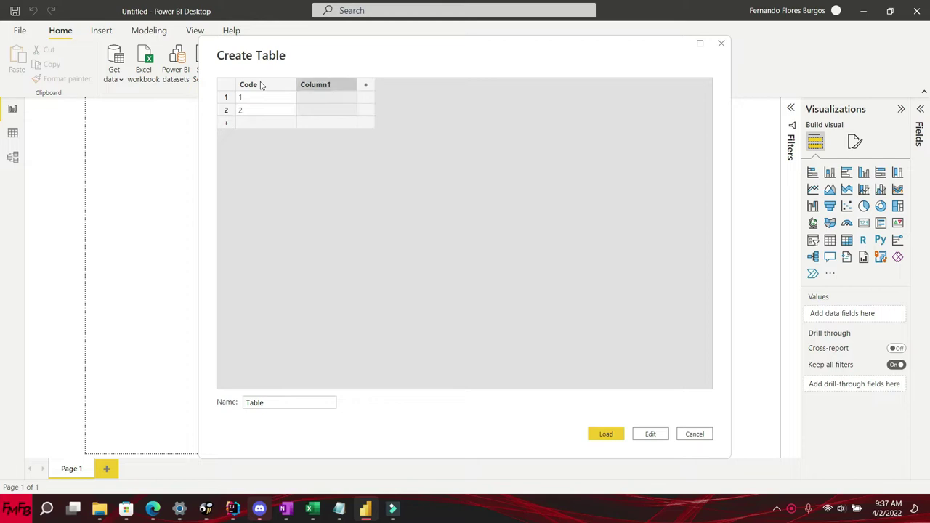
Rename Column1 to Country and enter Honduras and El Salvador.
type("Country")
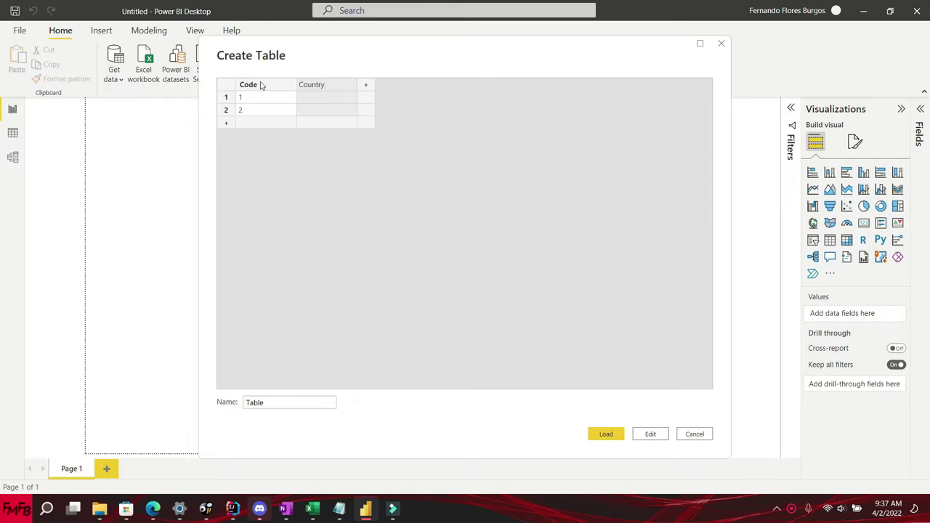
key("Return")
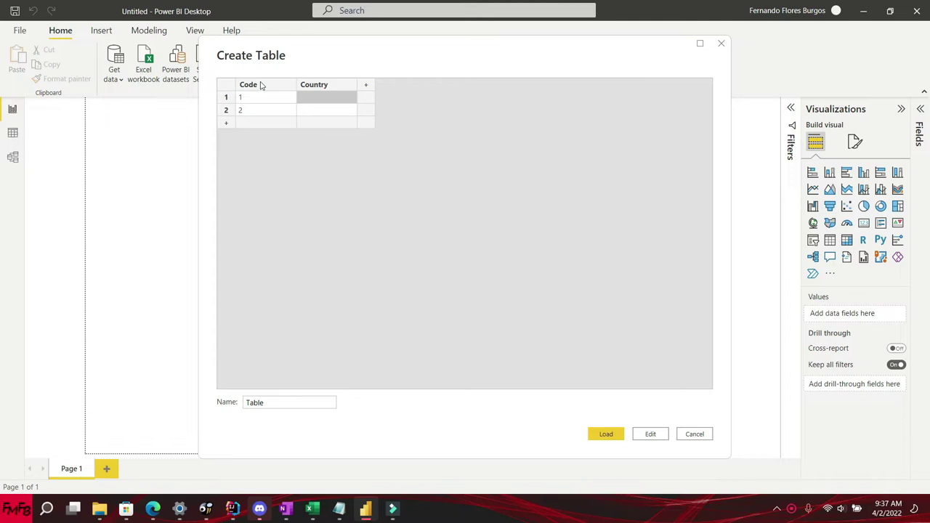
type("Honduras")
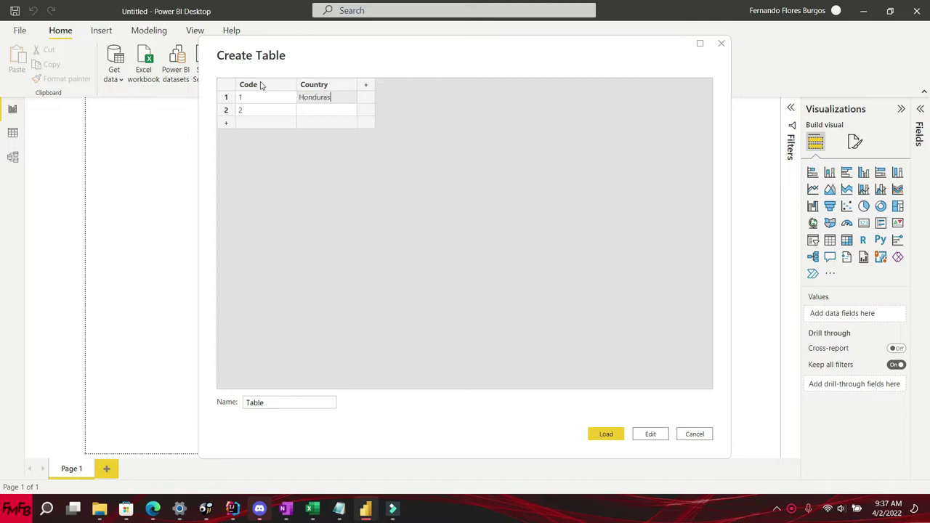
key("Return")
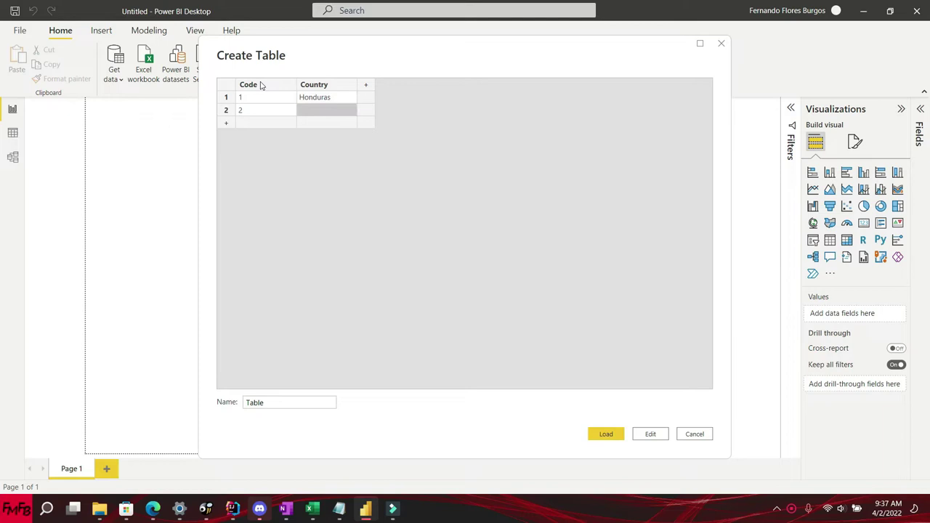
type("El")
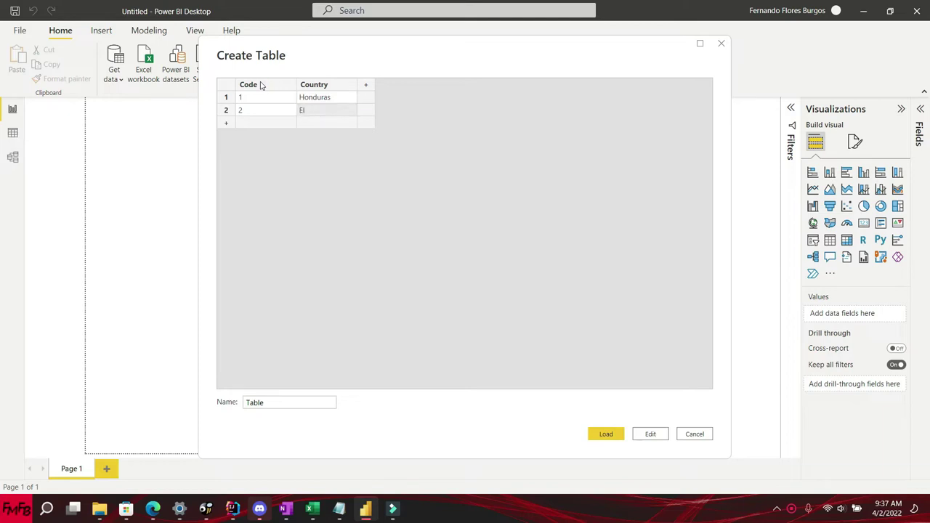
left_click(303, 112)
key("BackSpace")
key("BackSpace")
key("Escape")
type("E")
type("l Salvador")
Name the table Countries and load it.
left_click(296, 401)
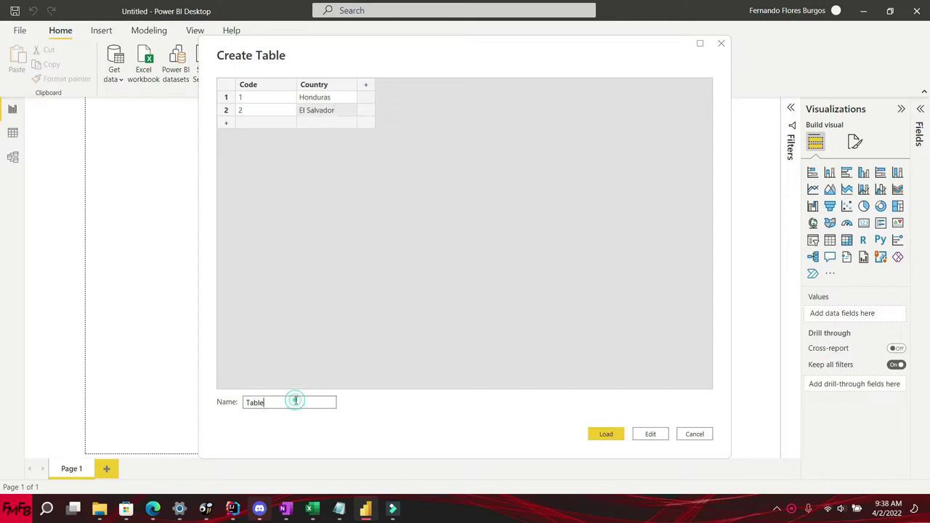
double_click(296, 400)
type("Countries")
left_click(600, 435)
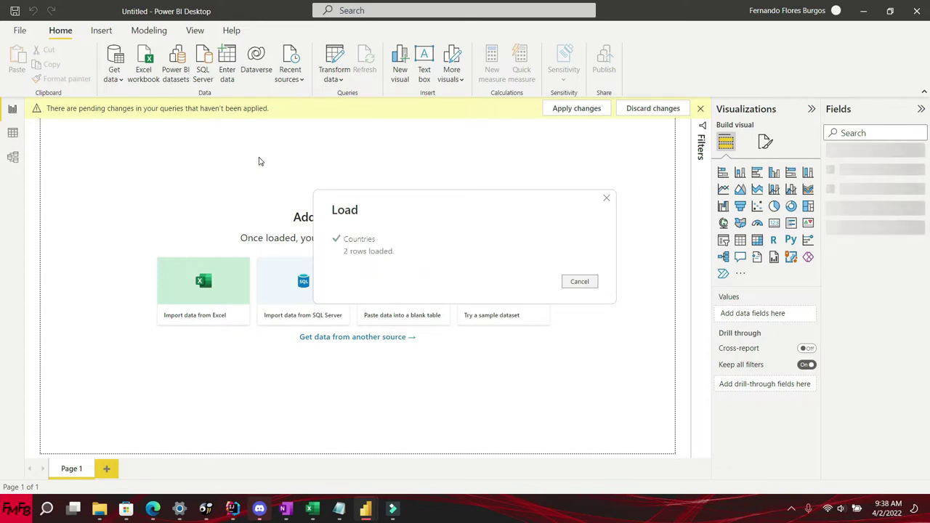
Start a new Enter data table with a Code column holding 1, 1, 2, 2.
left_click(227, 62)
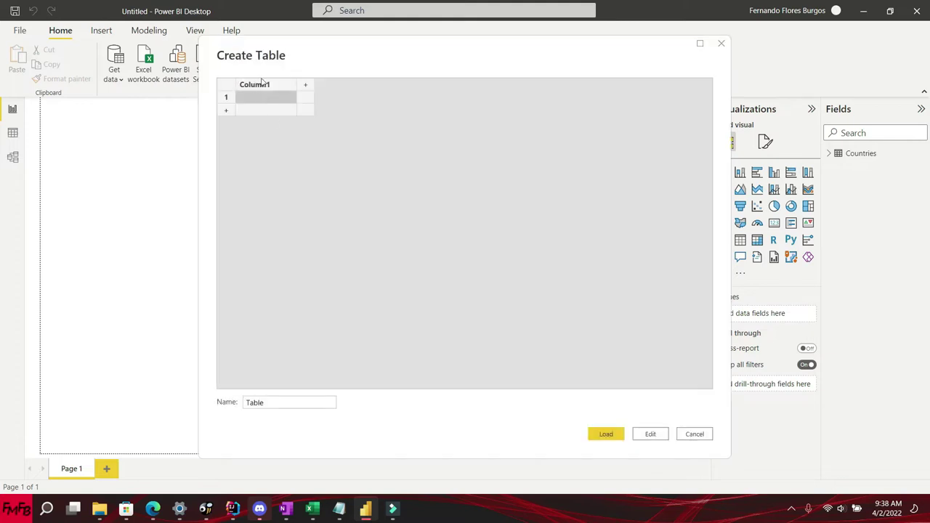
left_click(259, 79)
double_click(250, 84)
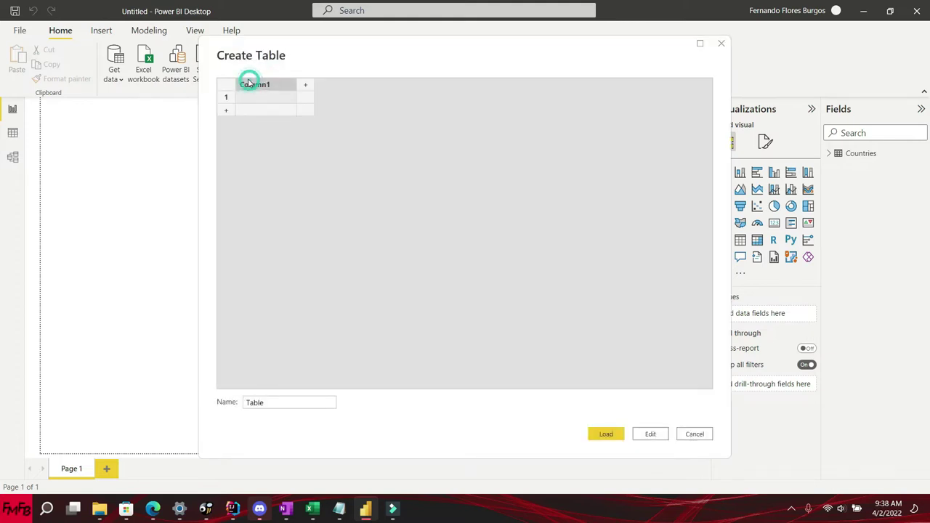
type("Co")
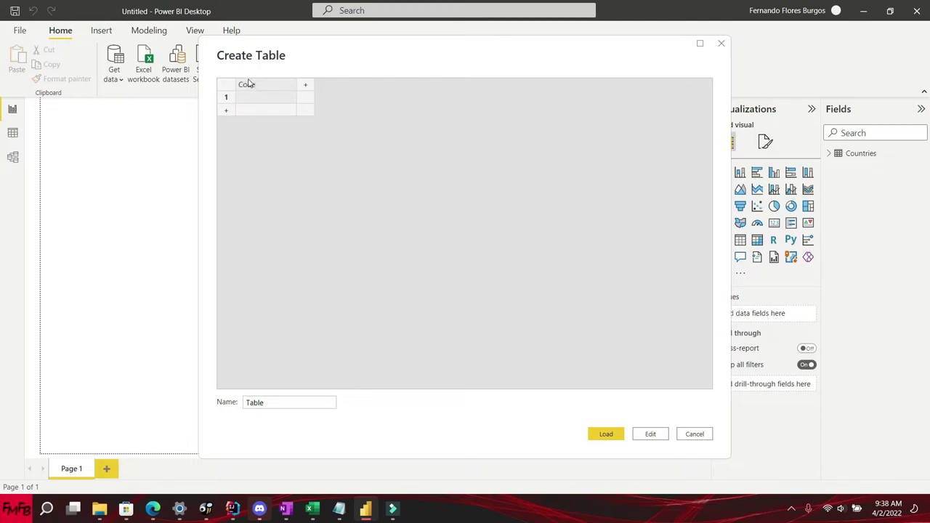
type("de")
key("Return")
type("1")
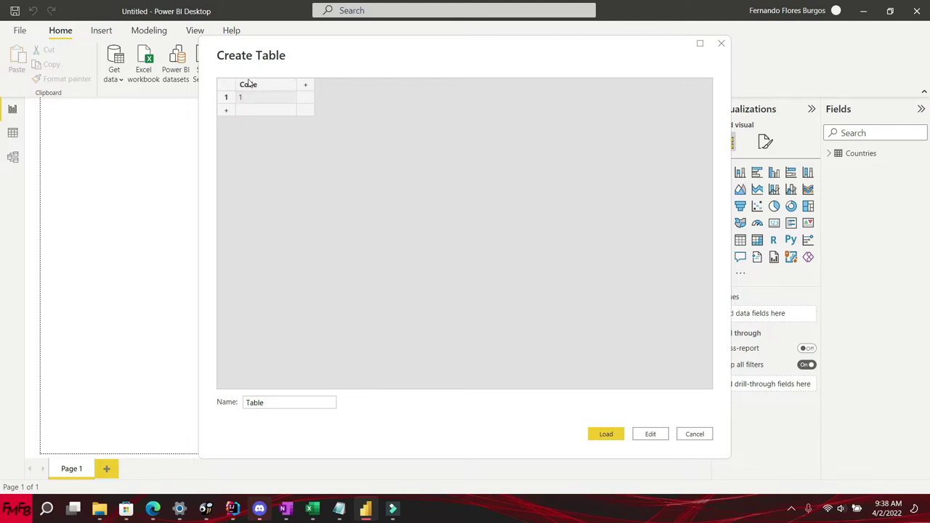
key("Return")
type("1")
key("Return")
type("2")
key("Return")
type("2")
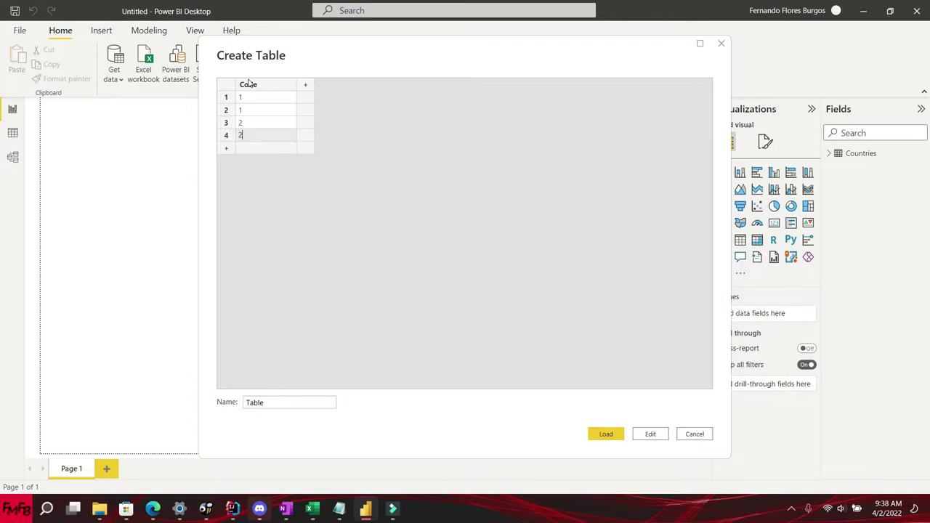
key("Tab")
Name the second column 'Places to Visit'.
key("Up")
key("Up")
key("Up")
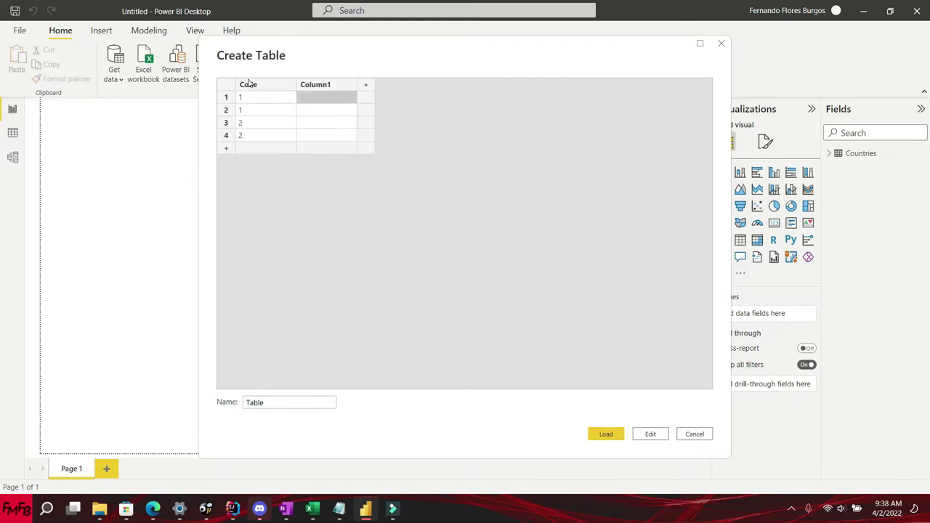
key("ctrl+space")
type("Place")
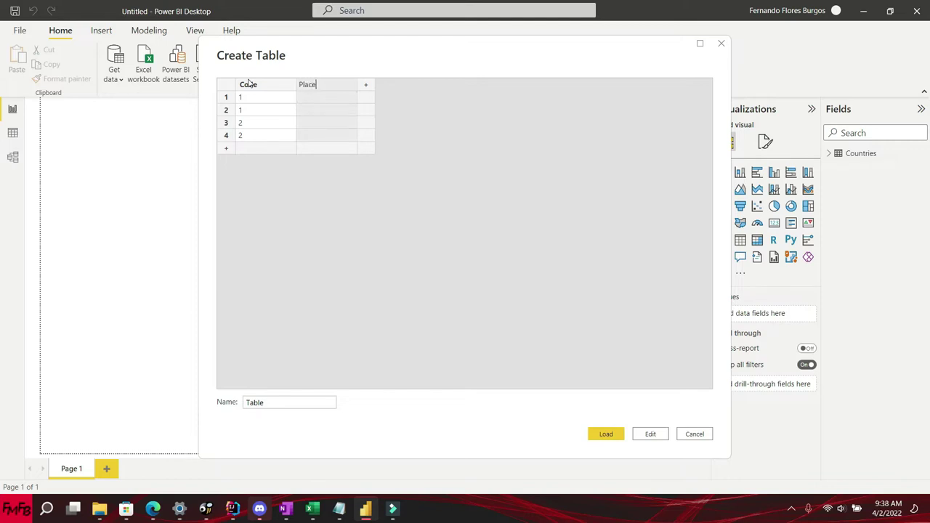
type("s")
key("Return")
left_click(331, 85)
double_click(331, 85)
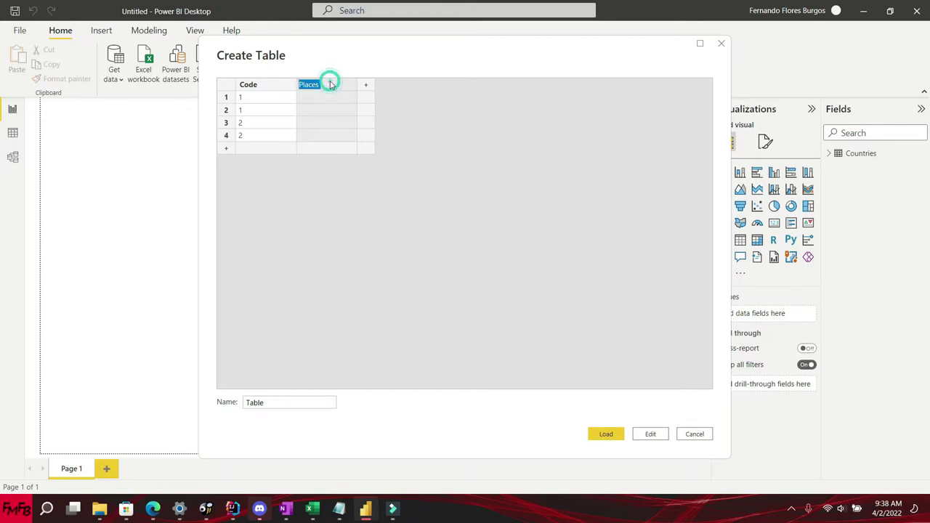
key("End")
type("to")
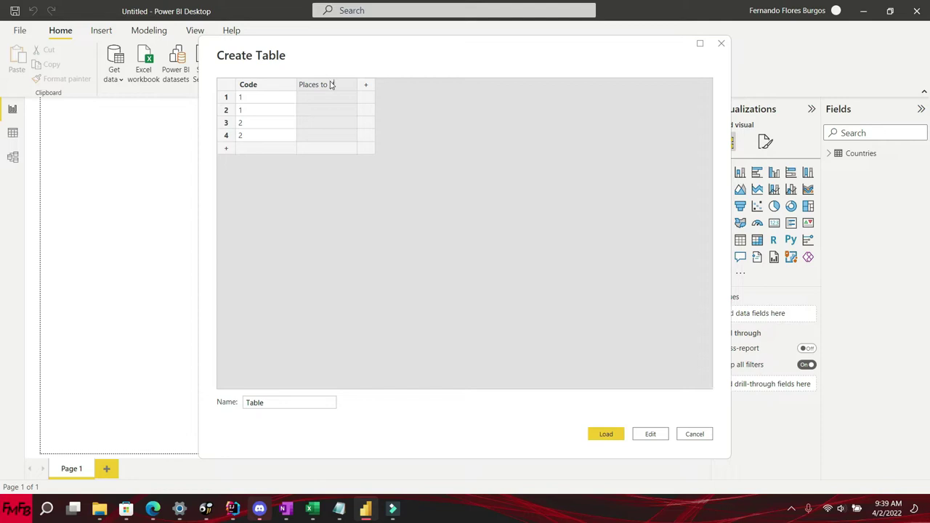
key("Return")
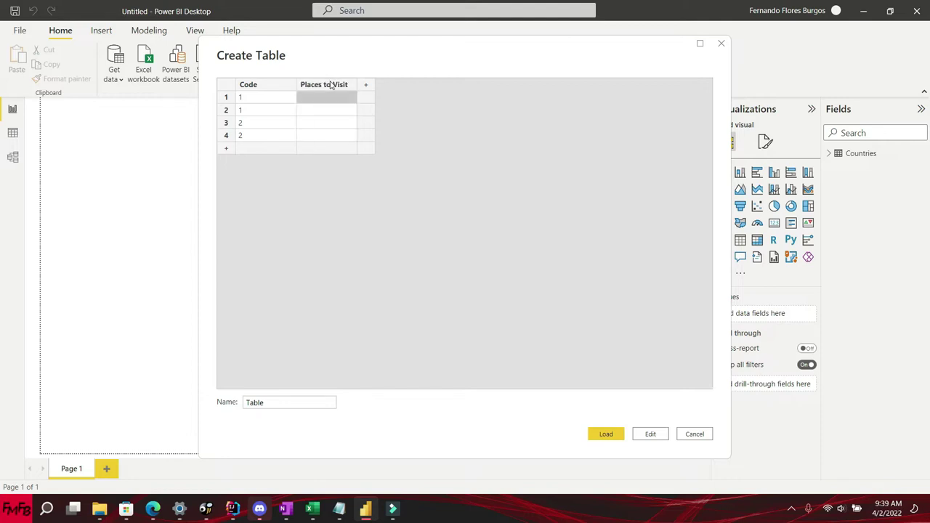
Enter Tegucigalpa, San Pedro Sula, San Salvador and Ahuachapan as the four places.
type("T")
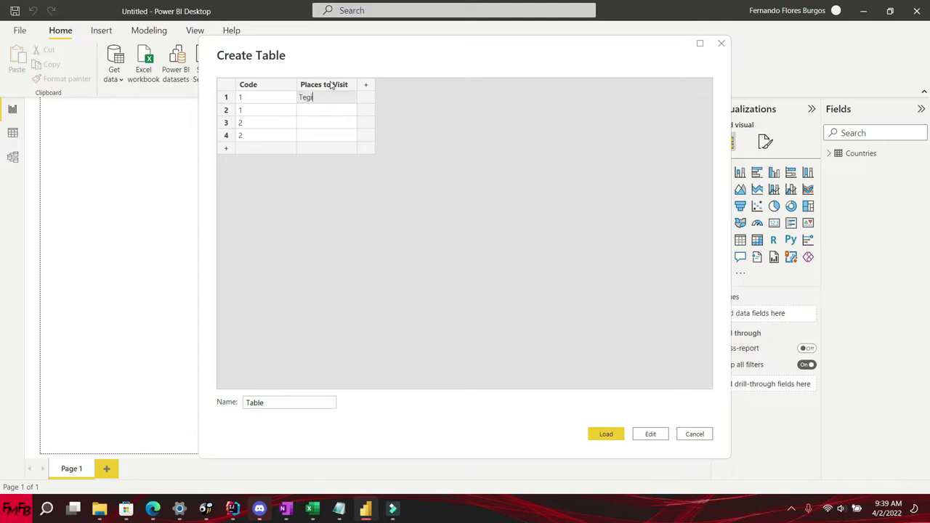
type("egucigalpa")
key("Return")
type("C")
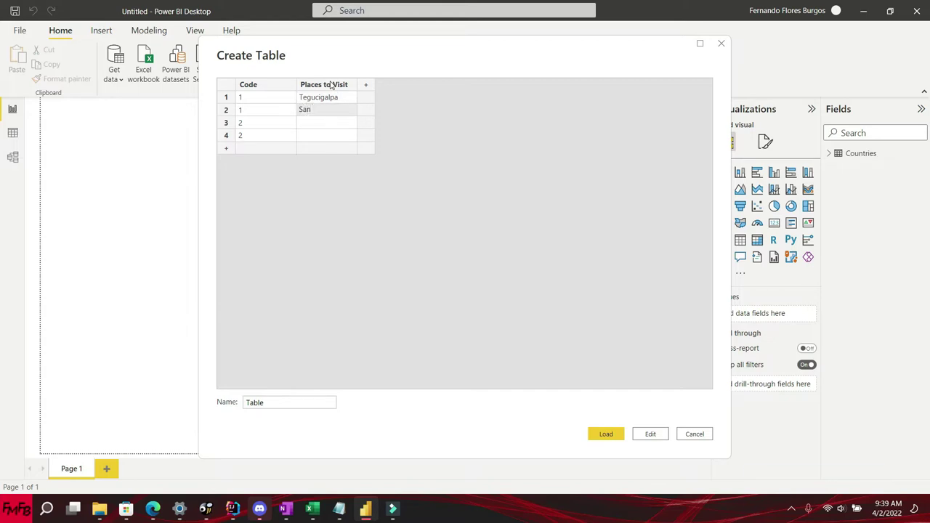
type("an Pedro Sula")
key("Return")
type("San")
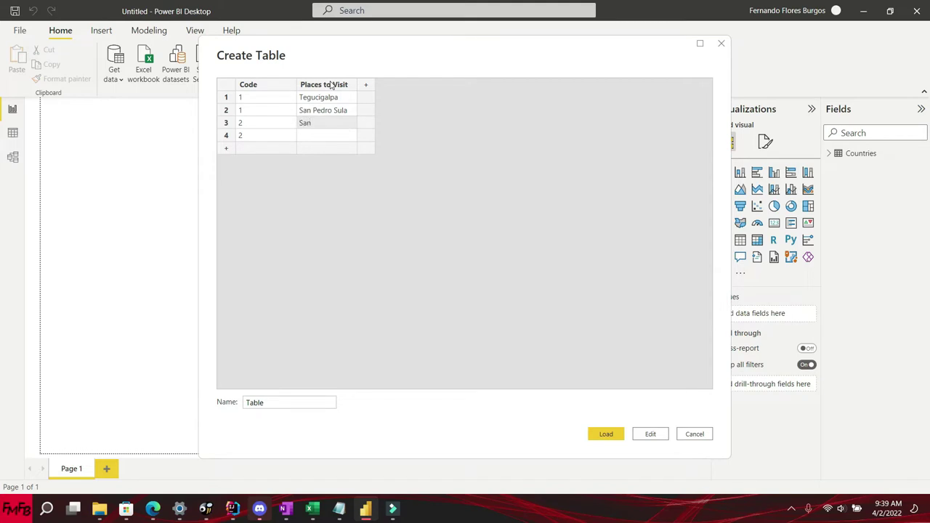
double_click(317, 126)
left_click(318, 128)
type("Salvador")
key("Return")
type("Ahua")
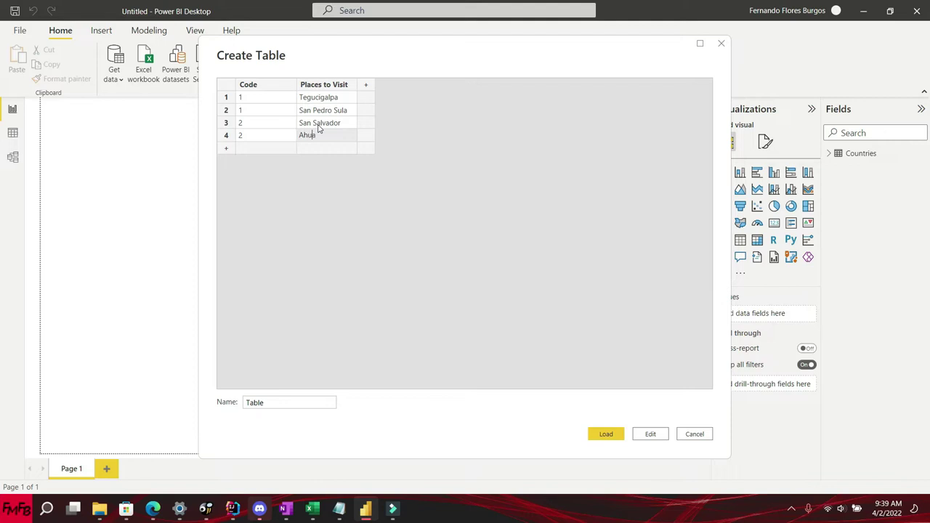
type("chapan")
Name the table Places and load it.
double_click(286, 402)
type("Places")
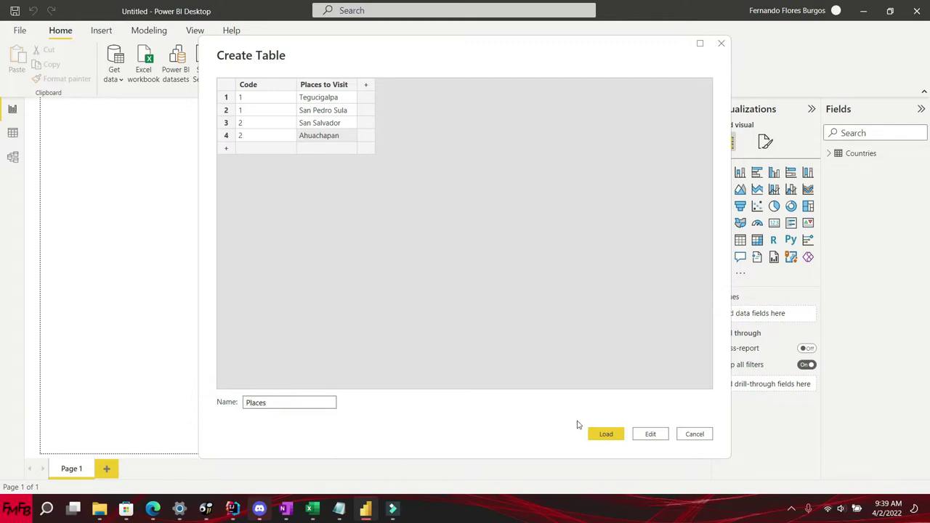
left_click(597, 434)
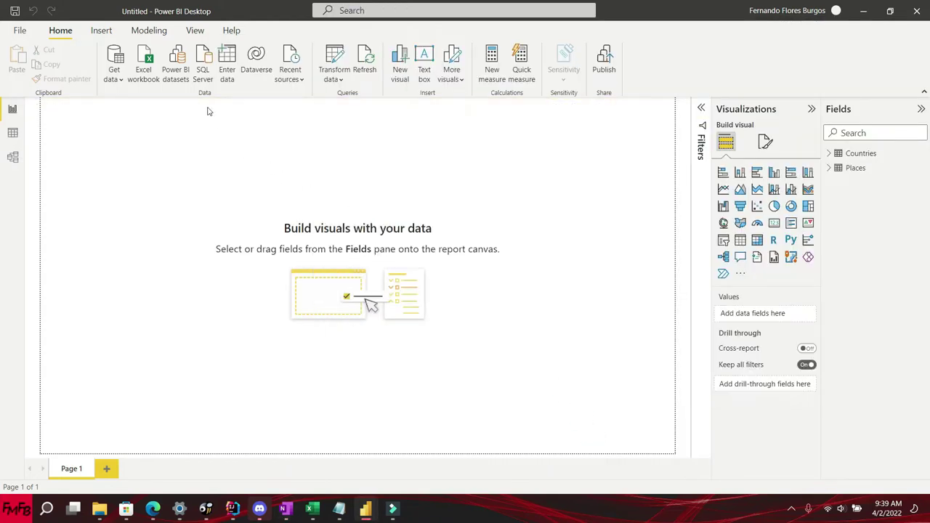
Autodetect the Code relationship between Places and Countries in Manage relationships.
left_click(159, 34)
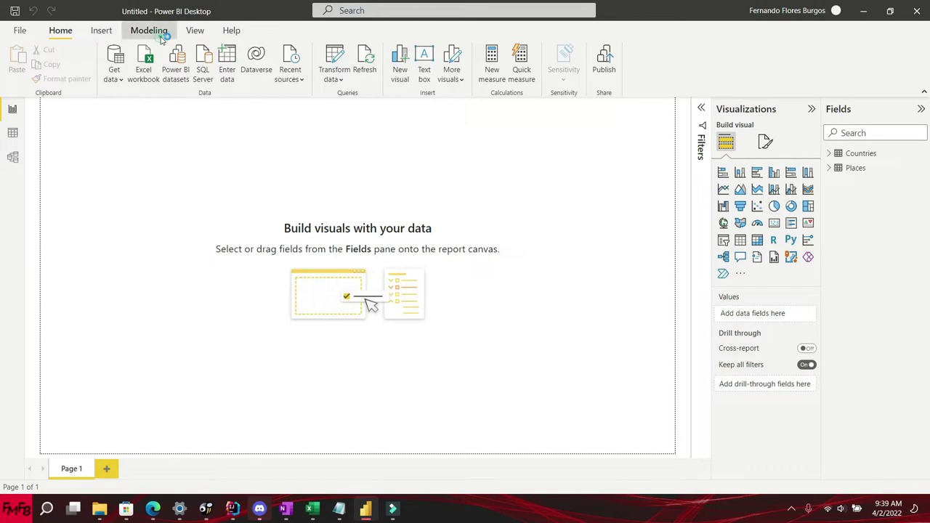
left_click(45, 80)
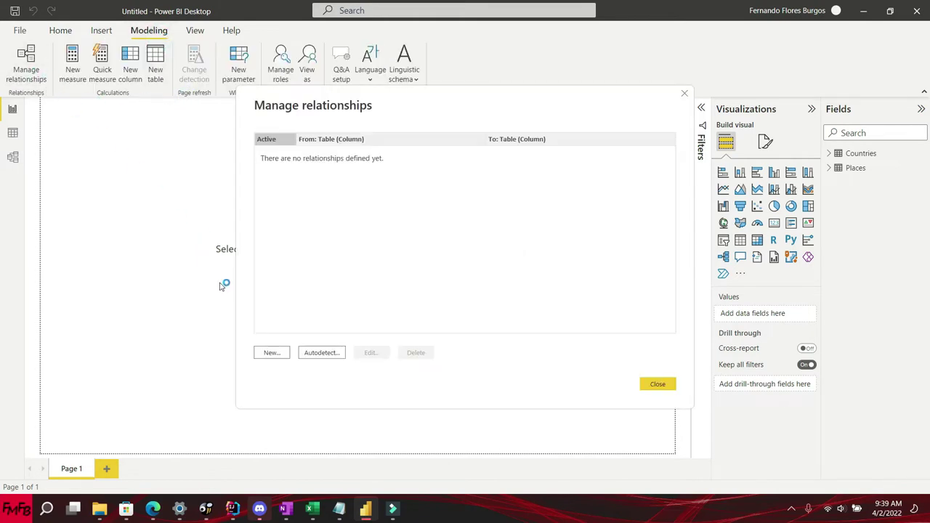
left_click(312, 354)
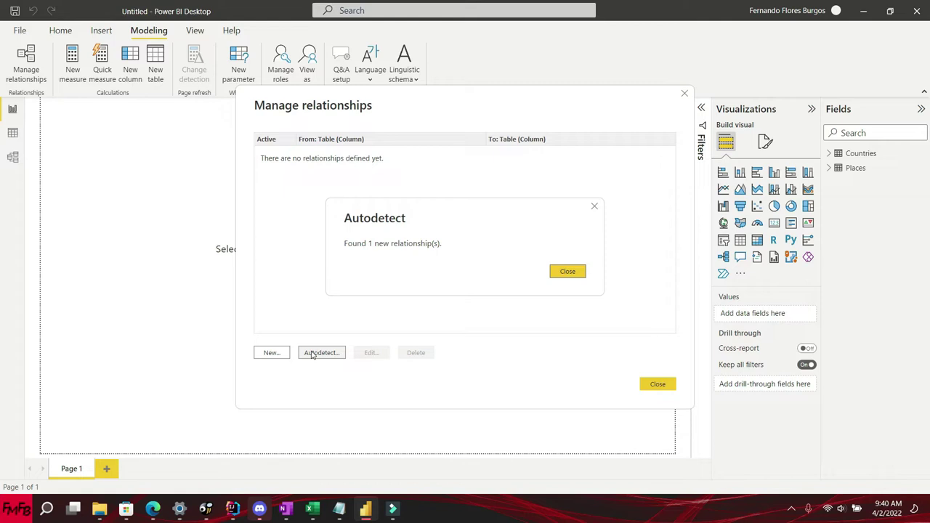
left_click(550, 272)
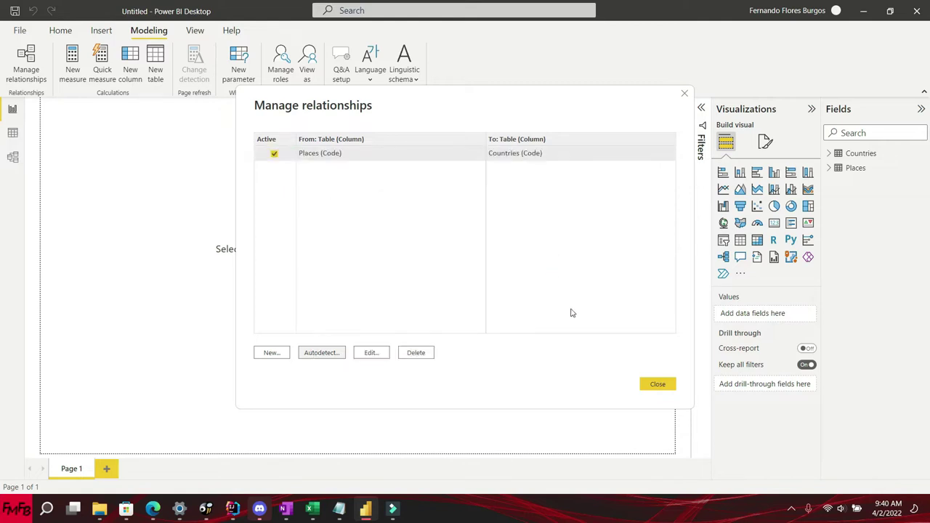
left_click(656, 384)
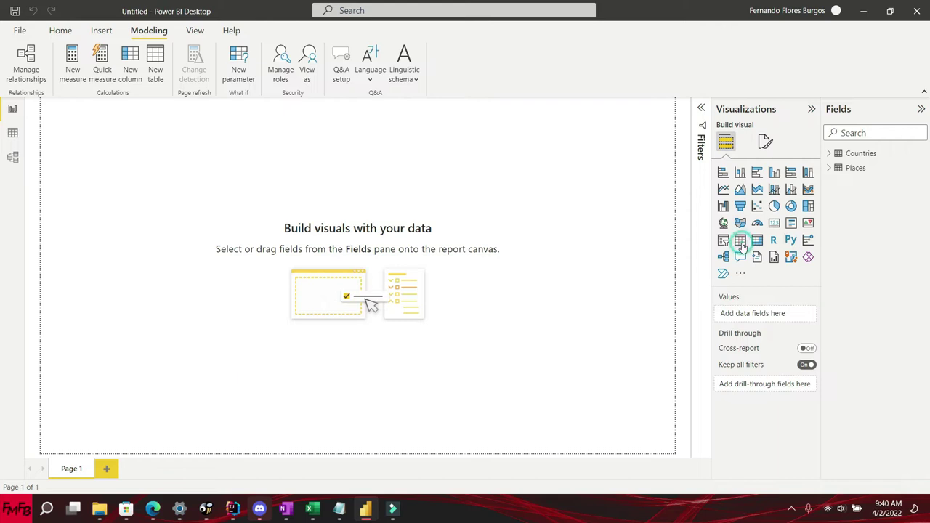
Add a table visual showing Countries' Country and Places' Places to Visit fields.
left_click(740, 242)
left_click(830, 154)
left_click(848, 182)
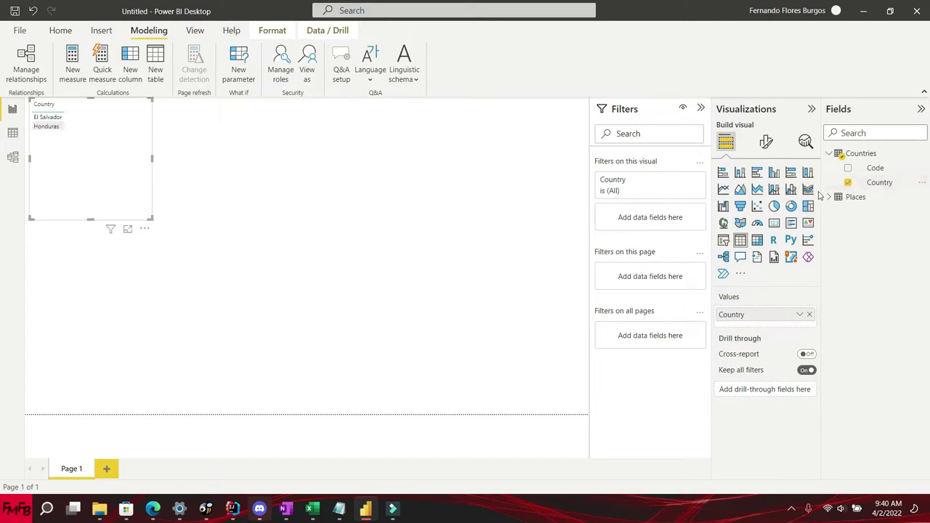
left_click(831, 155)
left_click(829, 168)
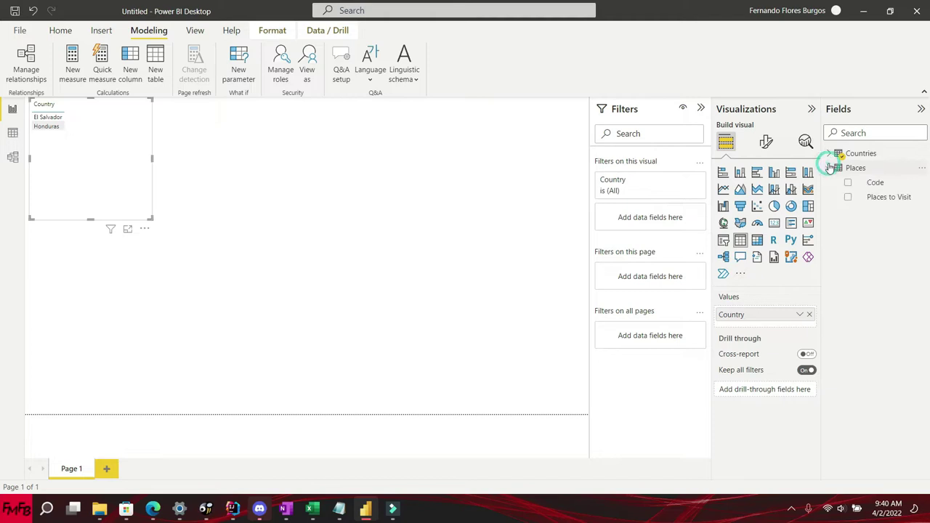
left_click(848, 197)
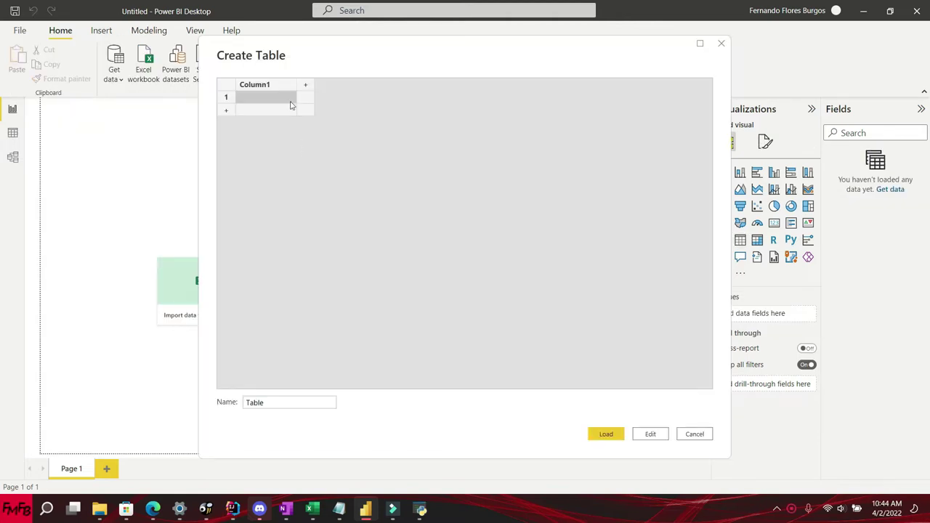
Rename Column1 to Name and enter three people's names.
double_click(280, 90)
type("Nam")
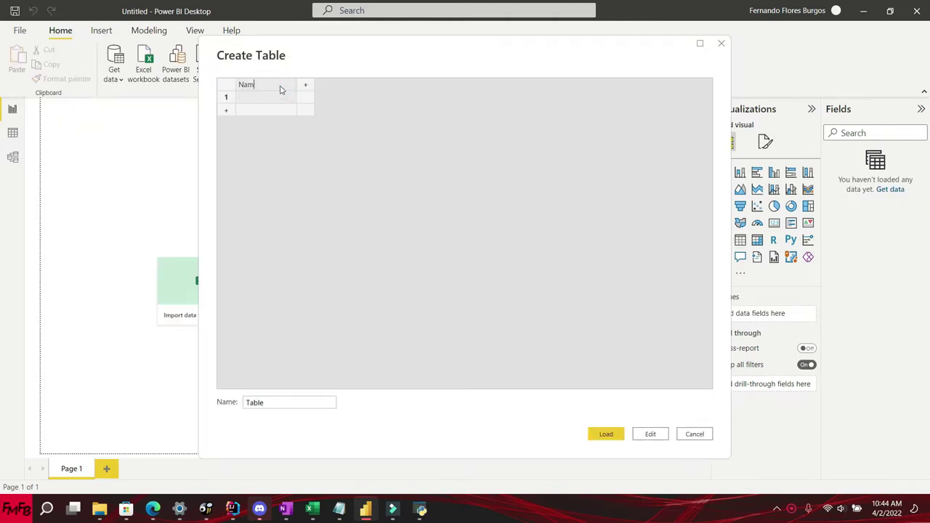
type("e")
key("Return")
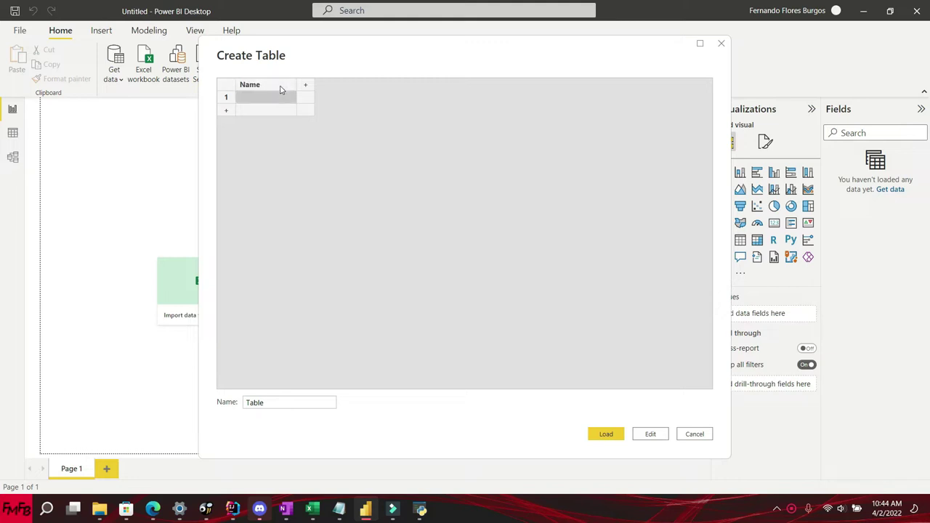
type("Pedro")
key("Return")
type("Pablo")
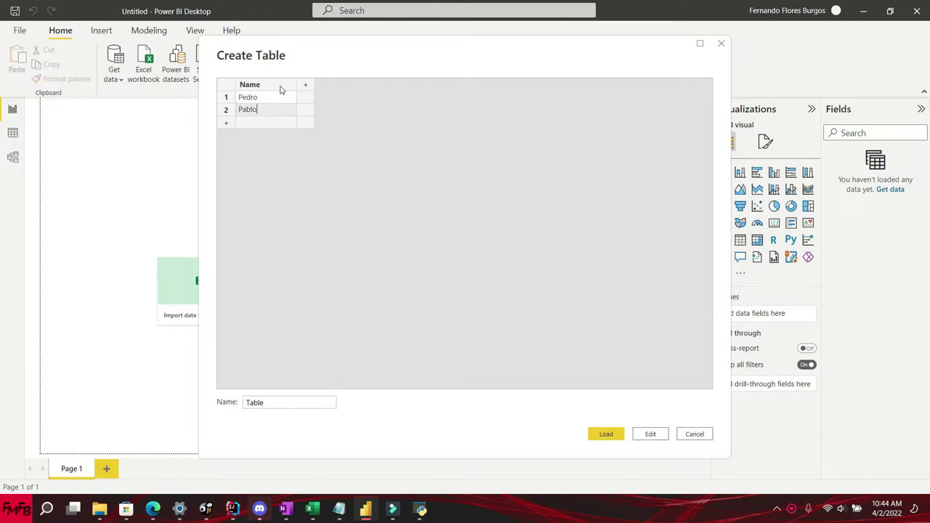
key("Return")
type("Ana")
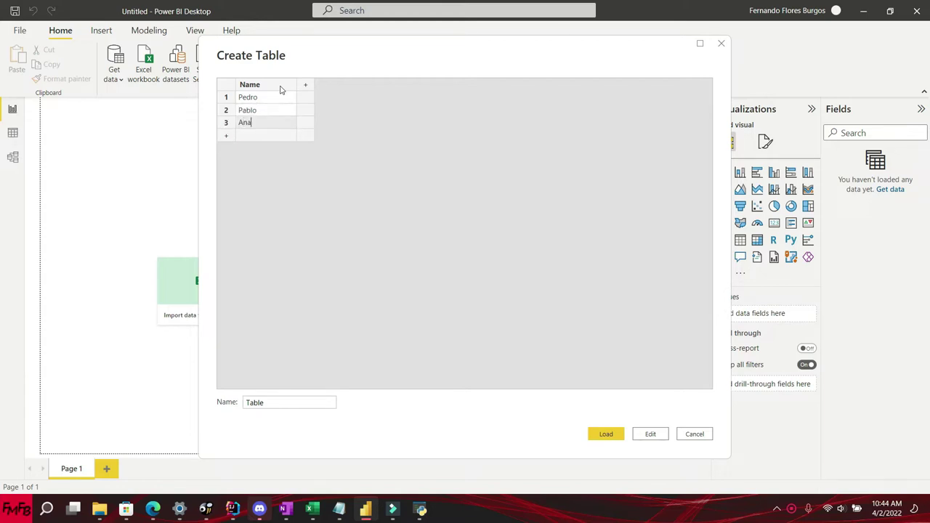
key("Up")
key("Up")
key("Up")
Add a Data column with 10, 20 and 30, then load the table.
key("Tab")
type("Data")
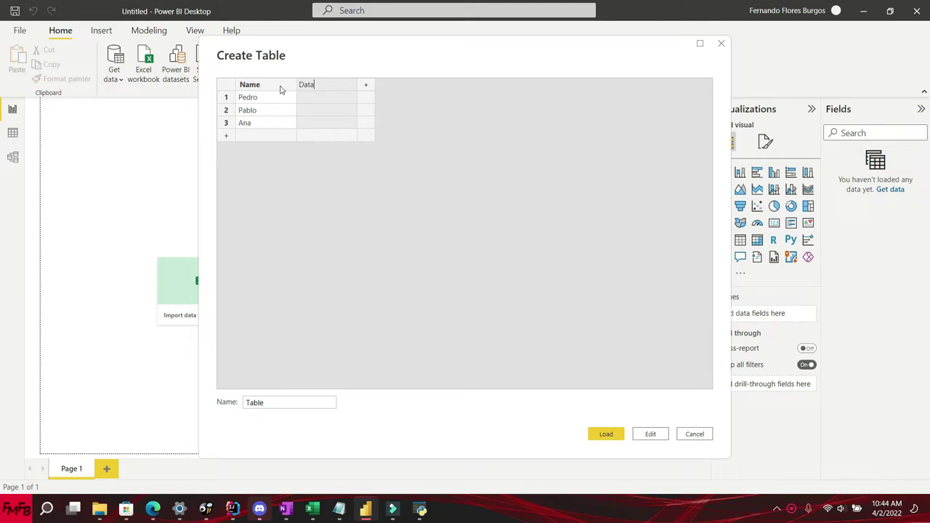
key("Return")
type("10")
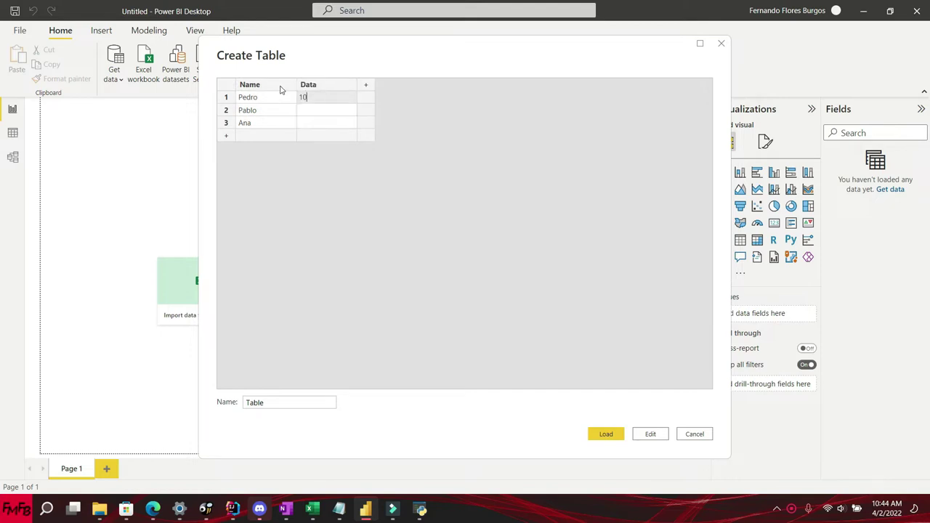
key("Return")
type("20")
key("Return")
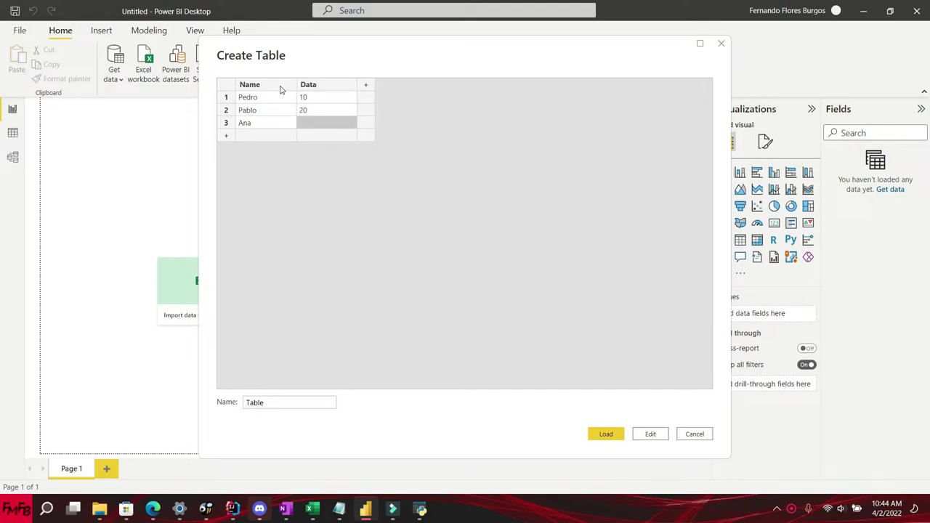
type("30")
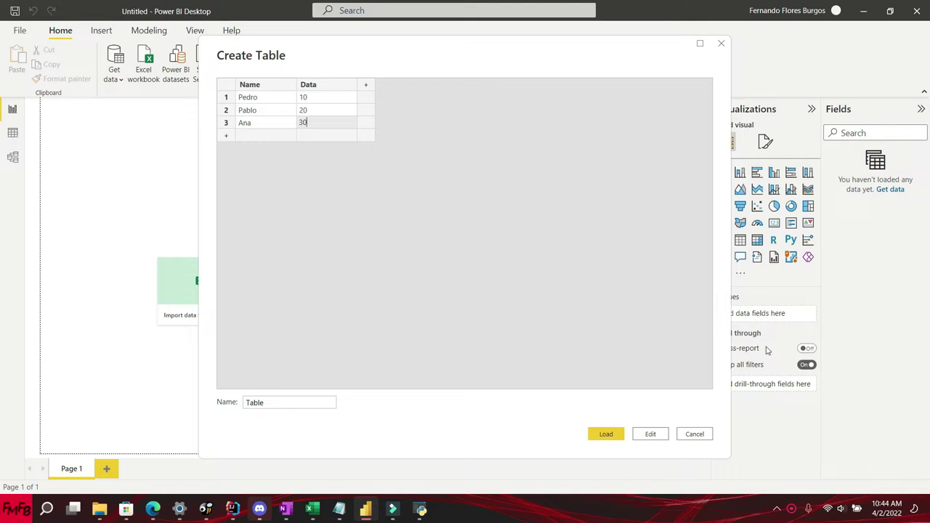
left_click(609, 436)
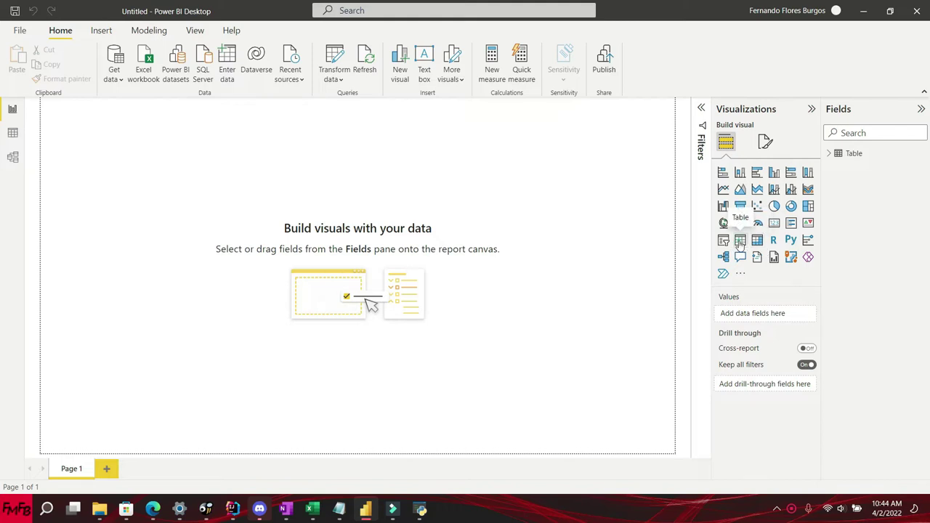
Add a table visual showing the Name and Data fields.
left_click(740, 241)
left_click(830, 154)
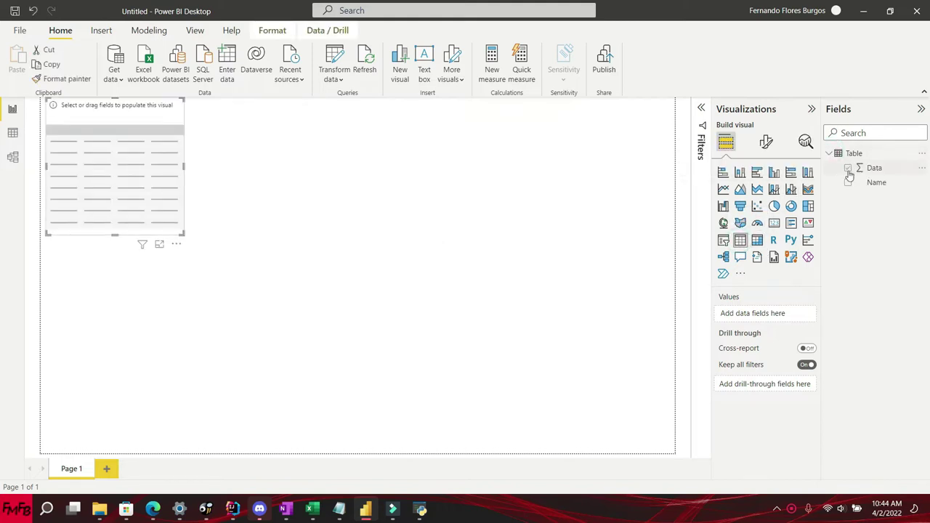
left_click(848, 183)
left_click(848, 168)
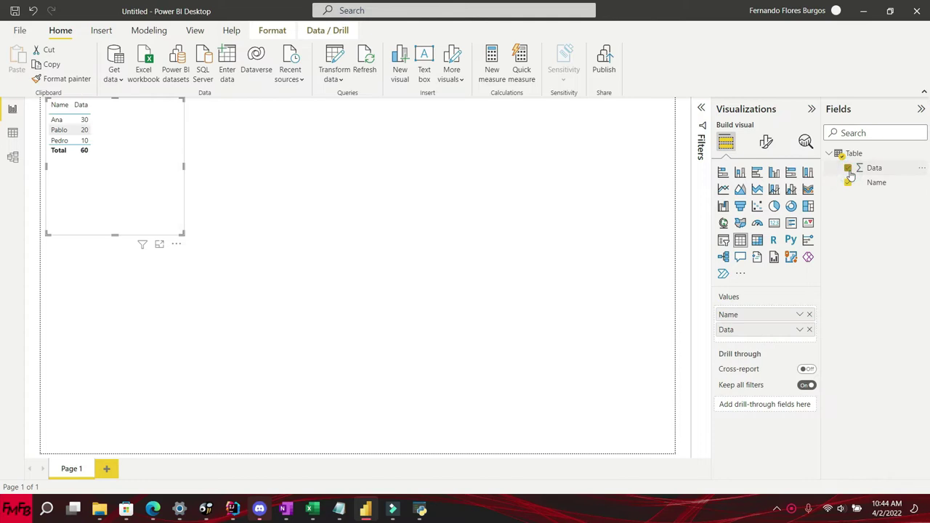
Edit the Totals label in Format visual, then switch the totals row off.
left_click(765, 142)
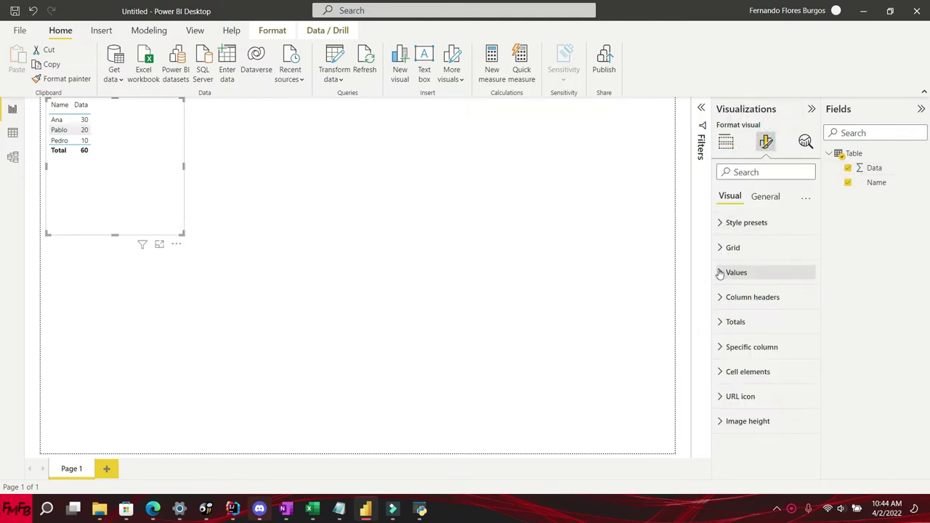
left_click(720, 272)
scroll(788, 289, "down", 2)
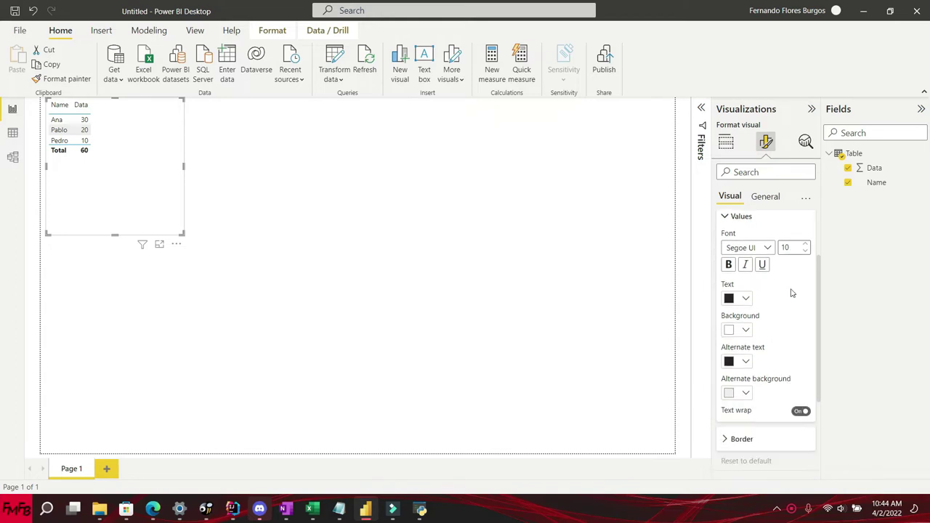
scroll(787, 291, "up", 2)
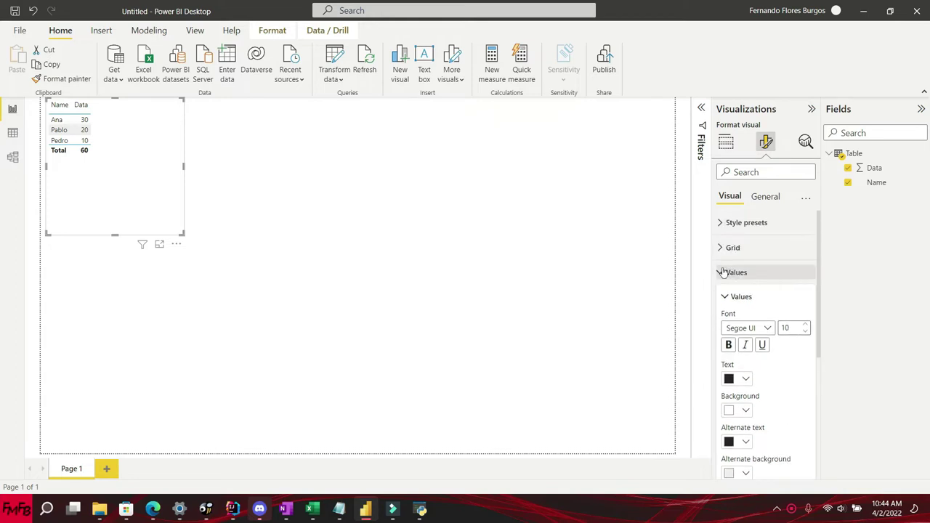
left_click(736, 273)
left_click(720, 322)
scroll(752, 326, "down", 1)
double_click(748, 337)
key("BackSpace")
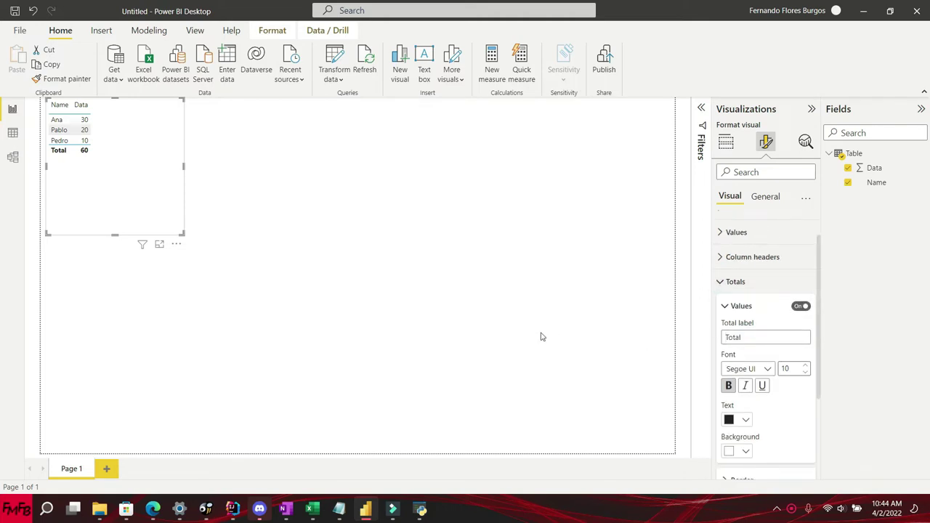
type("Sub")
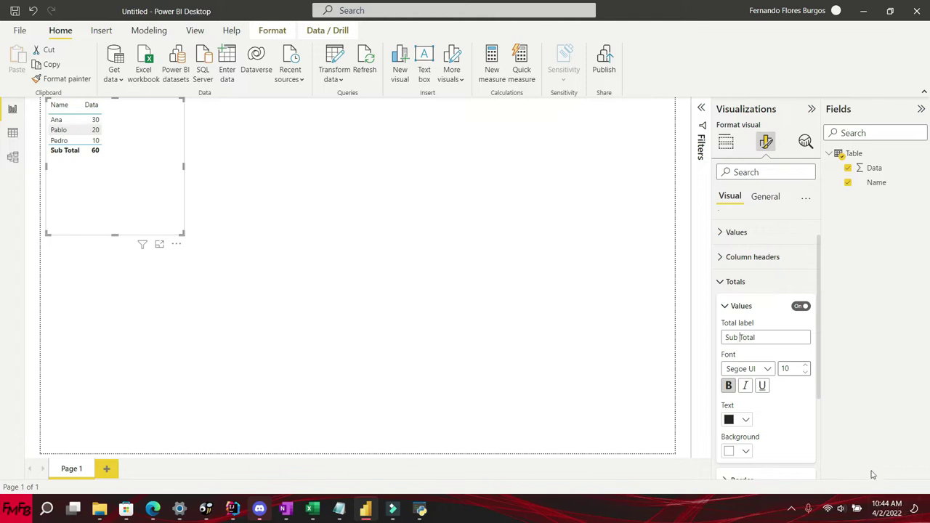
key("BackSpace")
left_click(801, 307)
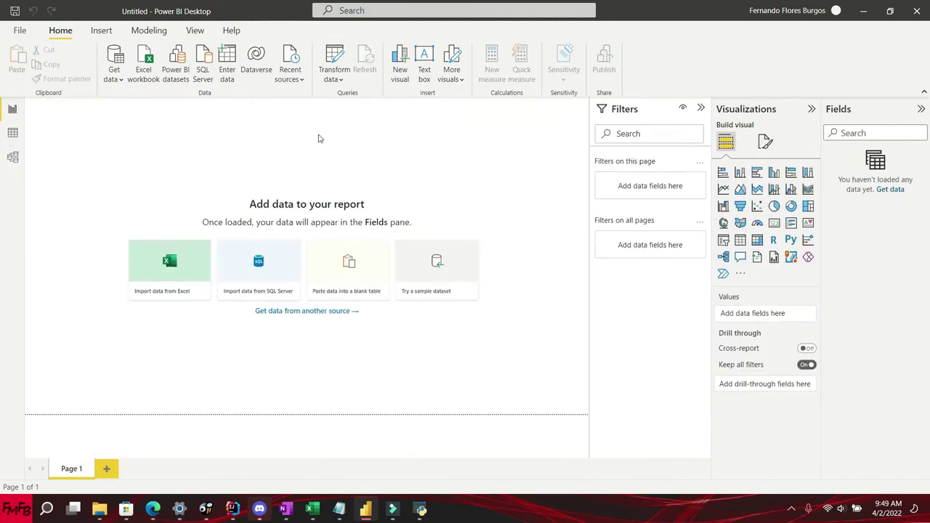
Enter a table with a Date column holding 12/31/2021 and 2/28/2021, and load it.
left_click(235, 67)
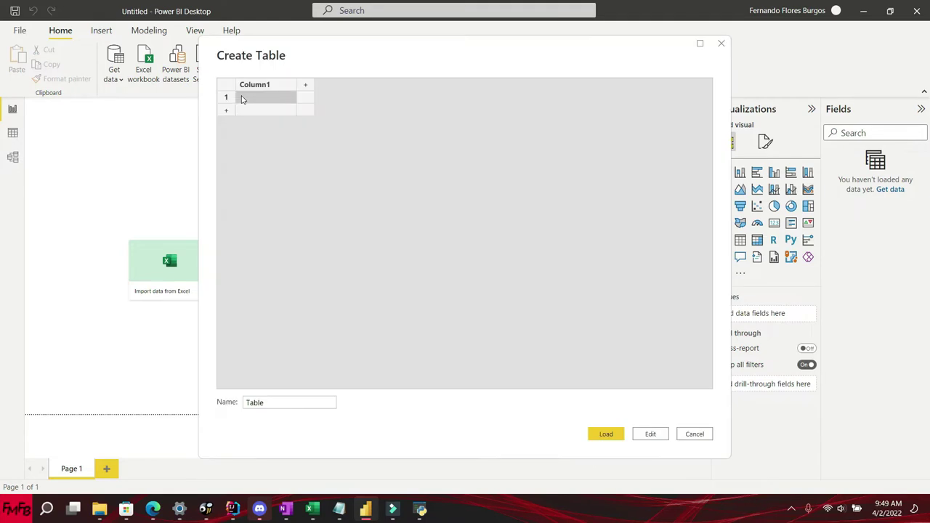
left_click(244, 99)
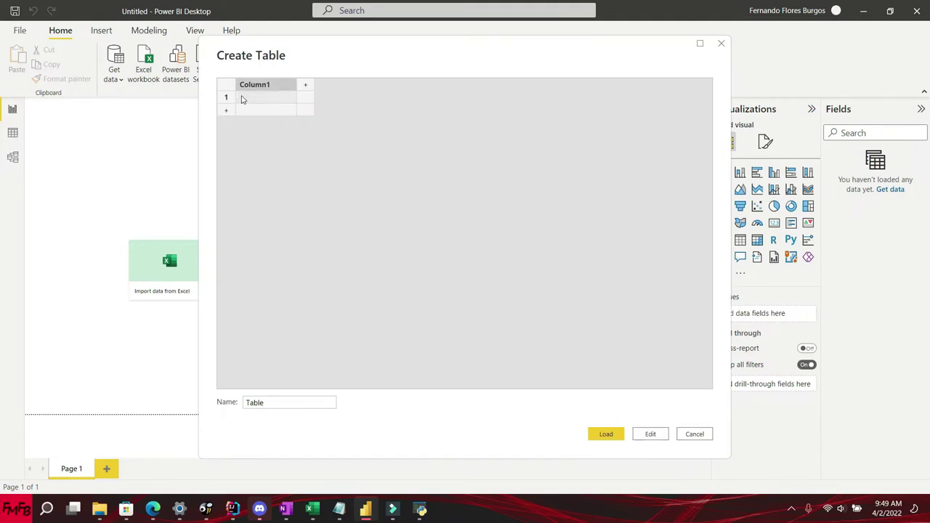
type("Date")
key("Return")
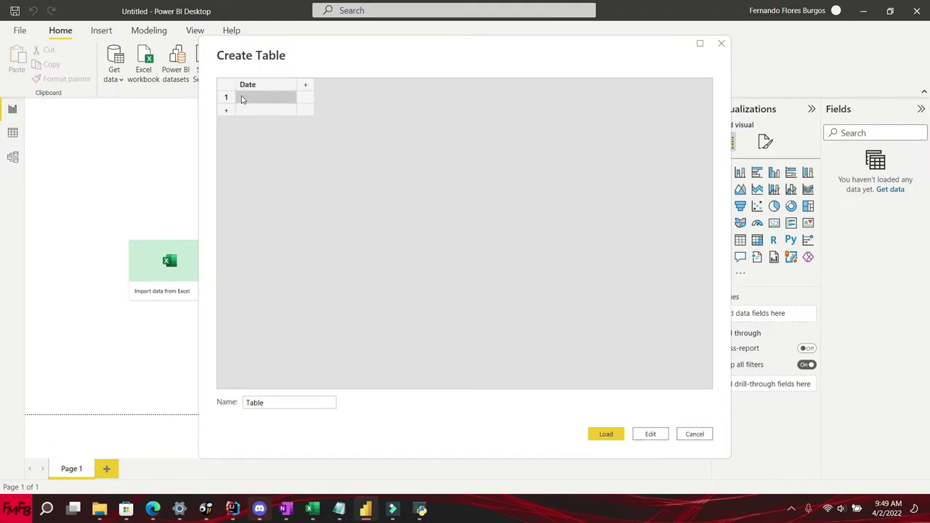
left_click(243, 100)
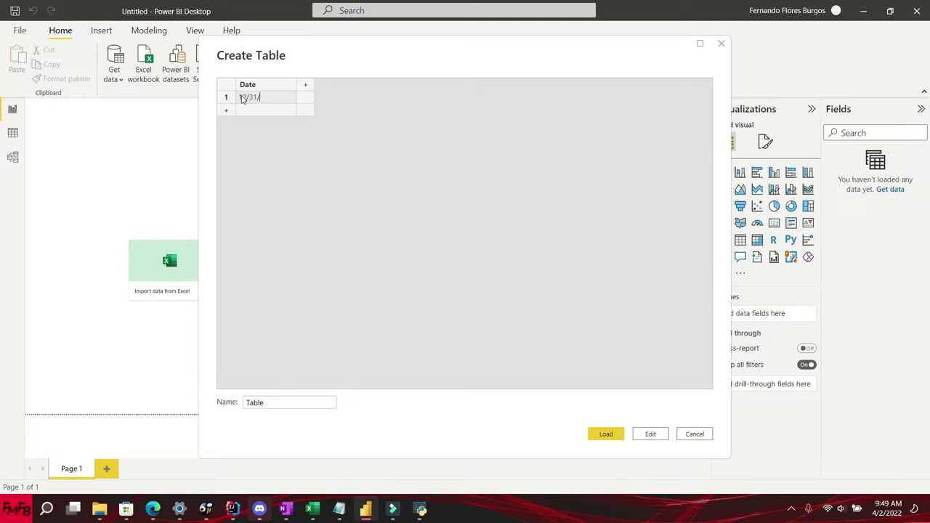
key("Return")
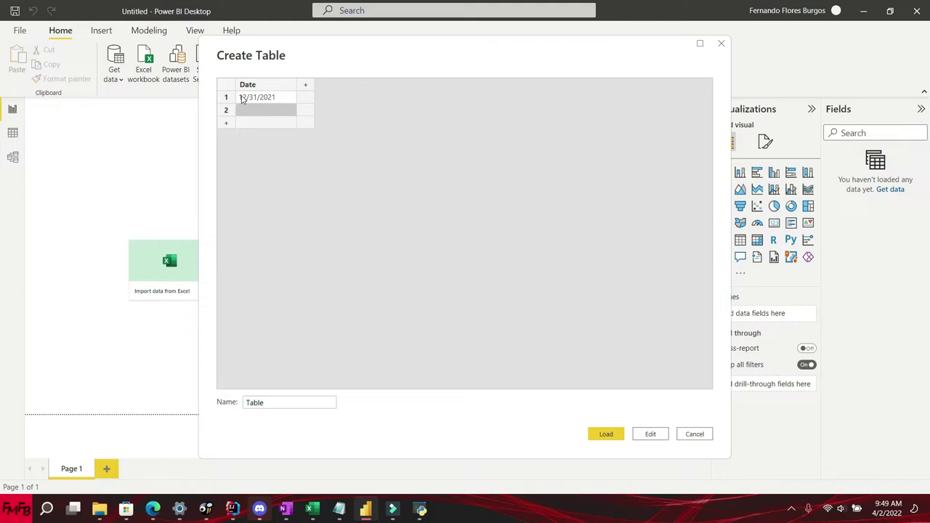
type("2/28/2021")
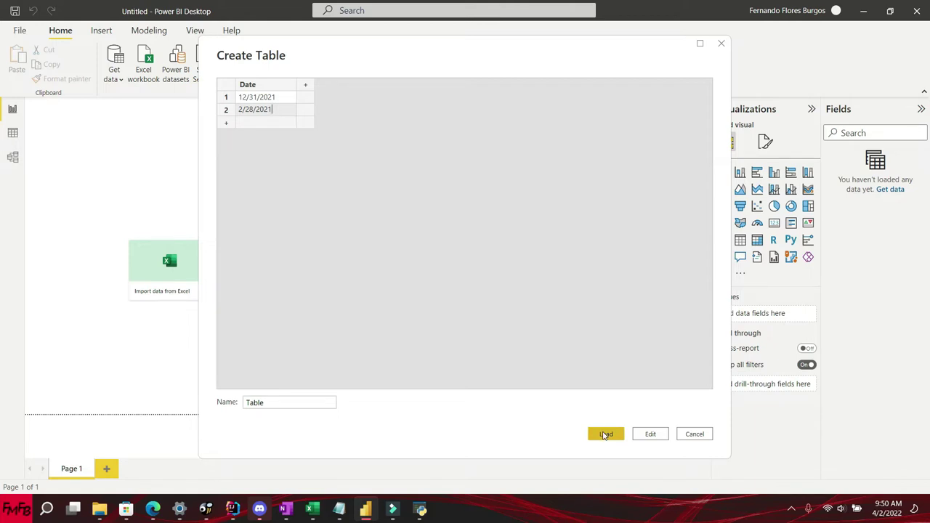
left_click(605, 434)
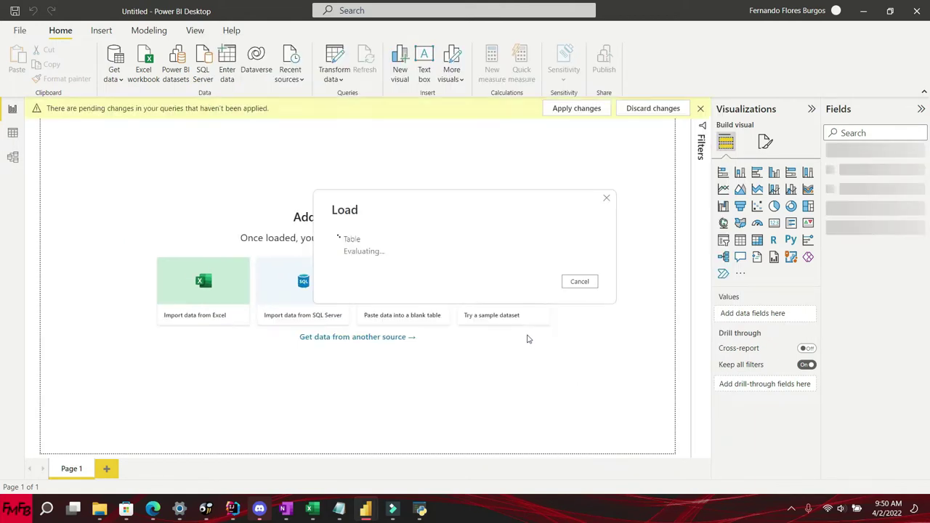
Change the Date column's data type to Text, then back to Date, confirming the change.
left_click(829, 153)
left_click(874, 170)
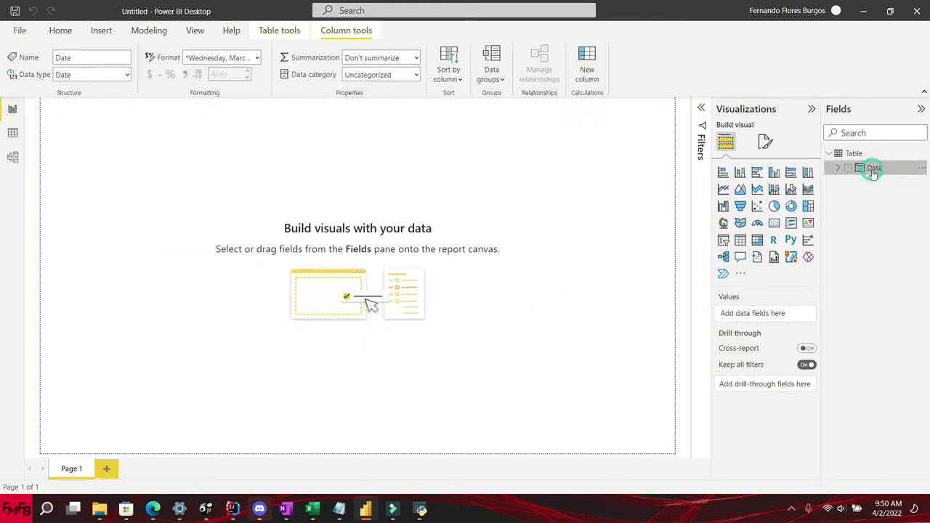
left_click(127, 74)
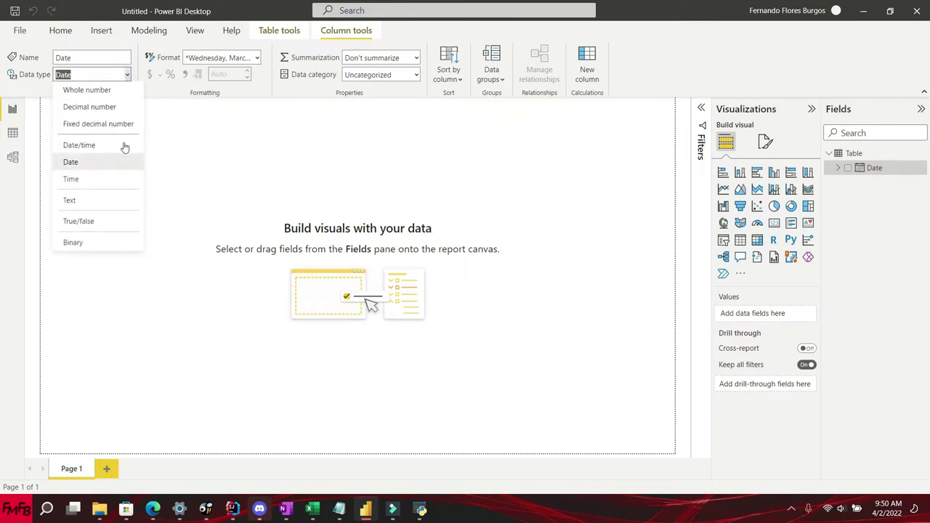
left_click(93, 163)
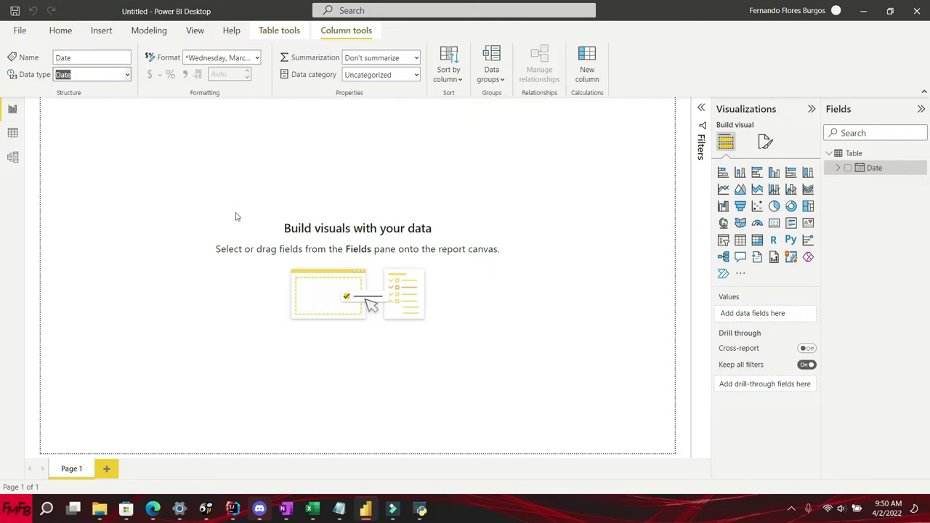
left_click(126, 75)
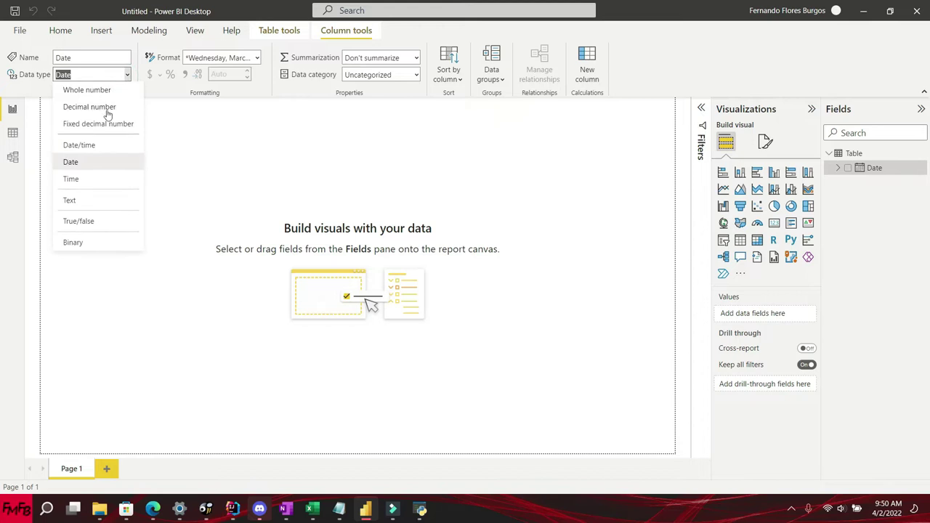
left_click(71, 200)
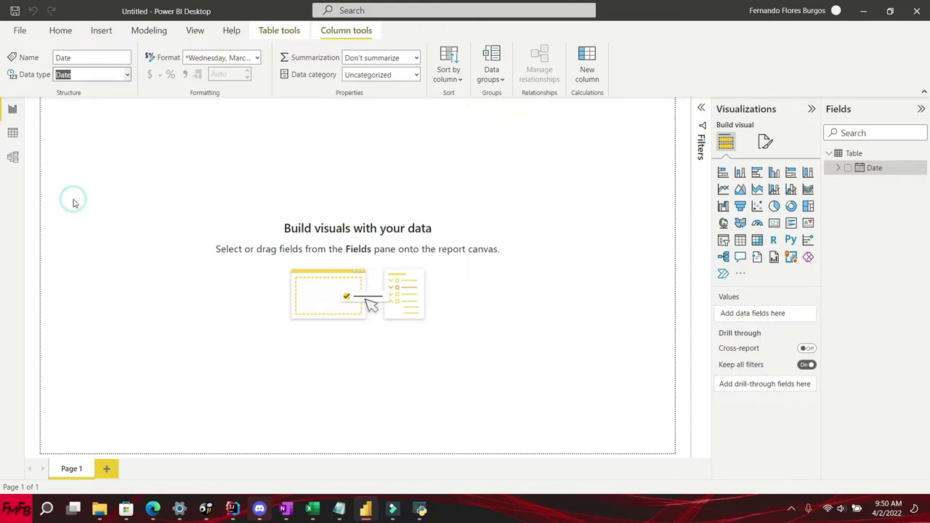
left_click(127, 74)
left_click(89, 163)
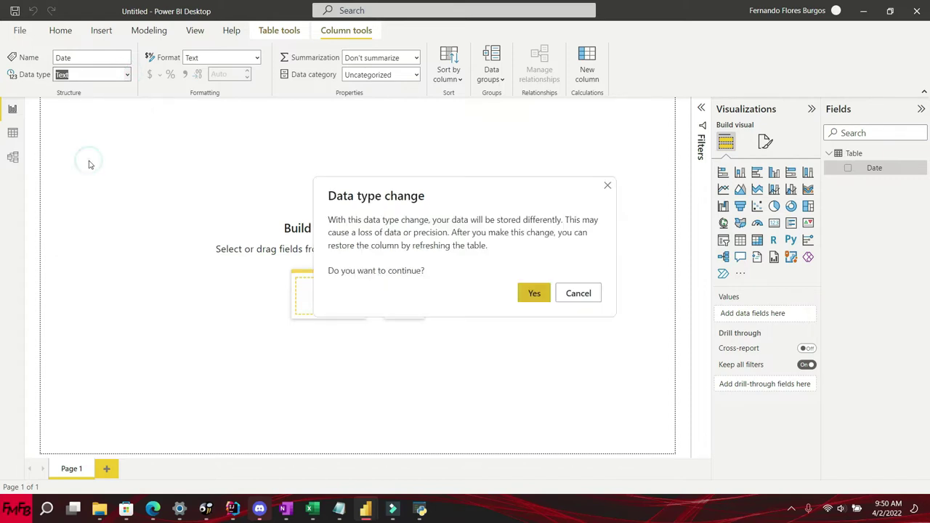
left_click(537, 293)
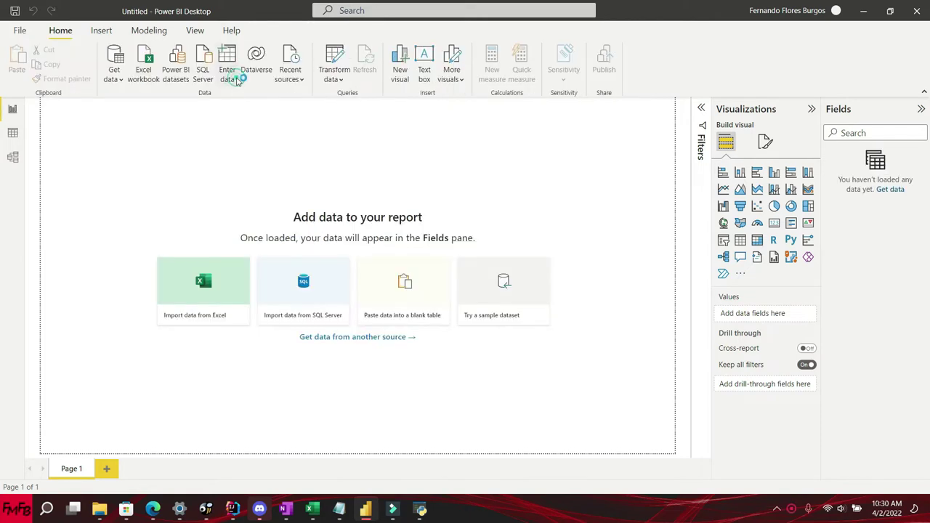
Start a new Enter data table with columns Nombre and Datos.
left_click(237, 79)
double_click(270, 88)
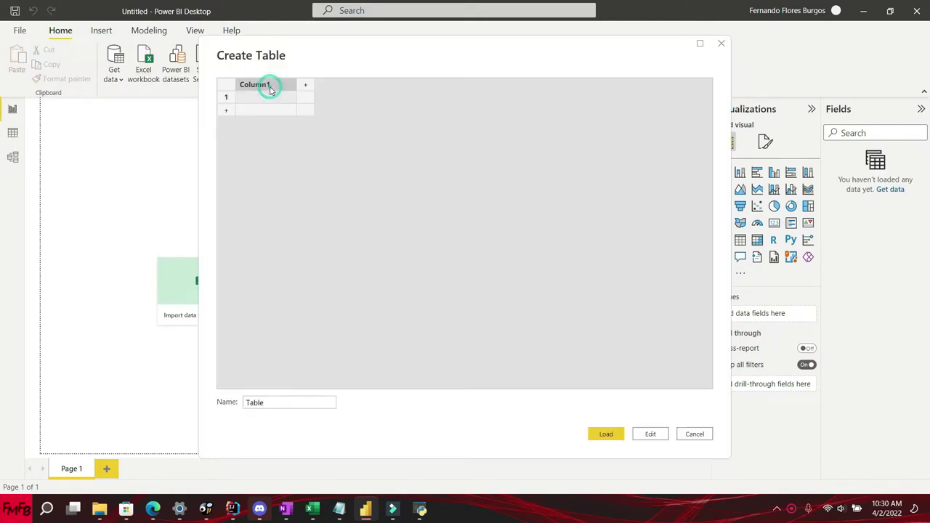
type("Nombre")
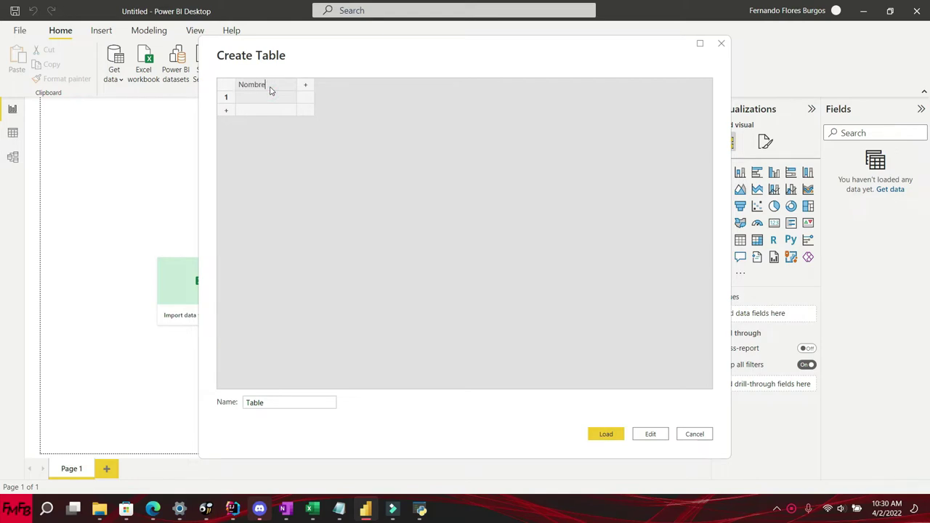
key("Tab")
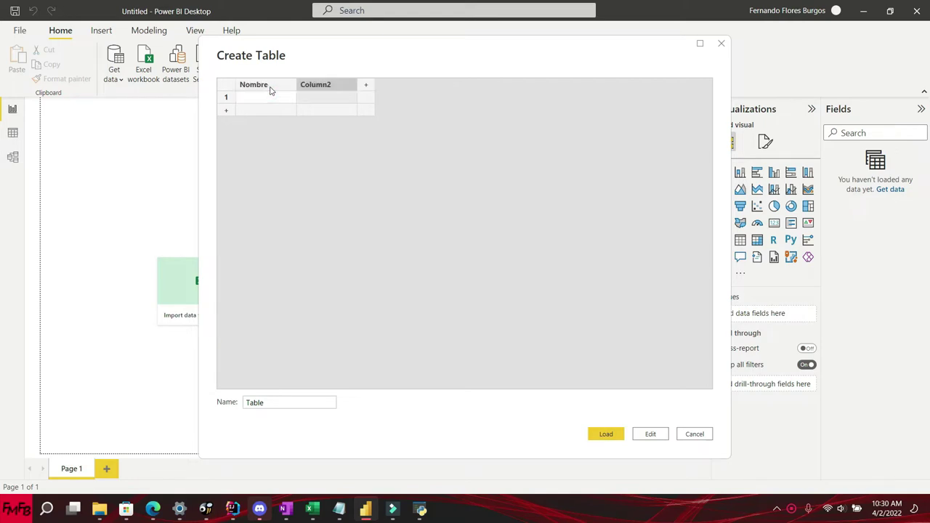
type("Datos")
key("Return")
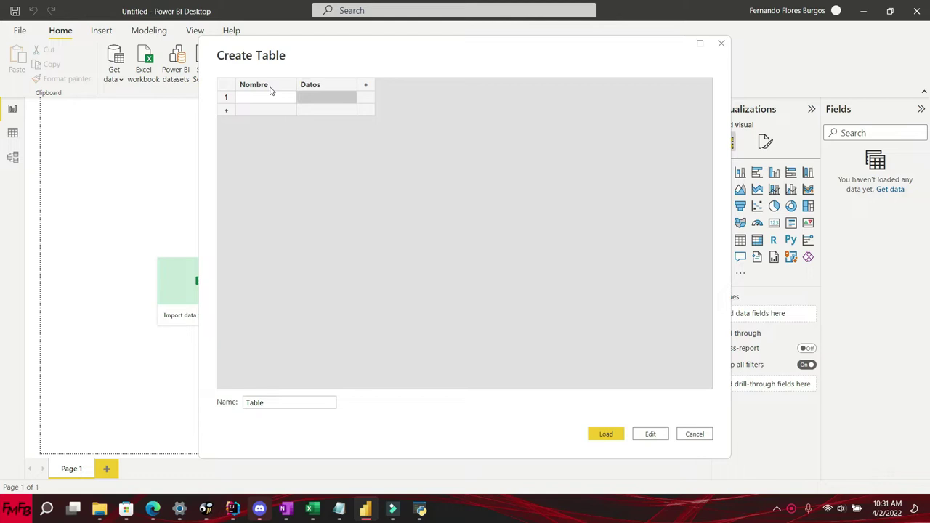
Enter two names with Datos values 10 and 20, then load the table.
type("Ana")
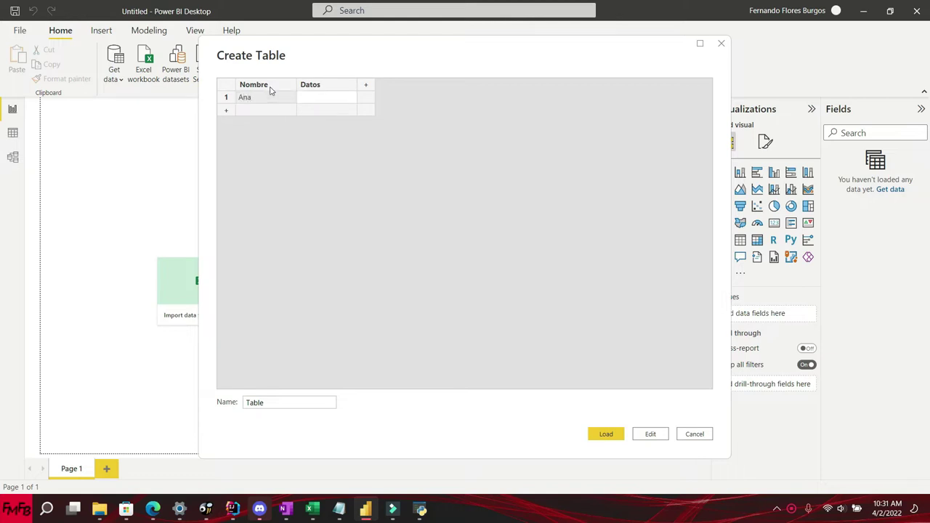
key("Return")
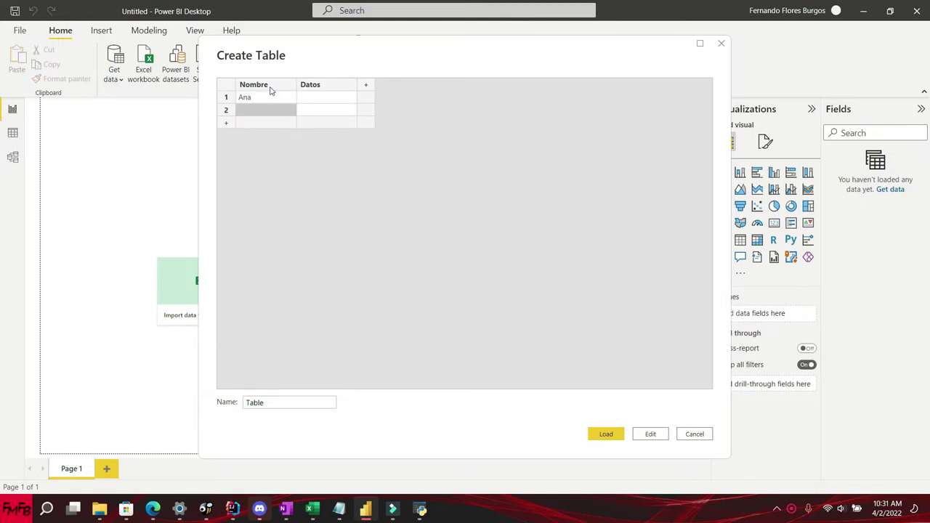
type("Pablo")
key("Up")
key("Right")
type("10")
key("Return")
type("2")
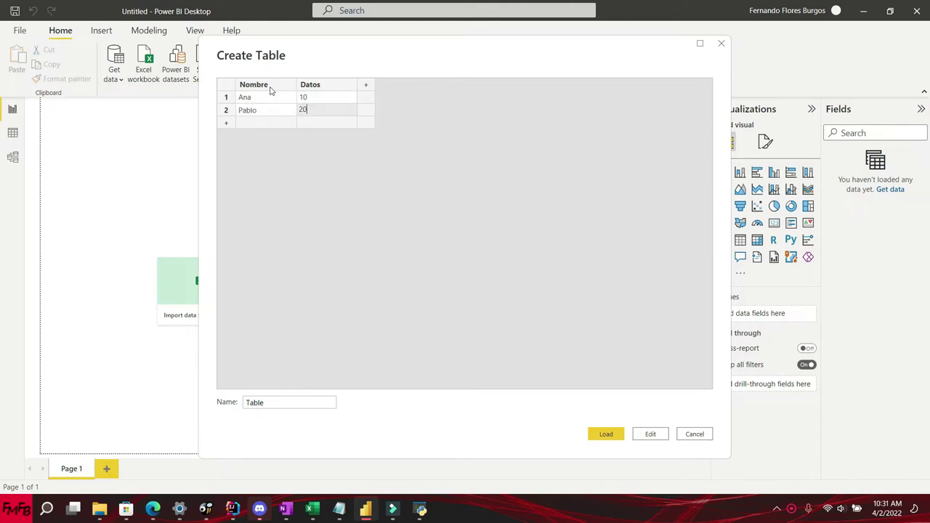
type("0")
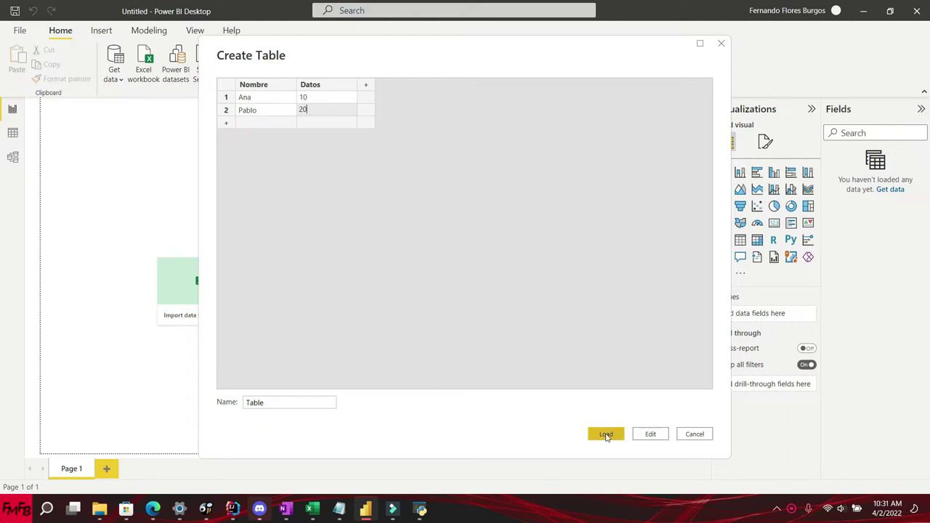
left_click(605, 434)
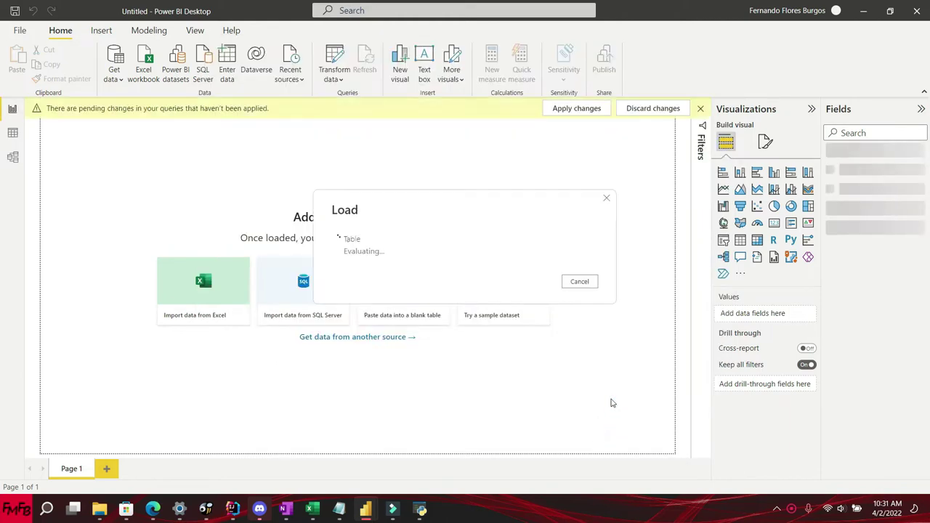
Add a stacked bar chart with Nombre on the axis and Datos as values.
left_click(723, 173)
left_click(829, 155)
left_click_drag(885, 189, 779, 317)
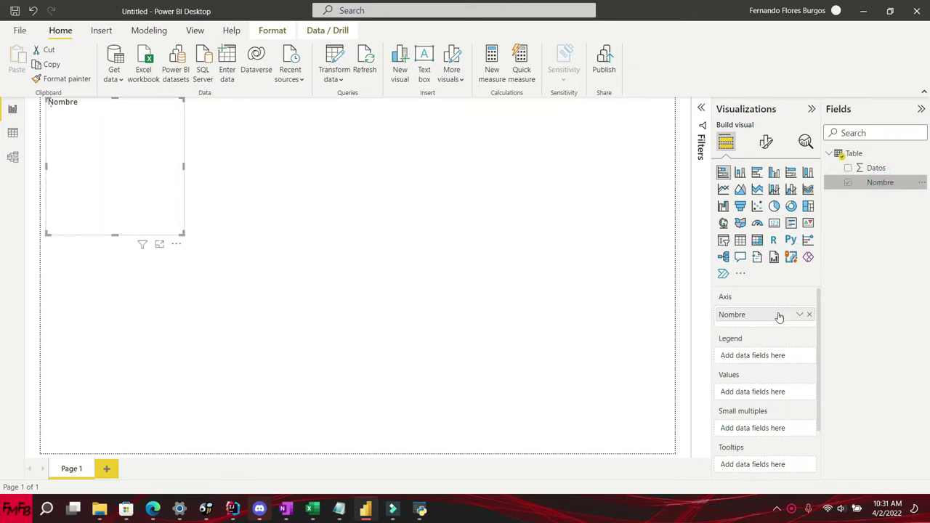
left_click_drag(875, 168, 769, 390)
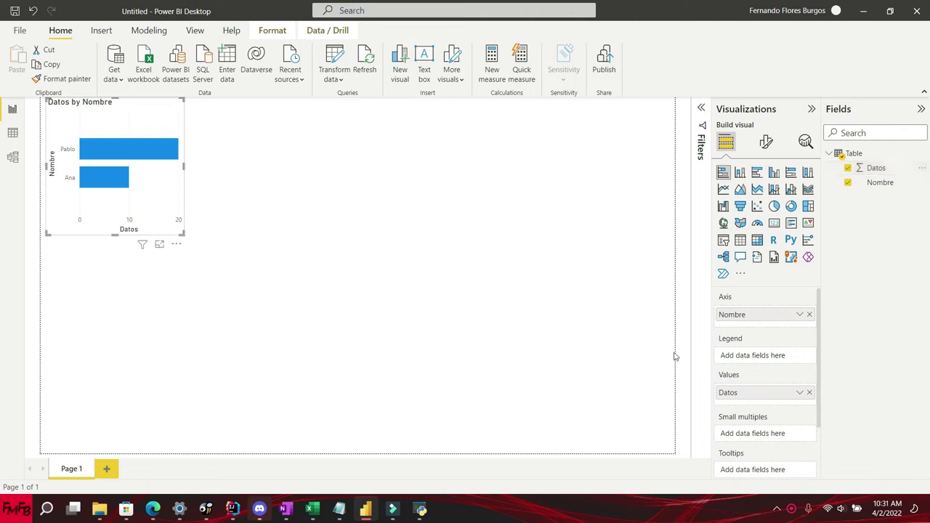
Rename the chart's axis field to Name and its values field to Data.
left_click(734, 317)
double_click(735, 316)
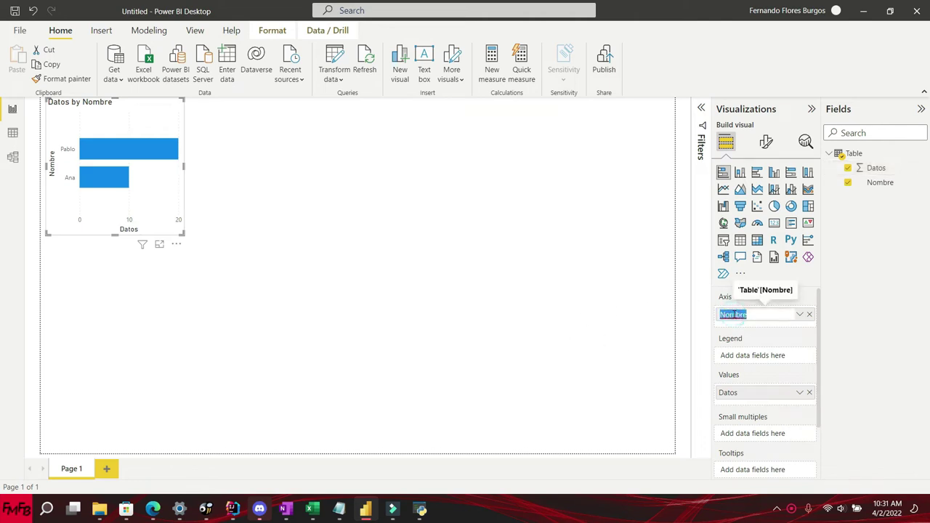
type("N")
key("Return")
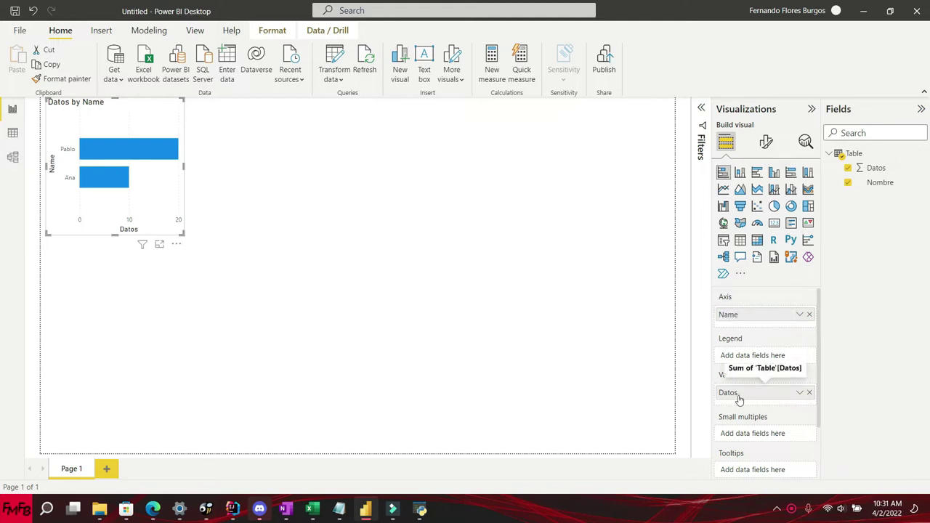
double_click(739, 394)
type("Data")
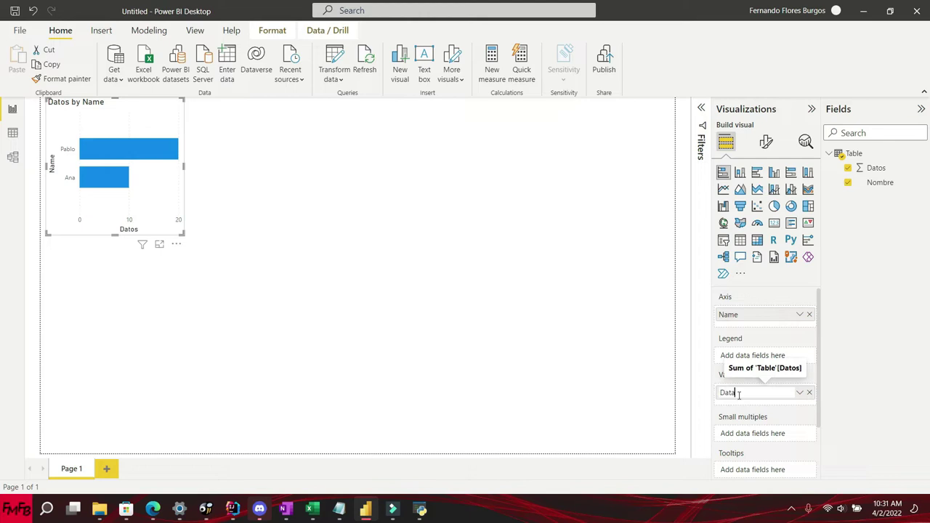
key("Return")
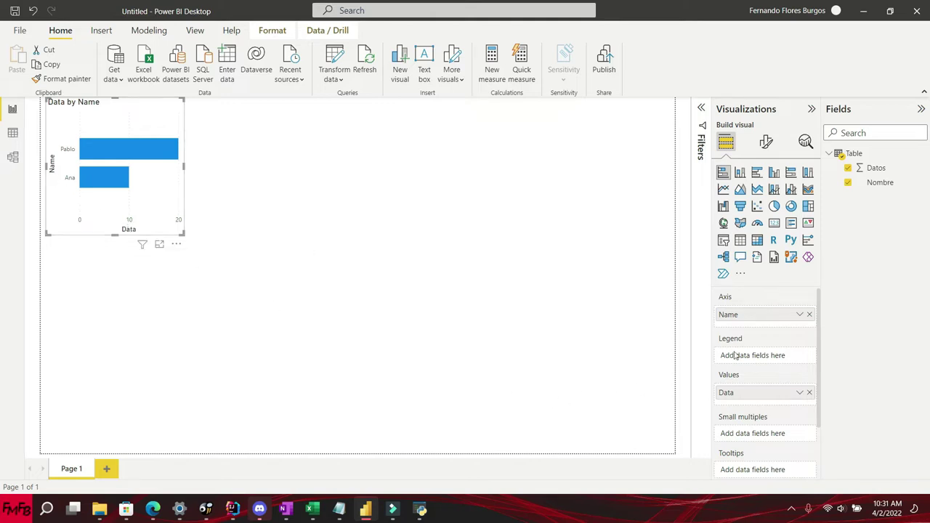
Rename the chart fields back to Nombre and Datos.
left_click(729, 314)
type("Nombr")
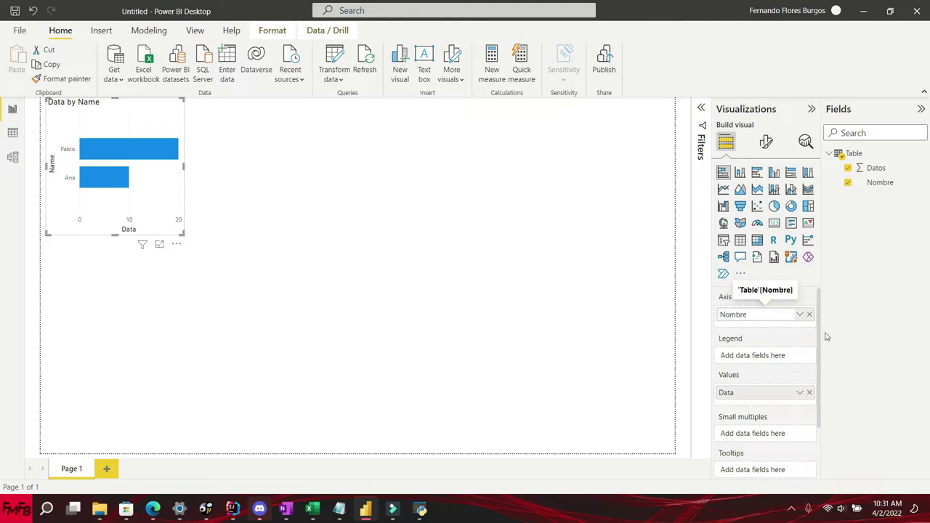
double_click(771, 395)
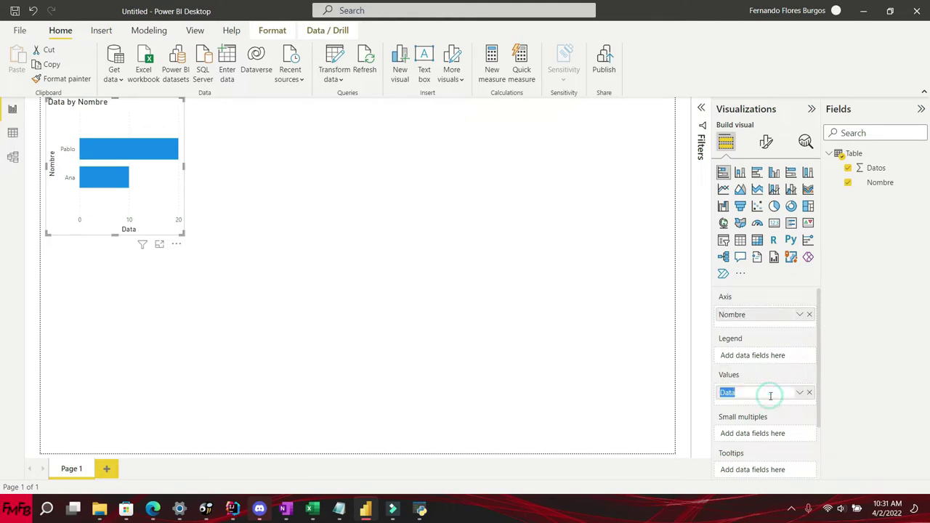
left_click(770, 395)
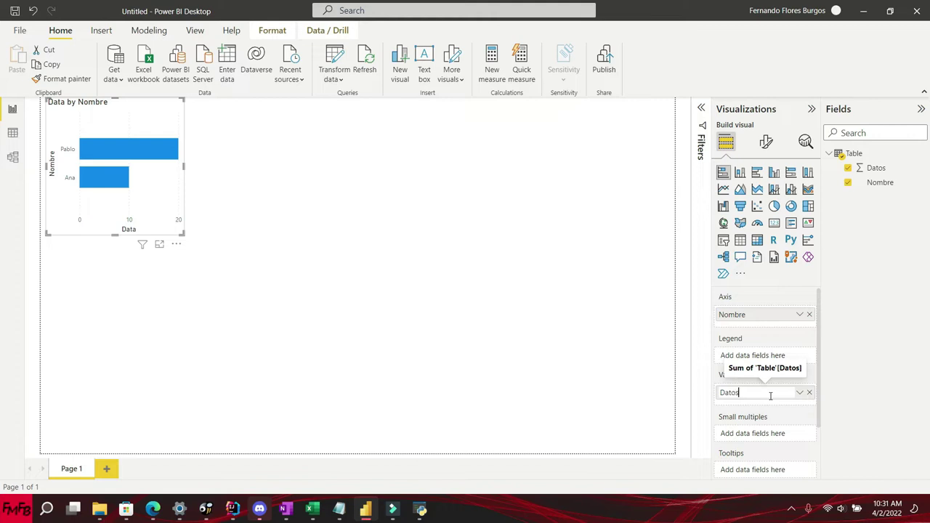
key("Return")
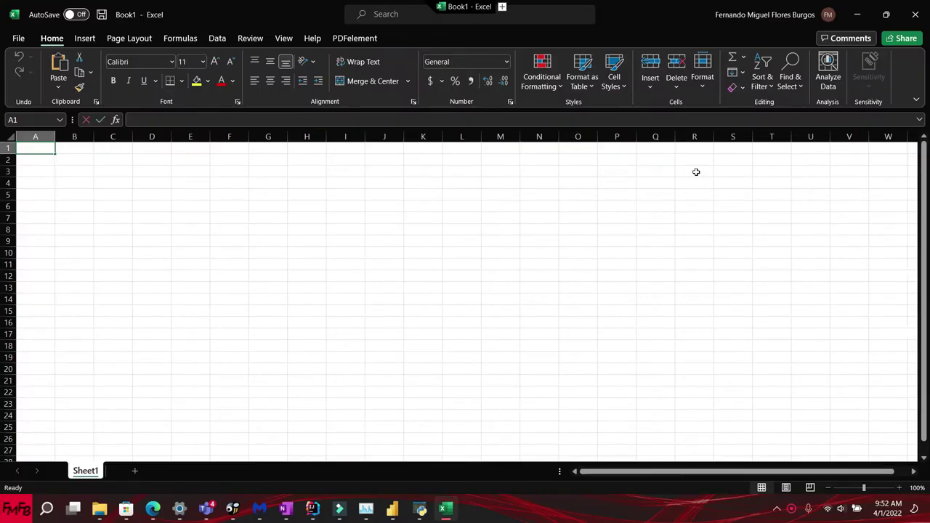
Enter Name and Data headers in A1:B1 and two names in A2:A3.
type("Name")
key("Tab")
type("Data")
key("Return")
key("Left")
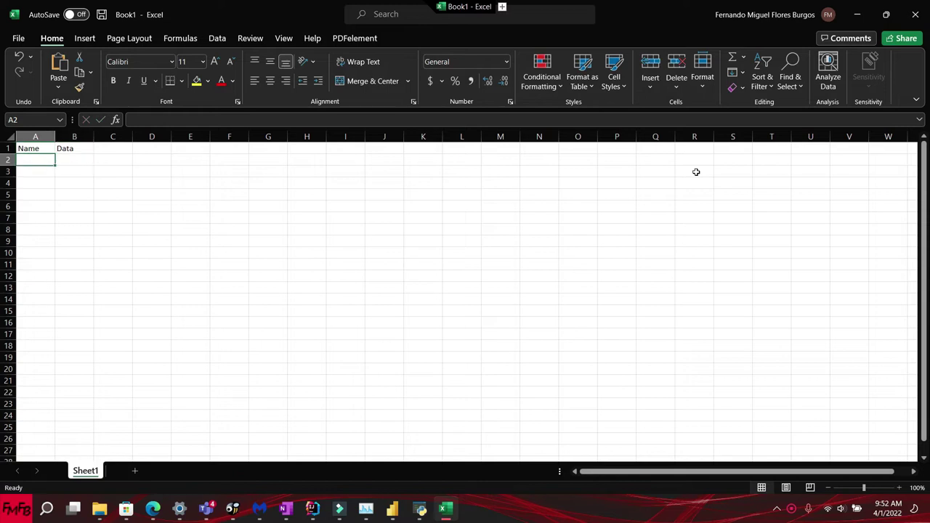
type("Pedro")
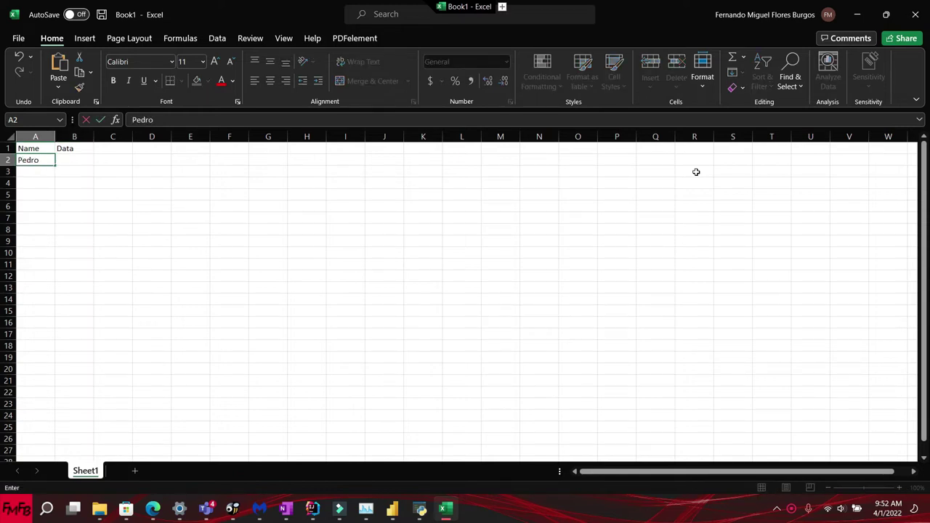
key("Return")
type("Pablo")
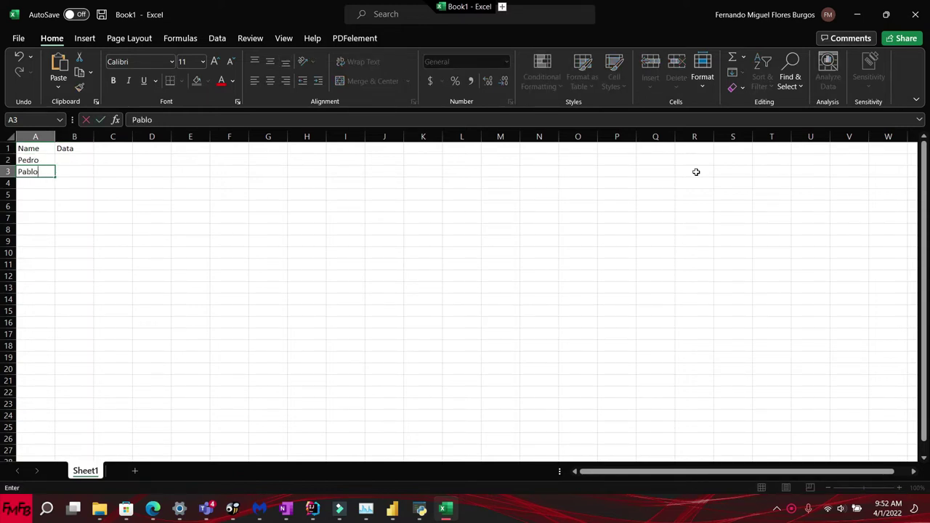
key("Right")
Enter the values 1 and 2 in B2:B3.
key("Up")
type("1")
key("Return")
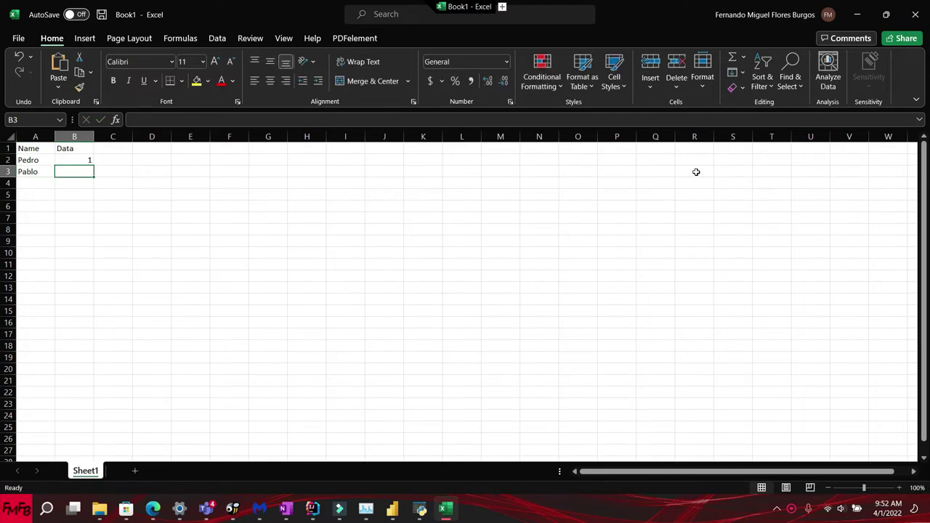
type("2")
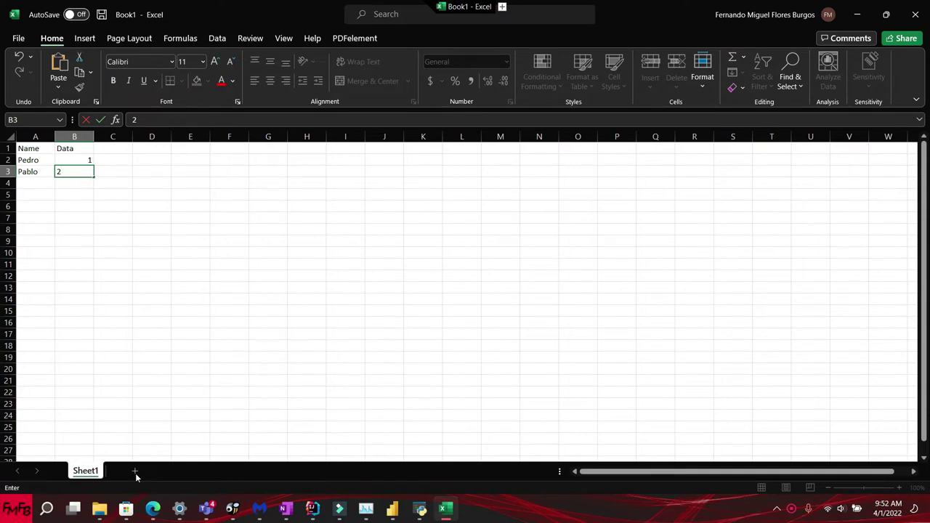
left_click(98, 472)
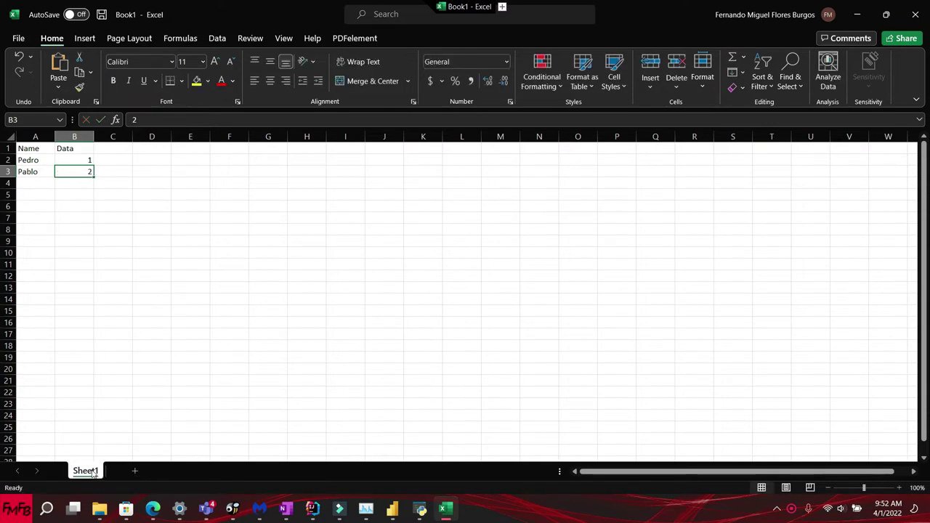
Rename Sheet1 to Data1 and add a new sheet after it.
double_click(95, 471)
key("Return")
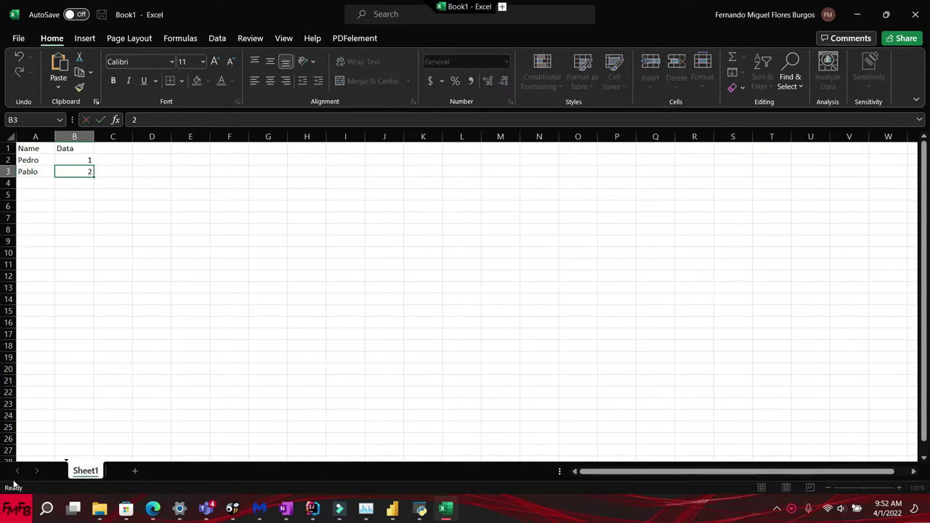
double_click(84, 471)
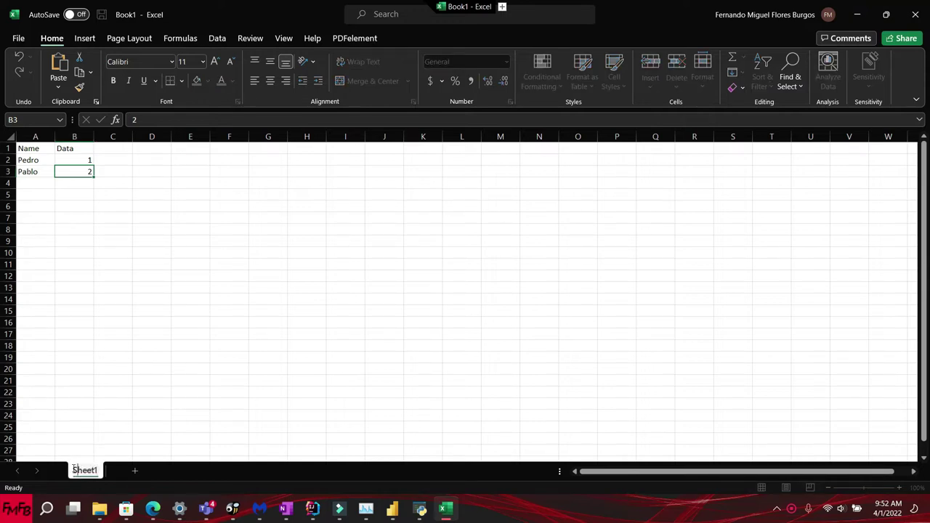
type("Data1")
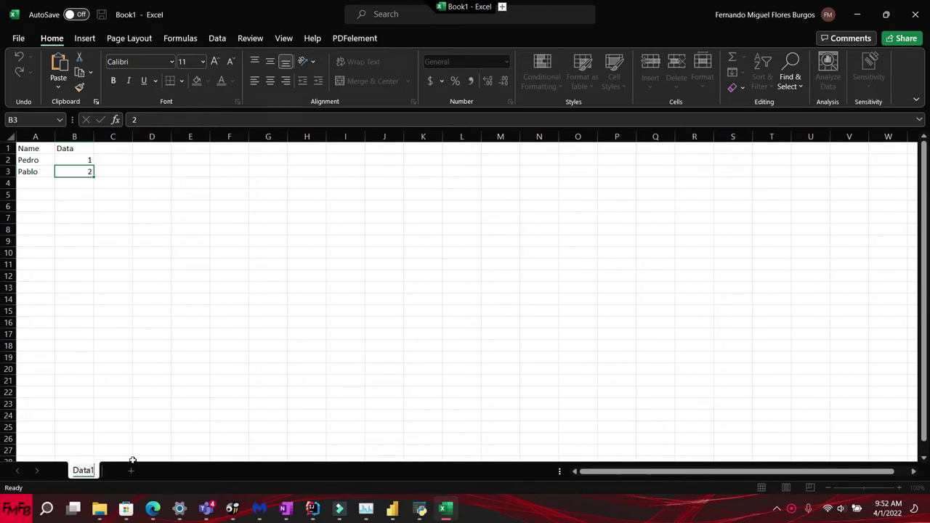
key("Return")
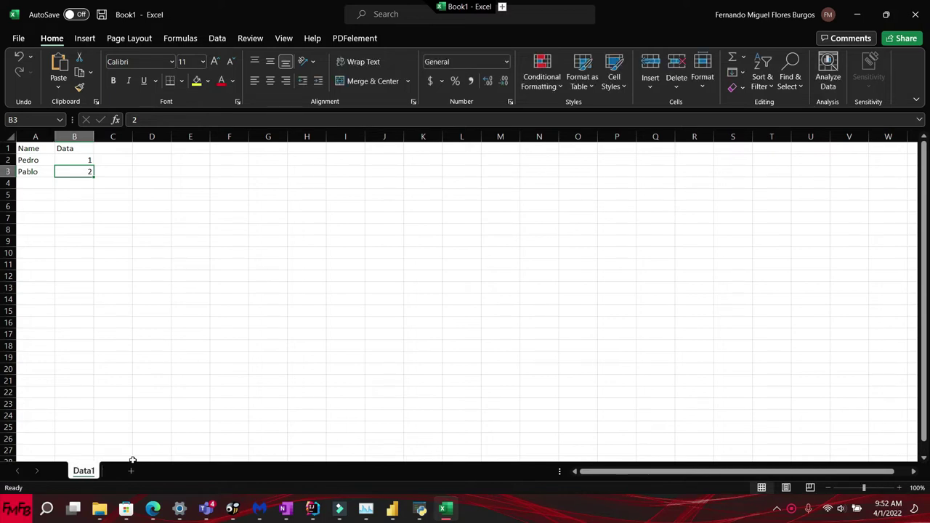
left_click(130, 471)
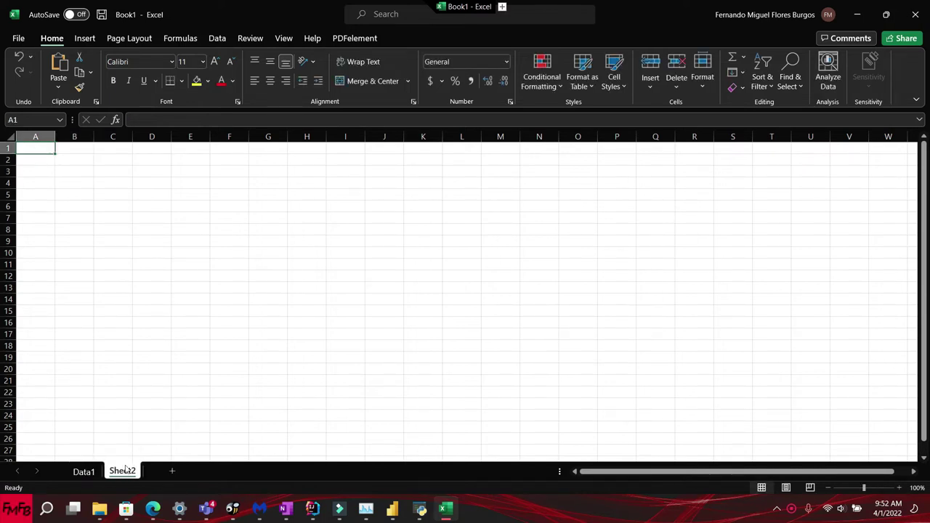
Rename Sheet2 to Data2 and add Name and Data headers in A1:B1.
double_click(125, 471)
type("Data2")
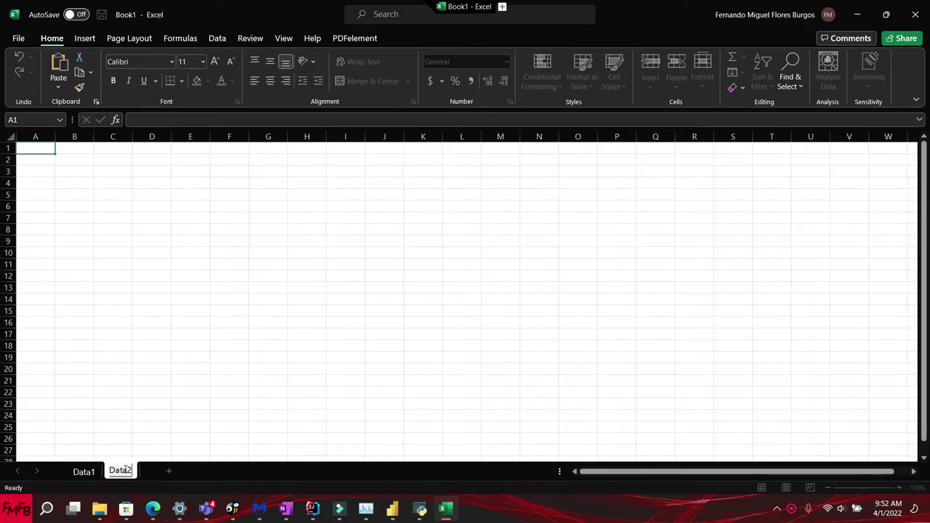
key("Return")
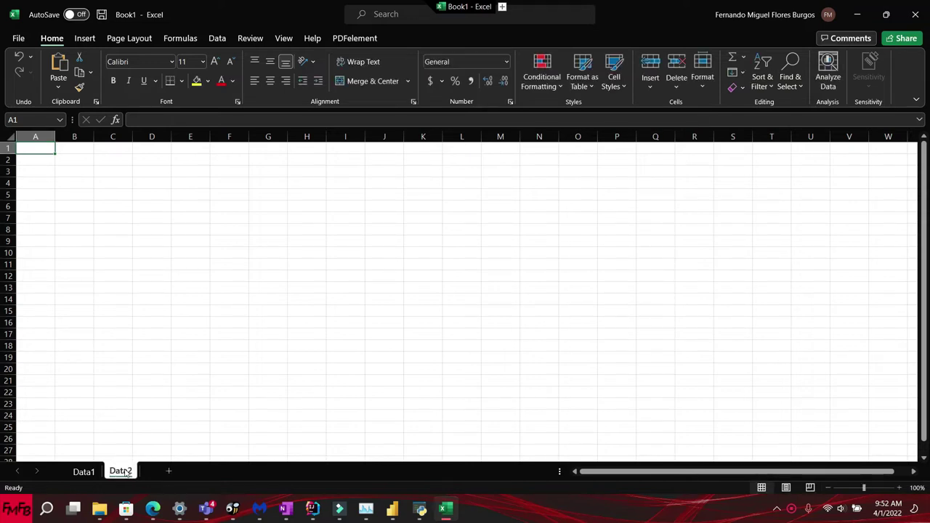
type("Name")
key("Tab")
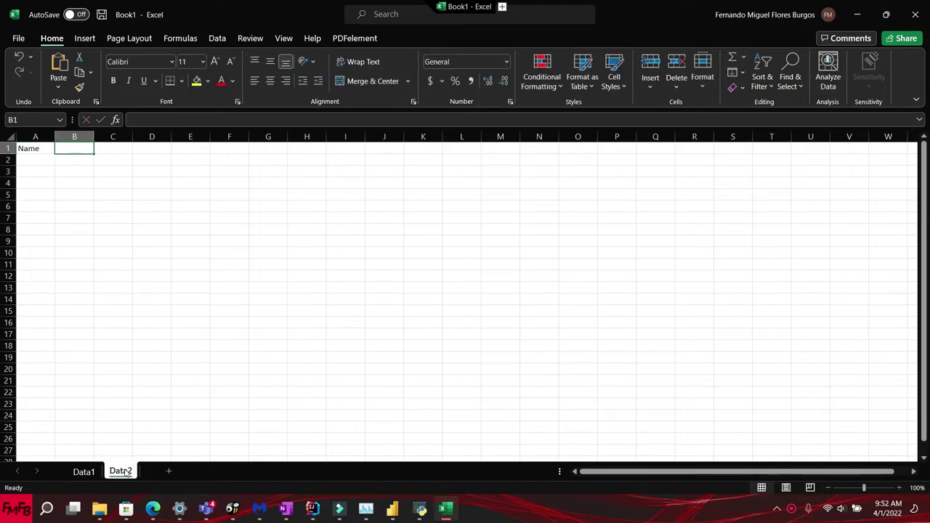
type("Data")
key("Return")
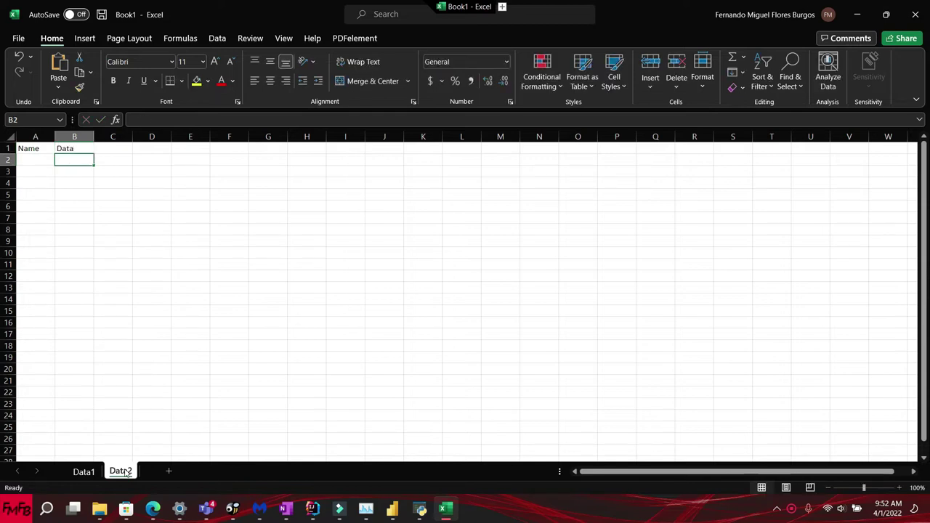
Enter two names in A2:A3 and the values 6 and 7 in B2:B3.
type("Migue")
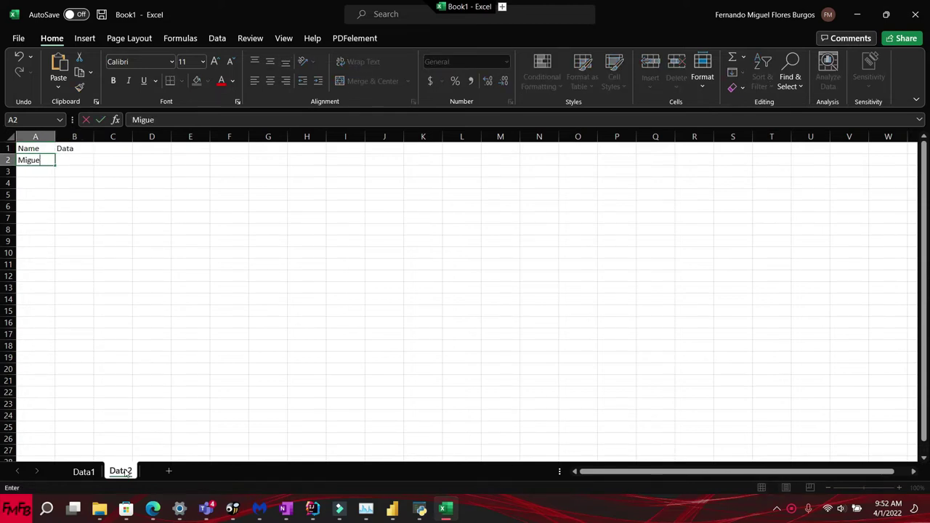
type("l")
key("Return")
type("Fernando")
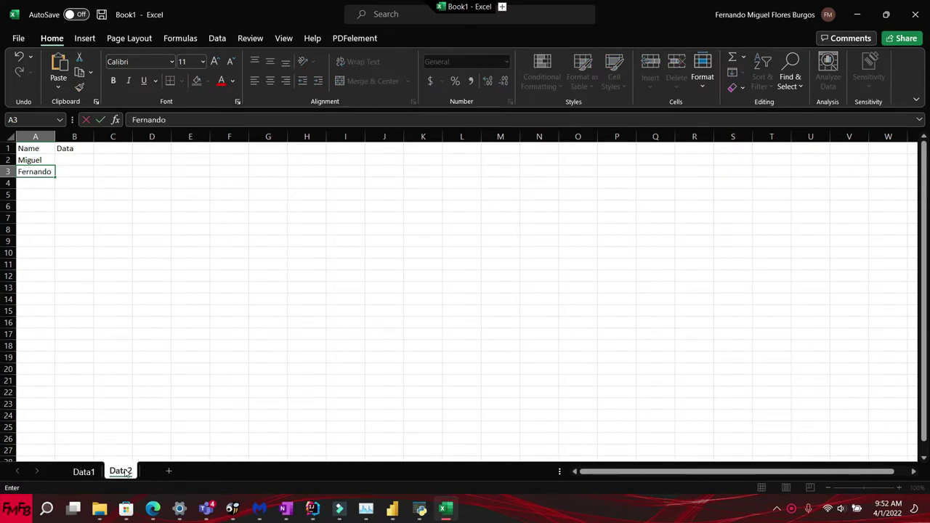
key("Up")
key("Right")
type("6")
key("Return")
type("7")
key("Return")
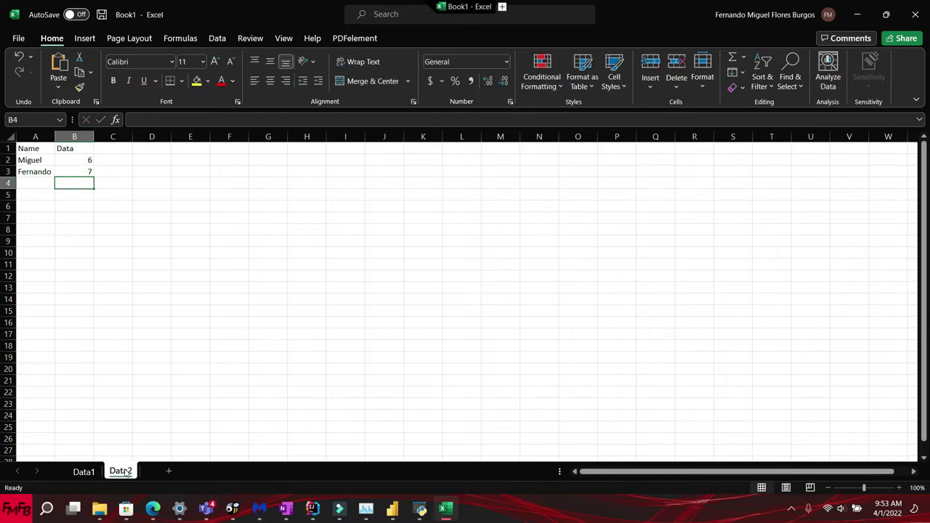
Save the Data2 sheet as Book1.csv in CSV UTF-8 format in D:\Youtube Files.
key("ctrl+o")
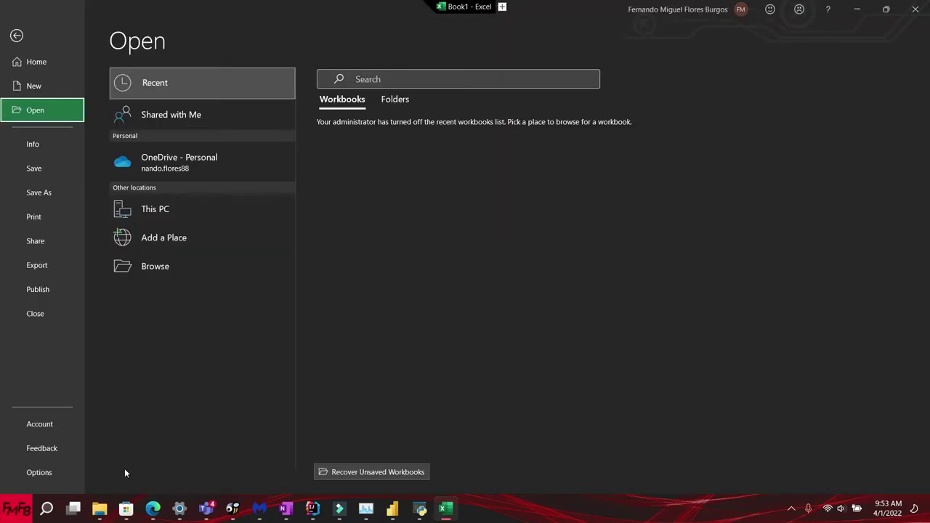
left_click(38, 192)
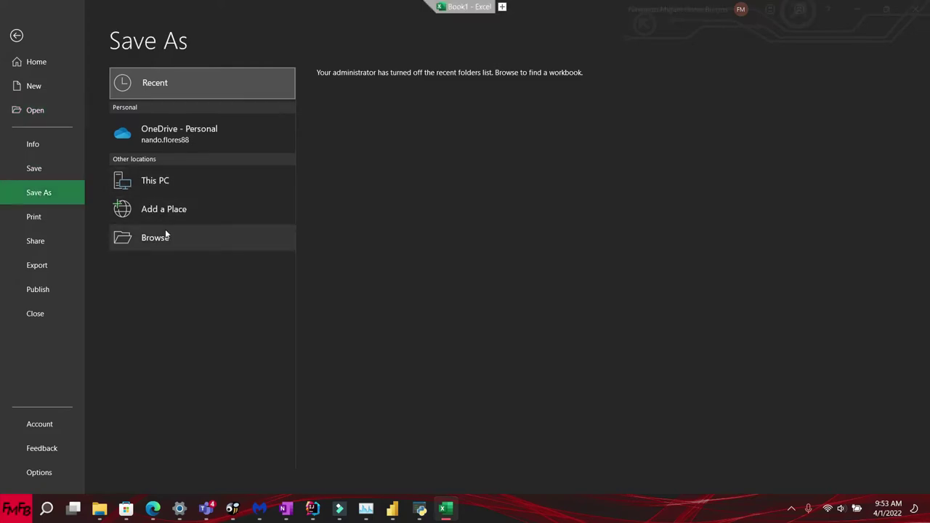
left_click(166, 236)
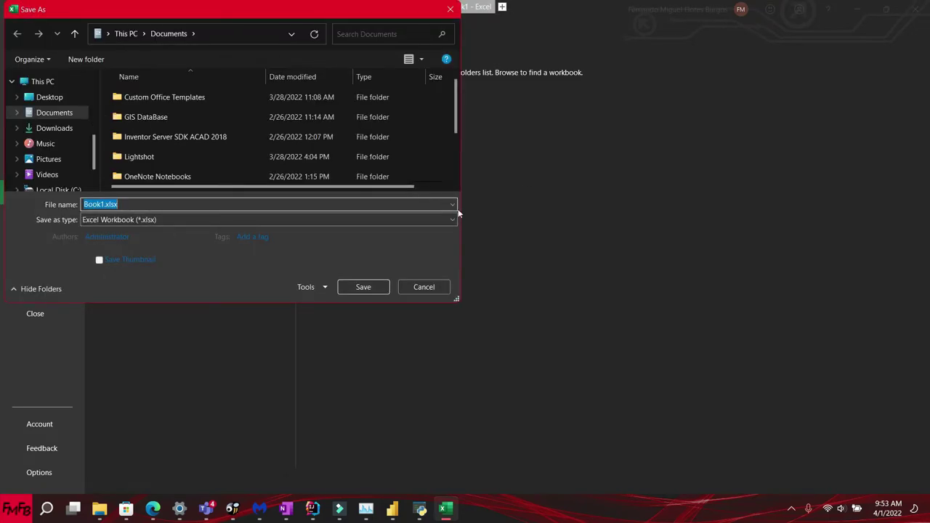
left_click(448, 218)
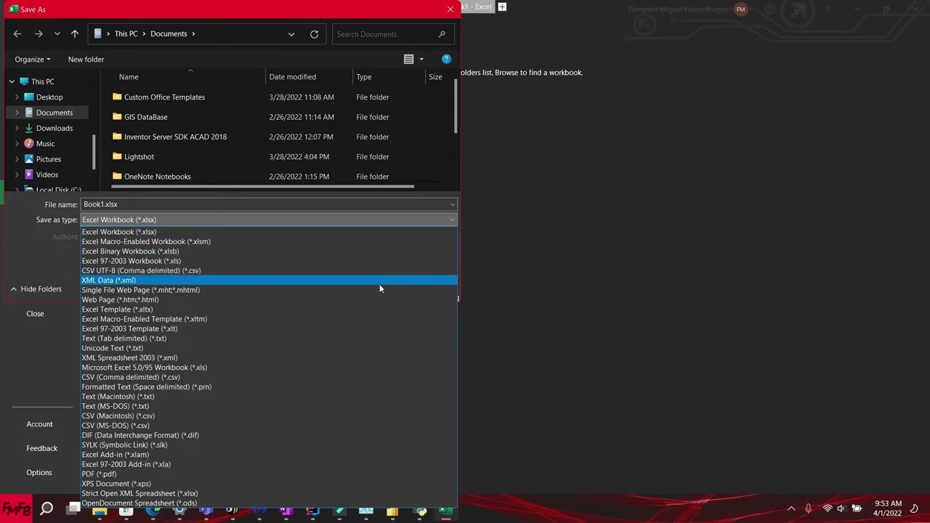
left_click(358, 270)
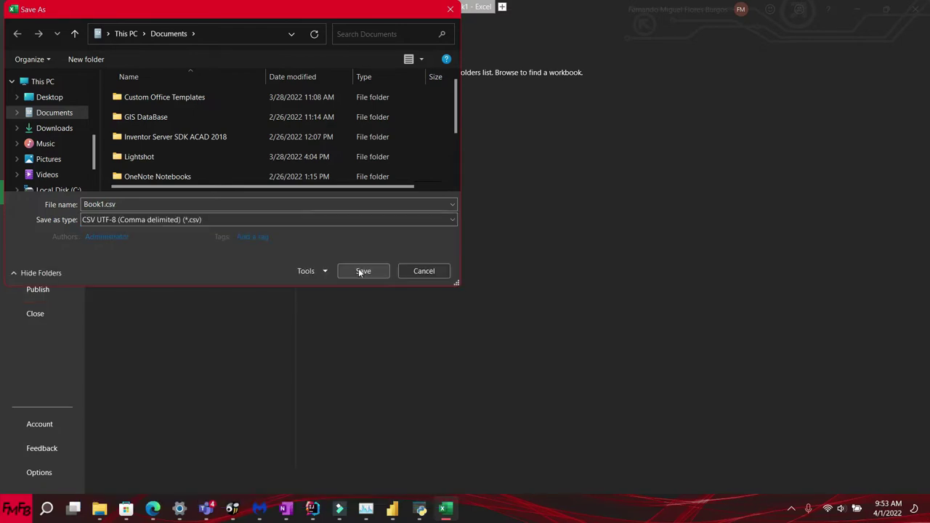
scroll(65, 174, "down", 1)
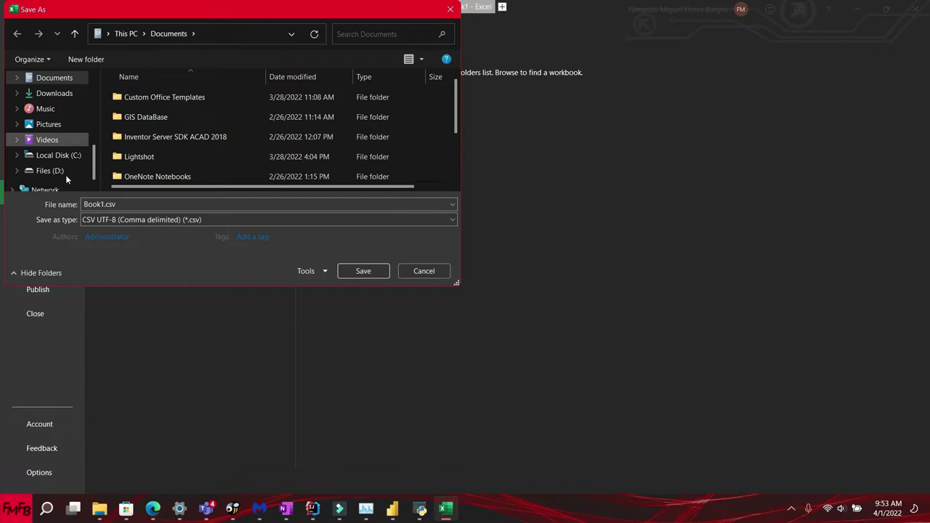
left_click(59, 173)
left_click(139, 202)
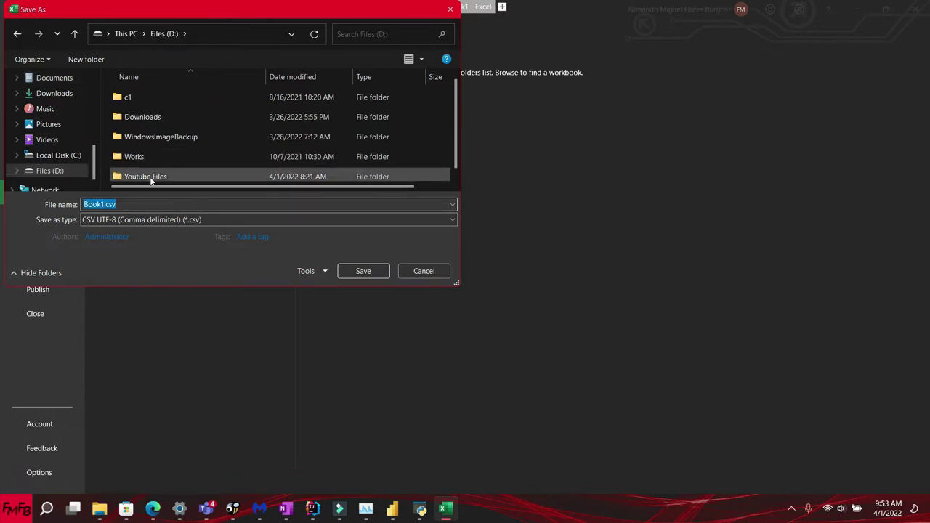
double_click(149, 176)
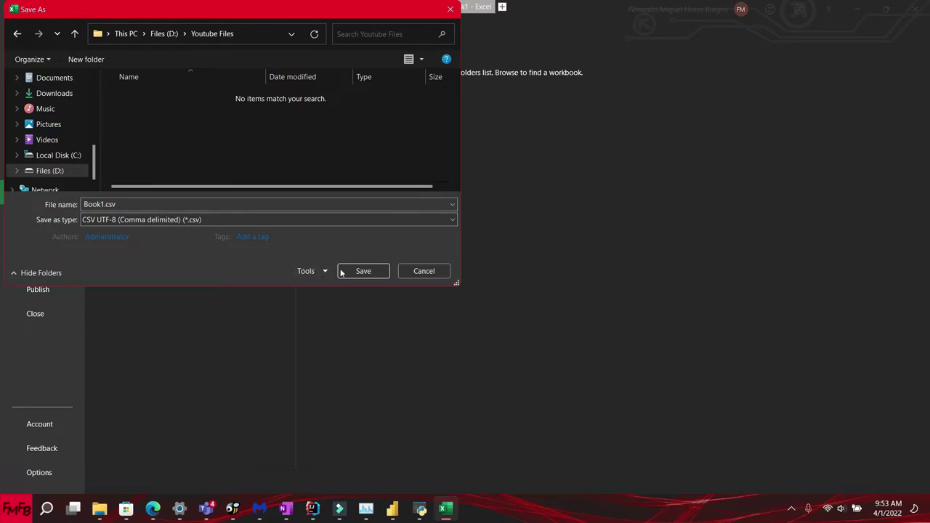
left_click(363, 271)
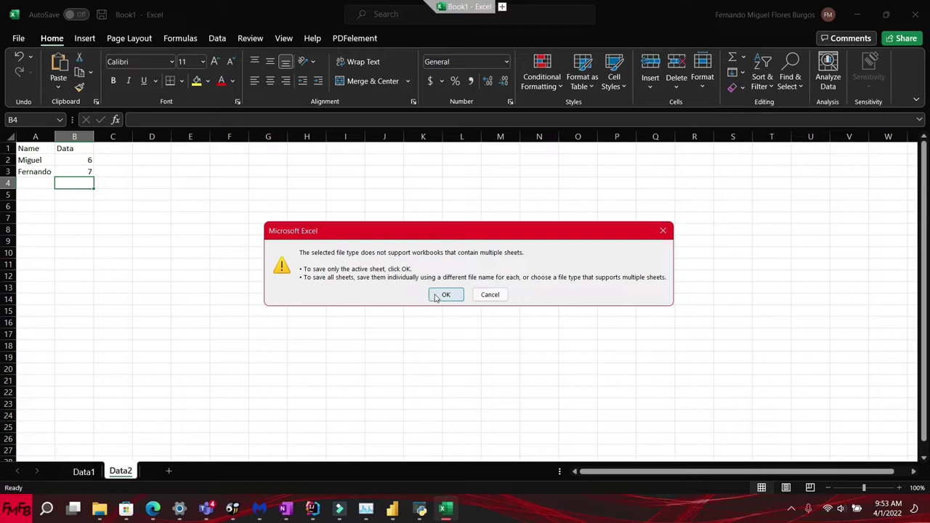
left_click(444, 294)
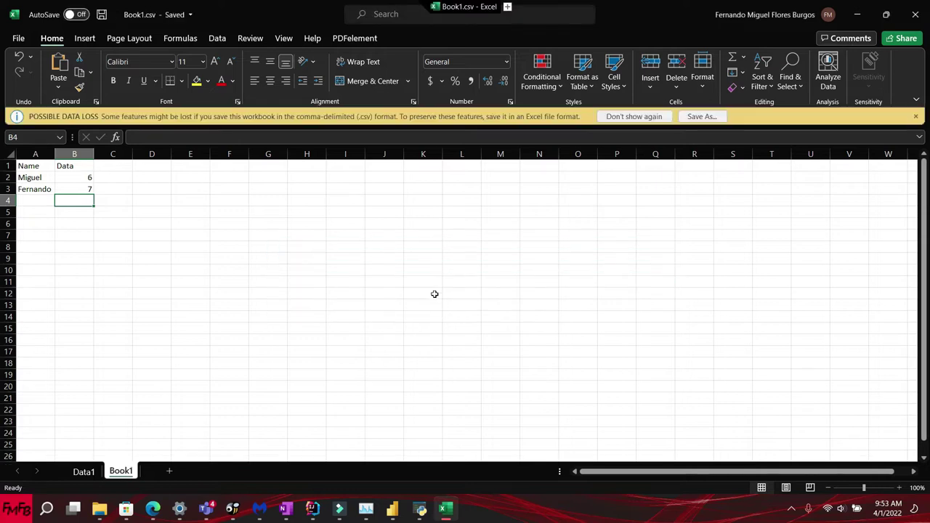
Save the Data1 sheet as Book2.csv, keeping only the active sheet, then minimize Excel.
left_click(84, 472)
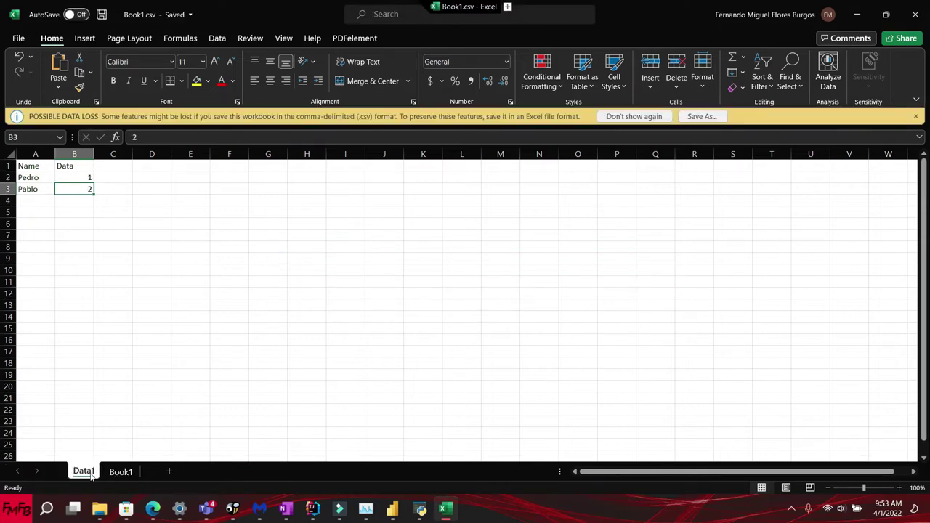
key("ctrl+p")
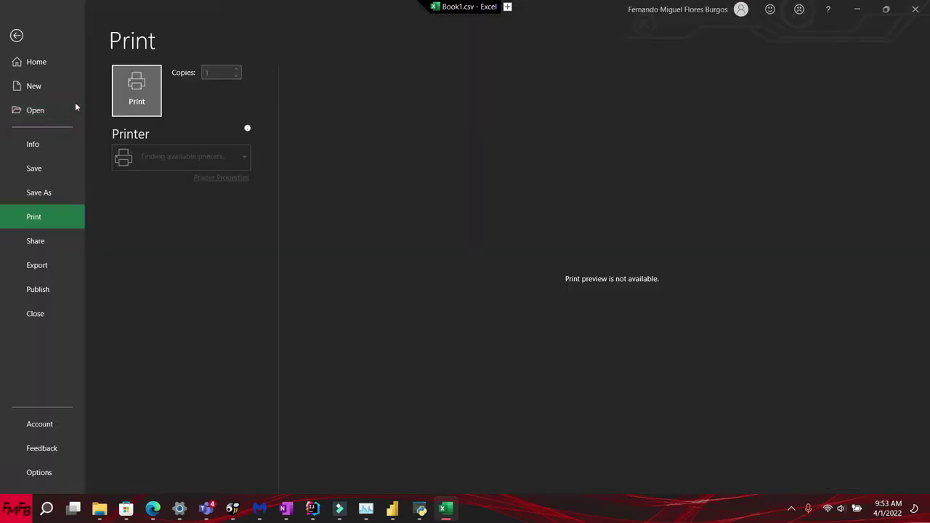
left_click(39, 193)
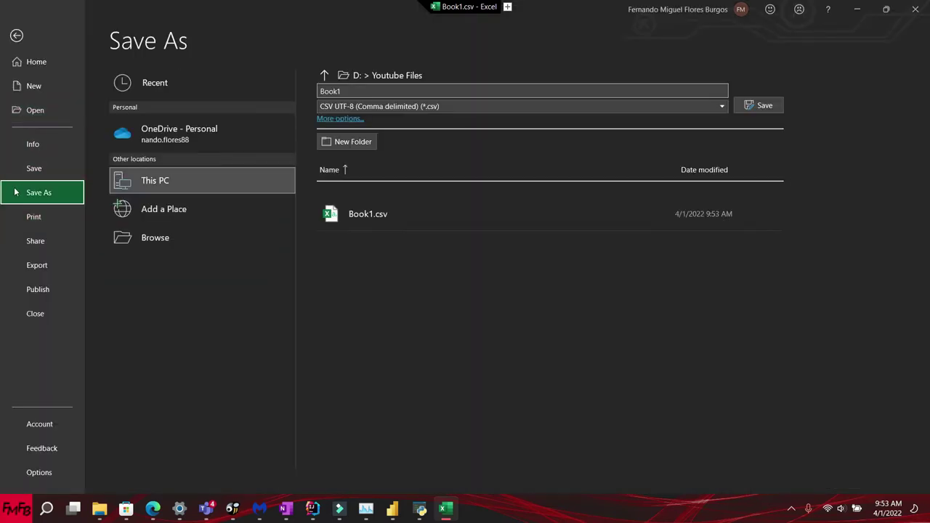
left_click(501, 95)
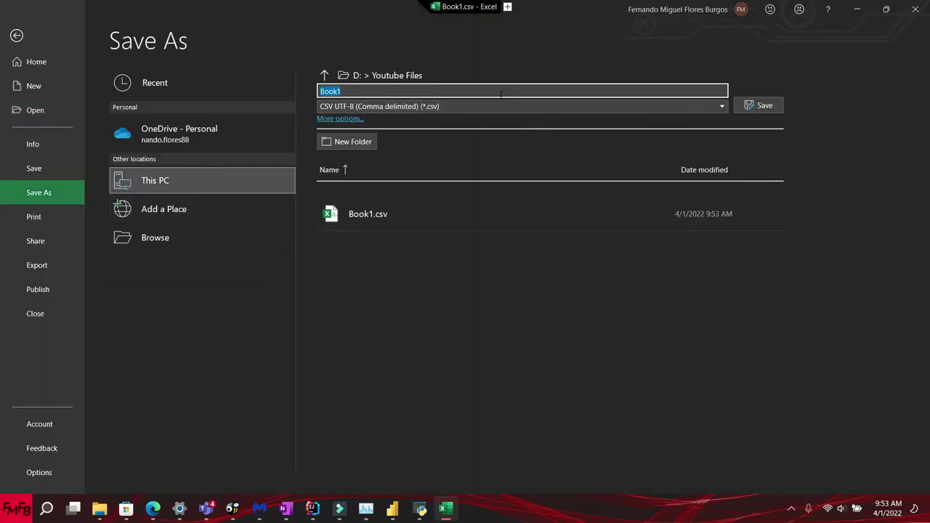
left_click(501, 94)
type("2")
key("Return")
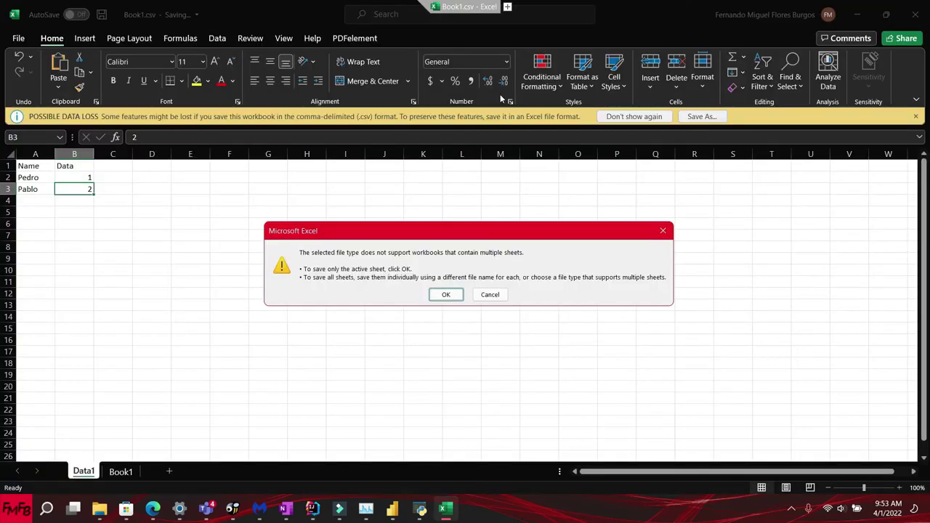
key("Return")
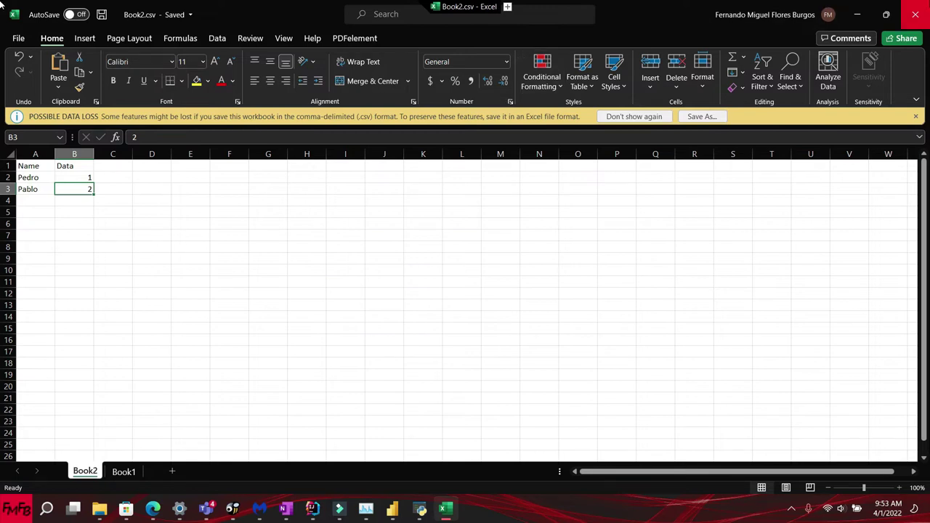
left_click(862, 16)
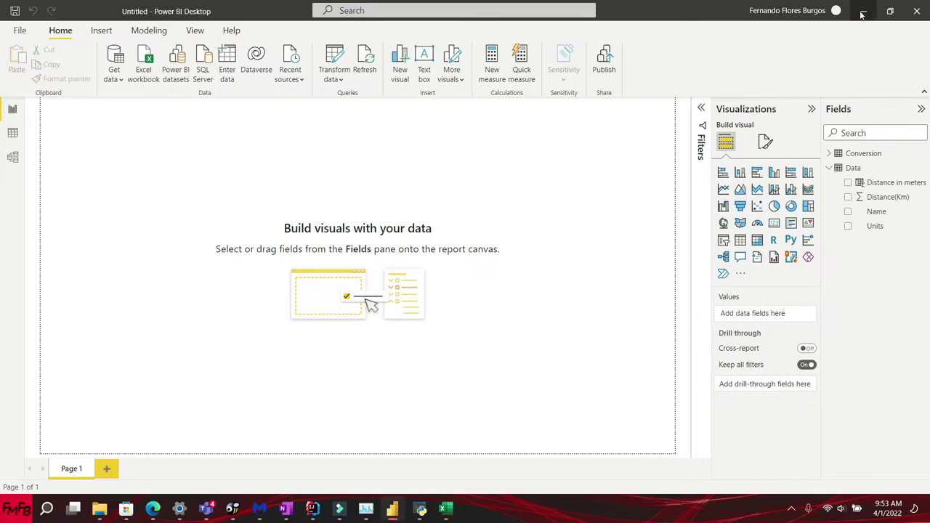
Close all Excel windows and choose Folder as a new Power BI data source.
right_click(446, 509)
left_click(451, 481)
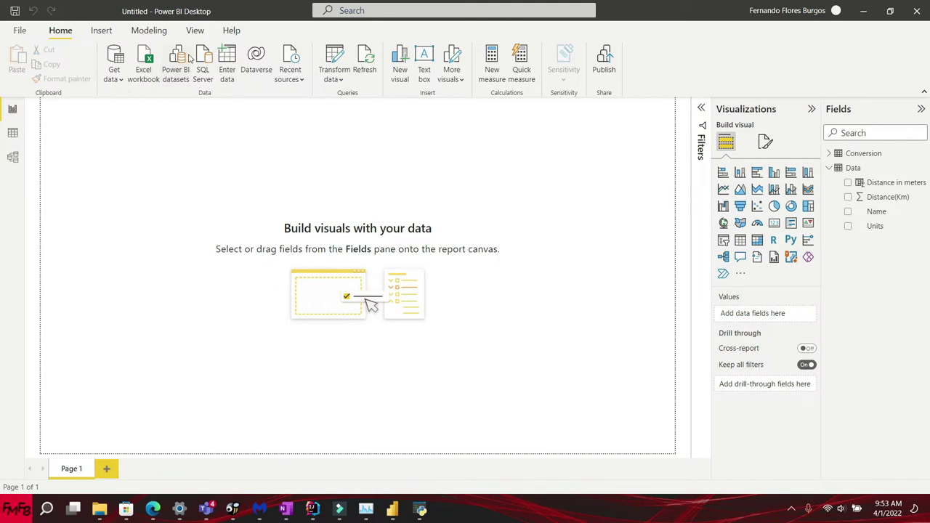
left_click(118, 78)
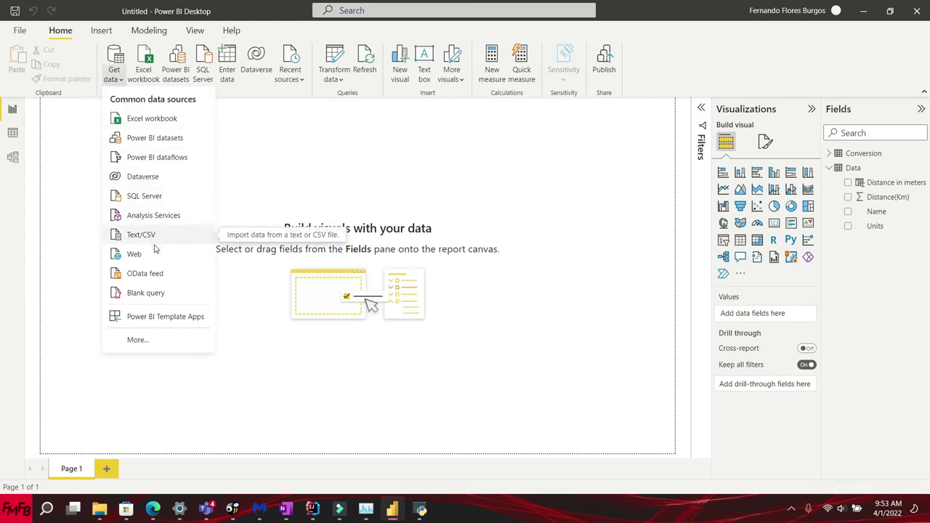
left_click(154, 341)
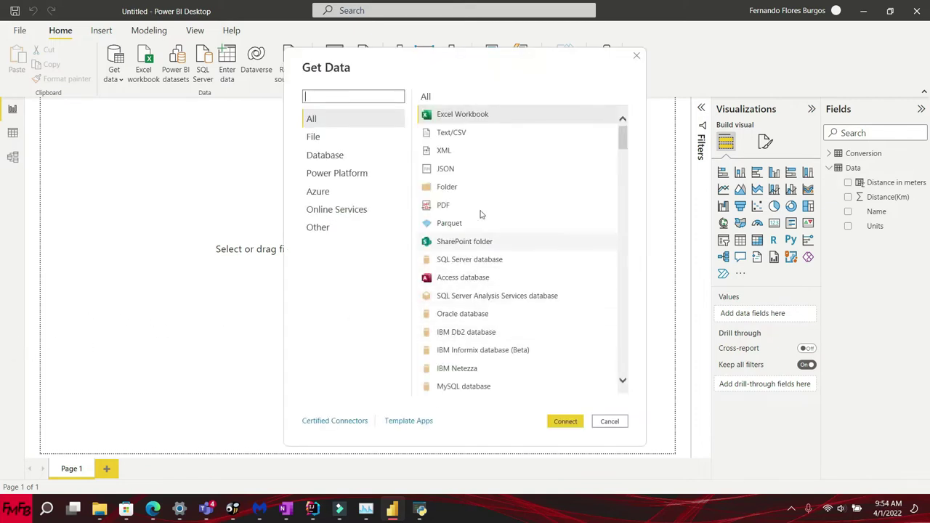
left_click(465, 187)
left_click(565, 422)
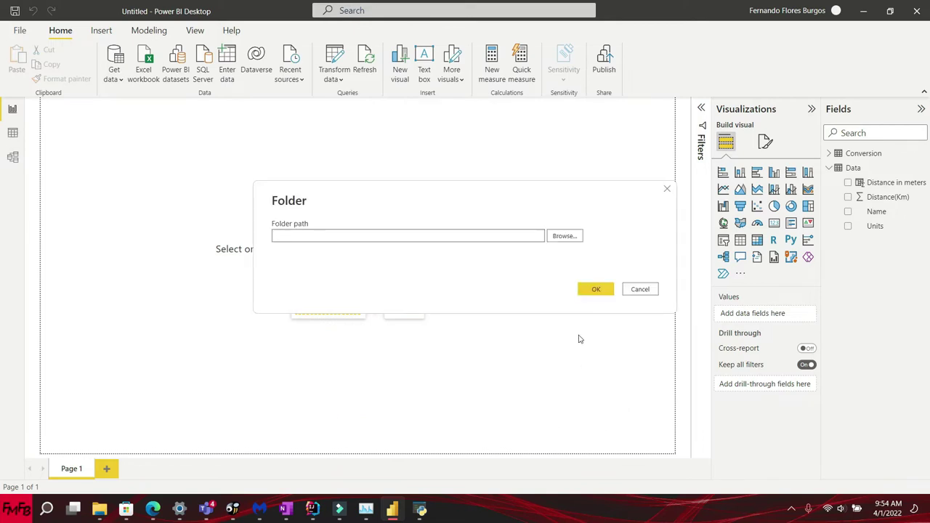
Point the folder source at D:\Youtube Files and view its Combine options.
left_click(567, 238)
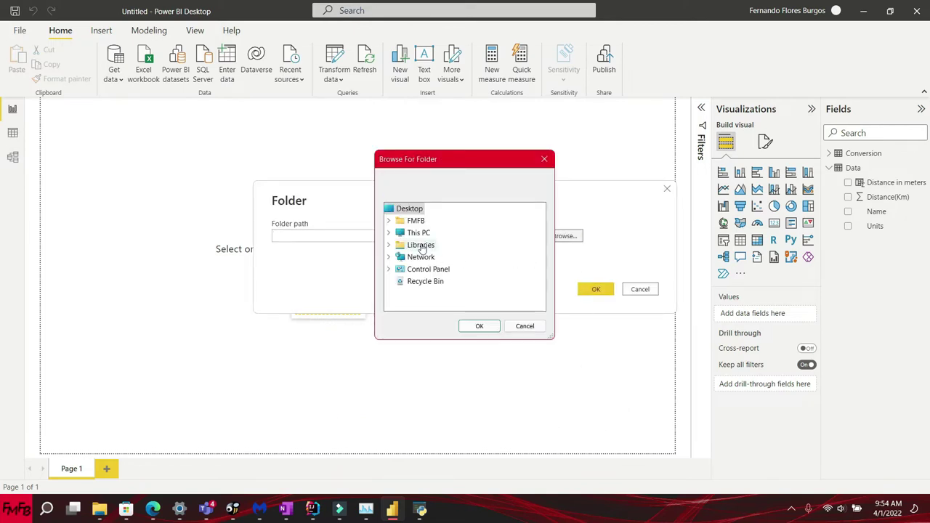
double_click(419, 233)
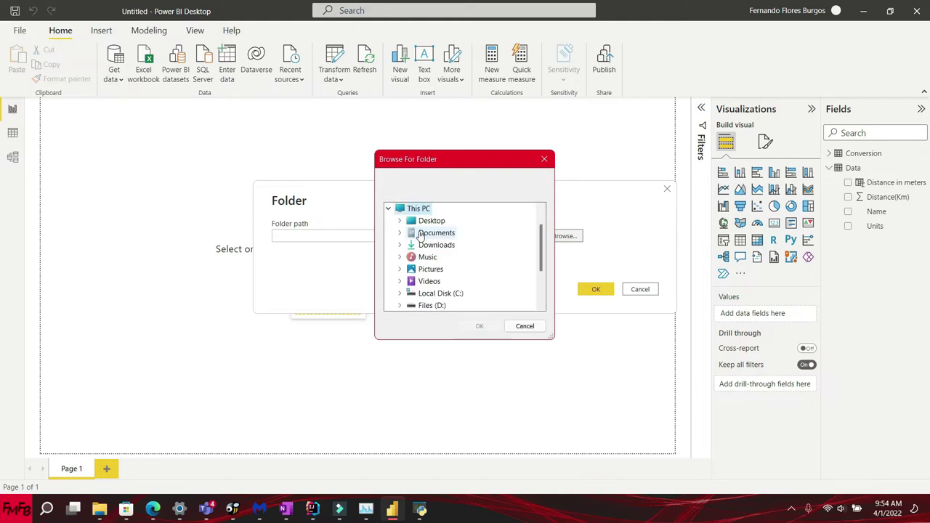
key("Down")
key("Down")
key("Down")
key("Down")
key("Down")
key("Down")
key("Down")
key("Down")
key("Right")
key("Down")
key("Down")
key("Down")
key("Down")
key("Down")
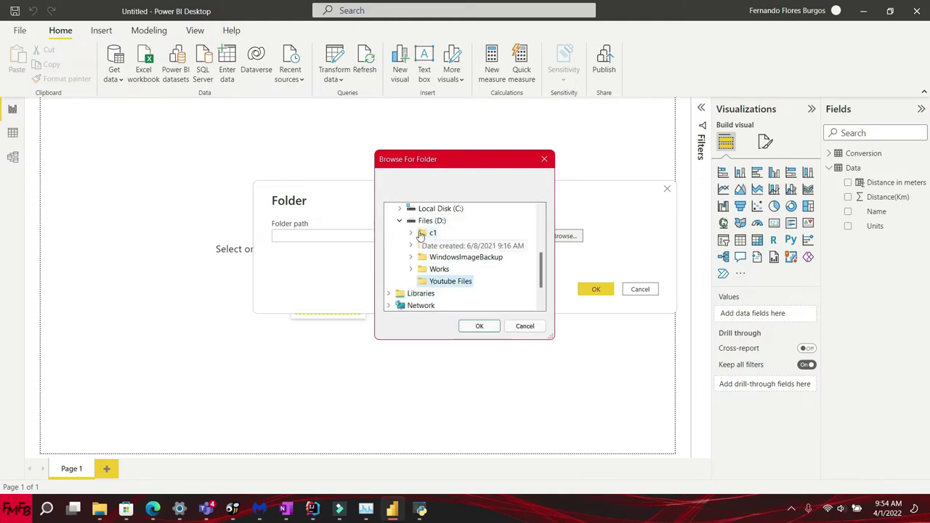
key("Return")
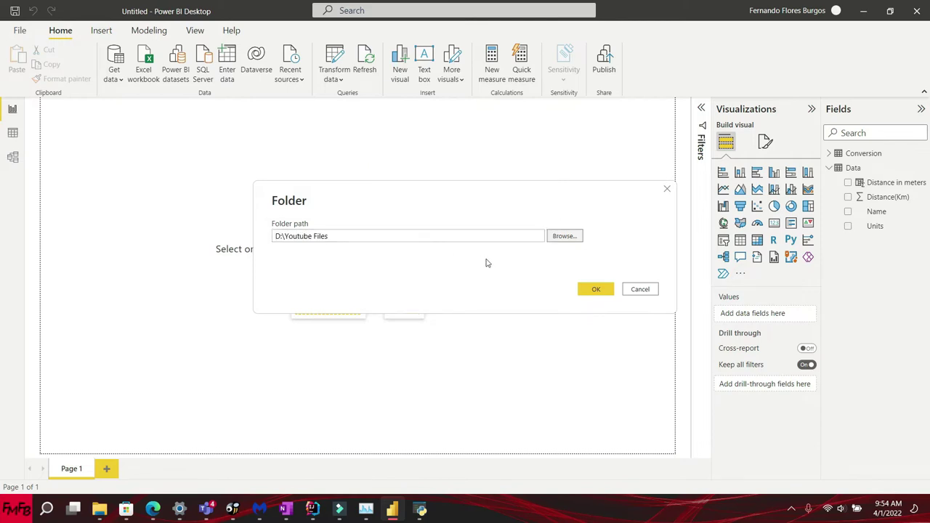
left_click(597, 290)
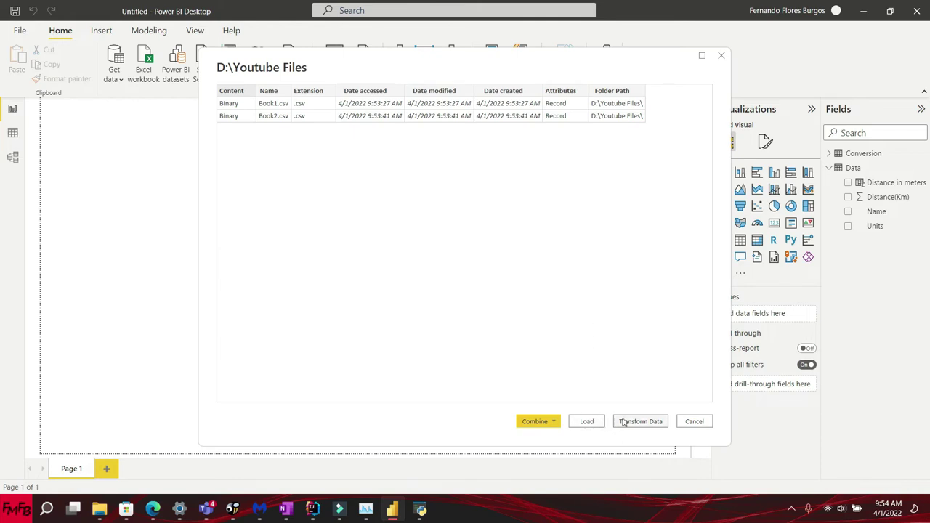
left_click(537, 422)
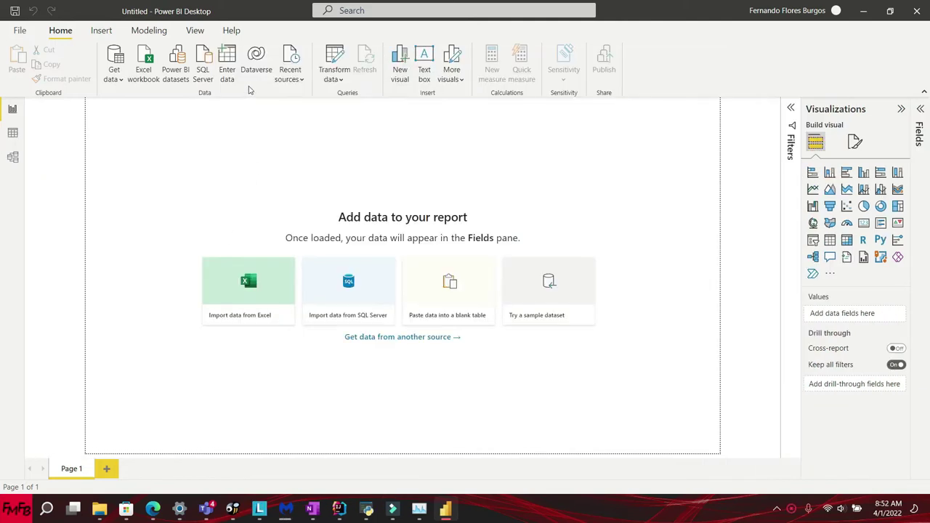
Create an entered table named Data1 with a Name column holding two names.
left_click(236, 72)
left_click(279, 401)
double_click(279, 402)
type("Data1")
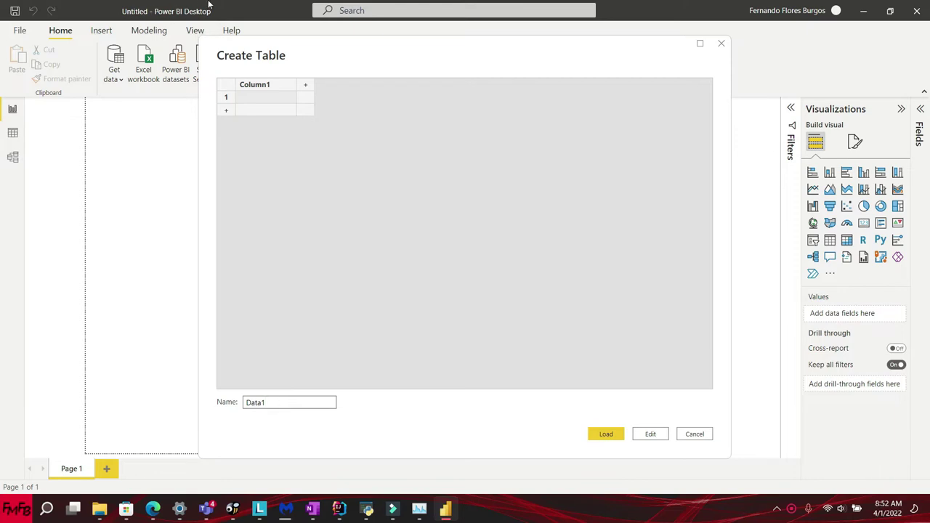
double_click(256, 87)
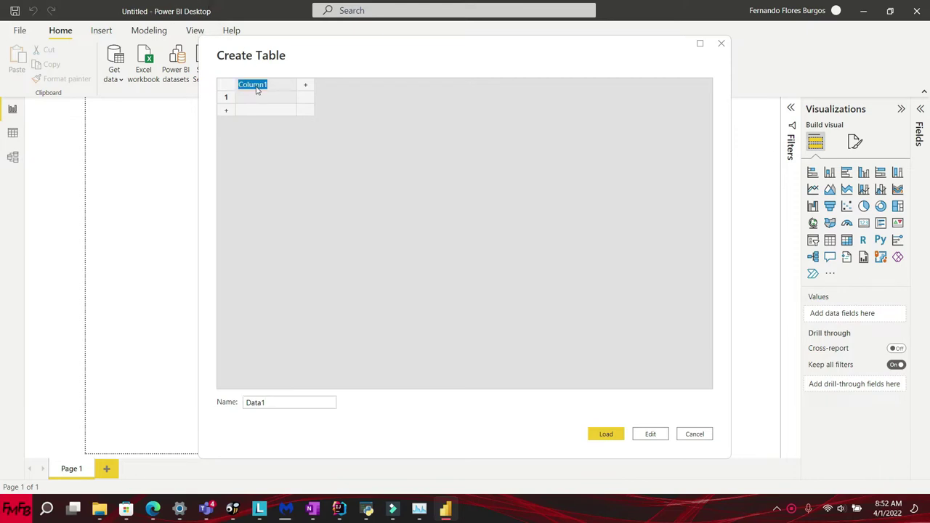
type("Name")
key("Return")
type("Pedro")
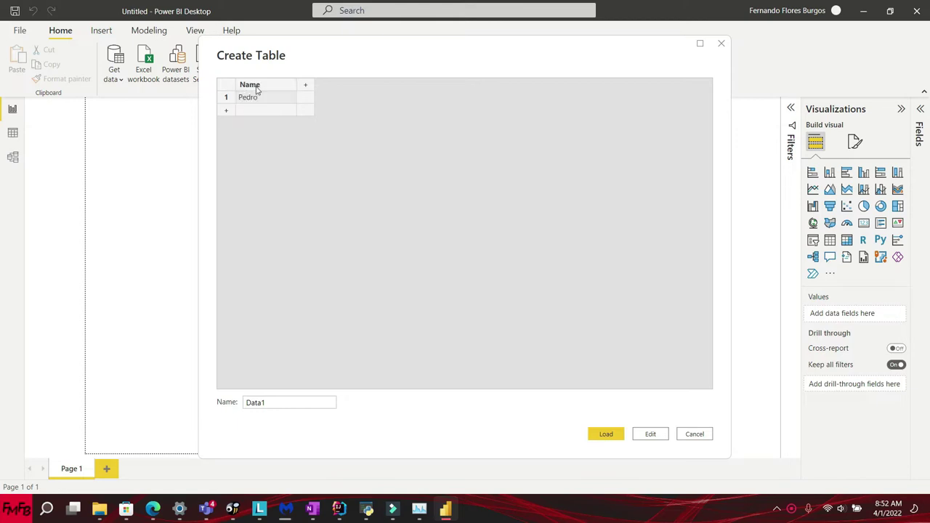
key("Return")
type("Pablo")
key("Up")
key("Up")
Add a Data column with values 1 and 2 and load the table.
key("Tab")
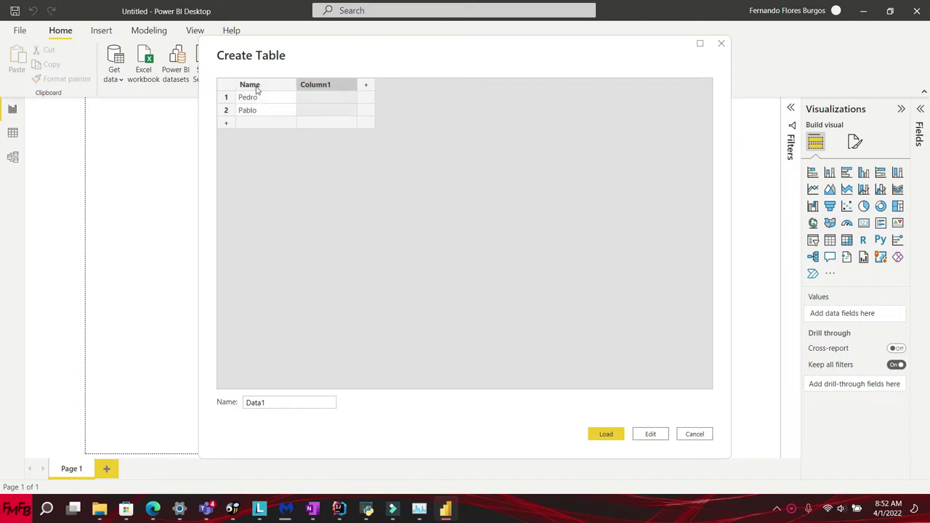
type("Data")
key("Return")
type("1")
key("Return")
type("2")
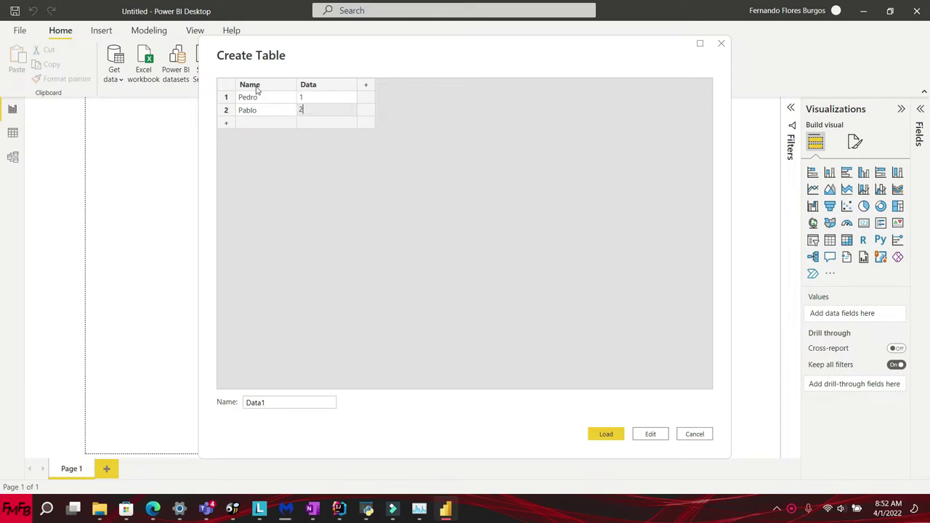
left_click(425, 166)
left_click(607, 433)
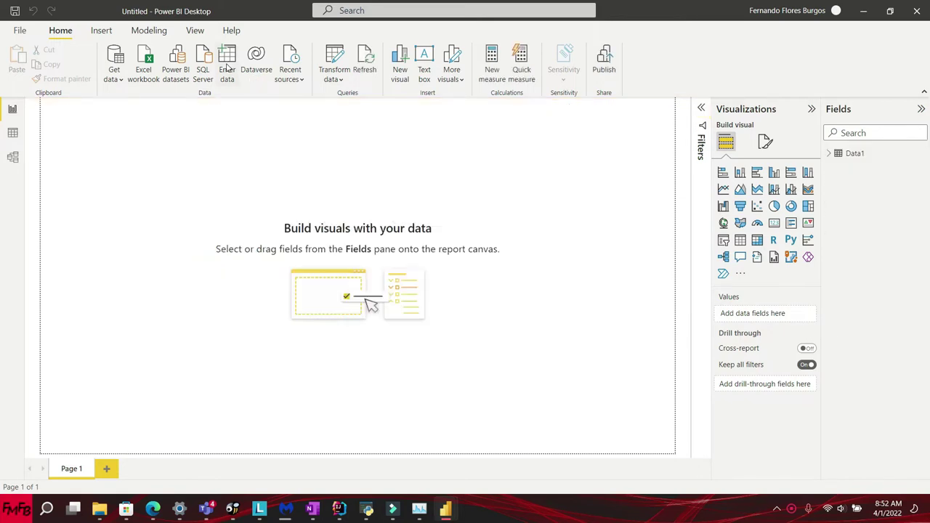
Start a new entered table named Data2 with a Name column holding two names.
left_click(228, 66)
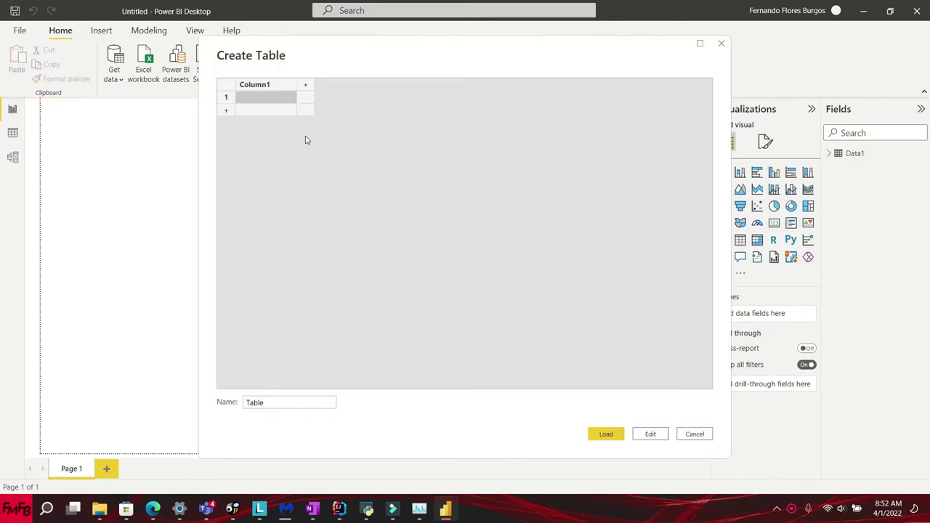
double_click(296, 396)
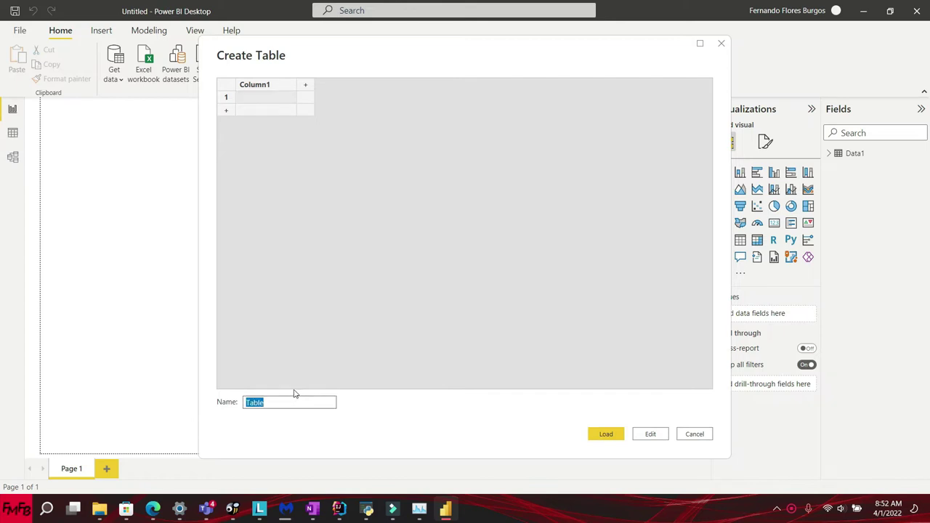
type("Data2")
left_click(256, 86)
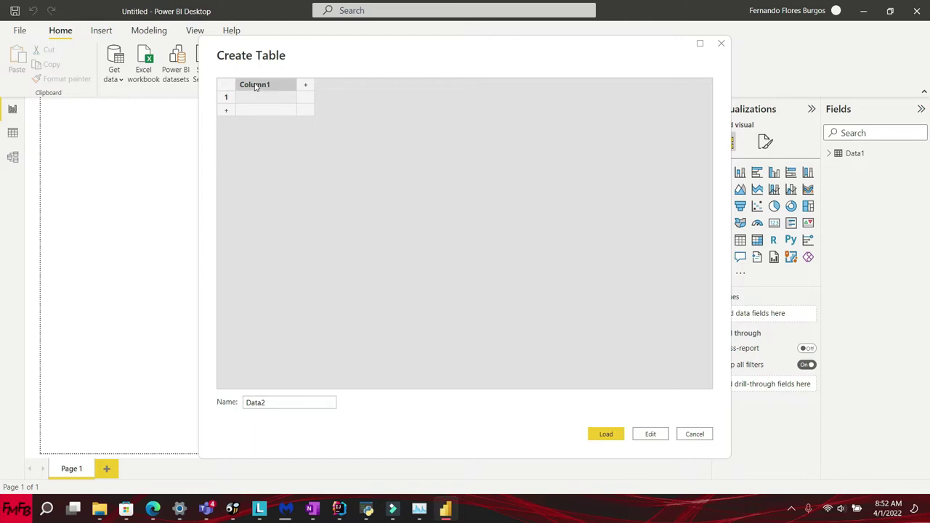
type("Name")
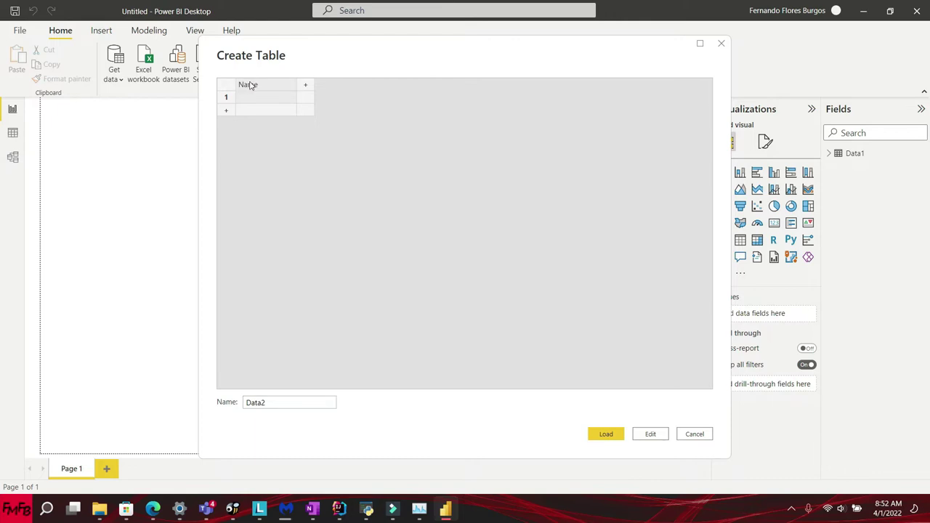
key("Return")
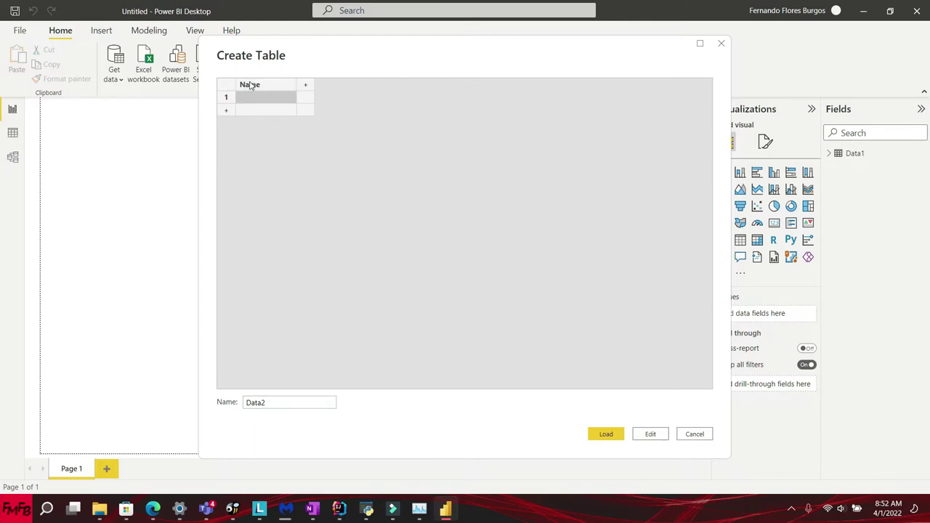
type("Mig")
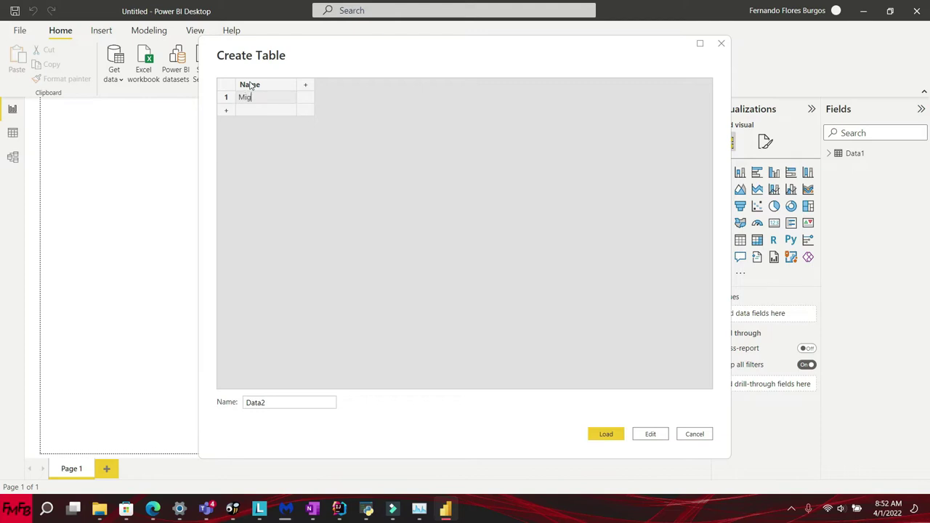
type("uel")
key("Return")
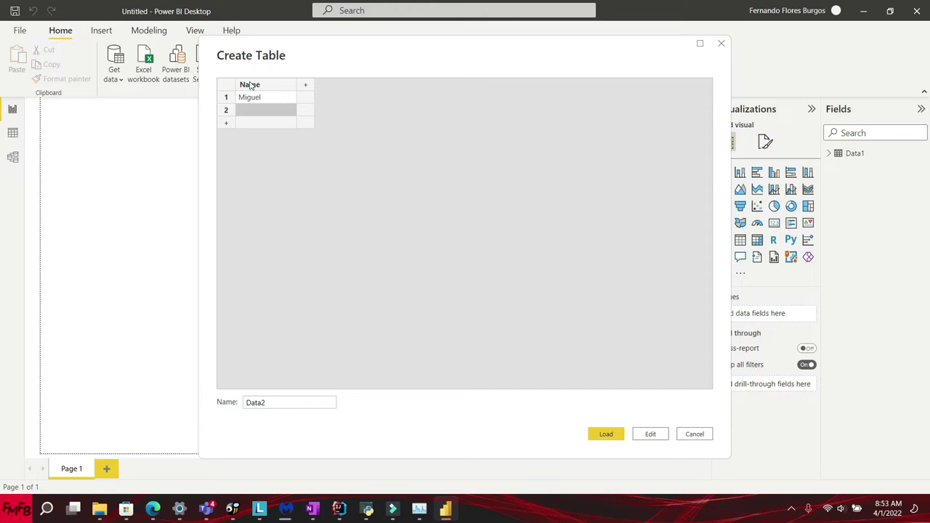
type("Fernando")
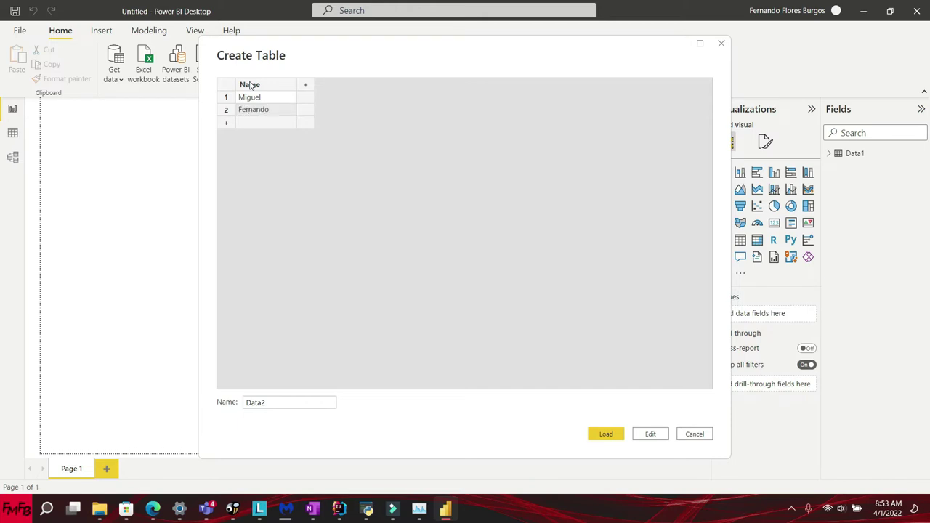
Add a Data column with values 2 and 5 and load the table.
key("Tab")
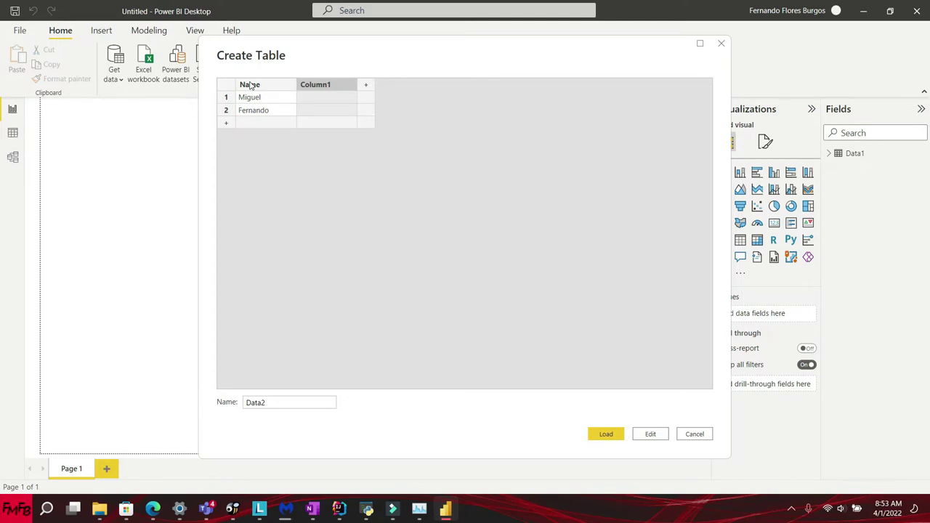
type("Data")
key("Return")
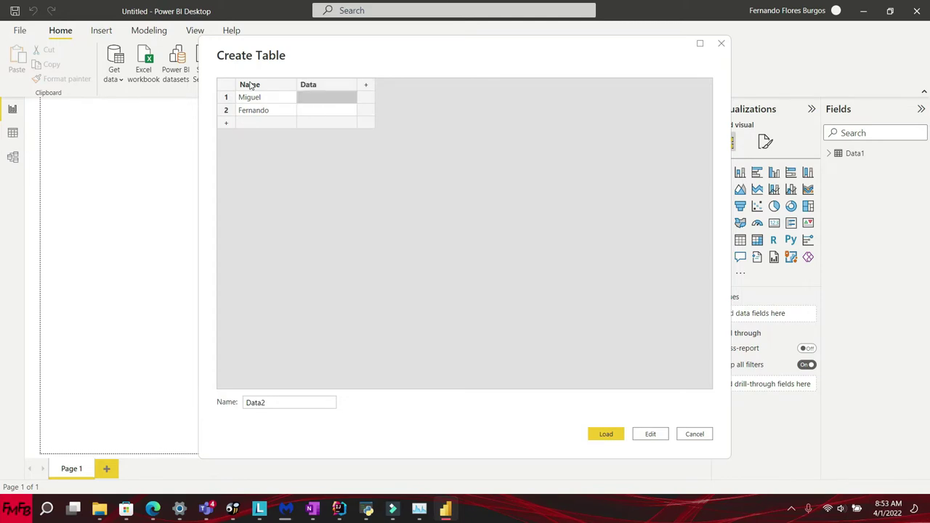
type("2")
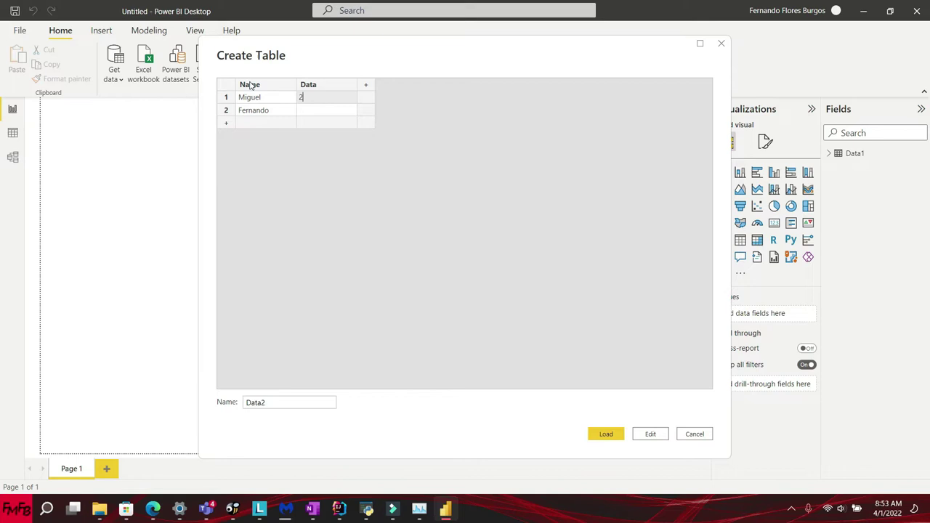
key("Return")
type("5")
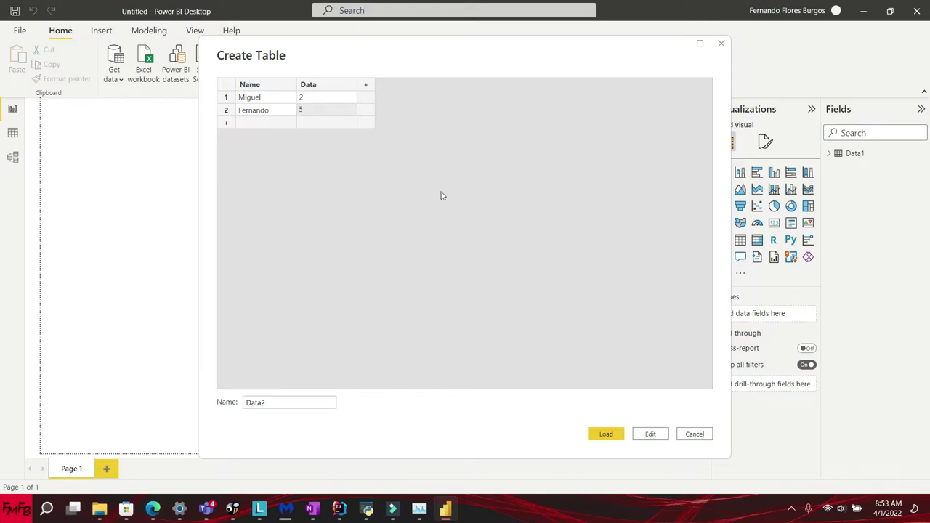
left_click(594, 436)
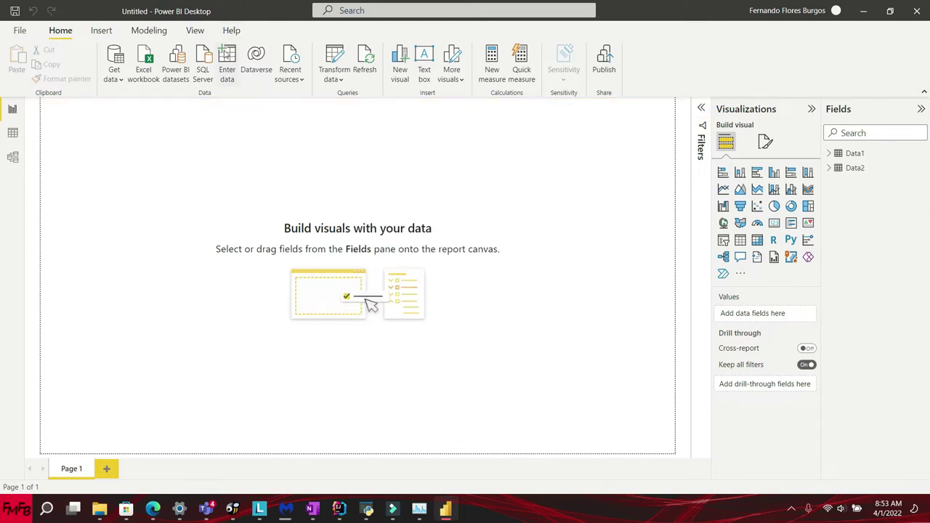
Open the Power Query Editor and create a query group named Data Group.
left_click(334, 76)
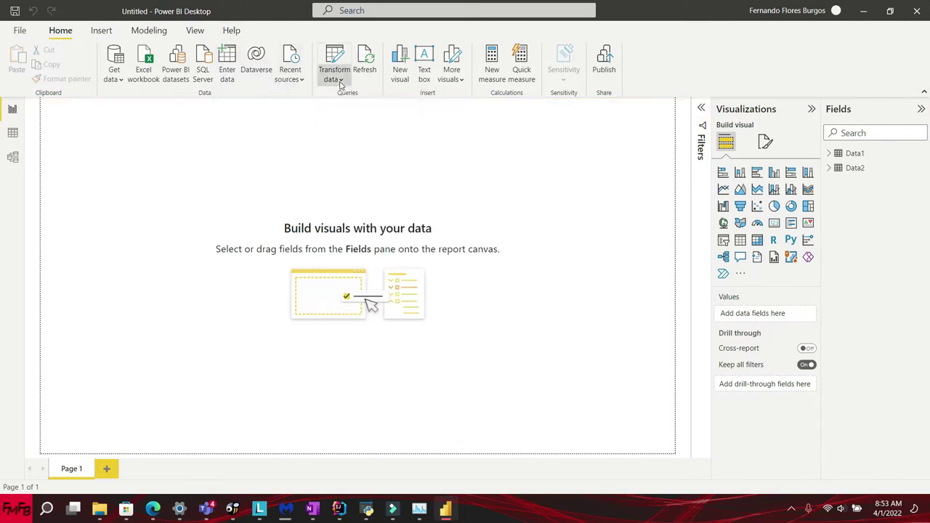
left_click(346, 97)
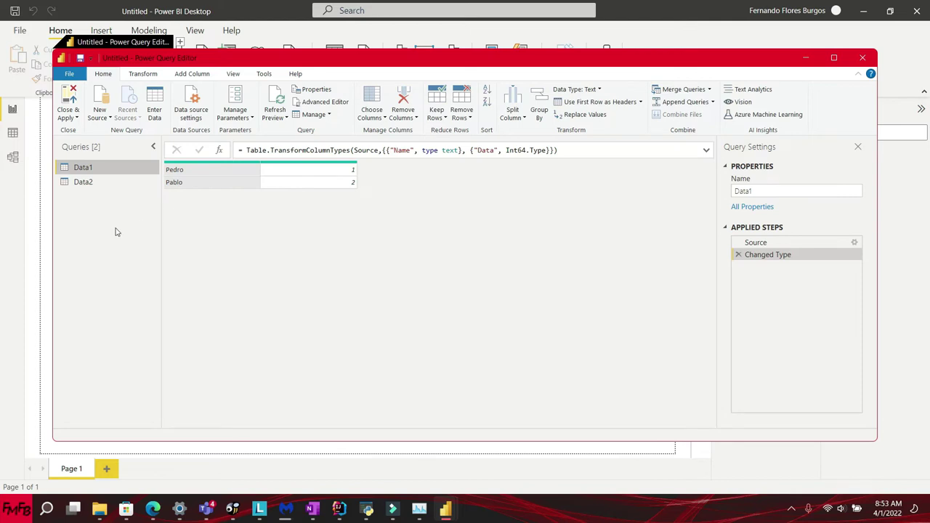
right_click(116, 231)
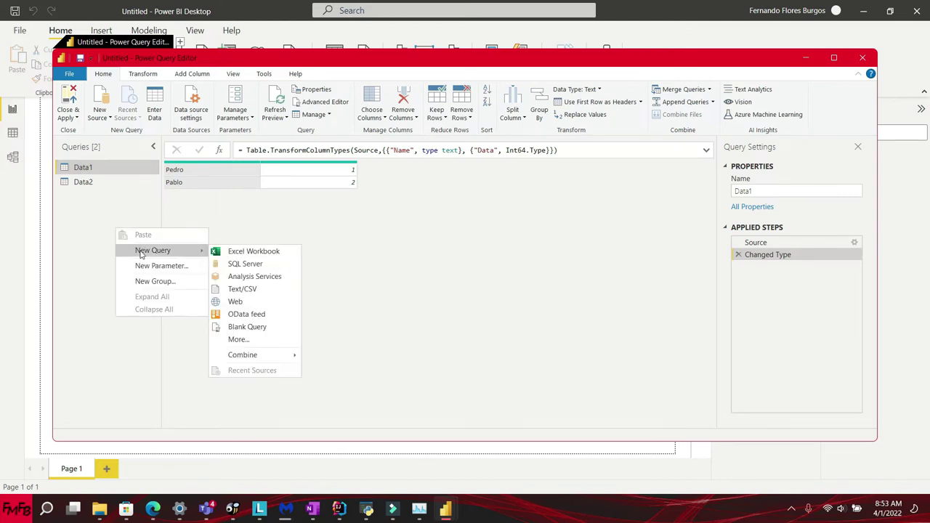
left_click(150, 282)
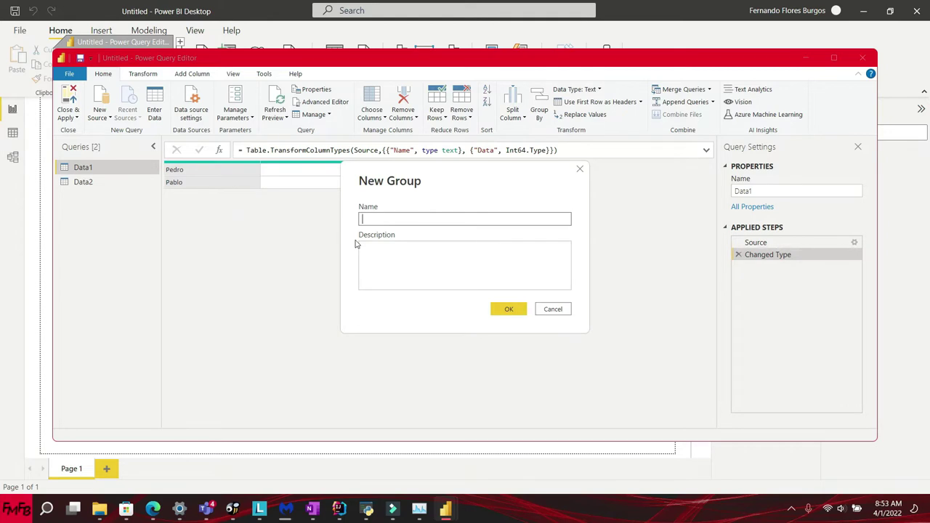
type("Data Group")
key("Return")
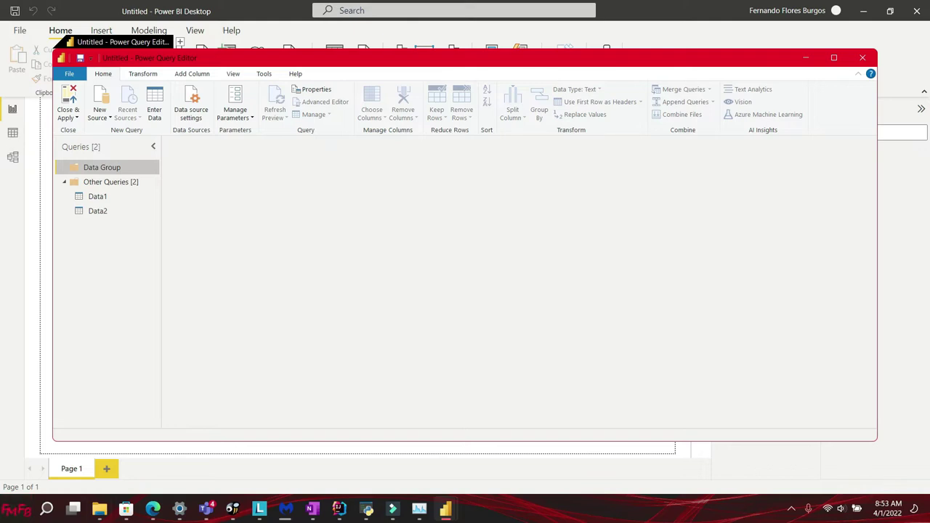
Move the Data1 and Data2 queries into Data Group.
left_click(103, 211)
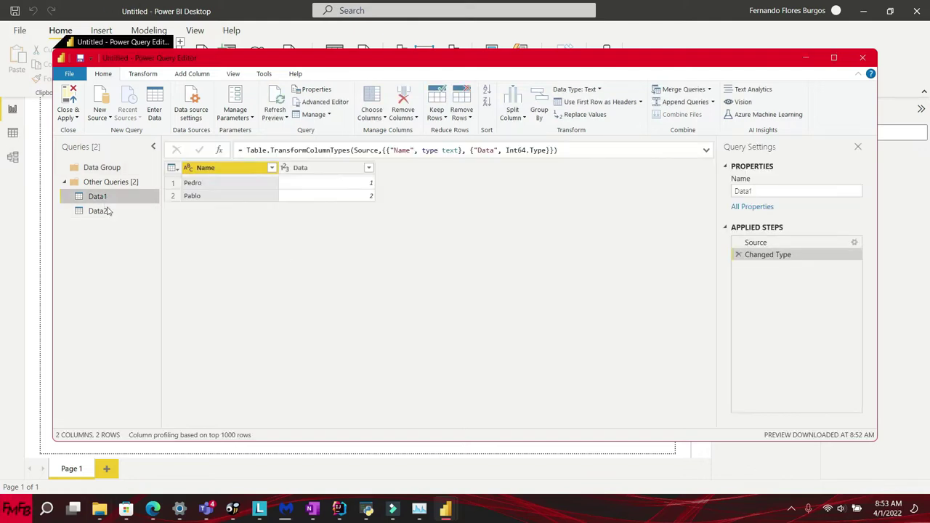
left_click_drag(107, 212, 103, 173)
right_click(106, 210)
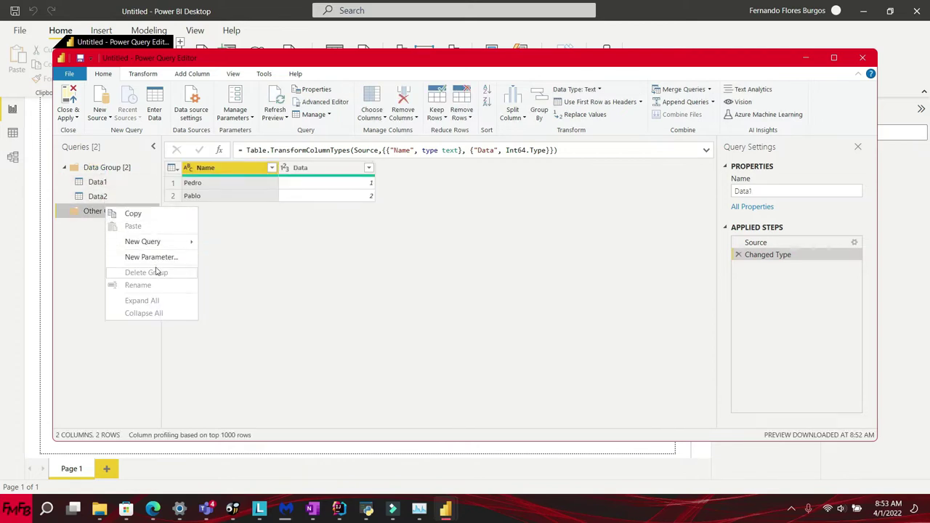
mouse_move(194, 248)
key("Escape")
key("Escape")
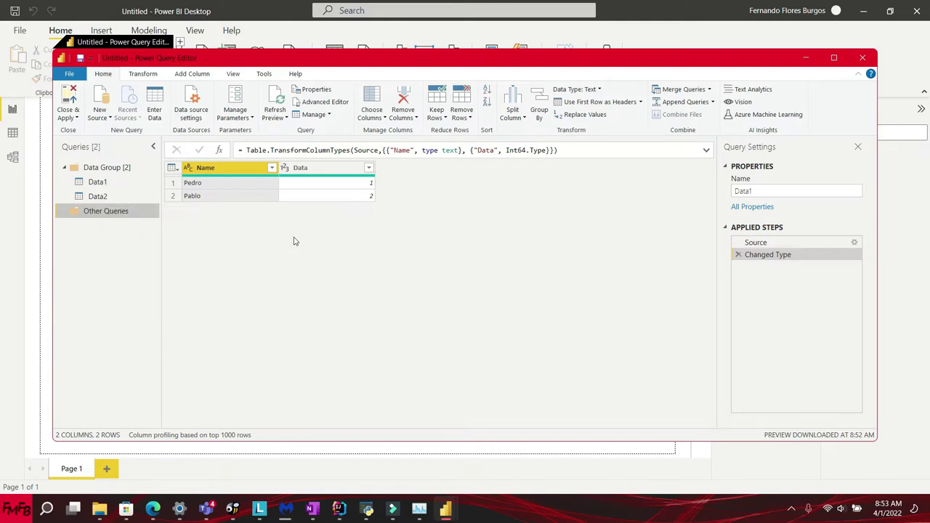
Close the Power Query Editor and apply the query changes.
left_click(128, 210)
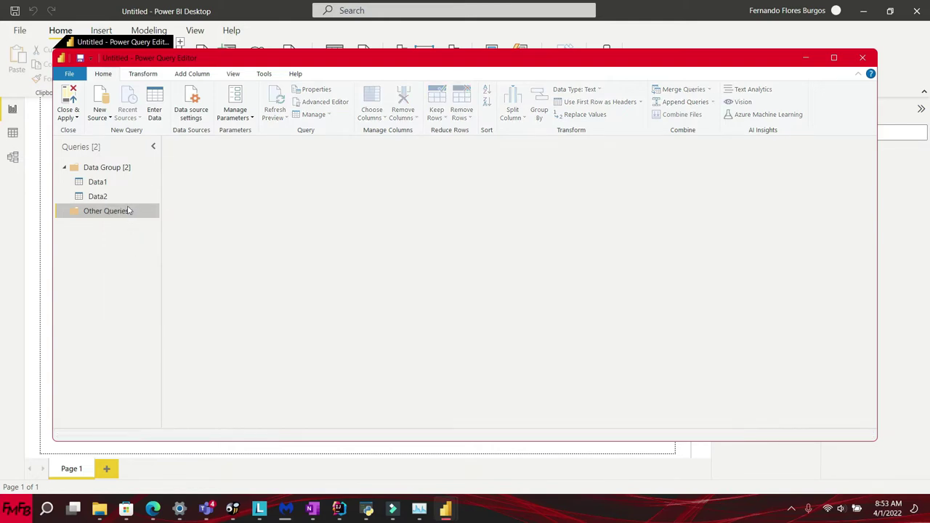
right_click(128, 210)
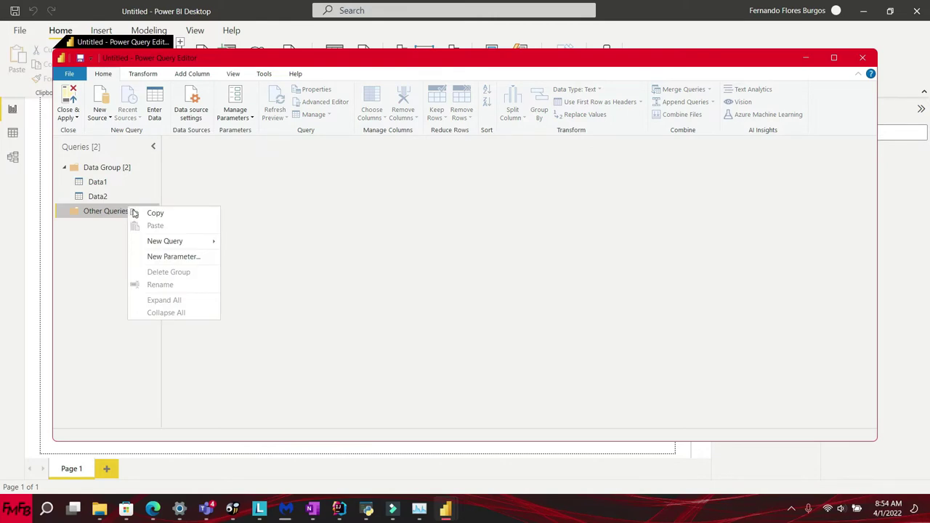
left_click(134, 213)
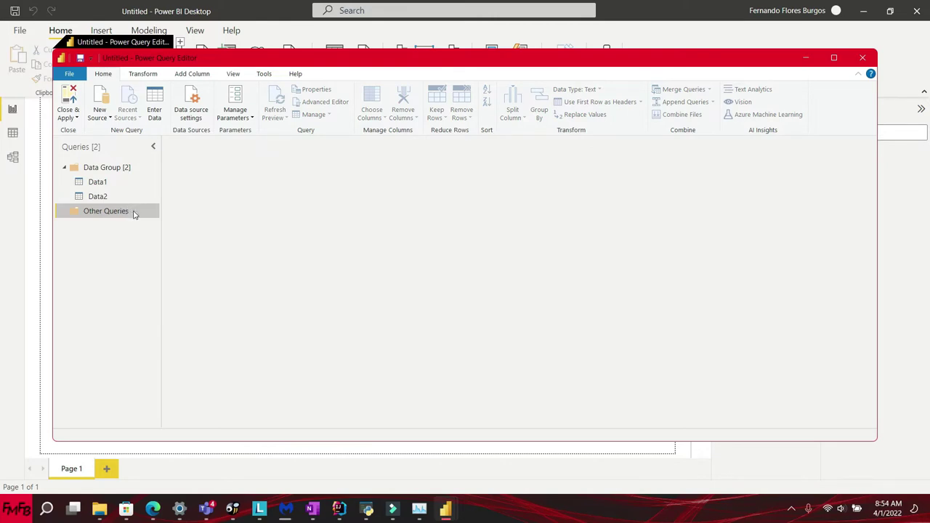
left_click(74, 118)
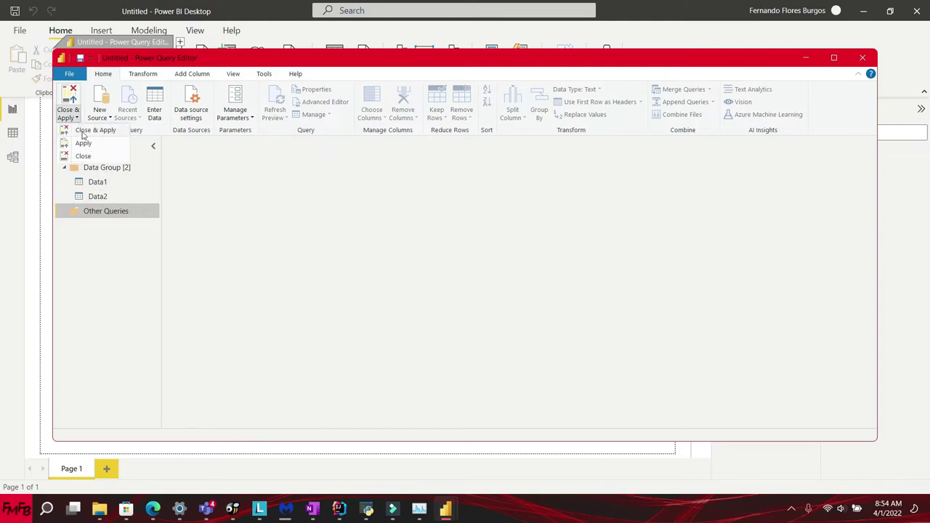
left_click(91, 130)
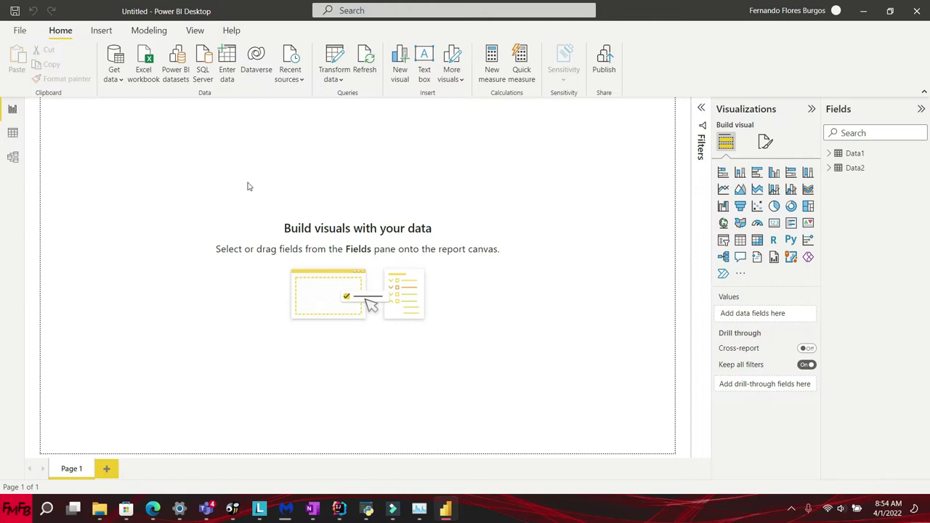
Reopen the Power Query Editor, check Data1 and Data2 inside Data Group, then close and apply.
left_click(333, 78)
left_click(328, 97)
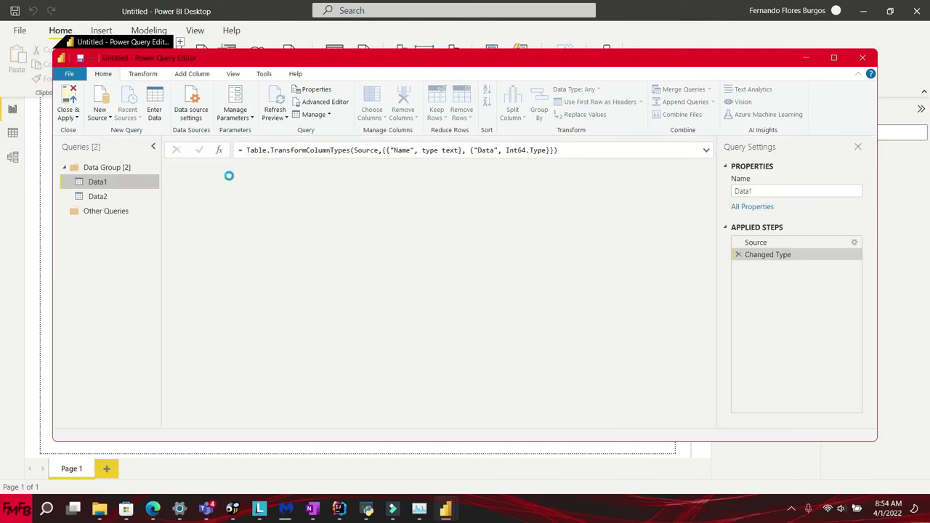
left_click(66, 167)
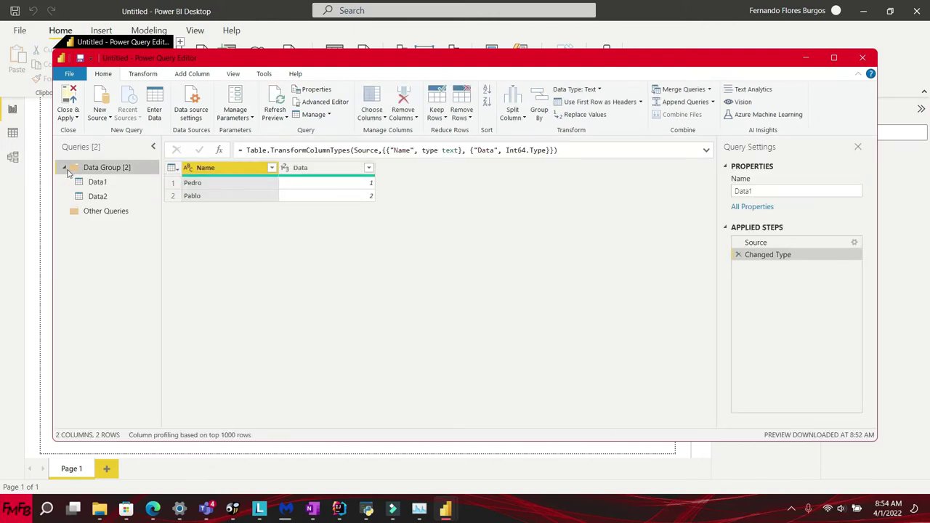
left_click(64, 168)
left_click(64, 168)
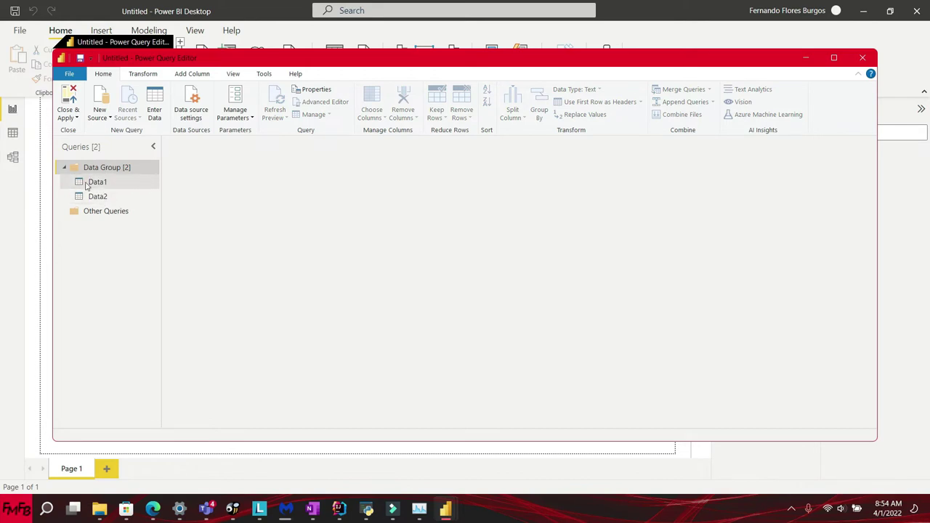
left_click(75, 120)
left_click(81, 135)
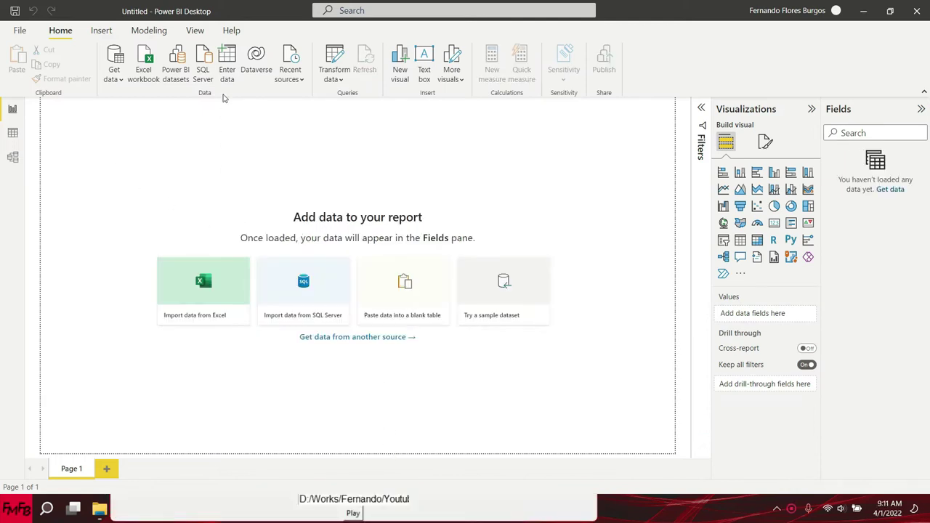
Start a new Enter Data table with columns Name and Data holding values 1 and 2.
left_click(228, 64)
double_click(251, 86)
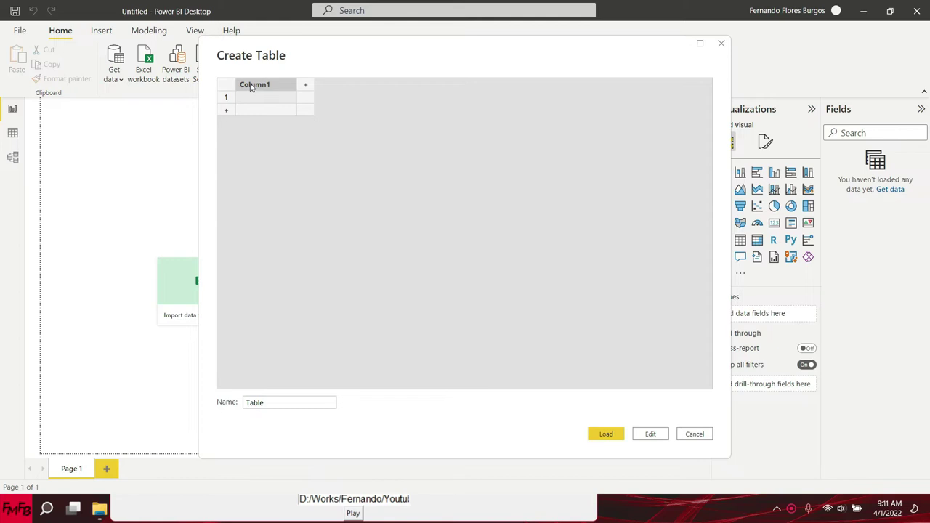
double_click(251, 86)
type("Name")
key("Tab")
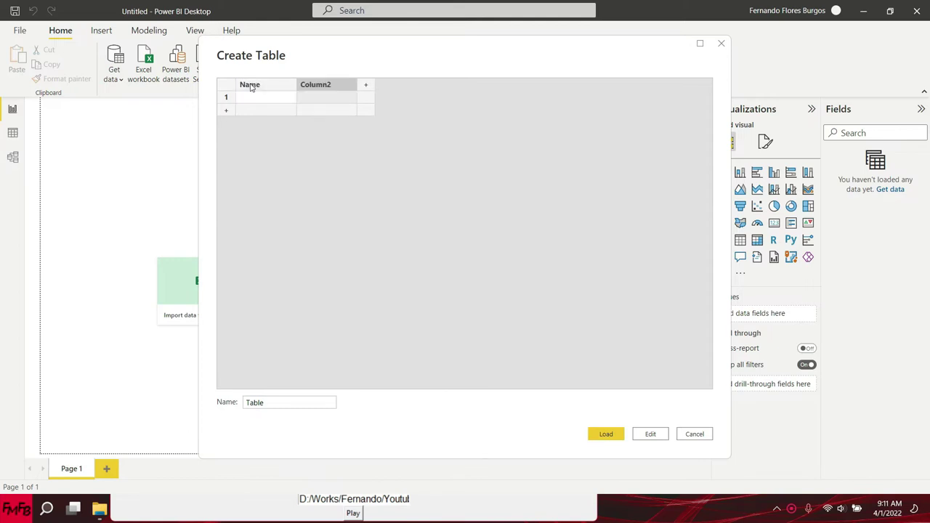
type("Data")
key("Return")
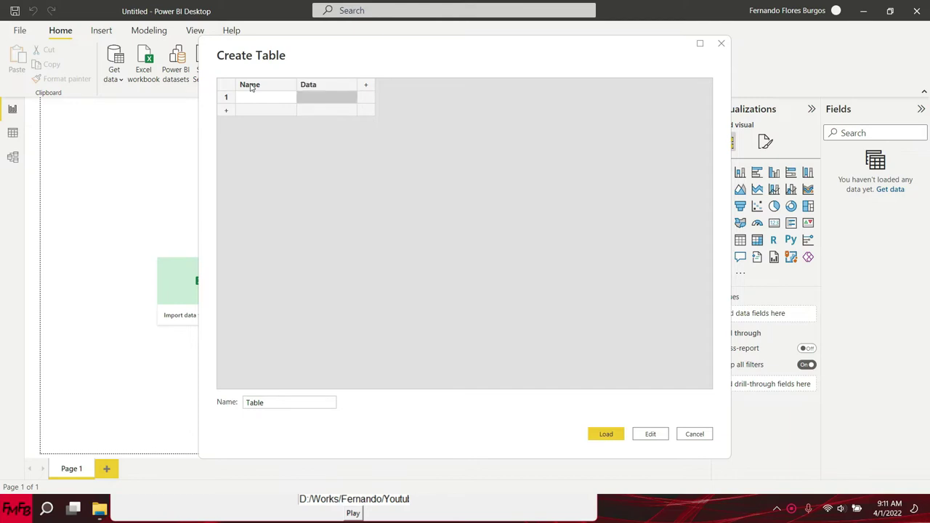
type("1")
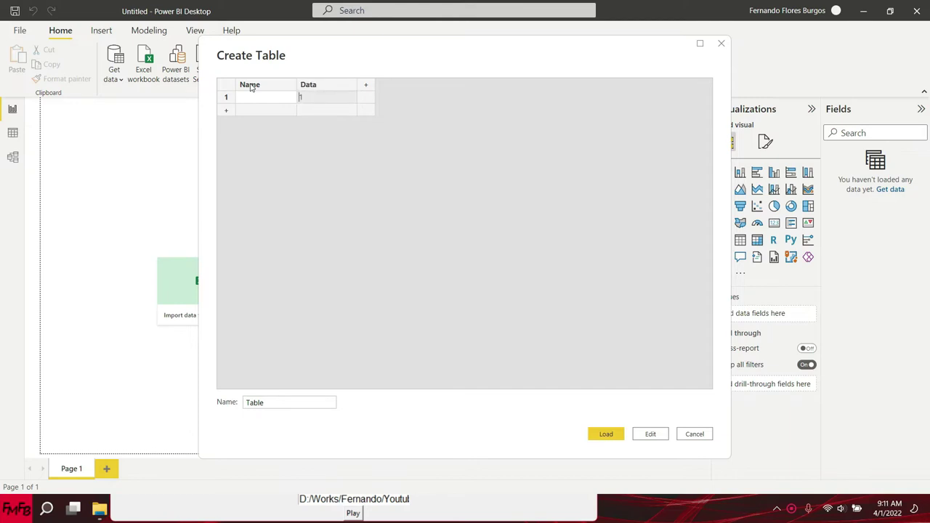
key("Return")
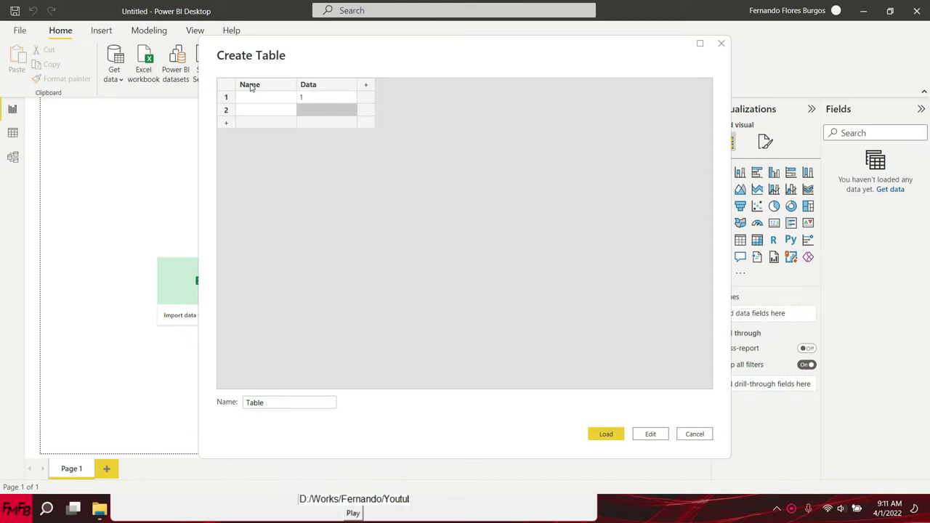
type("2")
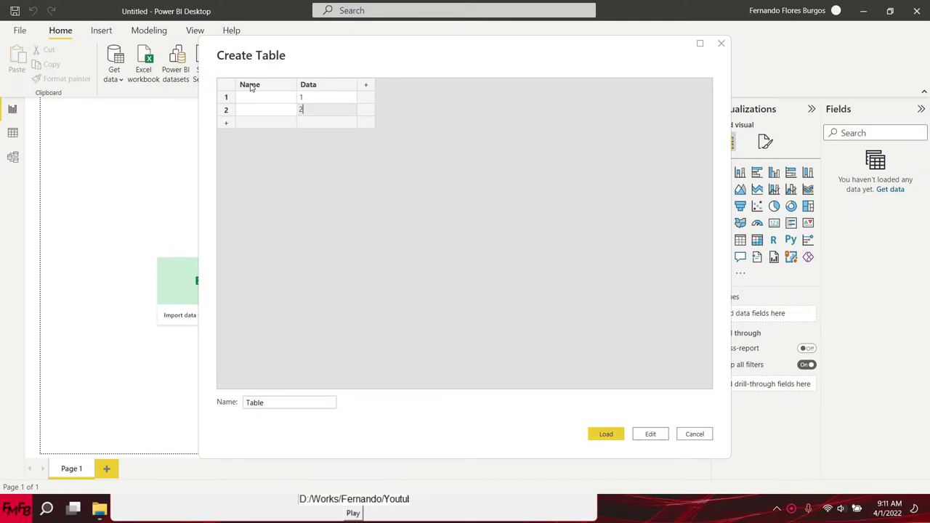
Fill in the two row names, name the table Data1, and load it.
left_click(251, 97)
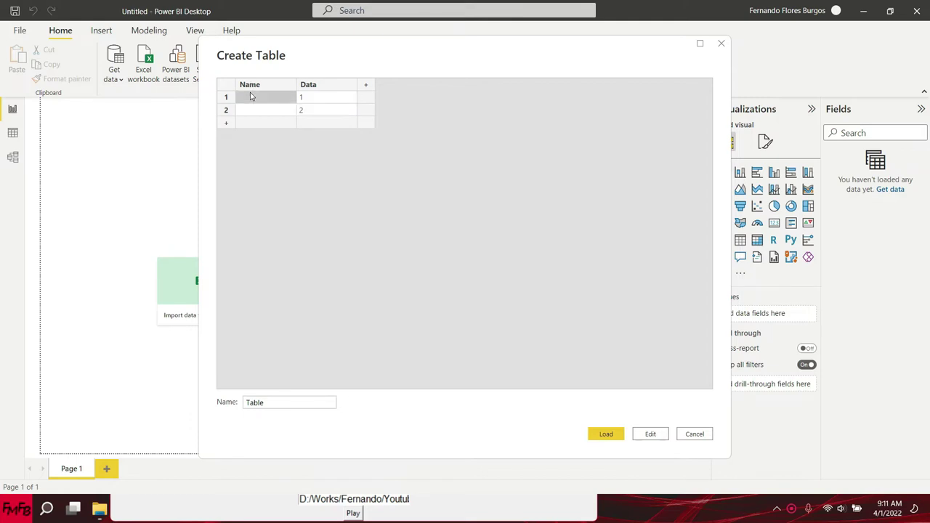
type("Pedro")
key("Return")
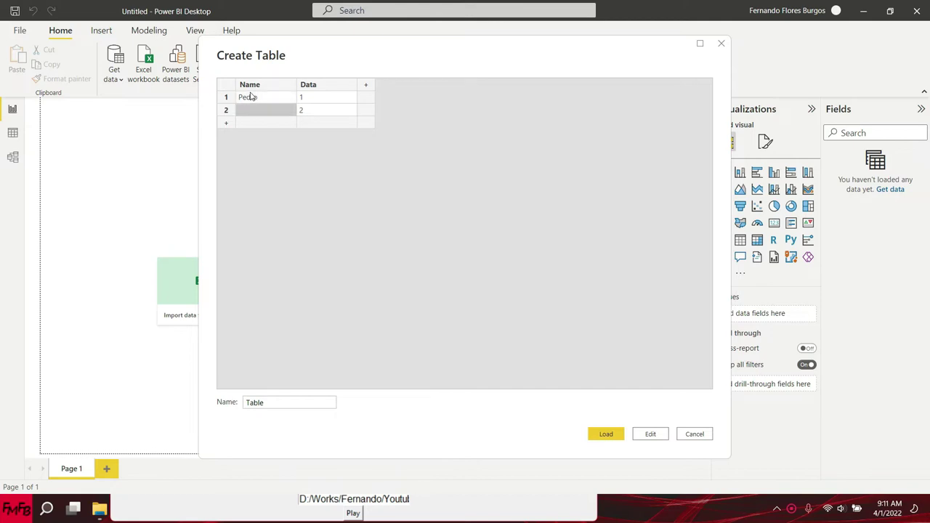
type("Pablo")
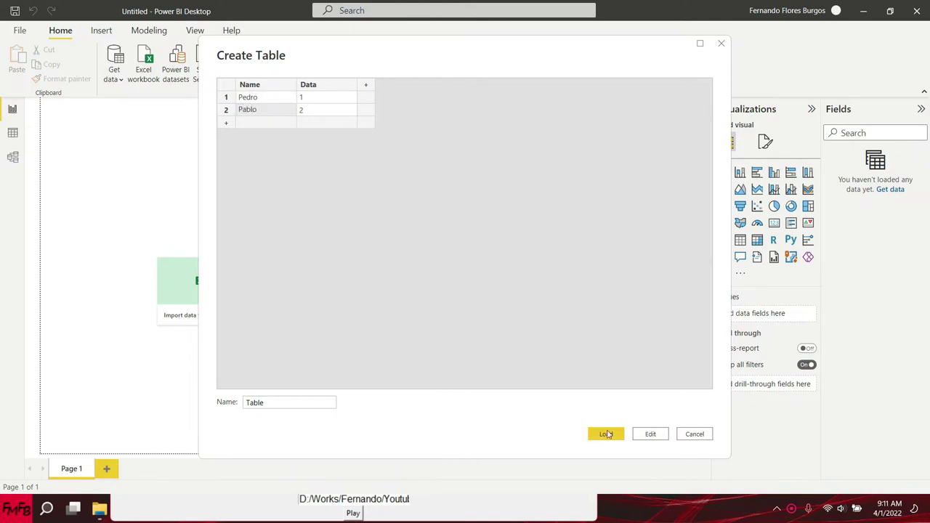
left_click(269, 398)
double_click(271, 397)
type("Data1")
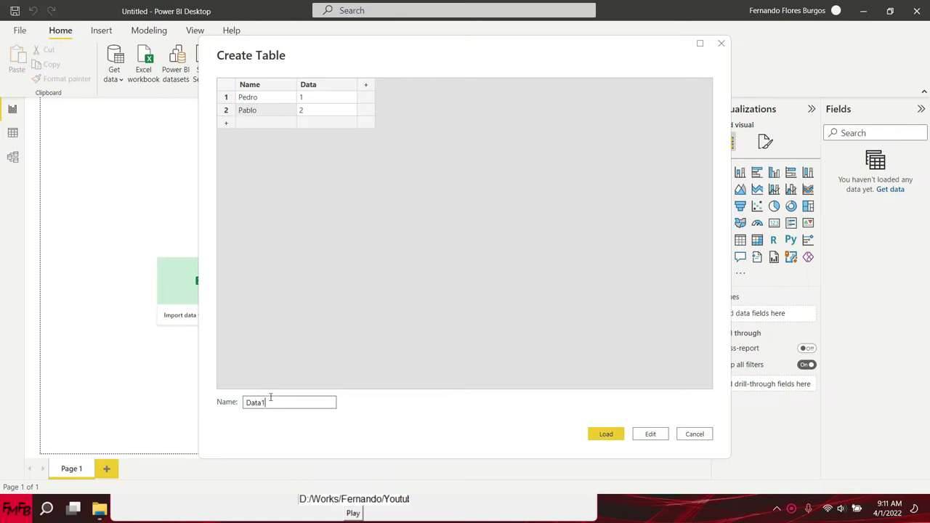
left_click(610, 438)
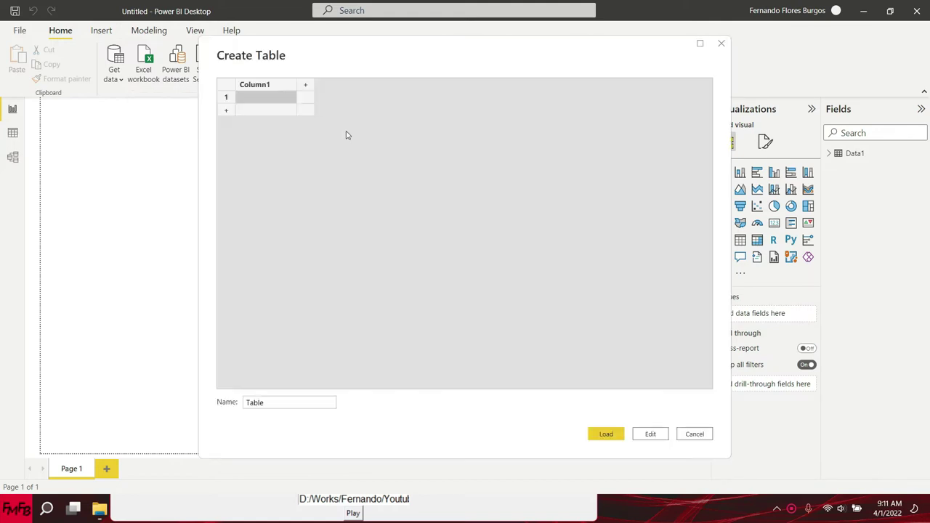
Rename Column1 to Name and add a second column called Data.
double_click(277, 91)
type("Name")
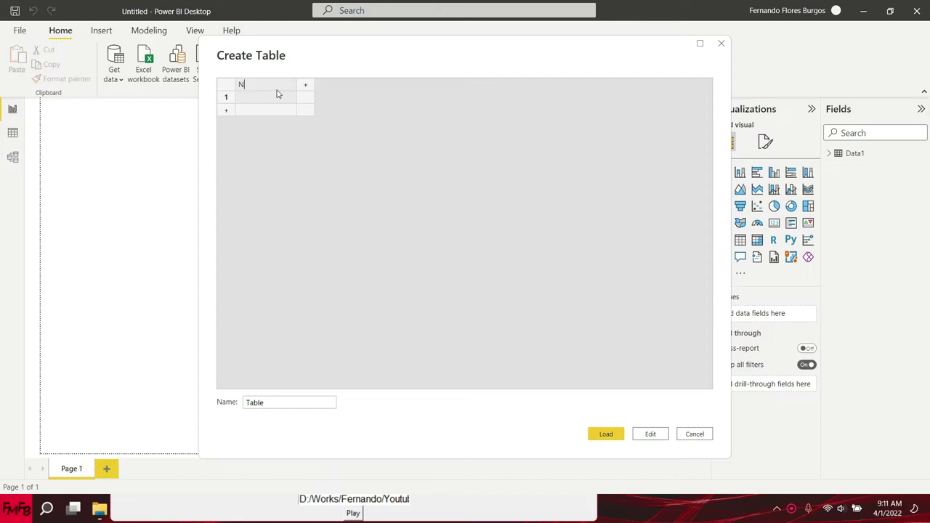
left_click(306, 85)
type("Data")
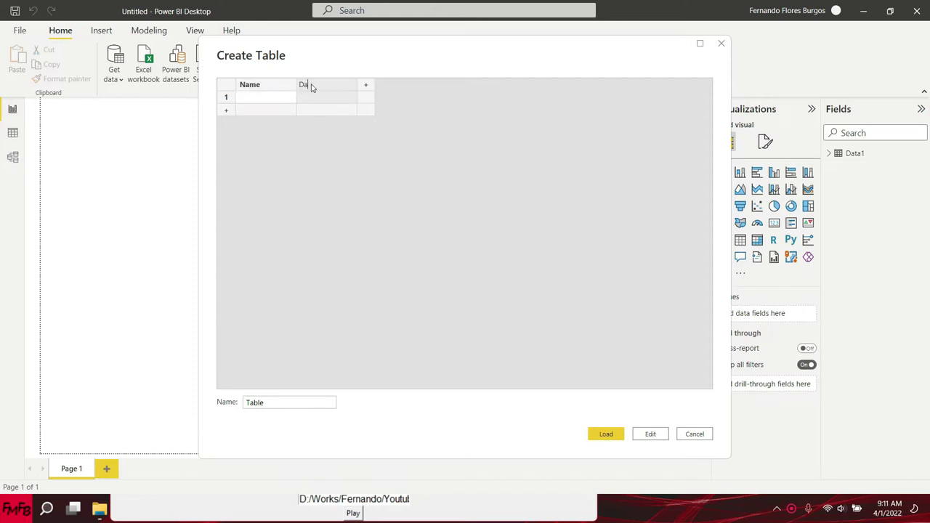
left_click(245, 98)
Enter two names in the Name column with Data values 3 and 4.
type("Migue")
key("Return")
type("Fernand")
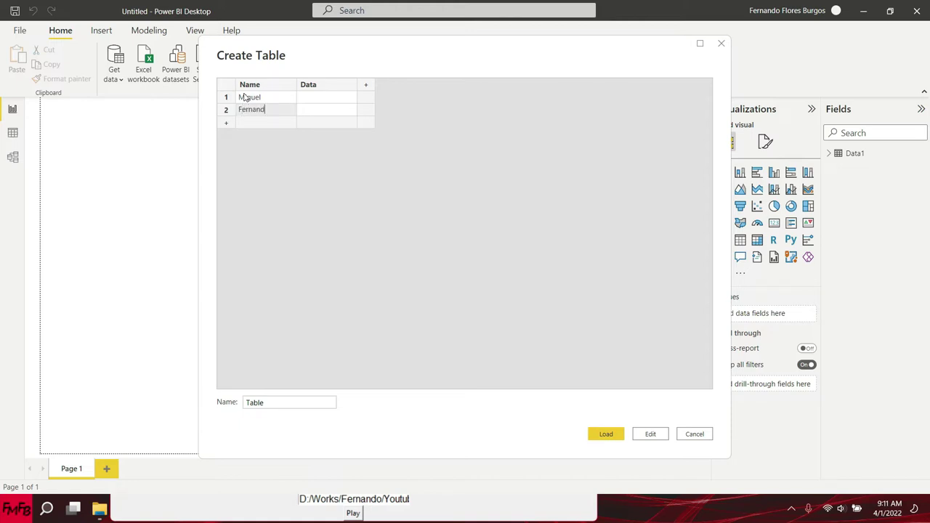
type("o")
key("Tab")
key("Up")
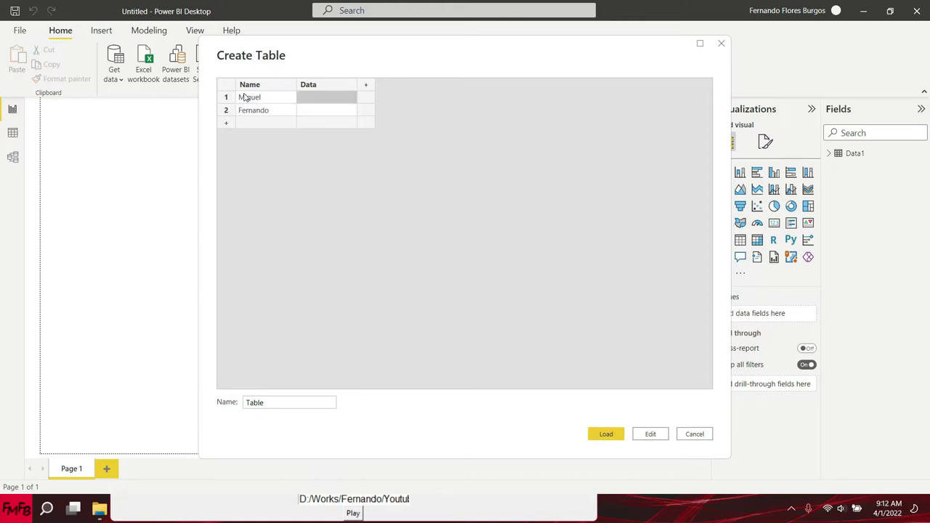
type("3")
key("Return")
type("4")
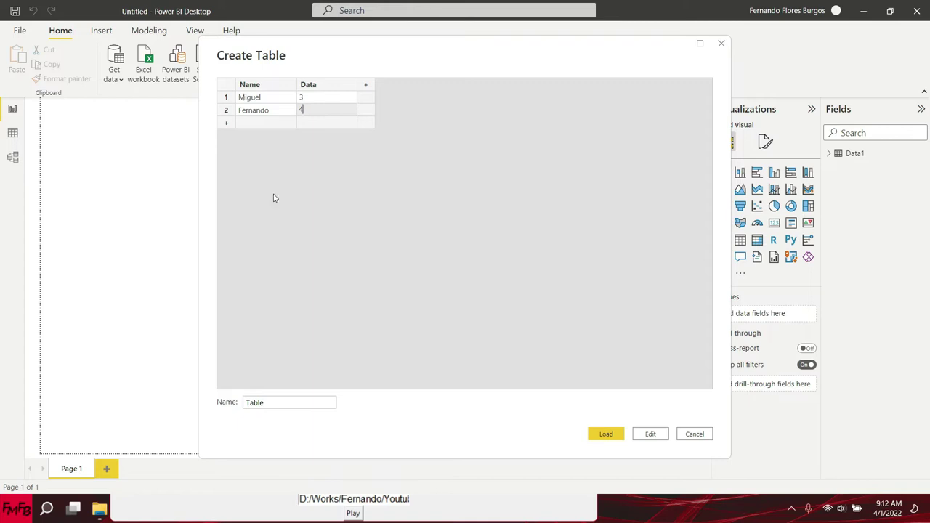
Name the table Data2 and load it into the model.
left_click(305, 401)
double_click(305, 400)
type("Data2")
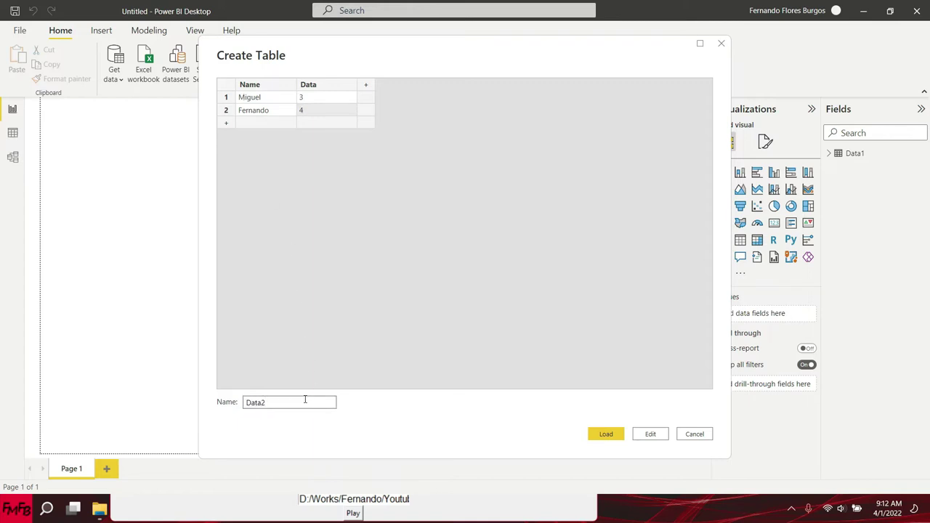
left_click(607, 434)
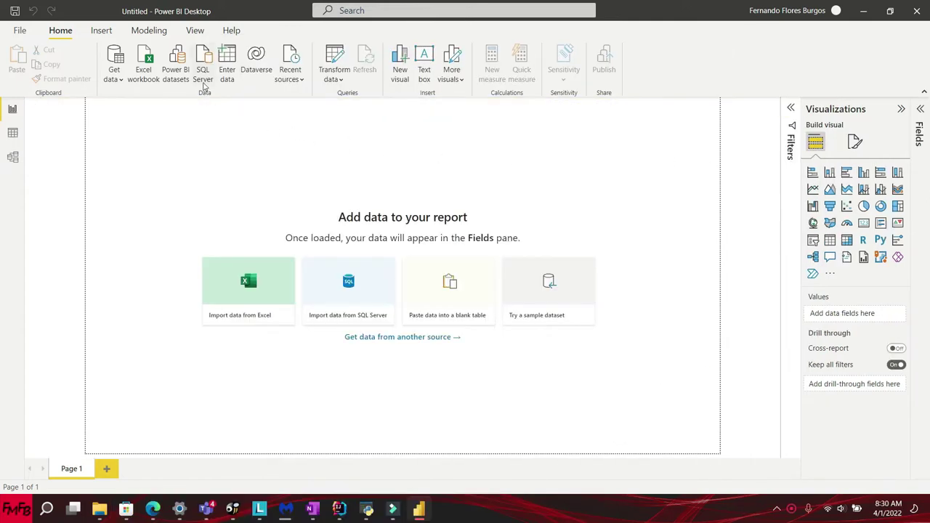
Create a new Enter Data table with column headers Data Col 1 and DataCol2.
left_click(226, 64)
double_click(262, 85)
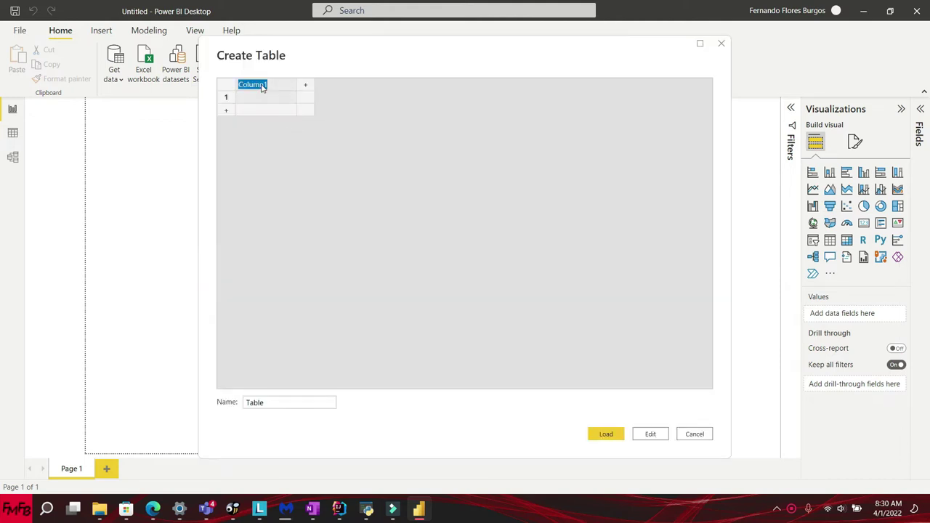
type("Data")
double_click(262, 88)
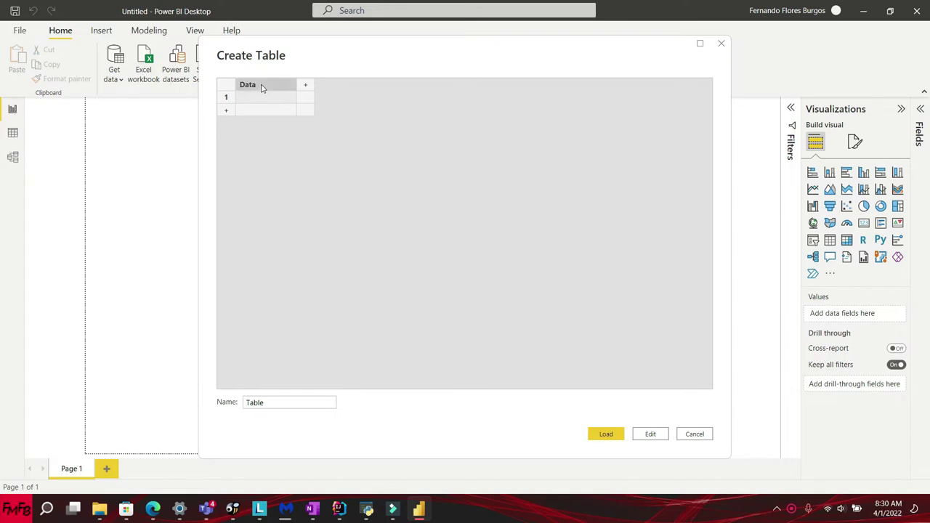
left_click(262, 88)
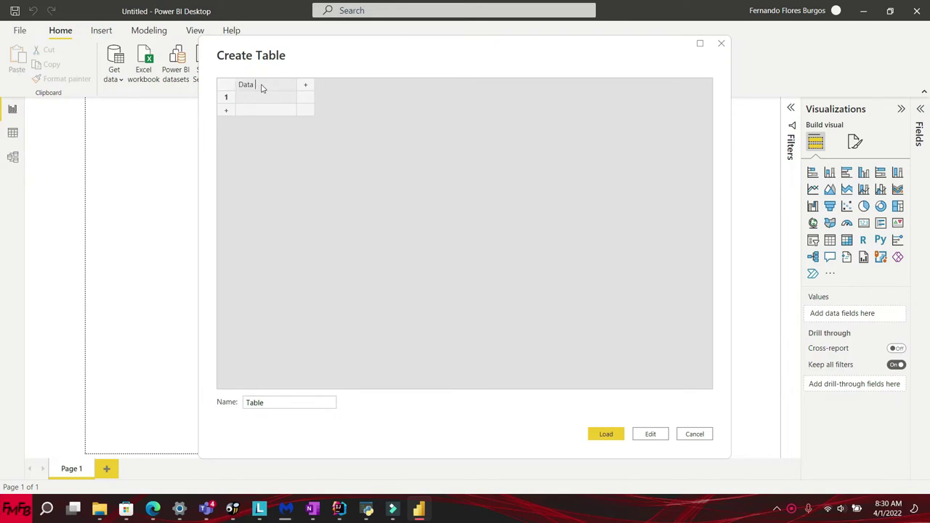
type("Col")
double_click(263, 88)
left_click(262, 88)
key("Tab")
type("Da")
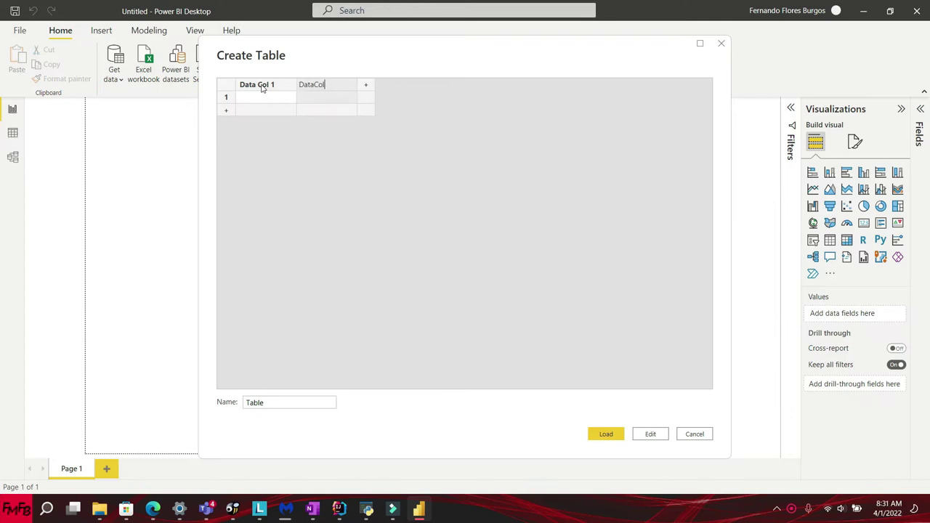
type("taCol2")
key("Return")
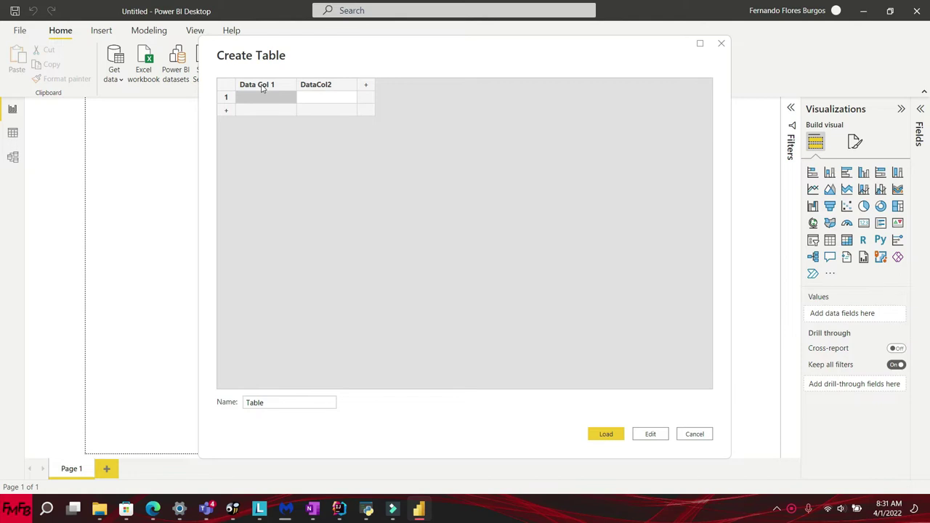
Fill Data Col 1 with 1, 2, 3, 4 followed by four nulls.
type("1")
key("Return")
type("2")
key("Return")
type("3")
key("Return")
type("4")
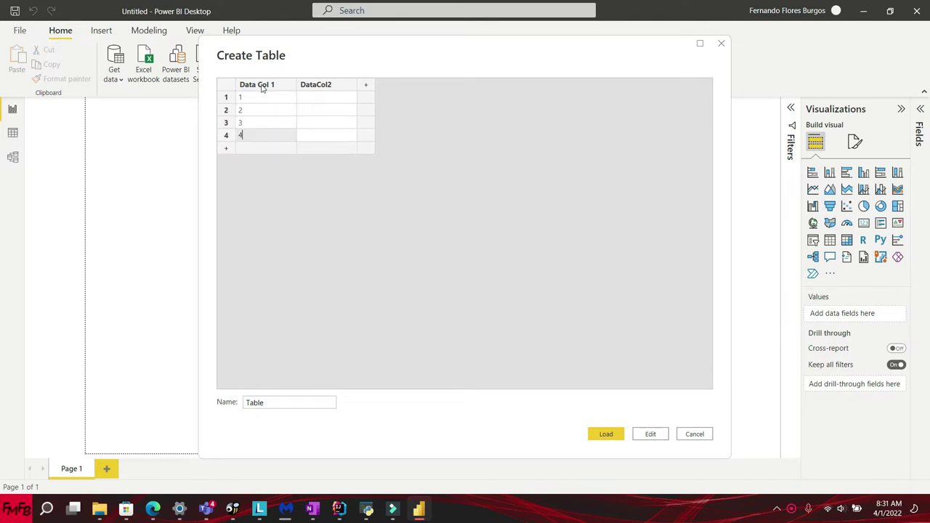
key("Return")
type("nu")
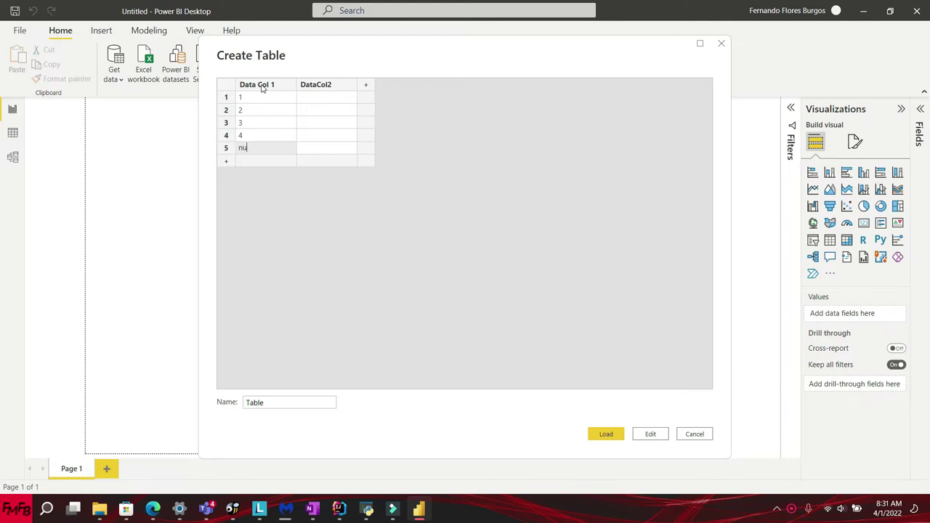
type("ll")
key("Return")
type("n")
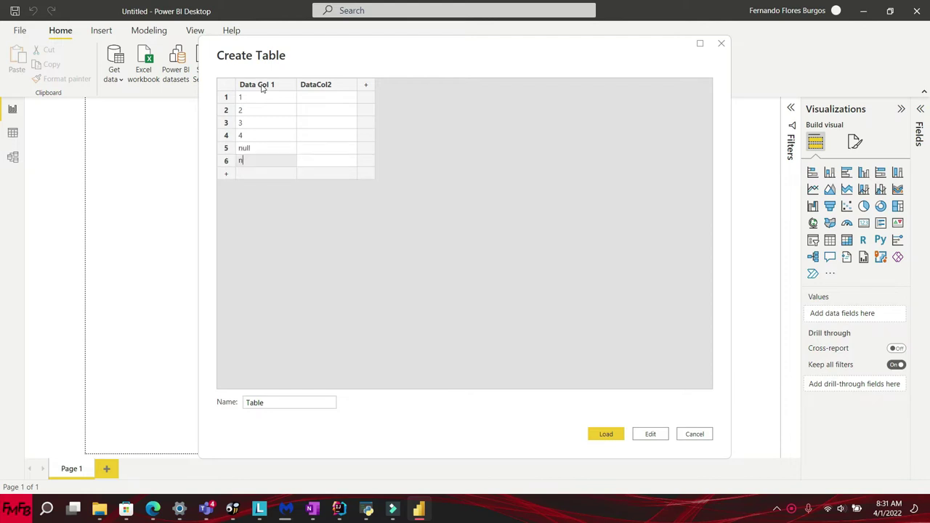
type("ull")
key("Return")
type("null")
key("Return")
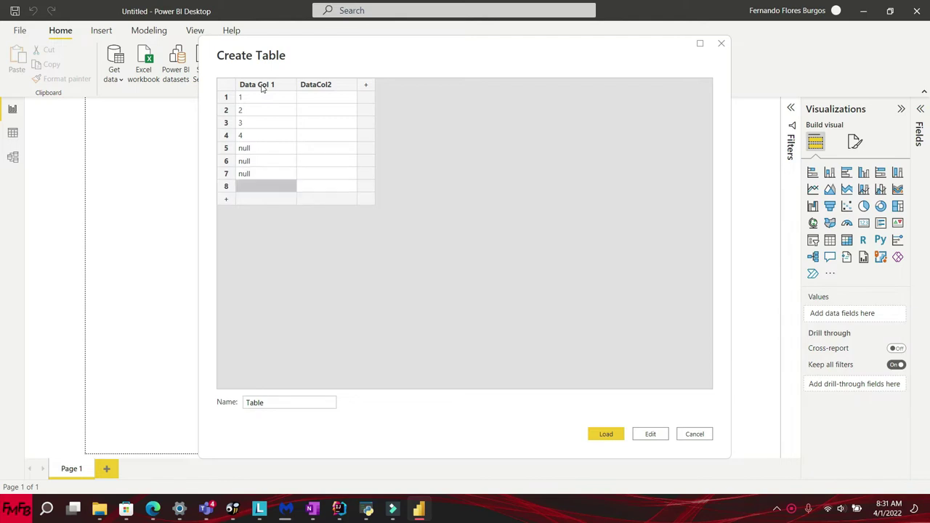
type("n")
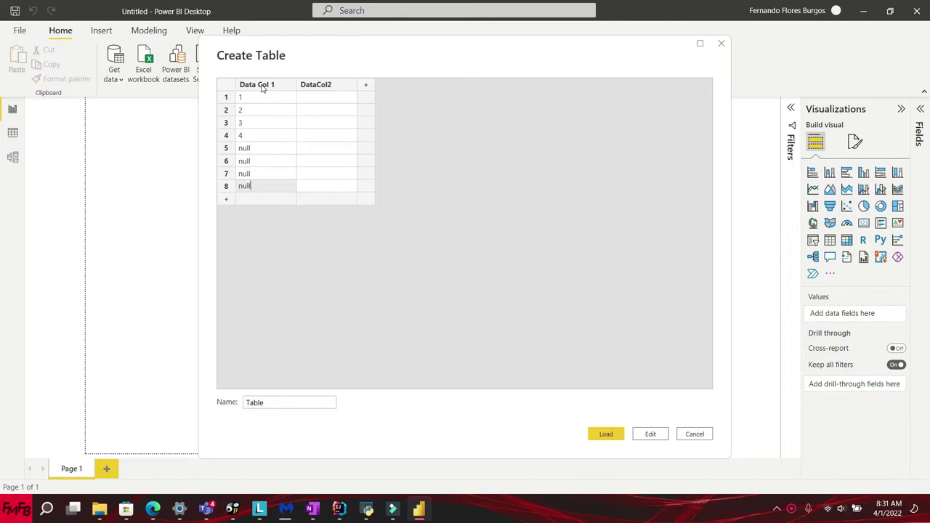
type("ull")
key("Tab")
key("Up")
key("Up")
key("Up")
key("Up")
key("Up")
key("Up")
key("Up")
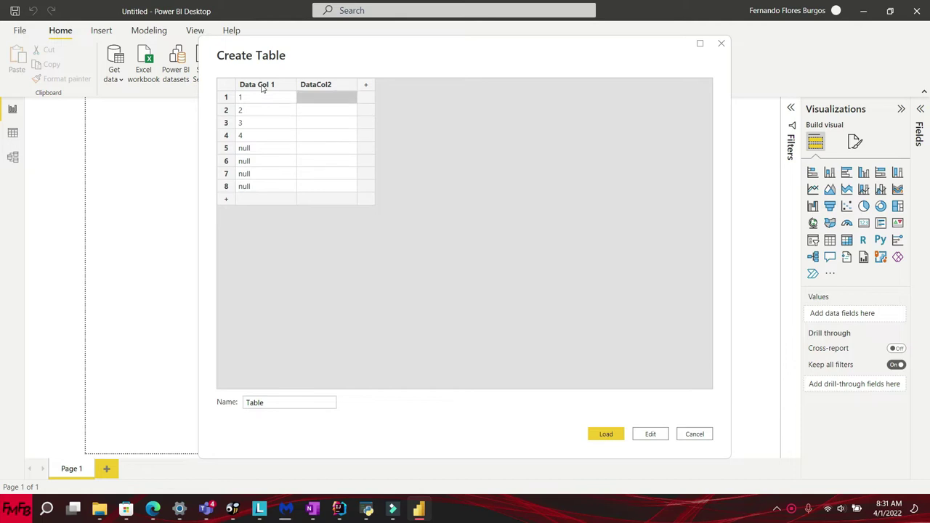
type("null")
Fill DataCol2 with four nulls followed by 5, 6, 7, 8.
key("Down")
type("n")
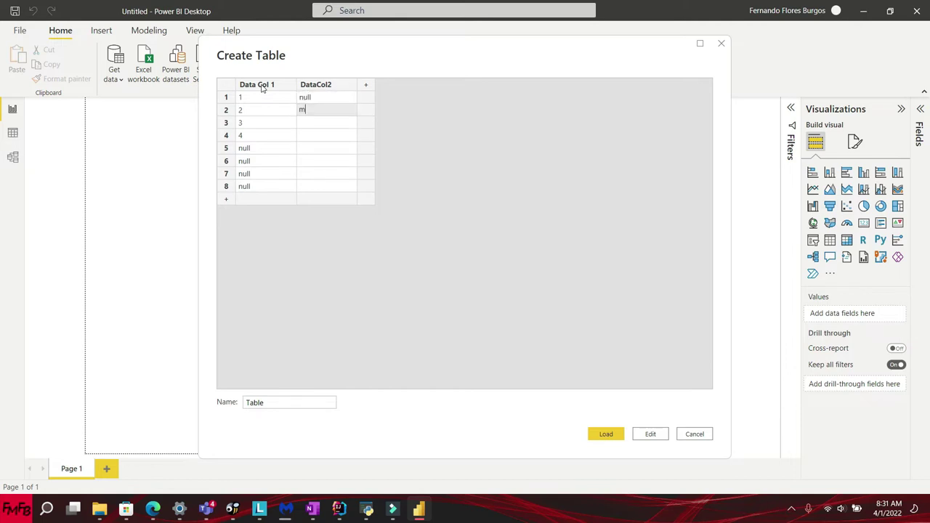
key("BackSpace")
key("Down")
type("n")
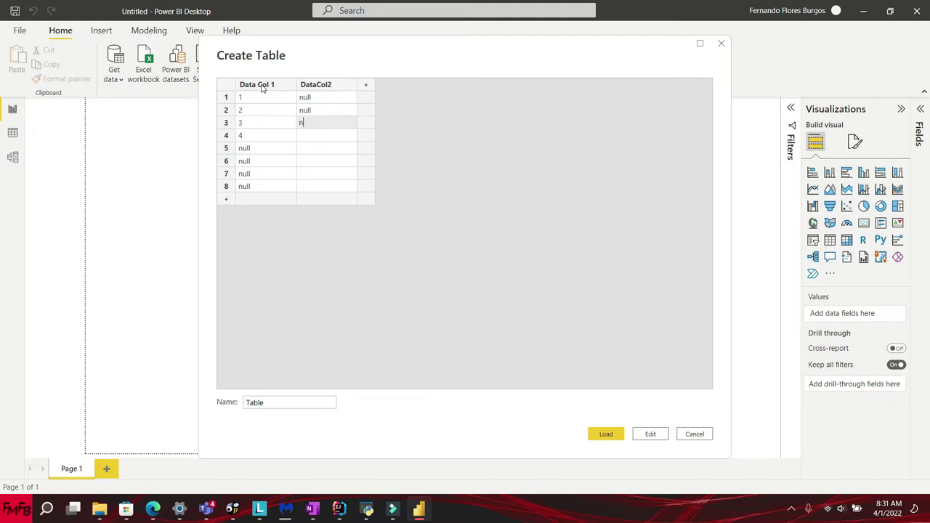
key("Down")
type("nu")
key("Down")
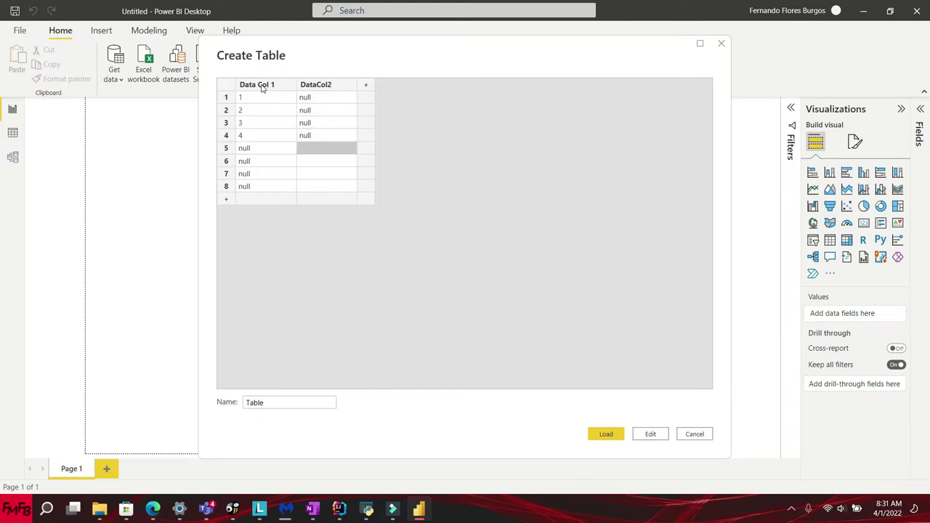
type("5")
key("Down")
type("6")
key("Down")
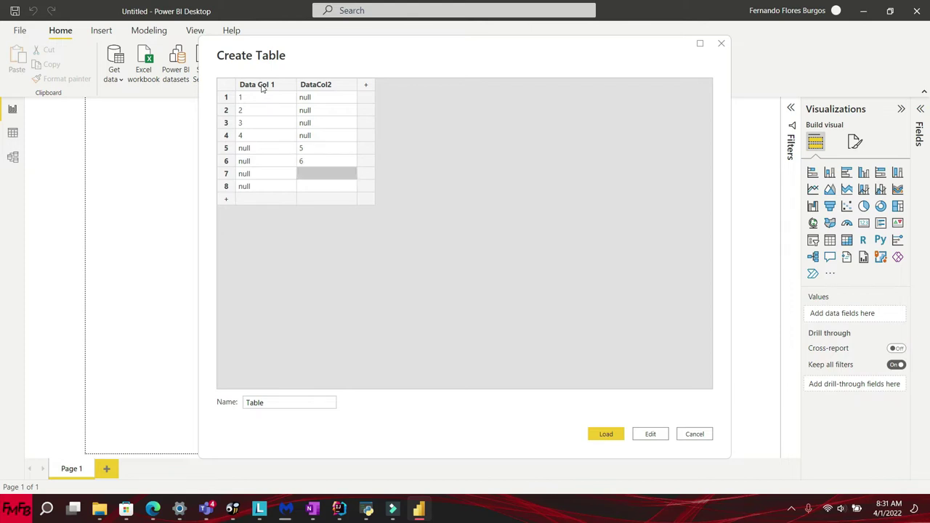
type("7")
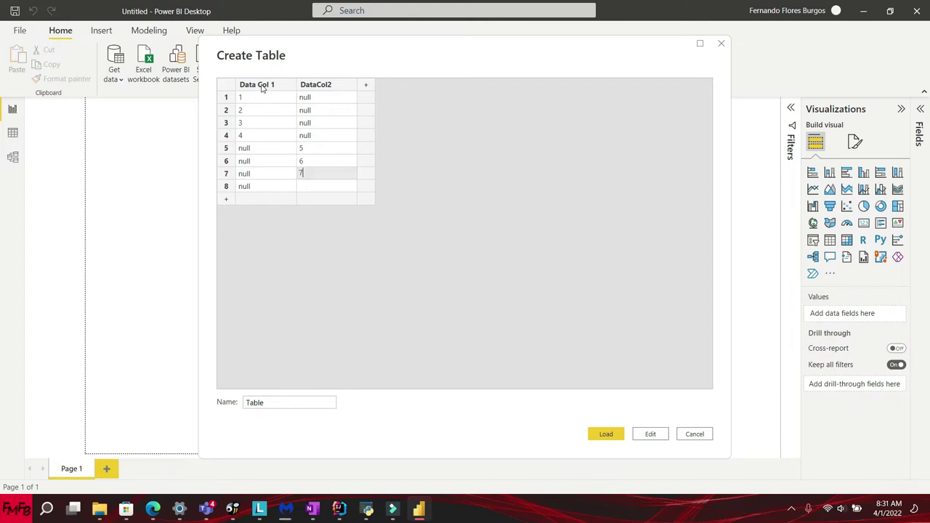
key("Down")
type("8")
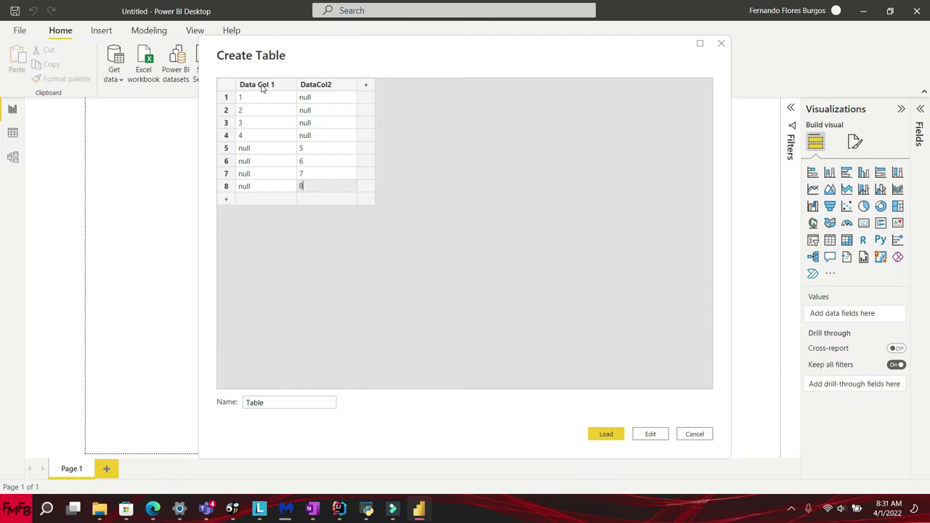
Name the table Data and load it into the model.
left_click(276, 401)
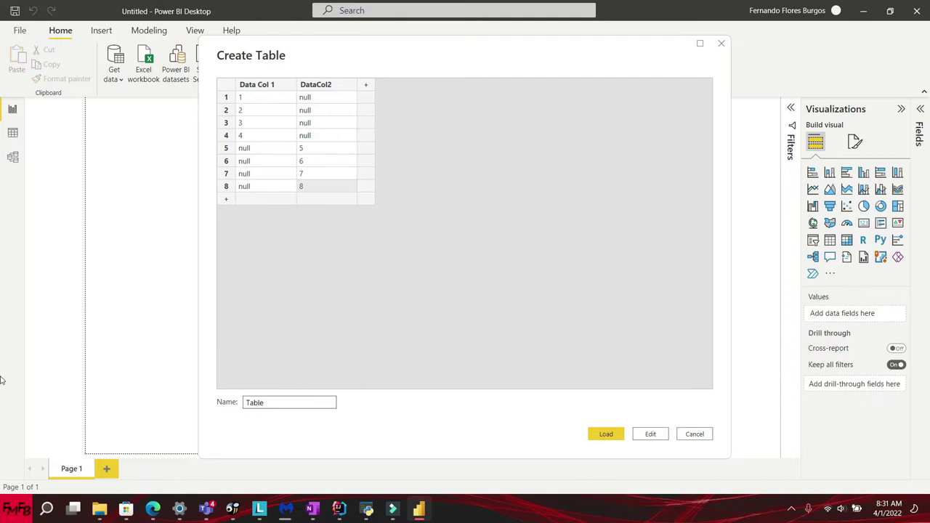
double_click(272, 399)
type("Data")
left_click(616, 436)
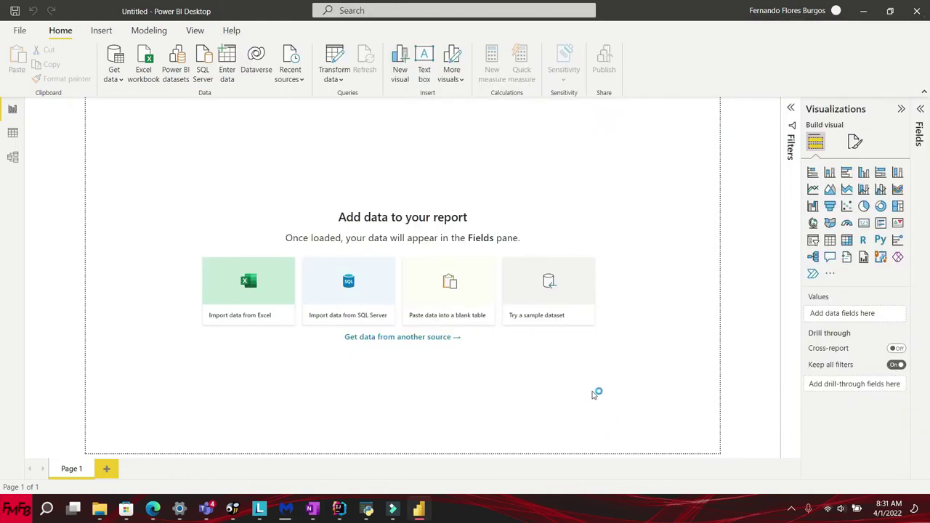
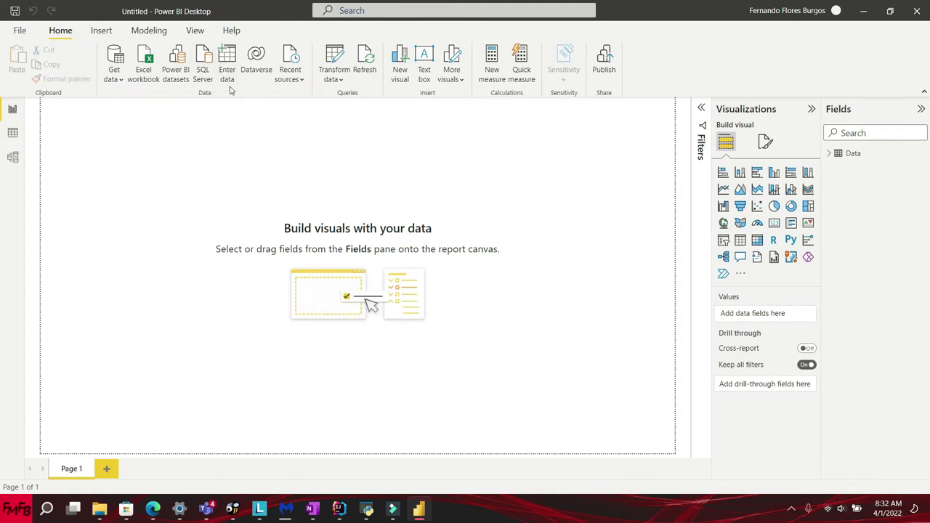
Launch Power Query Editor on the Data query from the Transform data menu.
left_click(338, 76)
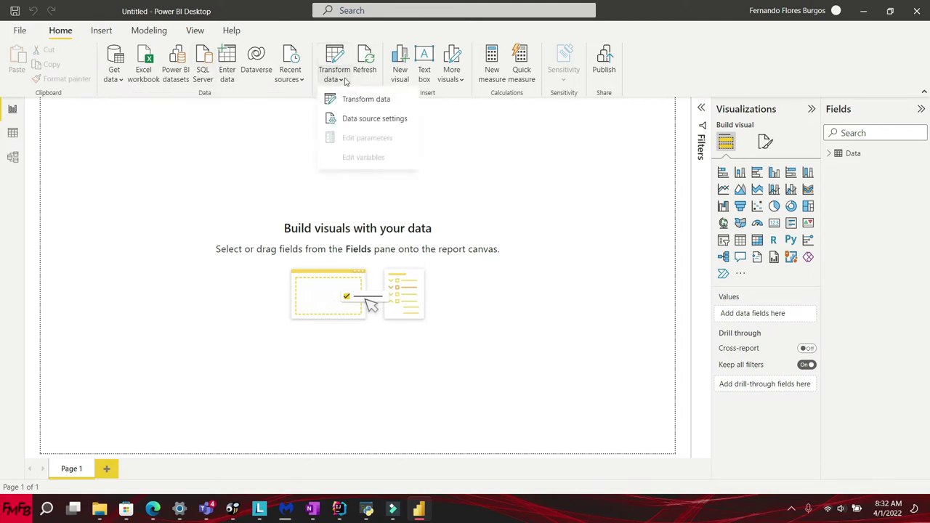
left_click(356, 99)
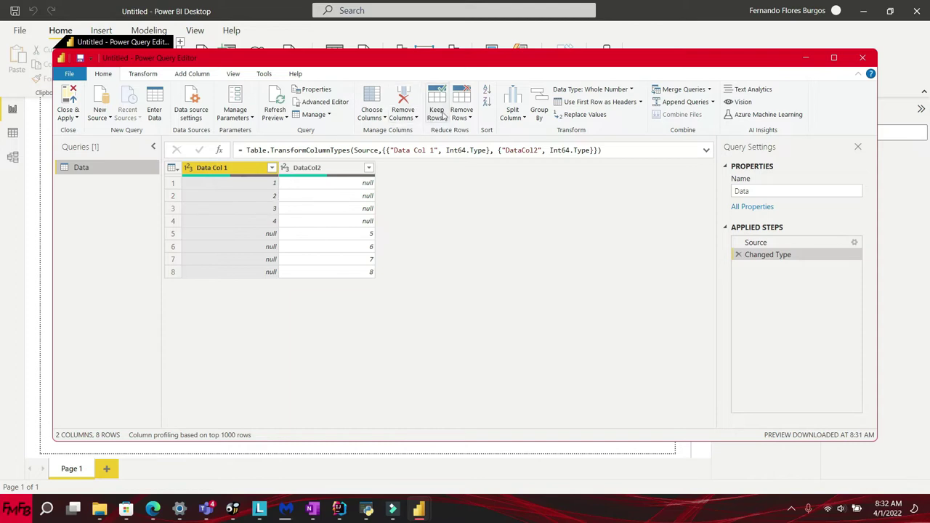
Merge Data Col 1 and DataCol2 into one column named Merged with no separator.
left_click(153, 76)
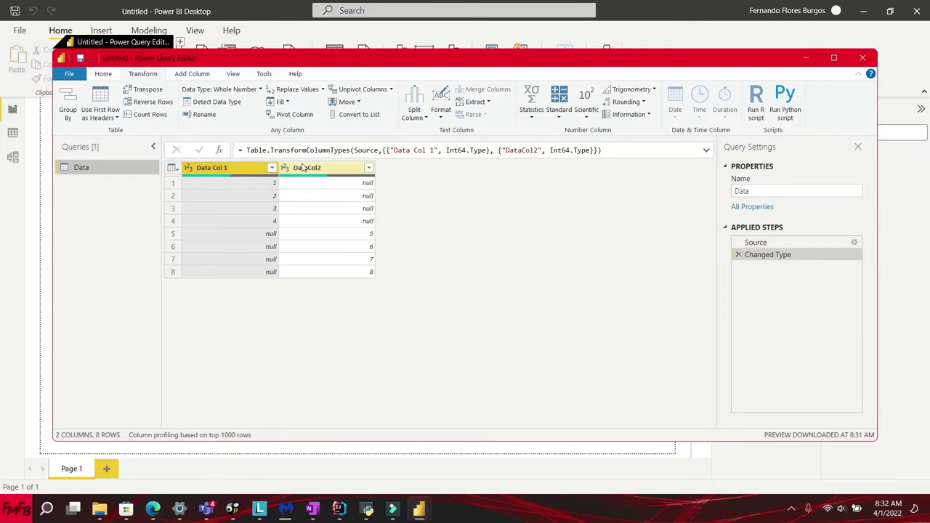
left_click(304, 168, "ctrl")
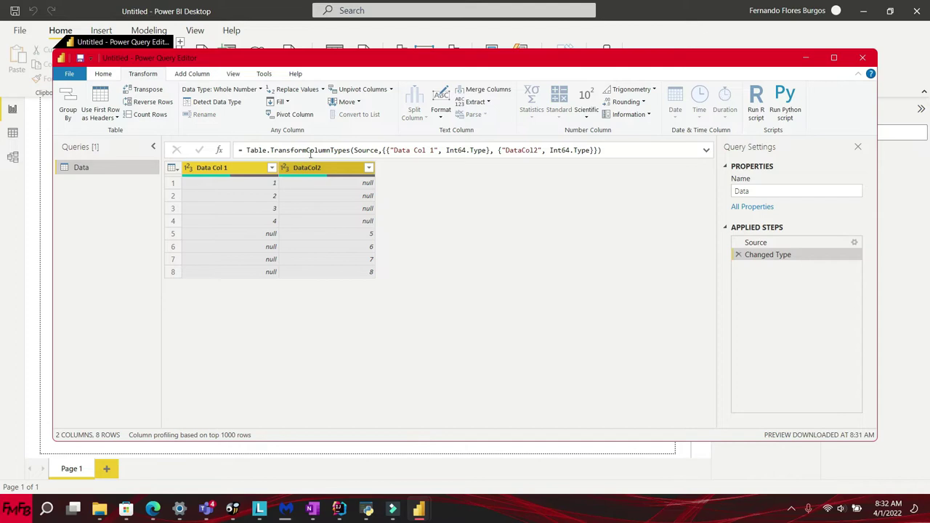
left_click(480, 89)
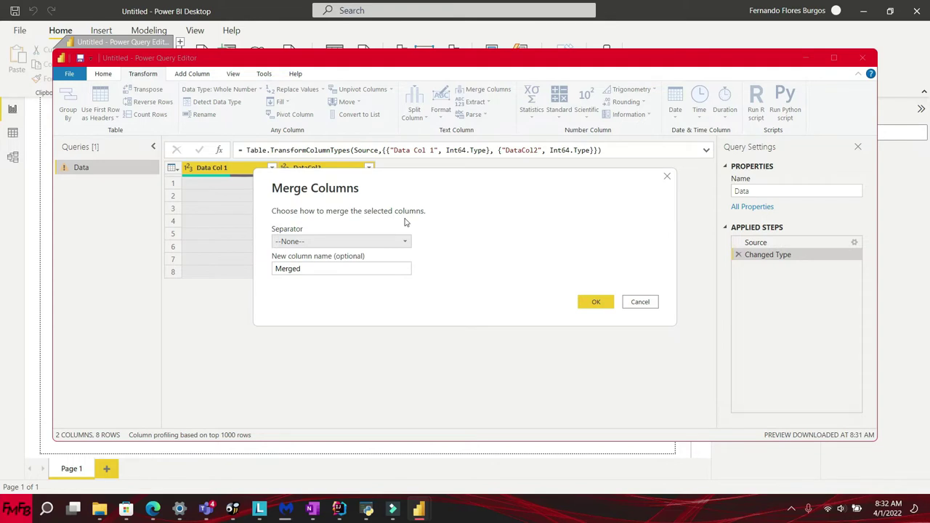
left_click(582, 302)
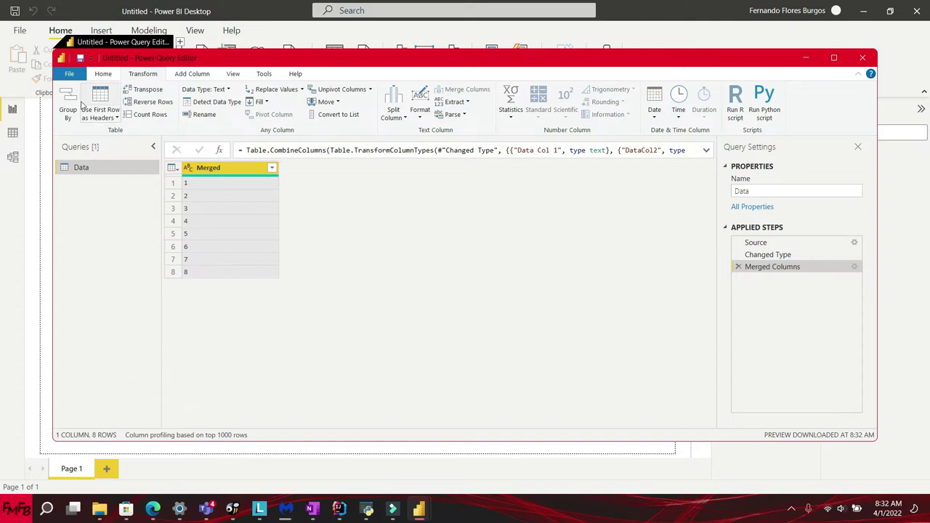
Close Power Query Editor and apply the query changes to the report.
left_click(103, 74)
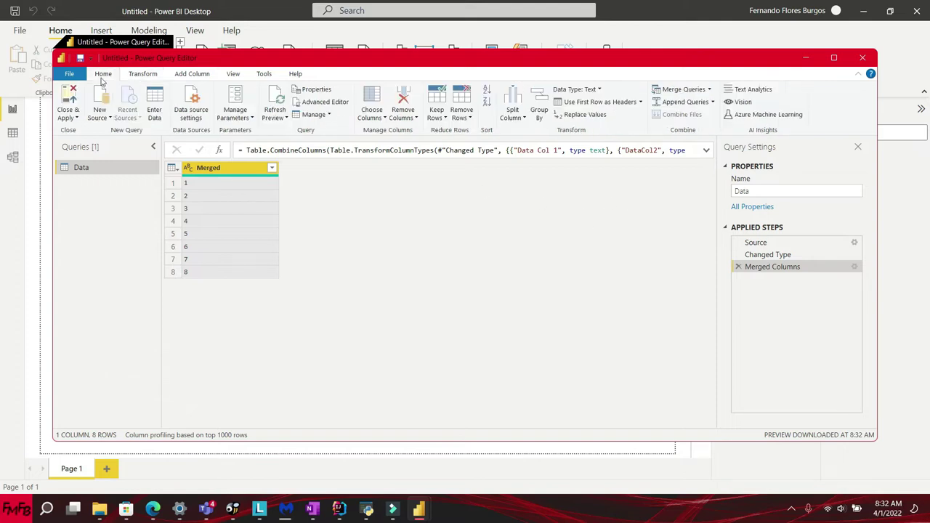
left_click(77, 117)
left_click(94, 132)
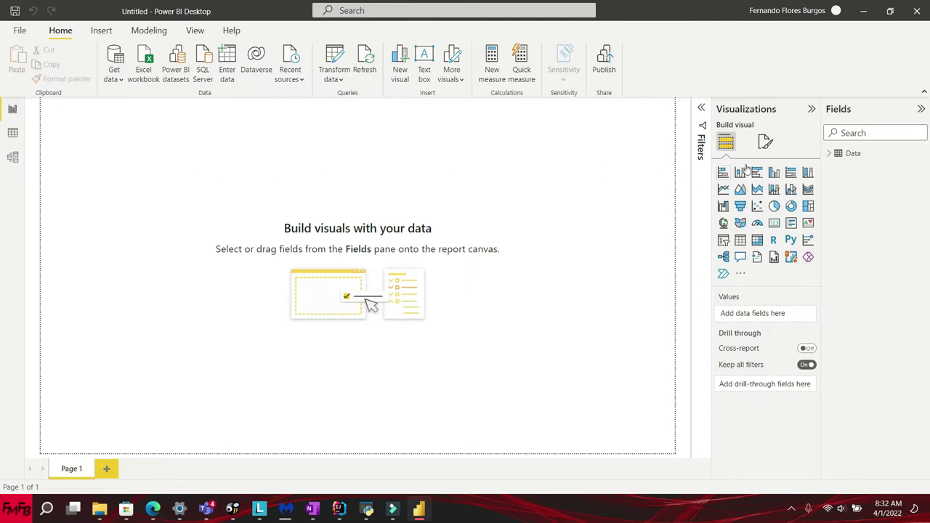
Expand the Data table in the Fields pane and view its rows to check the Merged field.
left_click(830, 155)
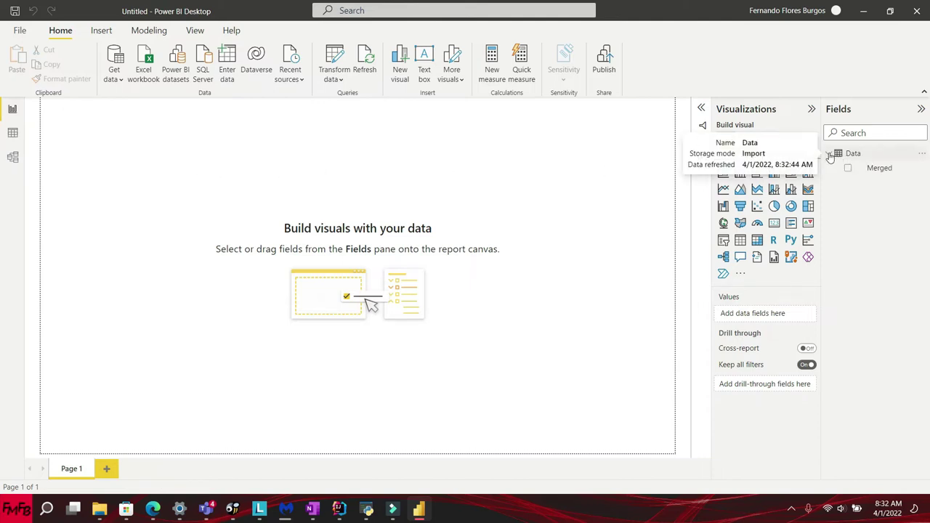
left_click(13, 134)
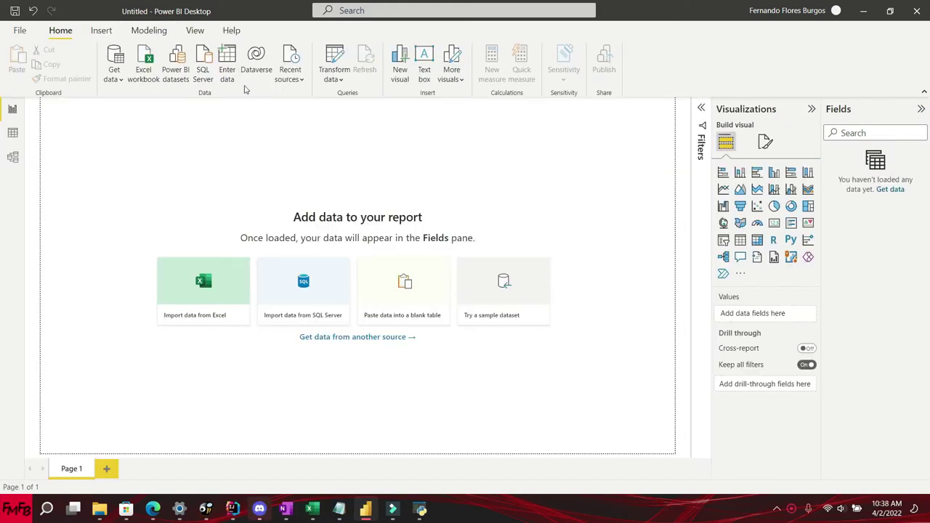
Start a new entered-data table with a Nombres column holding three names.
left_click(231, 66)
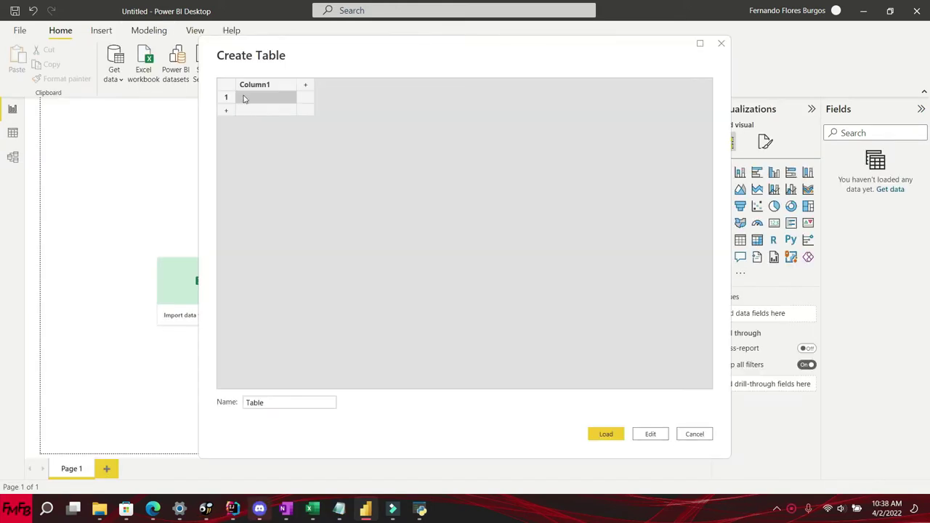
double_click(248, 85)
type("Nombres")
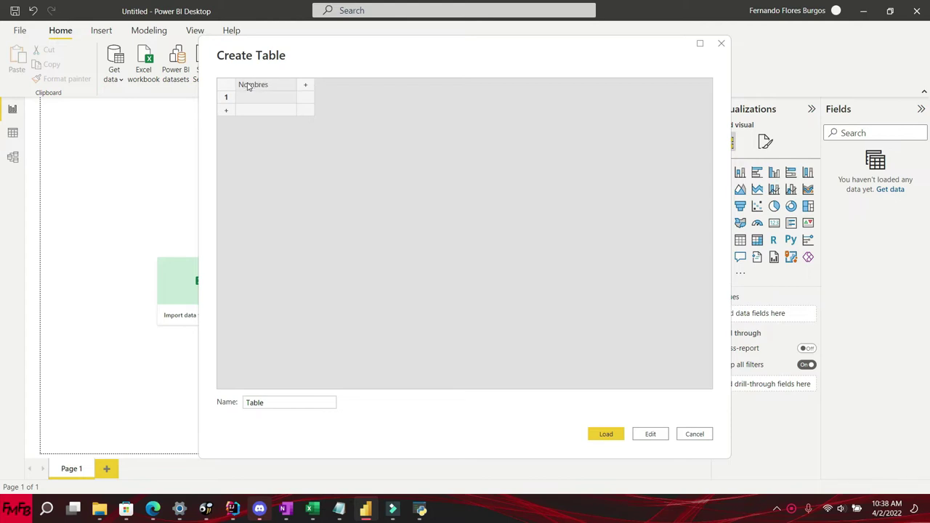
key("Return")
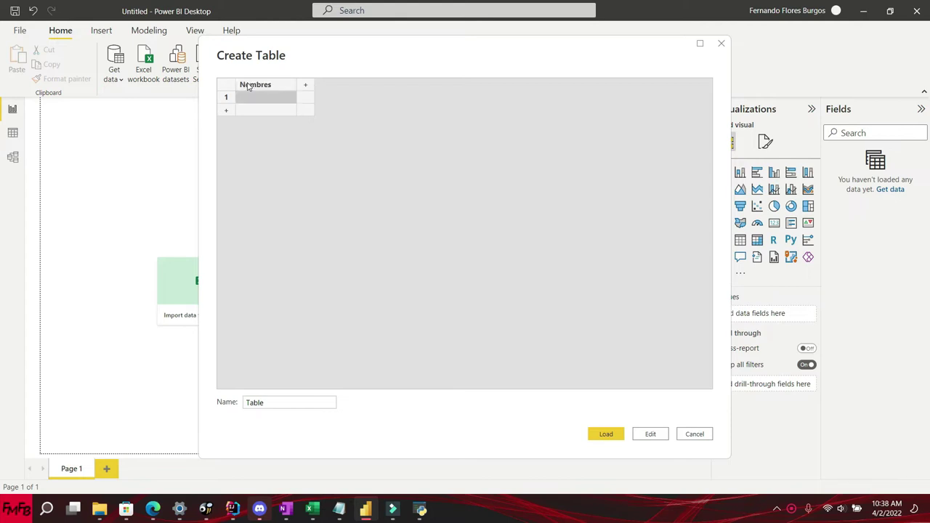
type("Pedro")
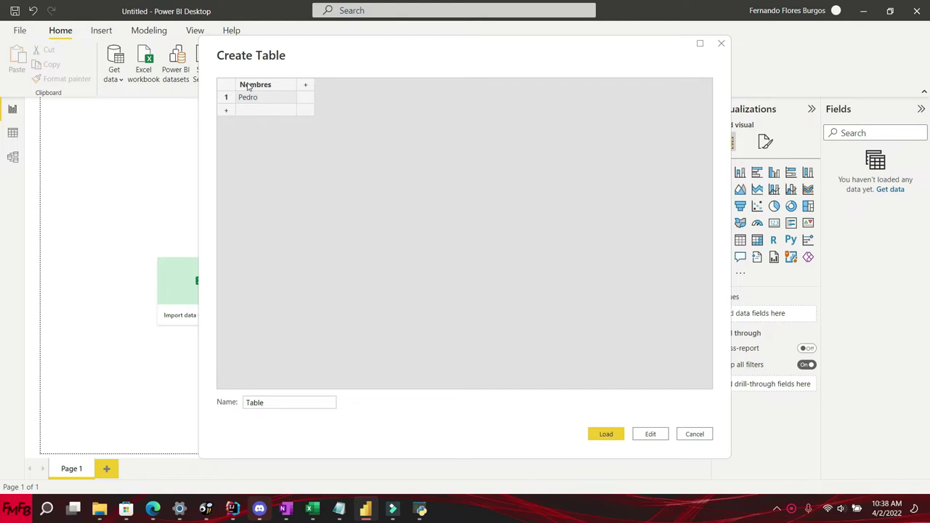
key("Return")
type("P")
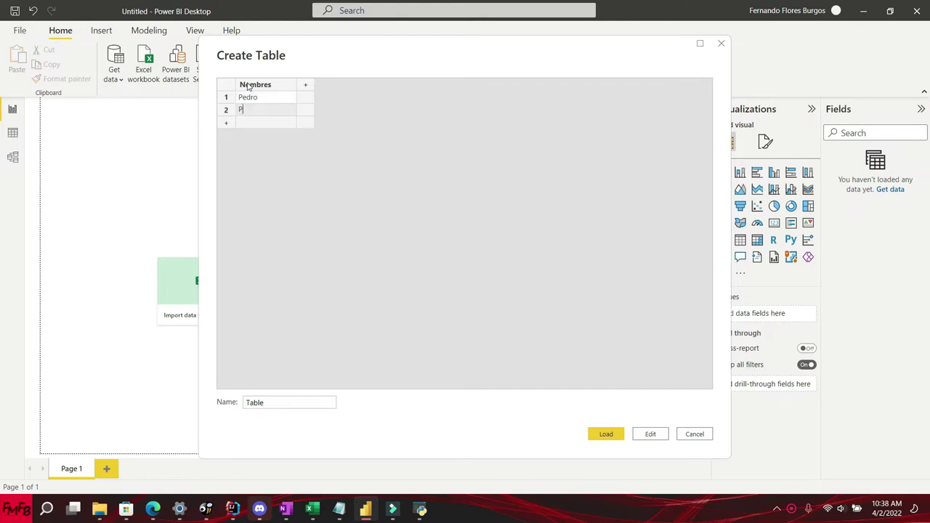
type("ablo")
key("Return")
type("Ana")
key("Tab")
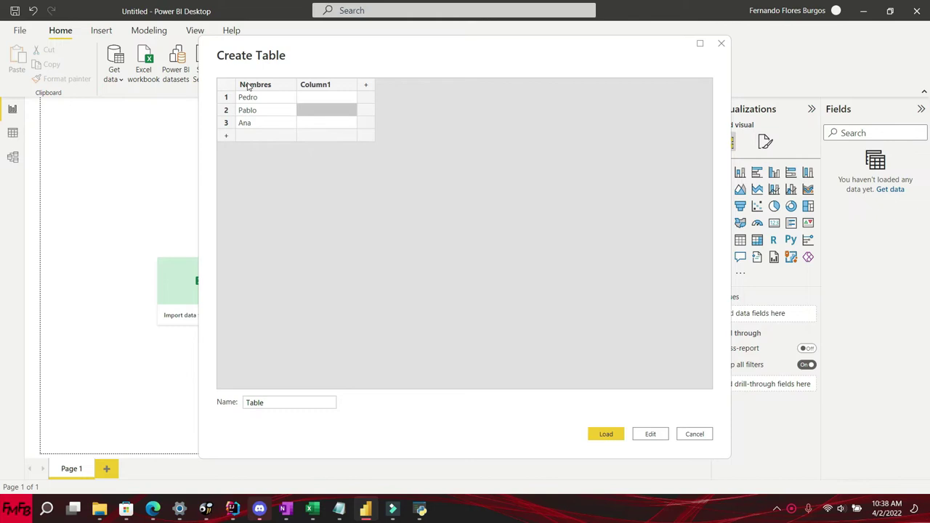
Add a Data column with values 10, 20, 30 and load the table.
type("D")
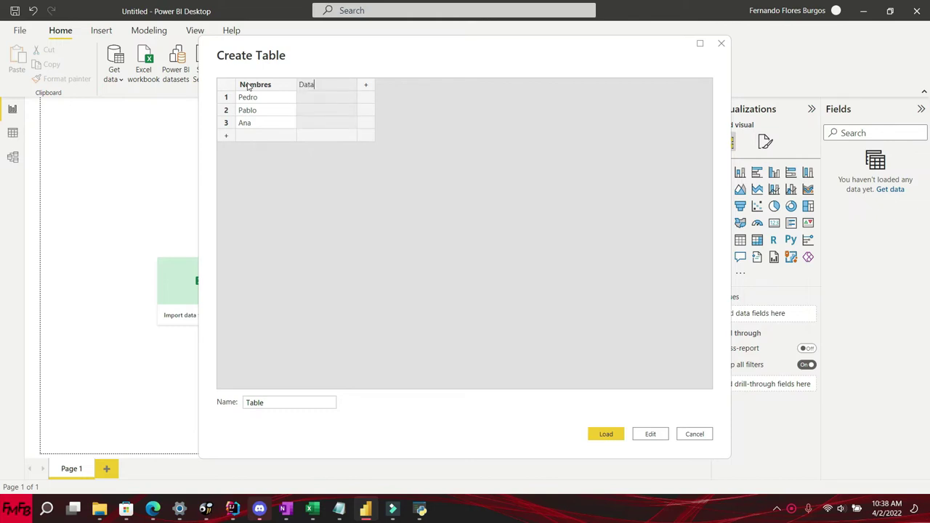
type("ata")
key("Return")
type("10")
key("Return")
type("20")
key("Return")
type("30")
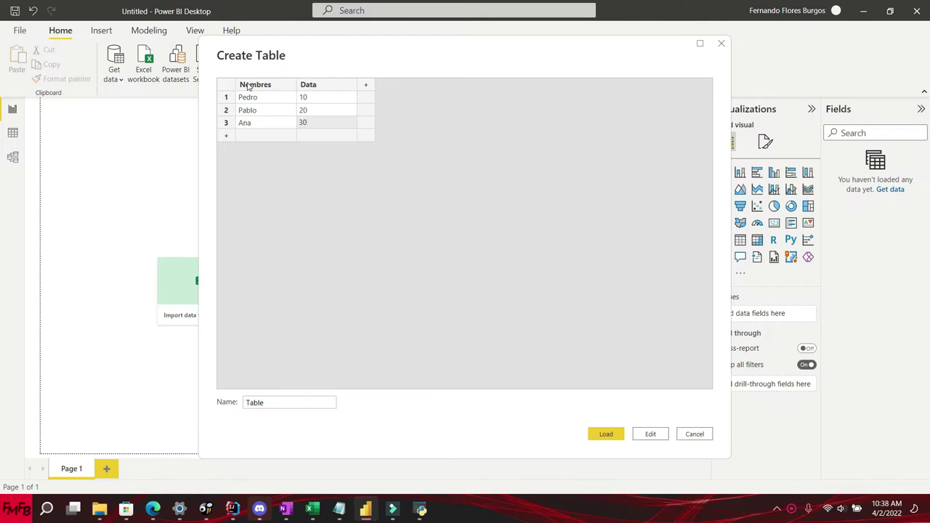
left_click(602, 436)
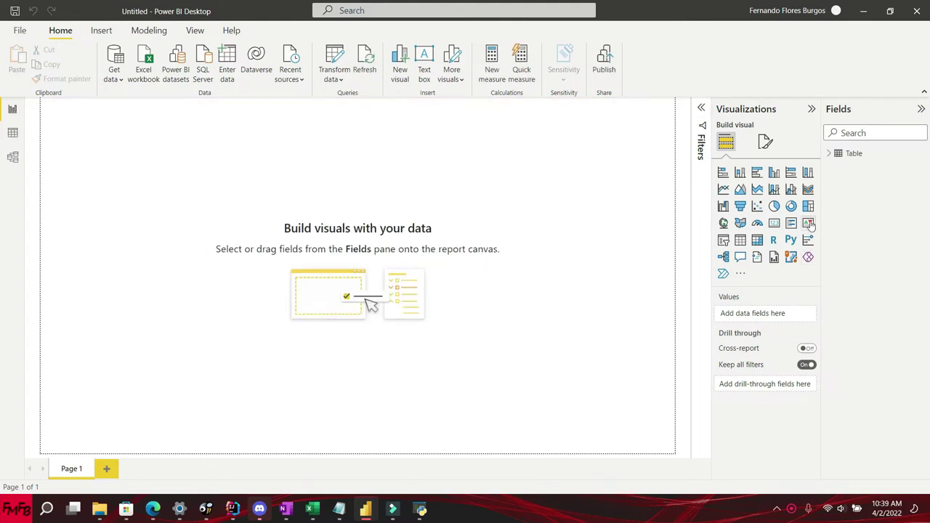
Add a table visual showing the Nombres and Data fields.
left_click(739, 240)
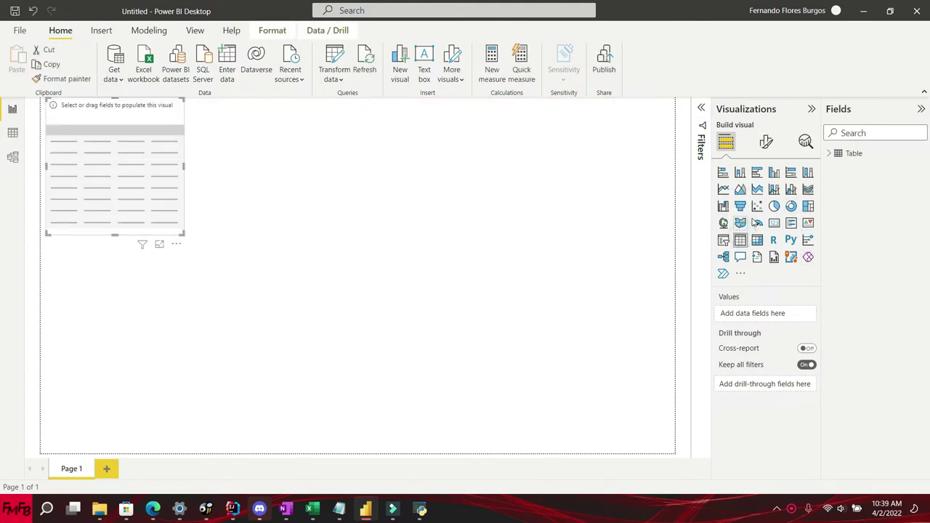
left_click(830, 155)
left_click(849, 183)
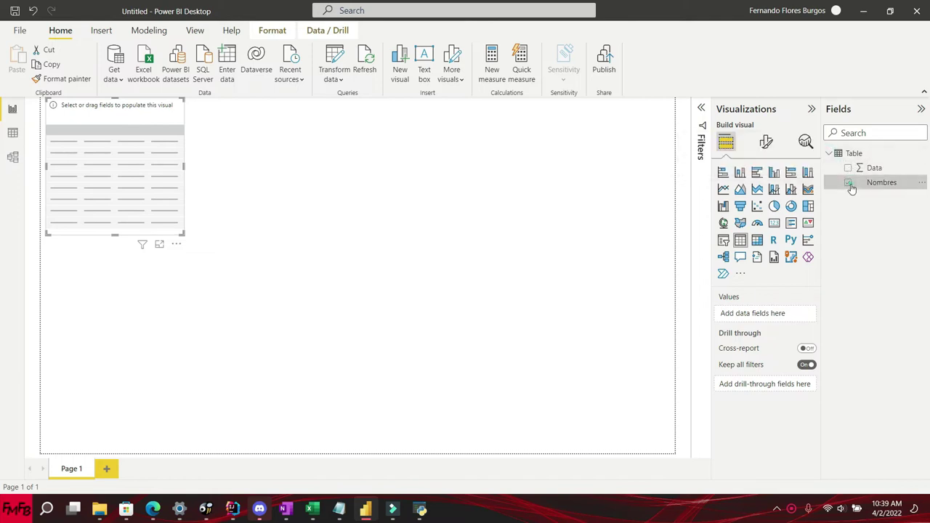
left_click(848, 168)
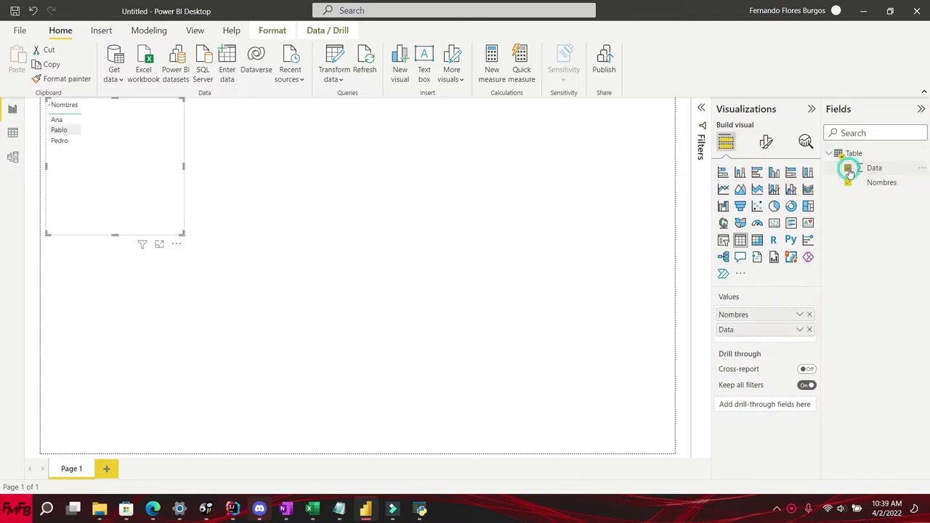
Apply the Minimal style preset to the table, then revert it to Default.
left_click(767, 142)
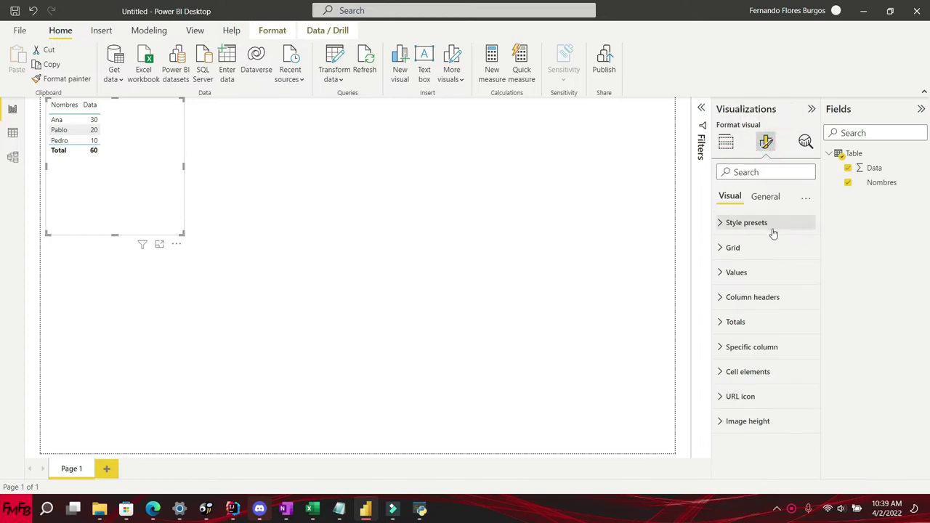
left_click(758, 227)
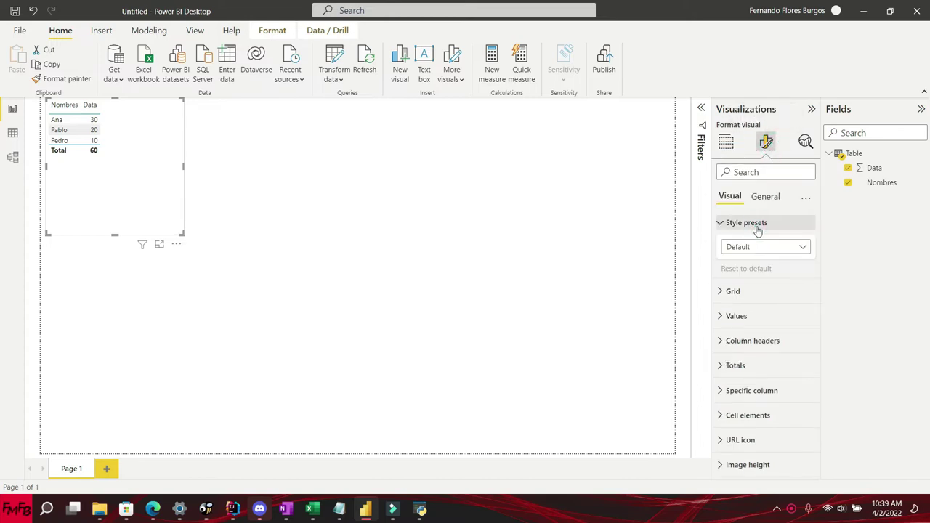
left_click(768, 250)
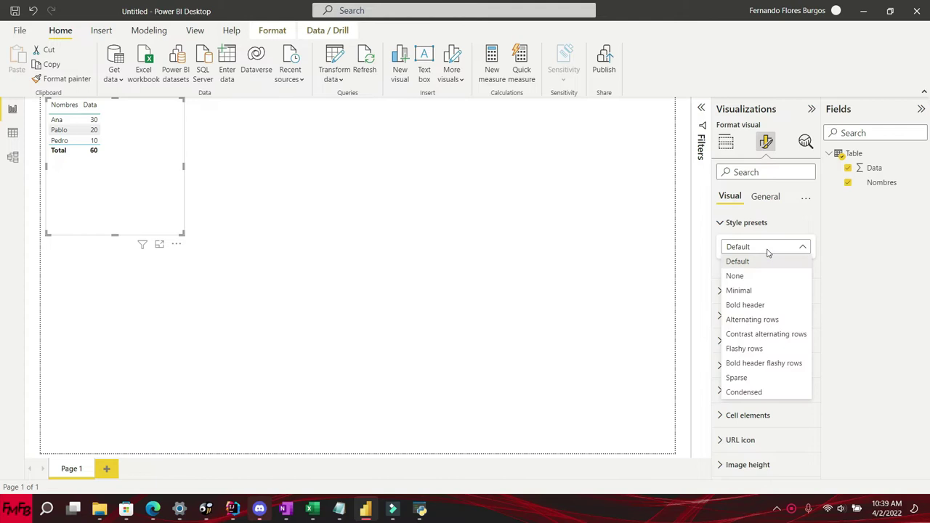
left_click(753, 291)
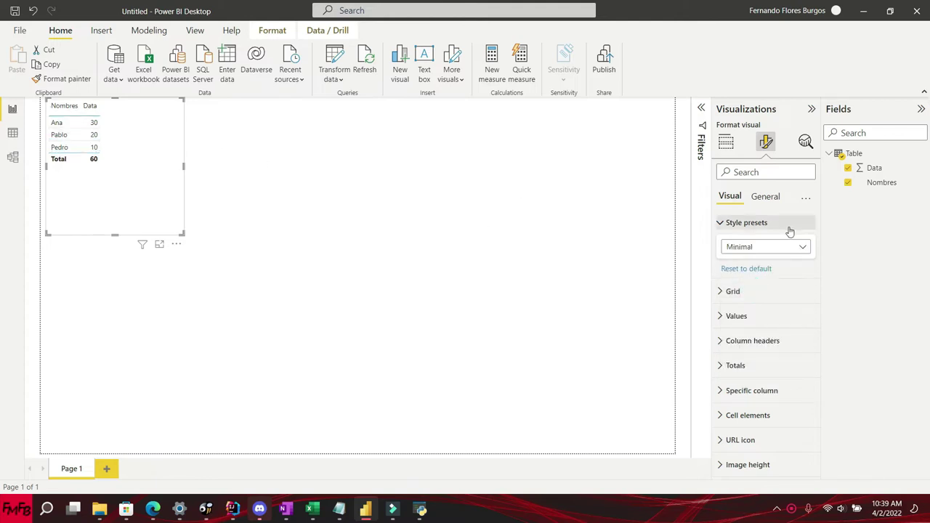
left_click(781, 248)
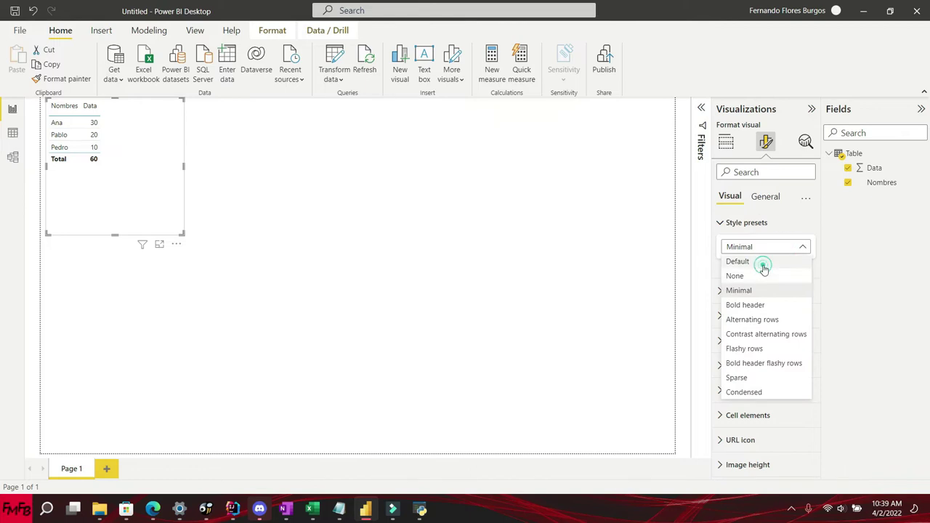
left_click(762, 262)
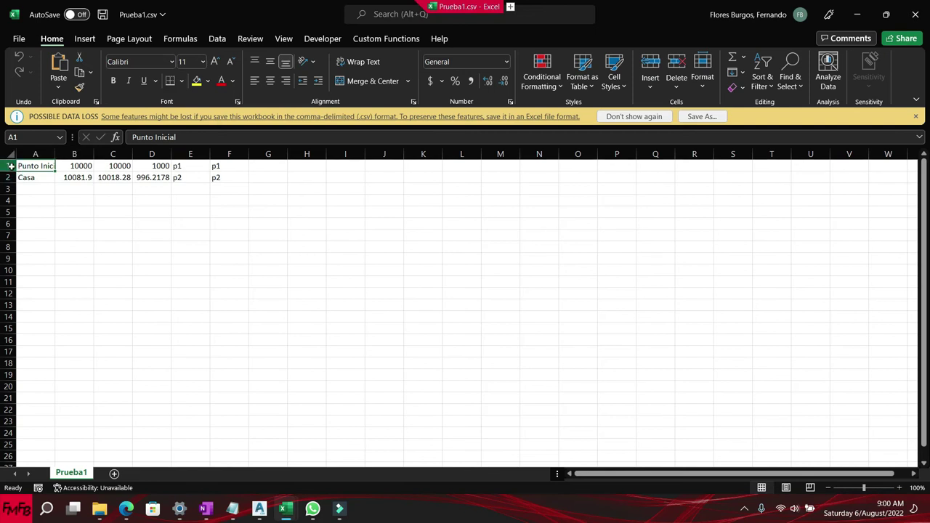
Insert a header row: Name, Northing, Easting, Elevation, Raw Description, Full Description.
left_click(8, 166)
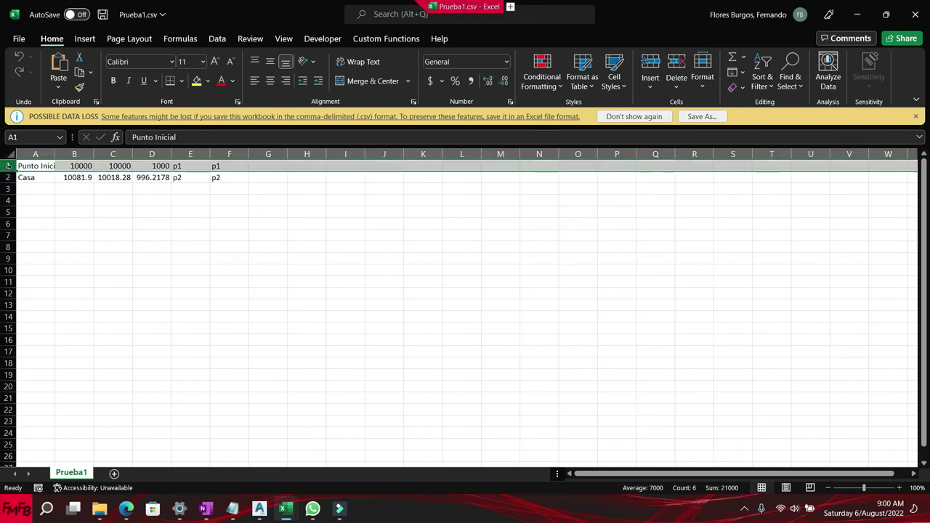
key("ctrl+shift+plus")
left_click(35, 166)
type("Name")
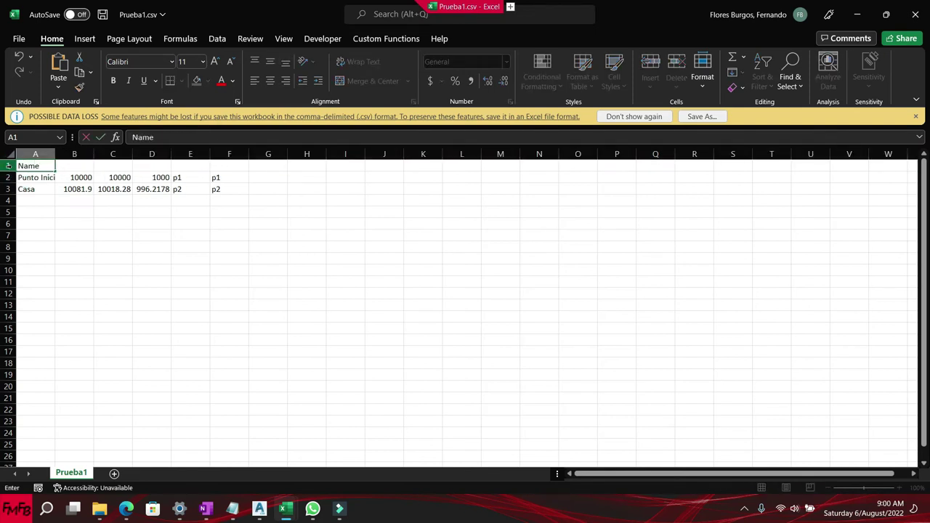
key("Tab")
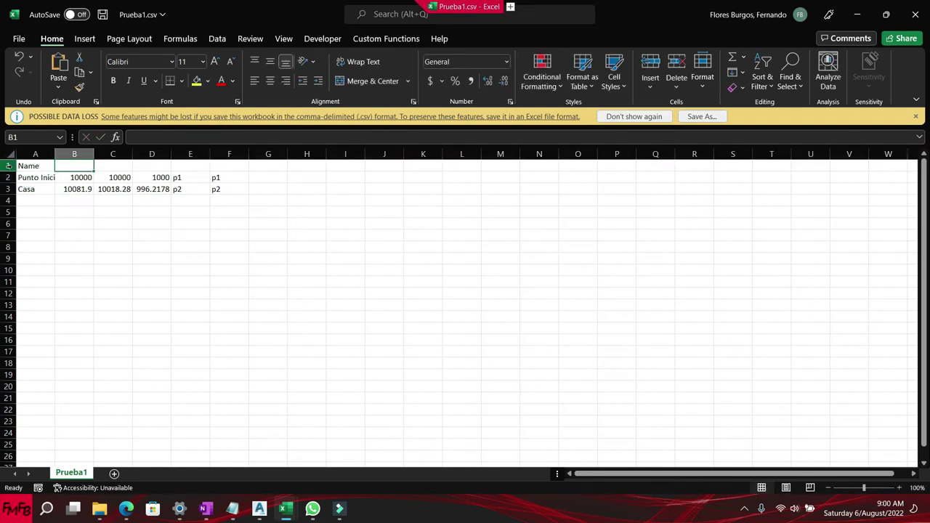
type("Northing")
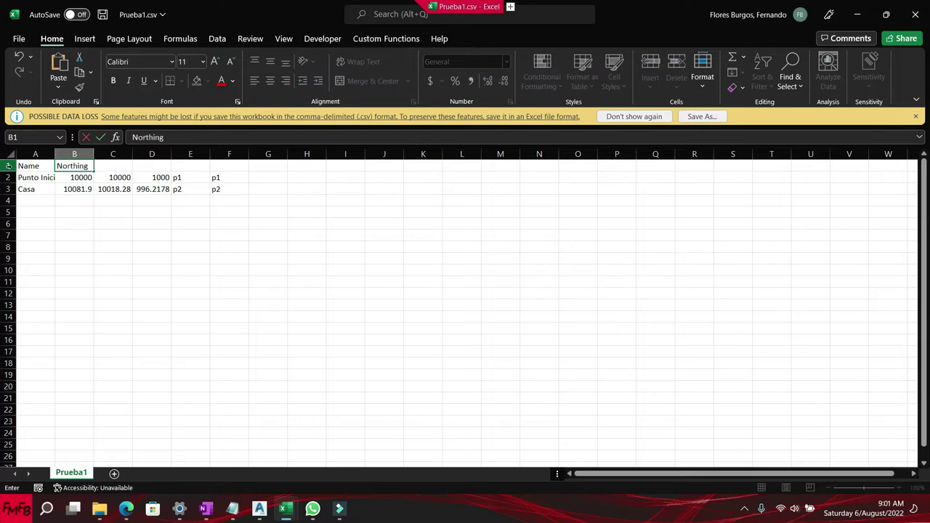
key("Tab")
type("E")
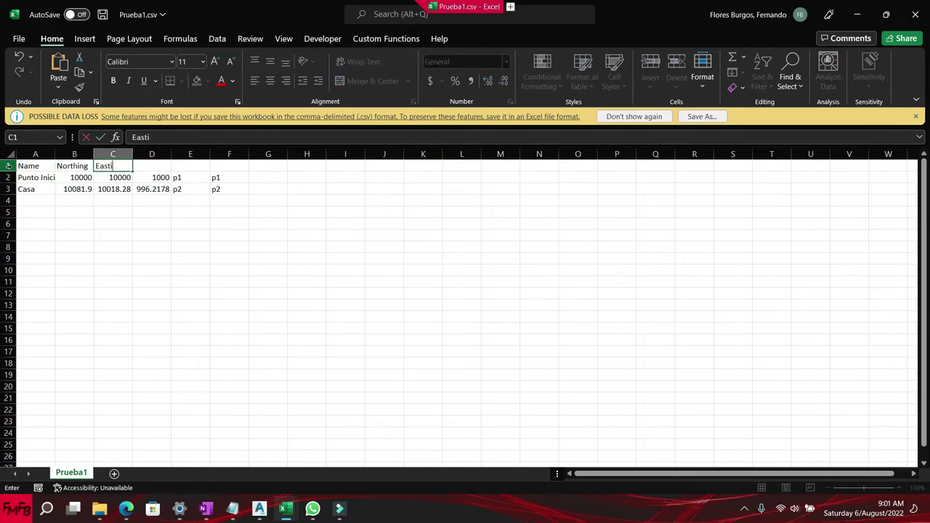
key("Tab")
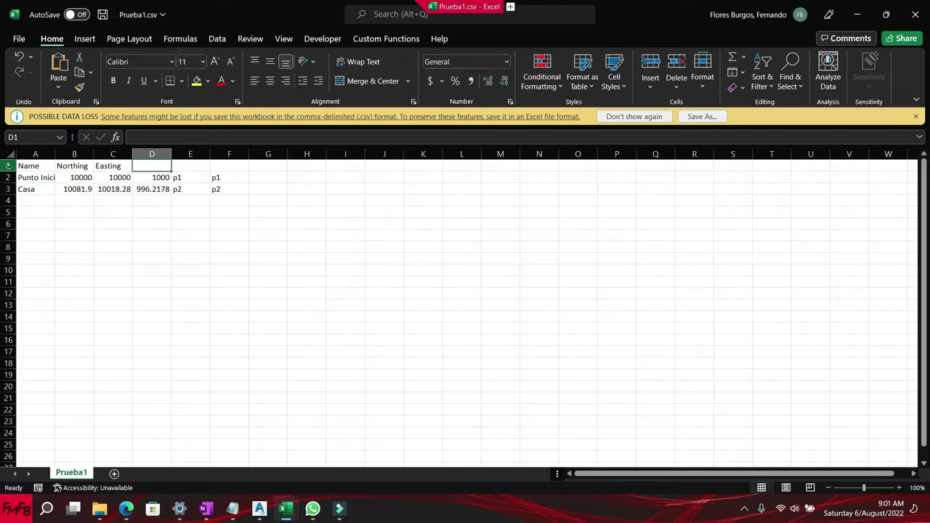
type("Elevation")
key("Tab")
type("R")
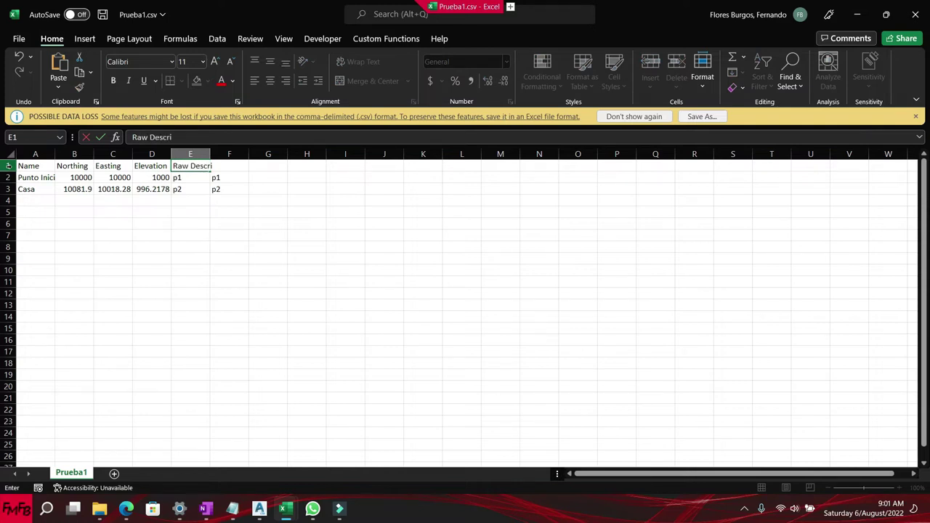
key("Tab")
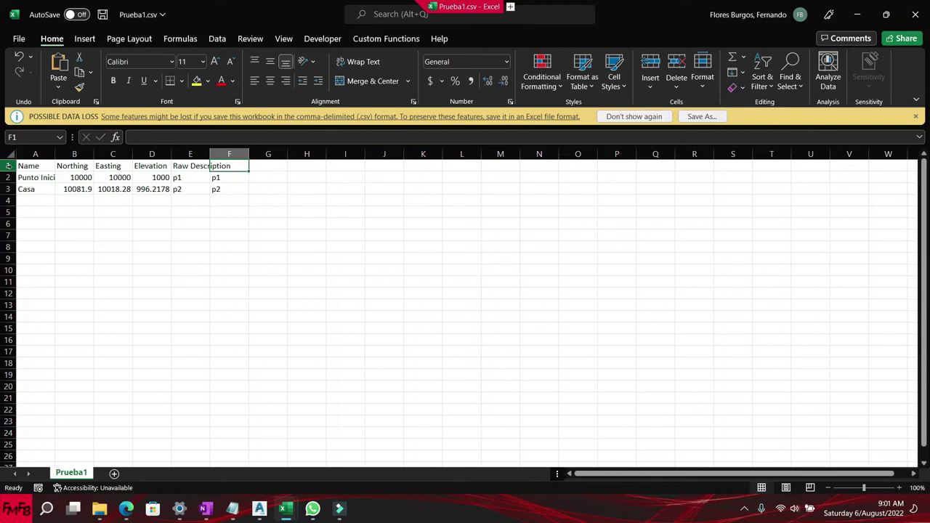
type("Full")
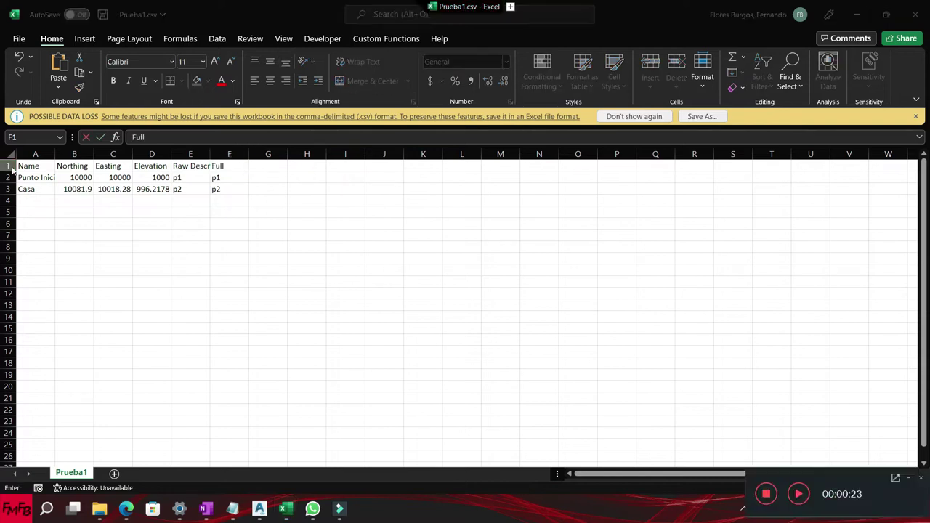
type(" Descr")
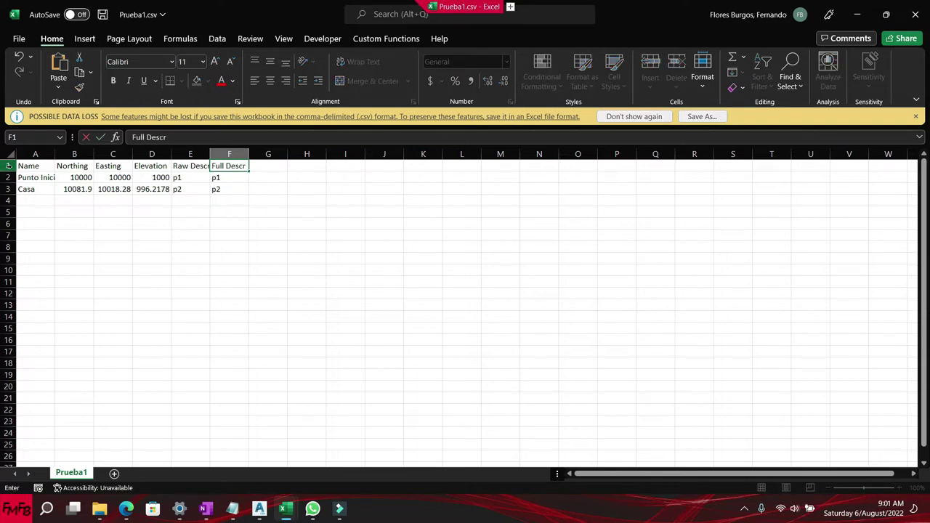
type("iption")
left_click(190, 177)
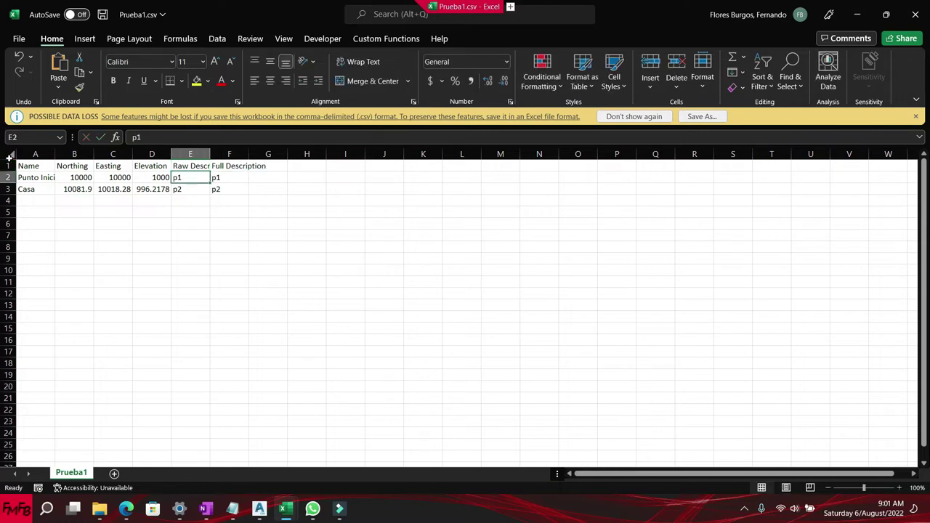
Delete the header row, save Prueba1.csv and close the workbook.
left_click(8, 165)
key("ctrl+minus")
key("ctrl+s")
key("ctrl+w")
In Civil 3D, review the PNEZD (comma delimited) format's column order, then launch Import Points.
key("alt+Tab")
key("alt+Tab")
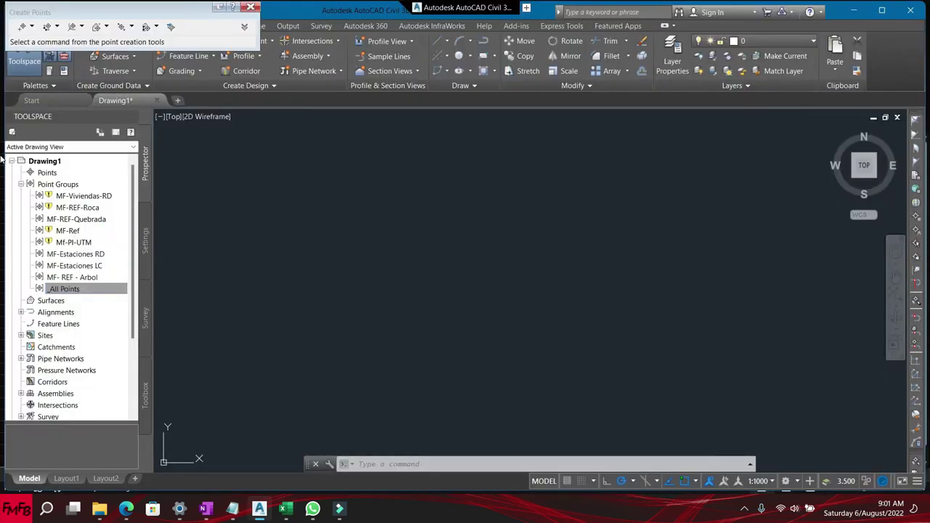
left_click(147, 243)
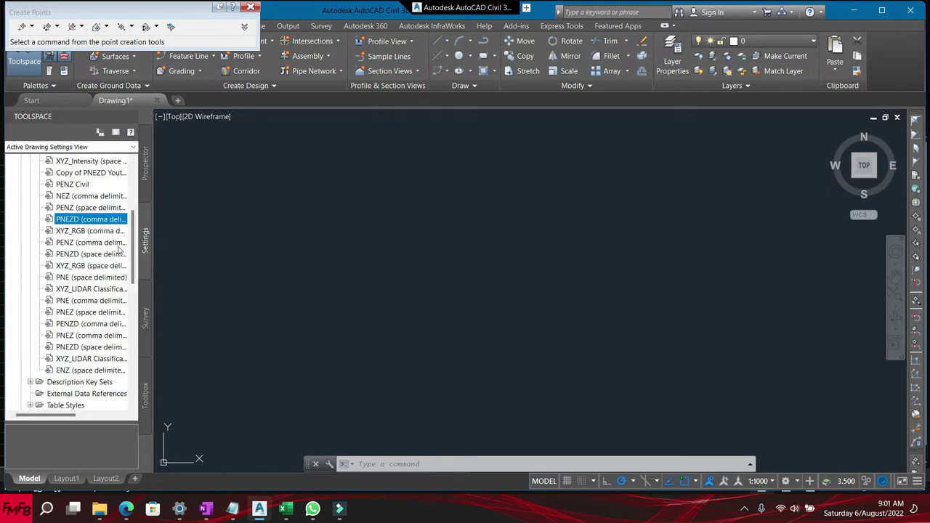
right_click(96, 224)
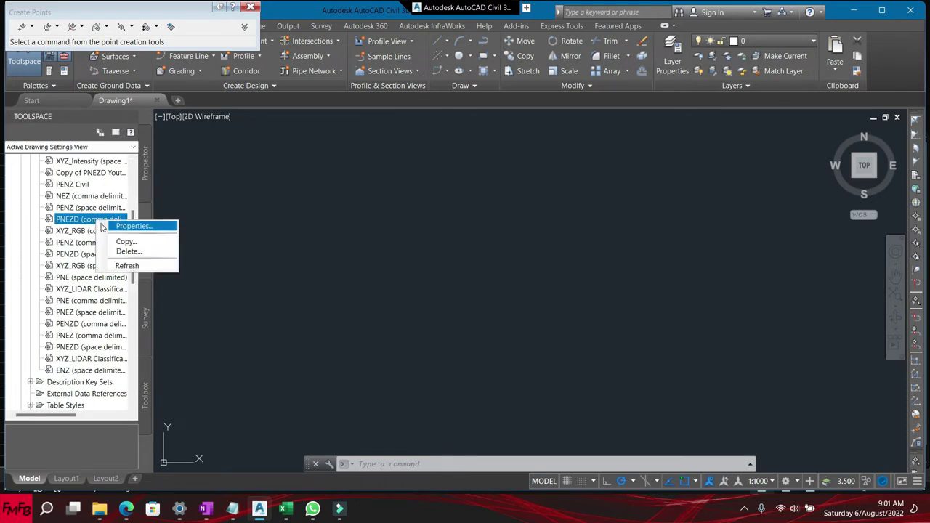
left_click(109, 226)
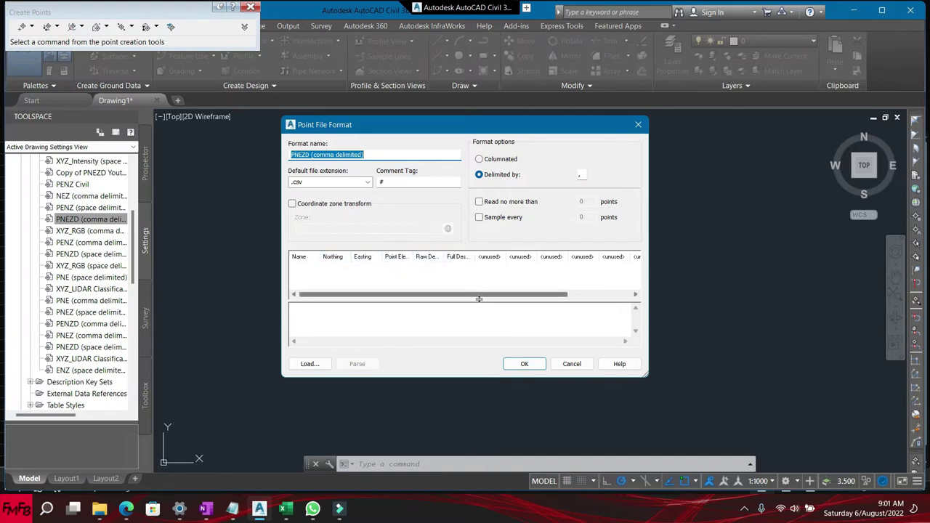
left_click(523, 364)
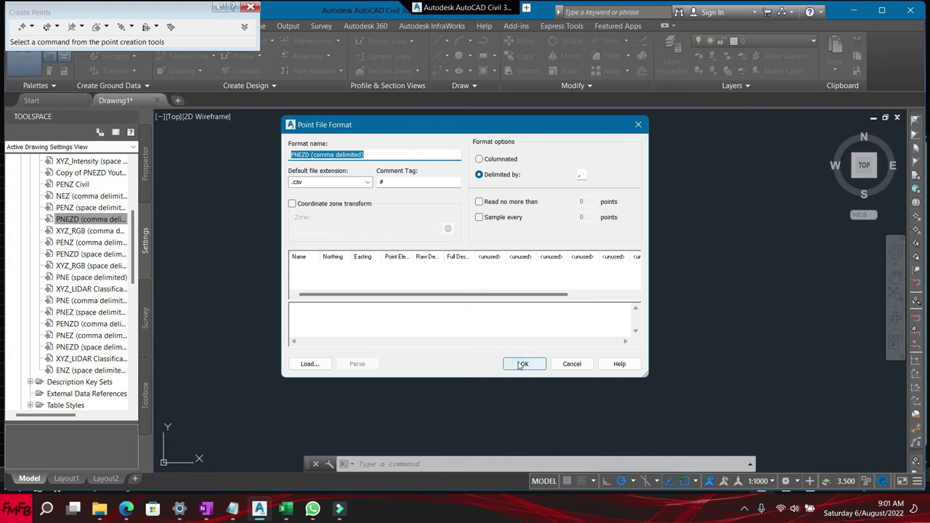
left_click(171, 27)
Import the points from Prueba1.csv using the PNEZD (comma delimited) format.
left_click(93, 110)
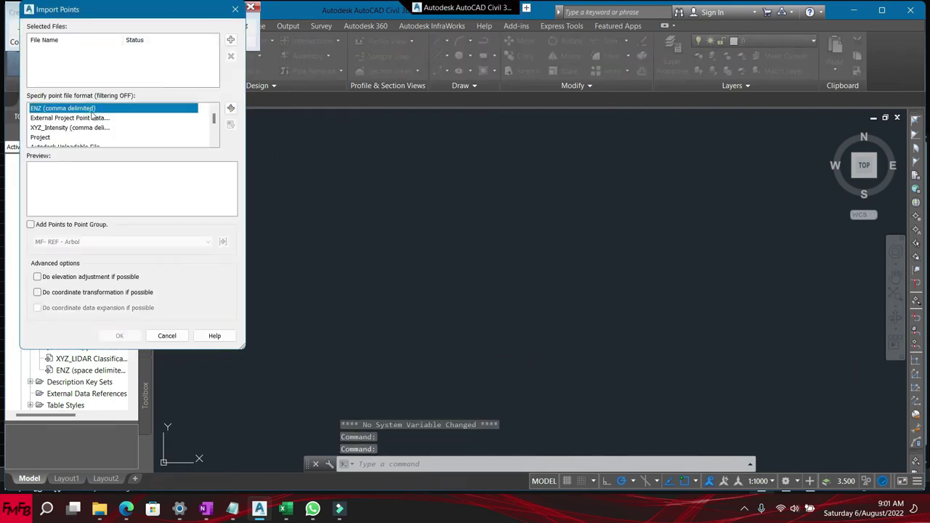
key("Down")
key("Down")
key("Down")
key("Down")
key("Down")
key("Down")
key("Down")
key("Down")
key("Down")
key("Down")
key("Down")
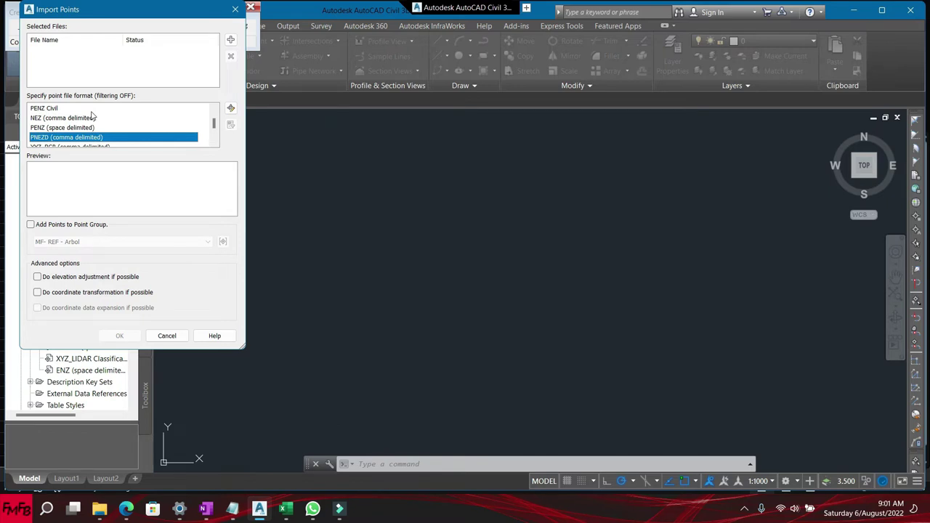
left_click(230, 39)
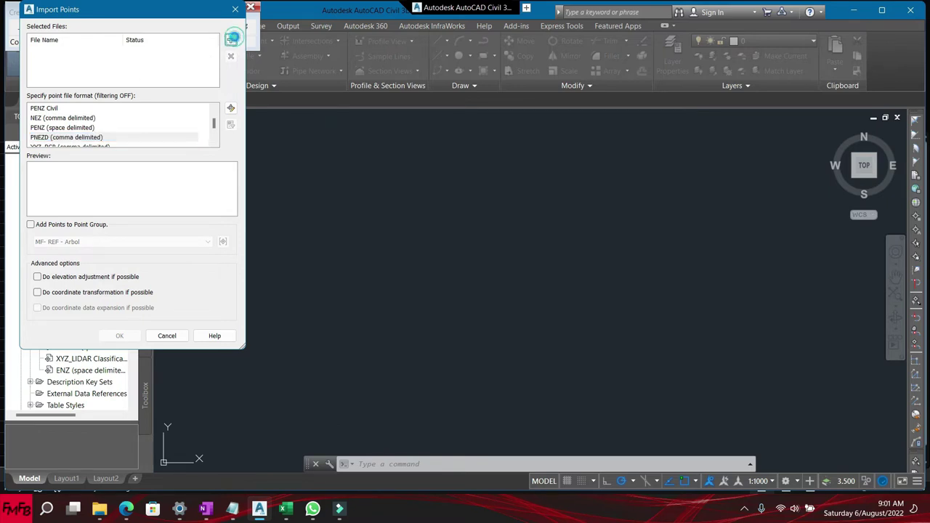
double_click(109, 107)
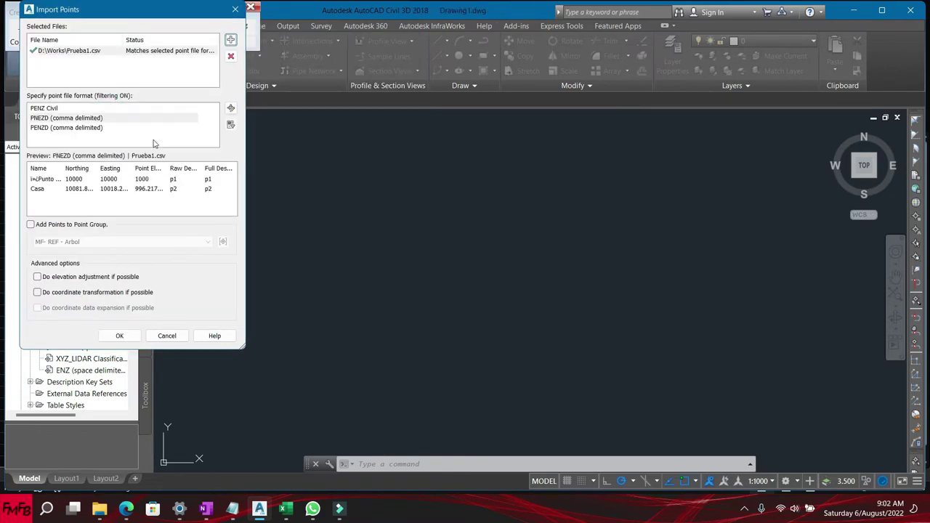
left_click(129, 329)
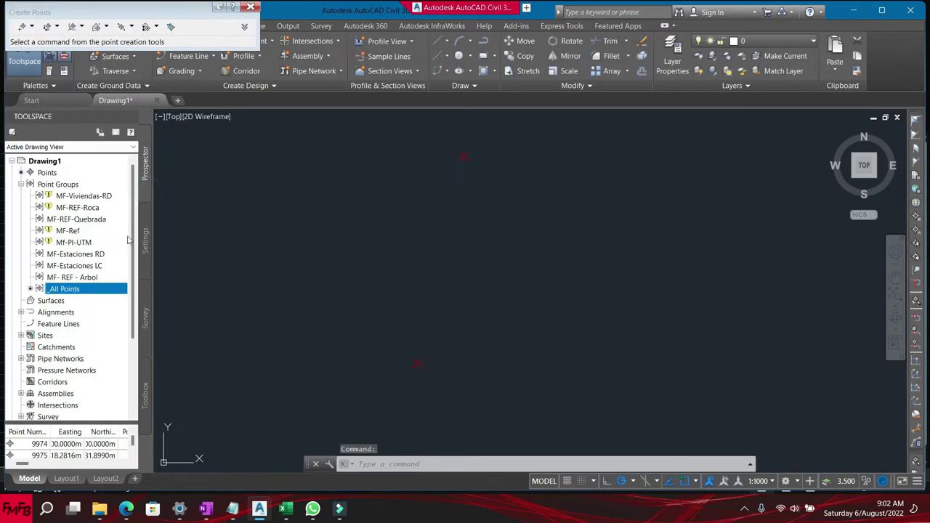
Set the _All Points group's point label style to Name.
right_click(67, 294)
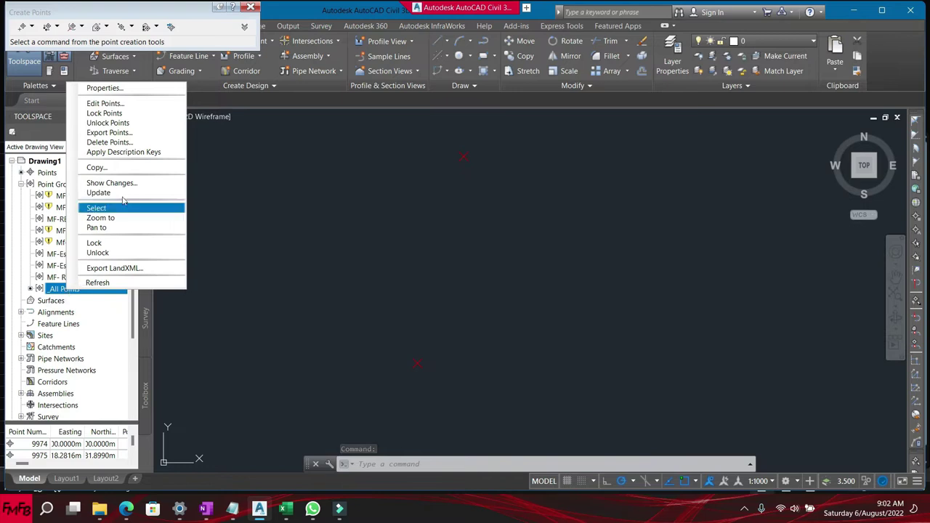
left_click(109, 88)
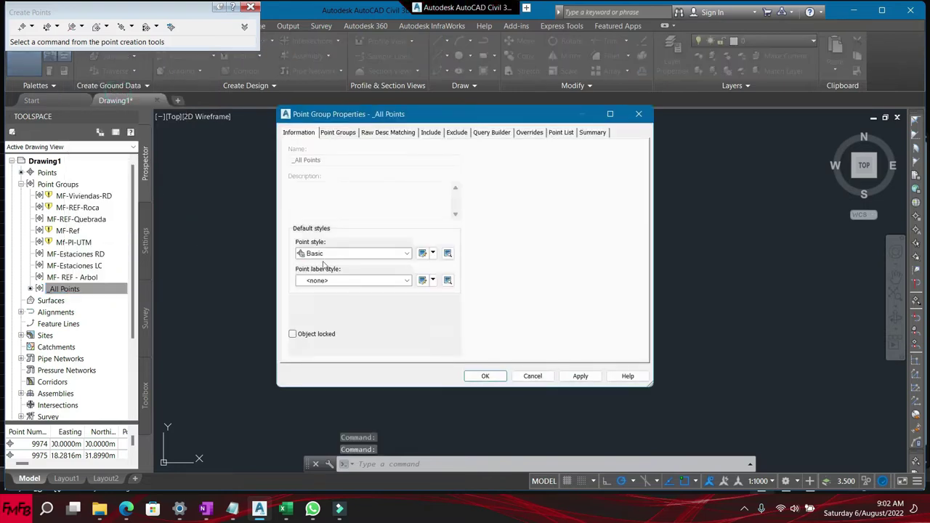
left_click(401, 281)
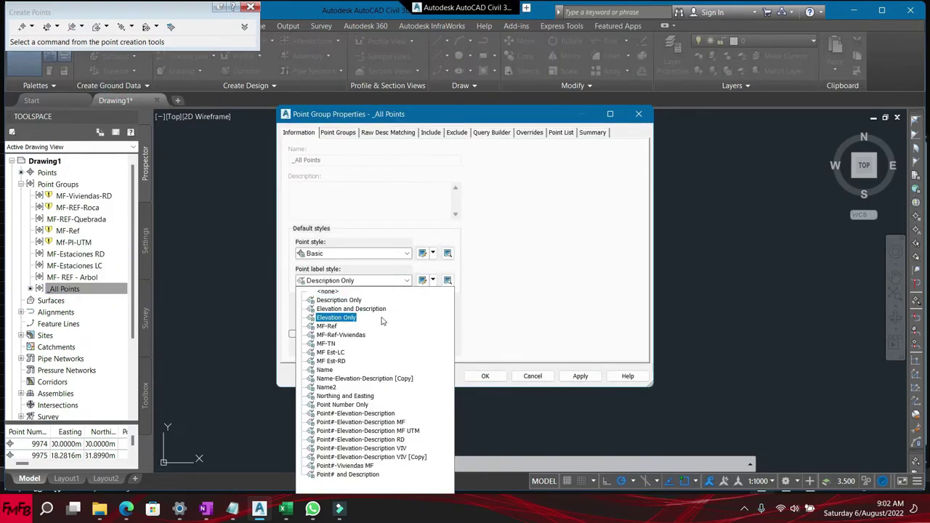
left_click(340, 370)
Edit the Name label style's text contents and clear the existing label text.
left_click(423, 281)
left_click(299, 133)
left_click(328, 132)
left_click(355, 133)
left_click(412, 259)
left_click(442, 261)
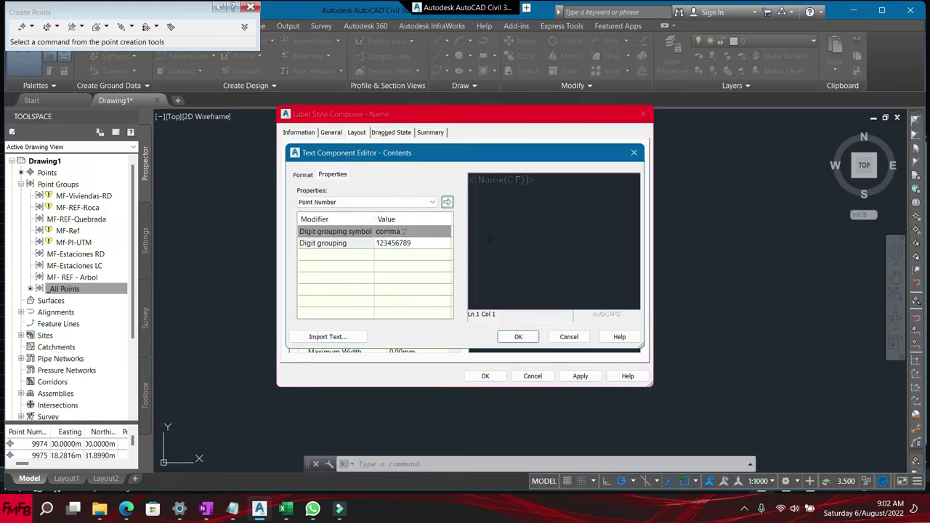
left_click(557, 181)
key("Delete")
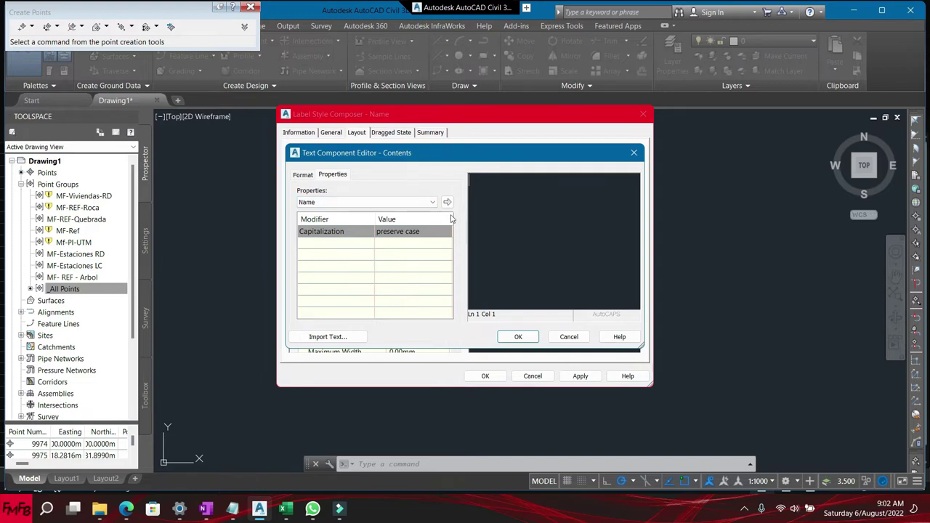
Insert the Name point property into the label text and confirm all dialogs.
left_click(433, 202)
left_click(388, 222)
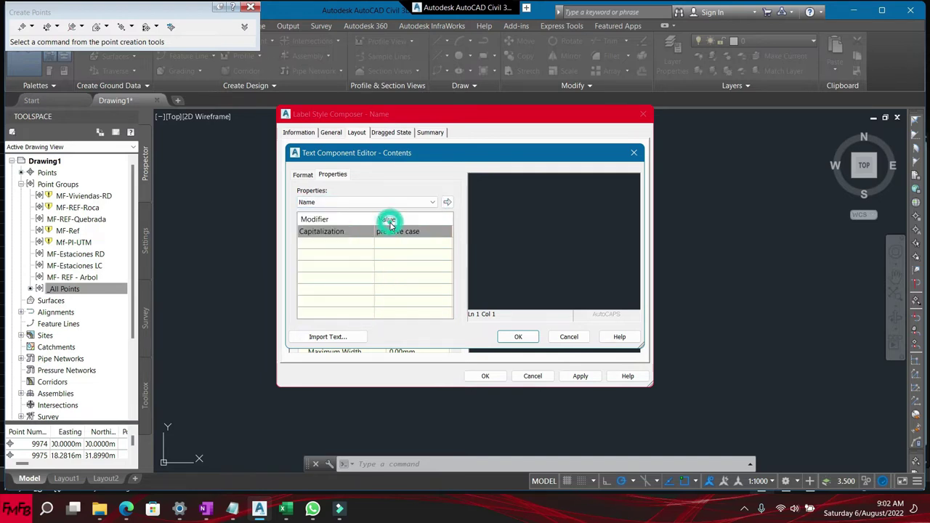
left_click(446, 202)
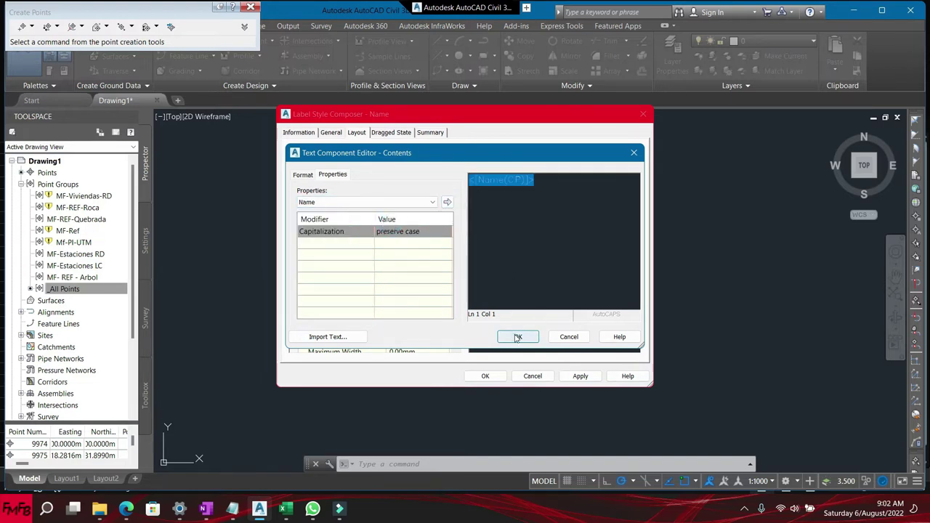
left_click(518, 337)
left_click(585, 377)
left_click(485, 376)
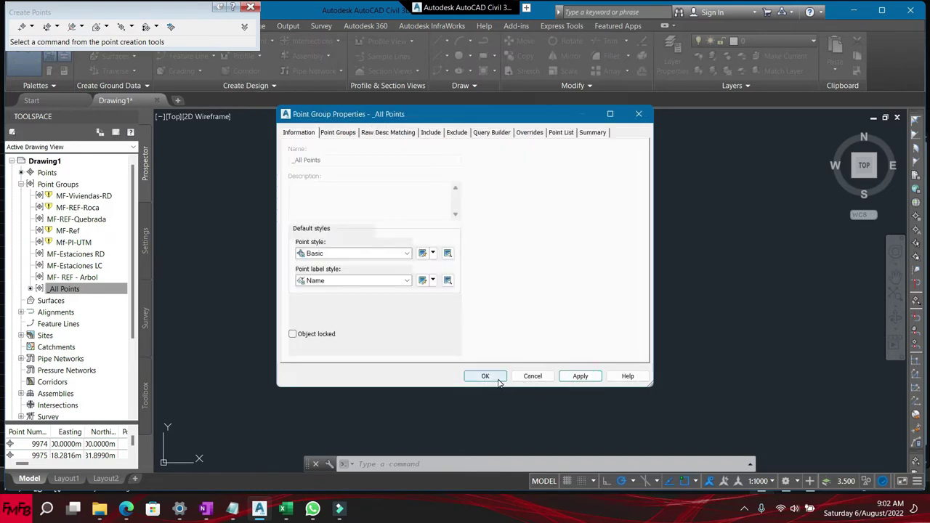
left_click(486, 377)
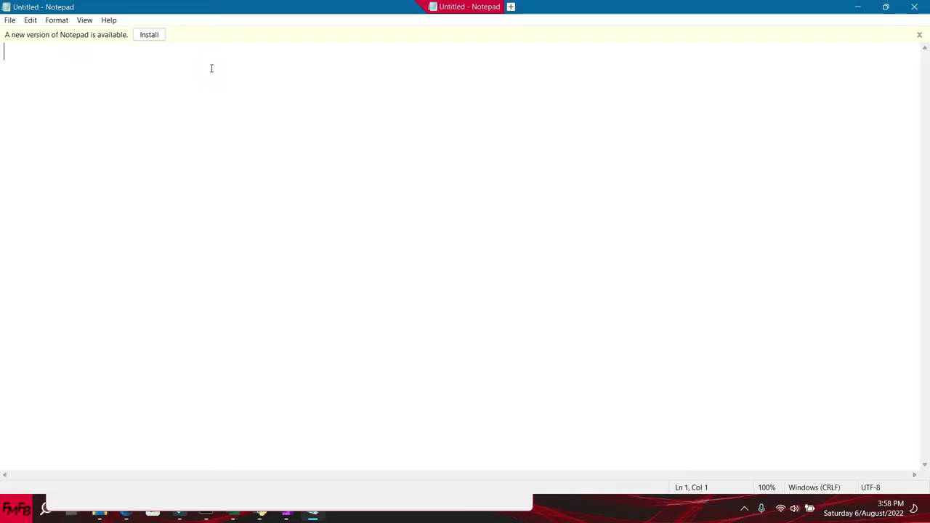
Type '1. open command prompt as admin' and a second line about pasting the command with your path.
type("1. ")
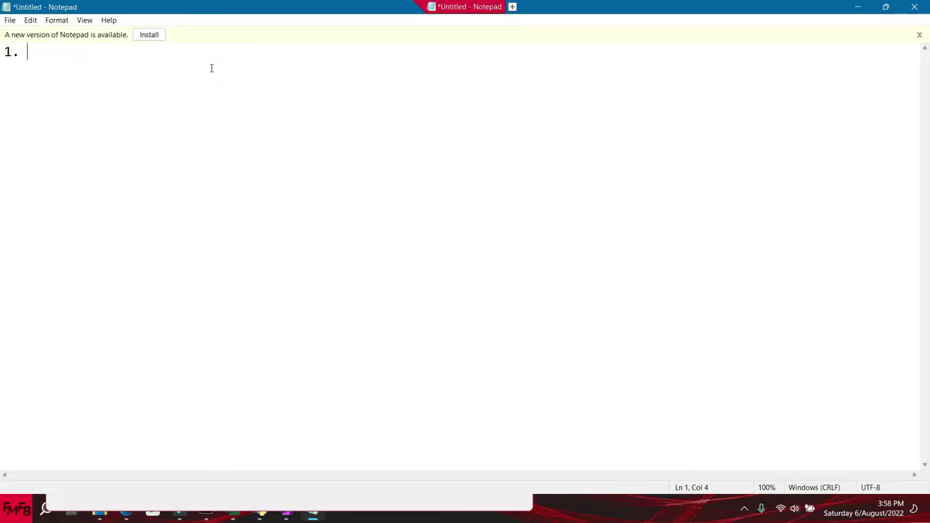
type("open command pr")
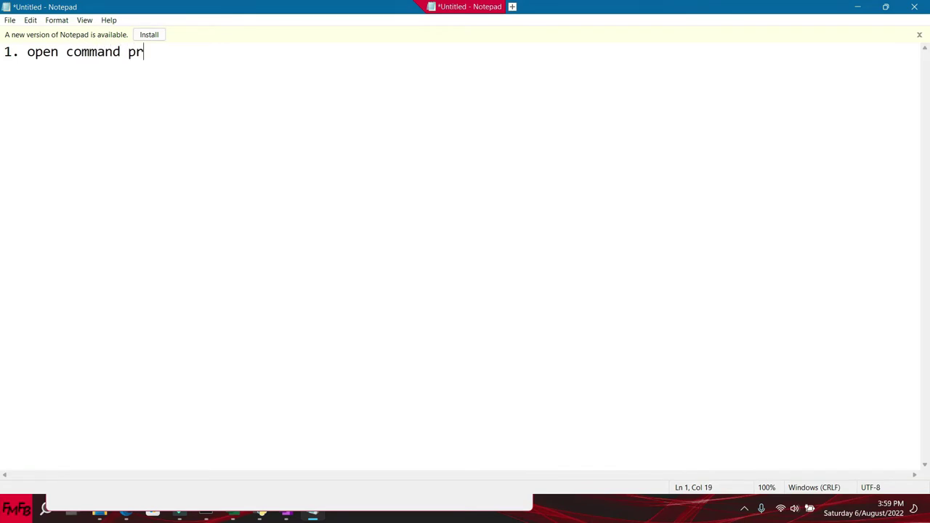
type("ompt as admin")
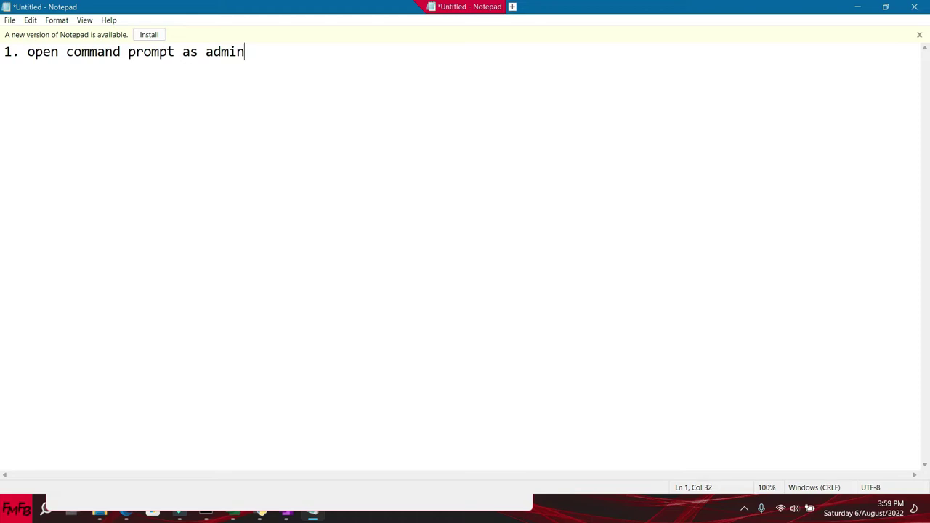
key("Return")
type("2. paste this")
type("command")
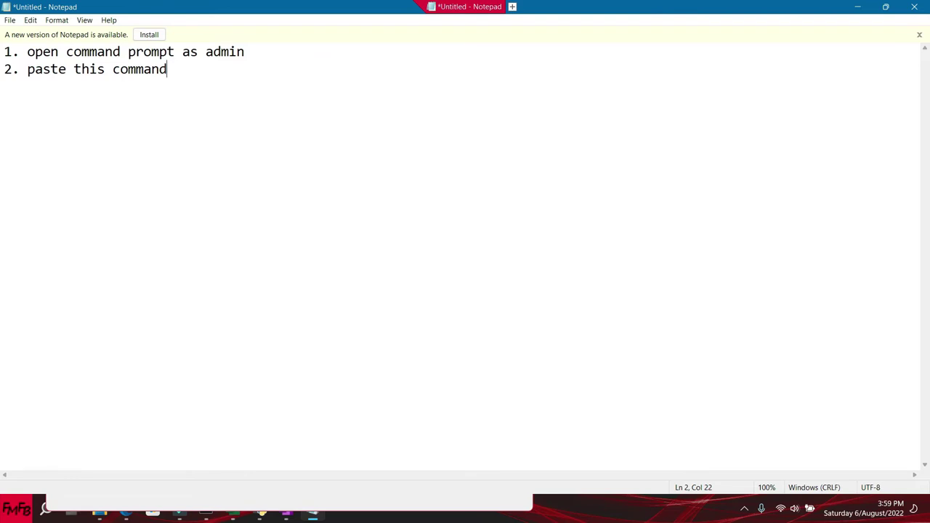
type(" Replacin")
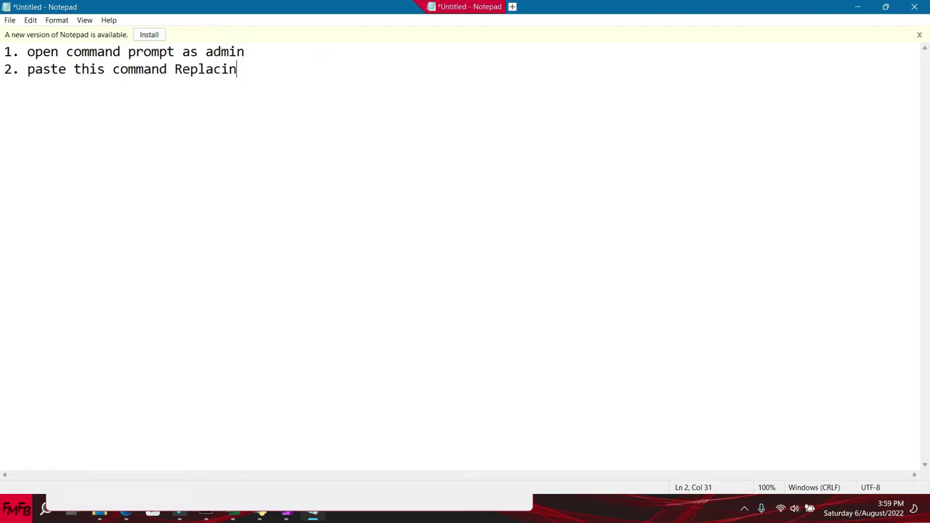
type("g the text")
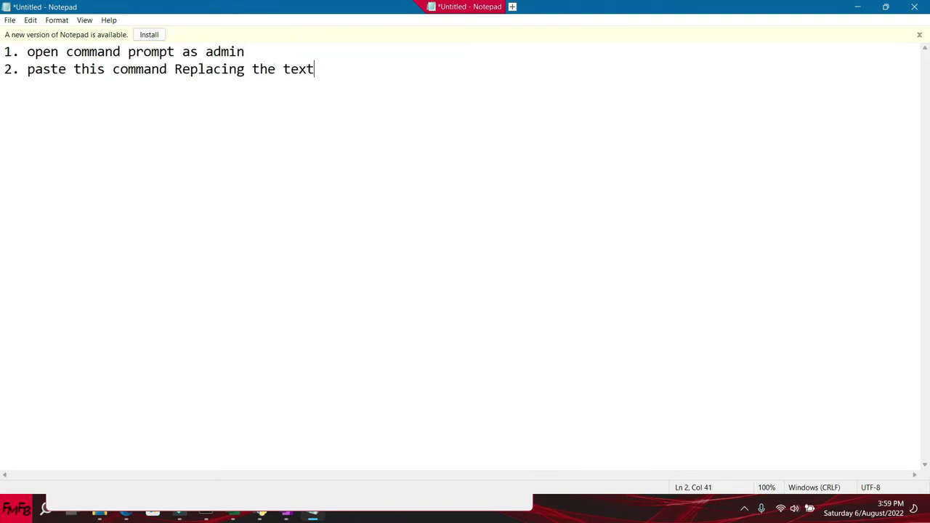
type(" between ")
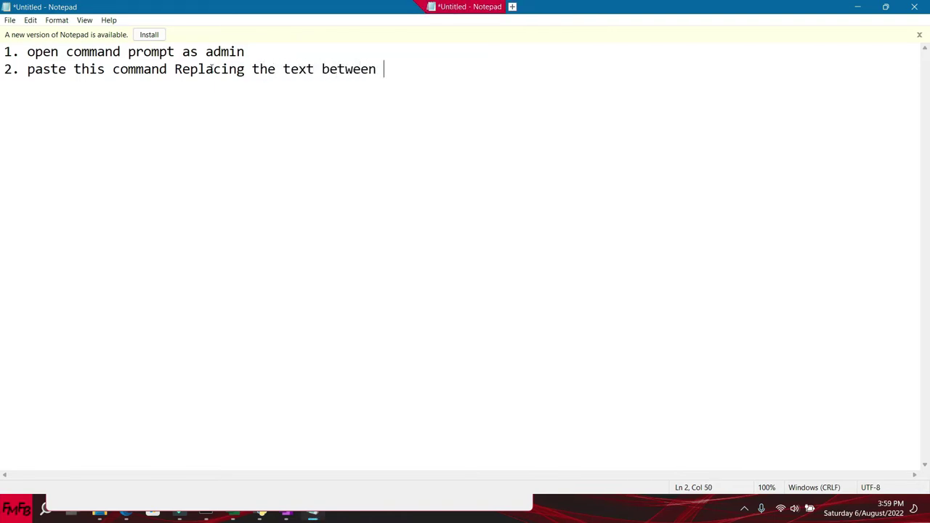
type("quotes wi")
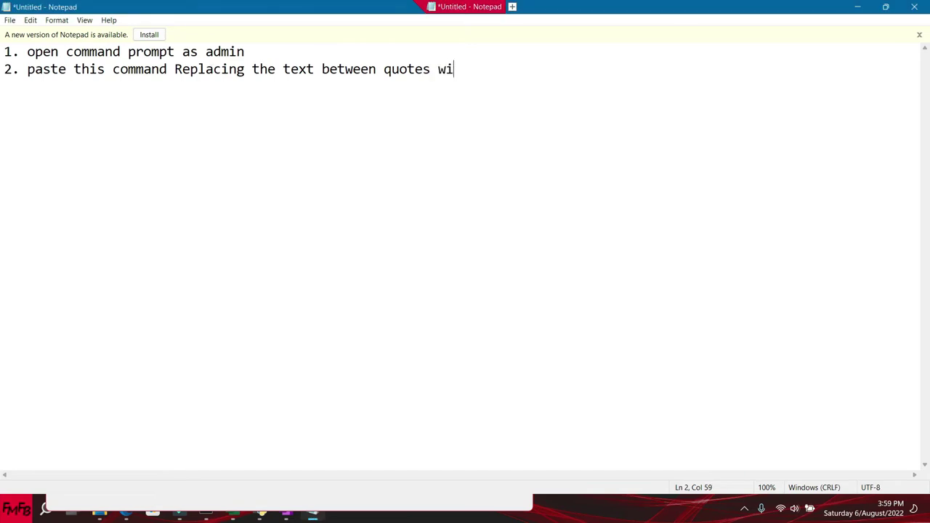
type("th your path")
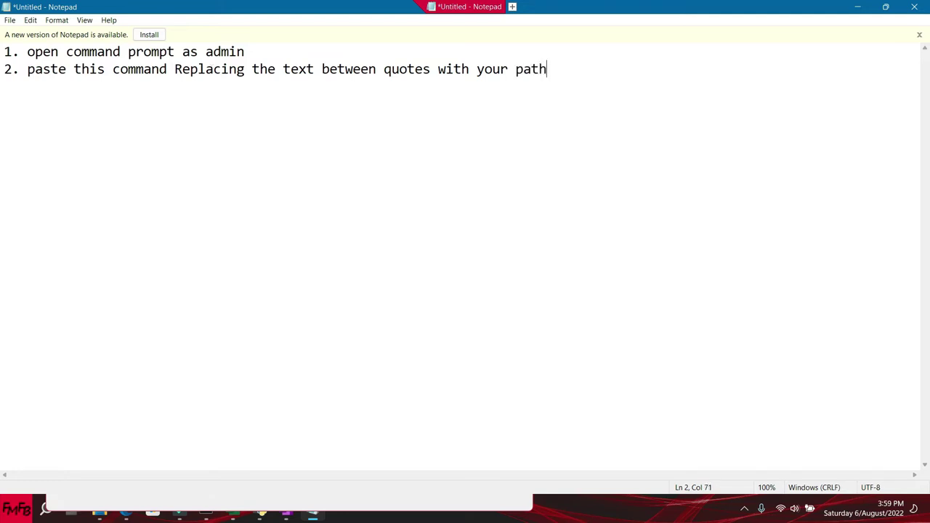
Renumber the paste-command step to 3 and insert a blank line above it.
left_click(4, 69)
key("Delete")
type("3")
key("Return")
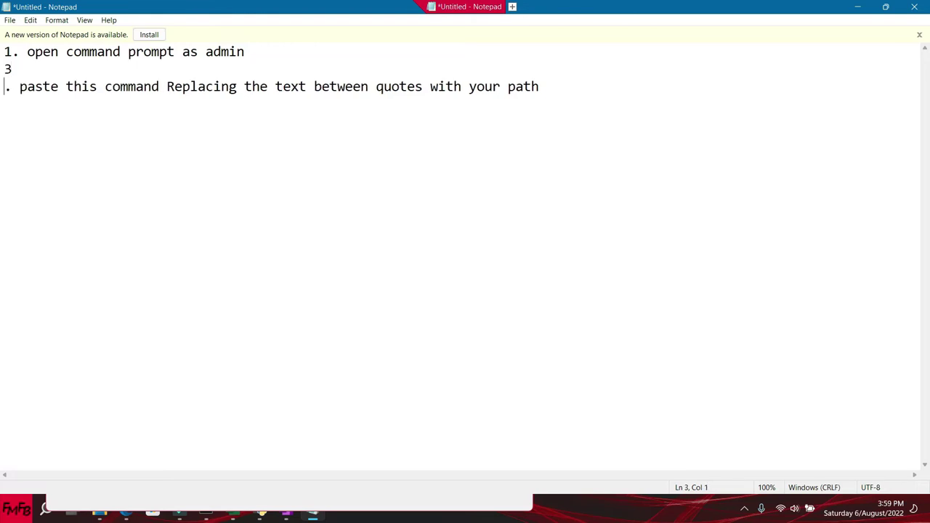
key("ctrl+z")
key("ctrl+z")
key("ctrl+z")
key("Left")
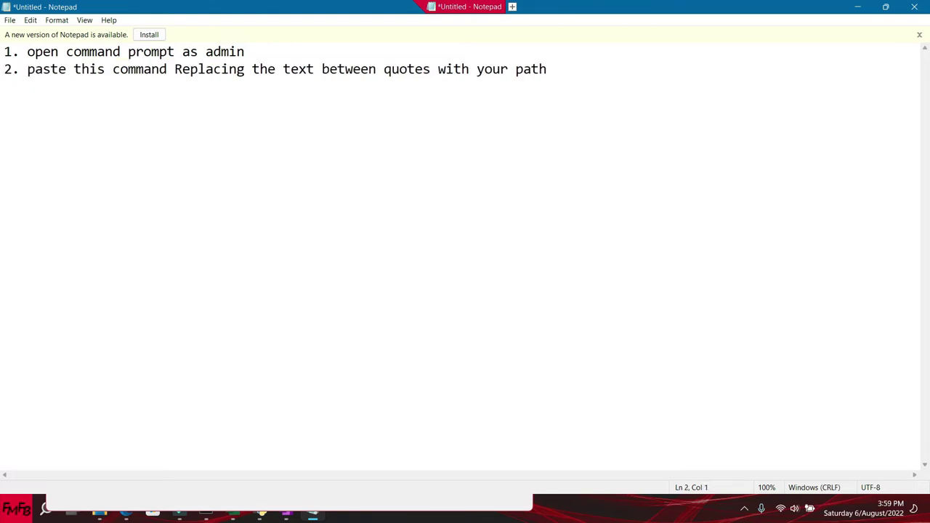
key("ctrl+y")
key("ctrl+y")
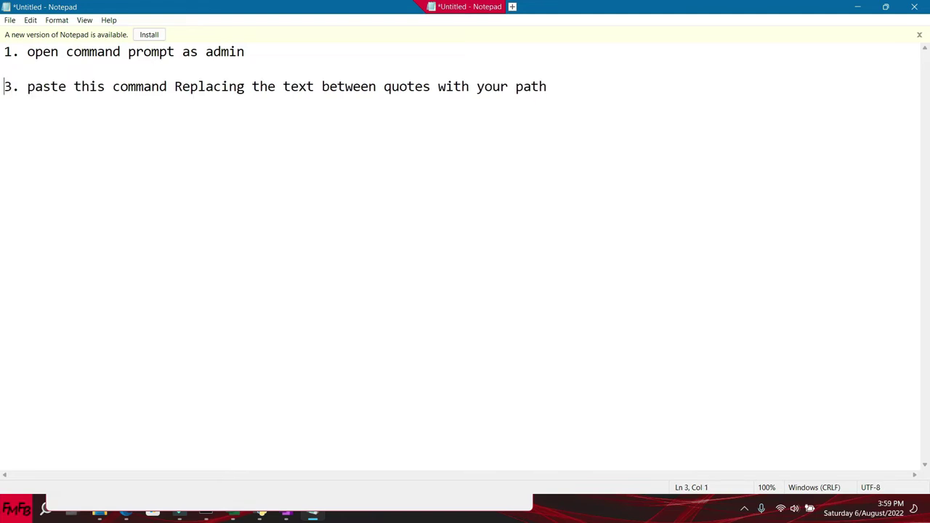
Type step 2: copy the avd folder contents from the C drive to an external source or another path.
type("2. Copy the contents")
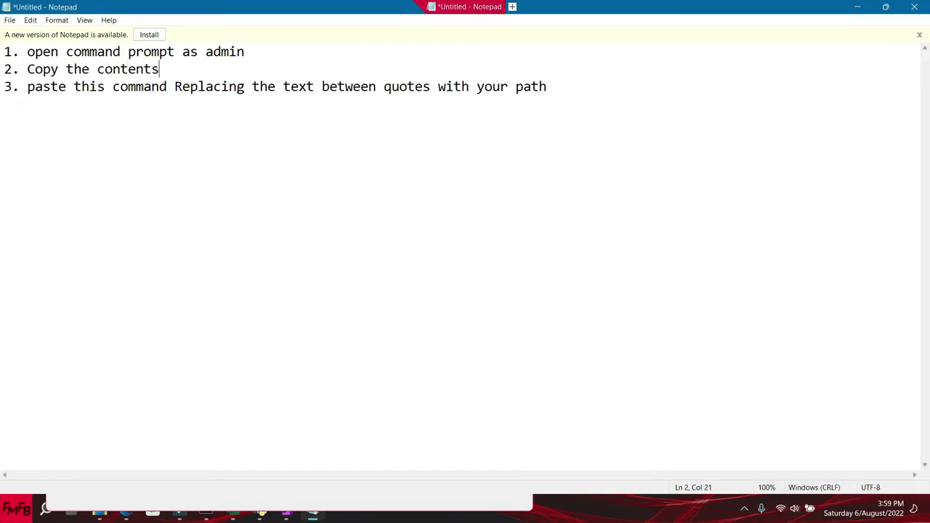
type(" of the avd folder ")
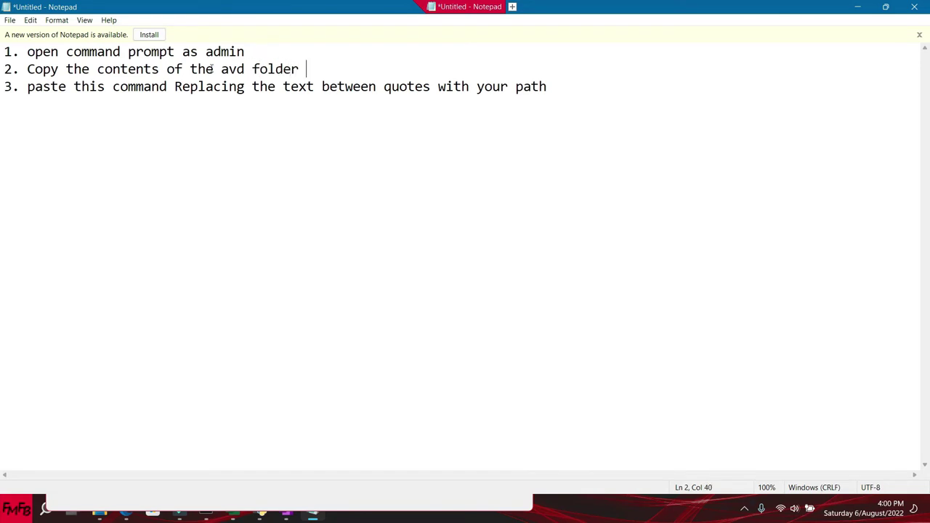
type("in c drive an")
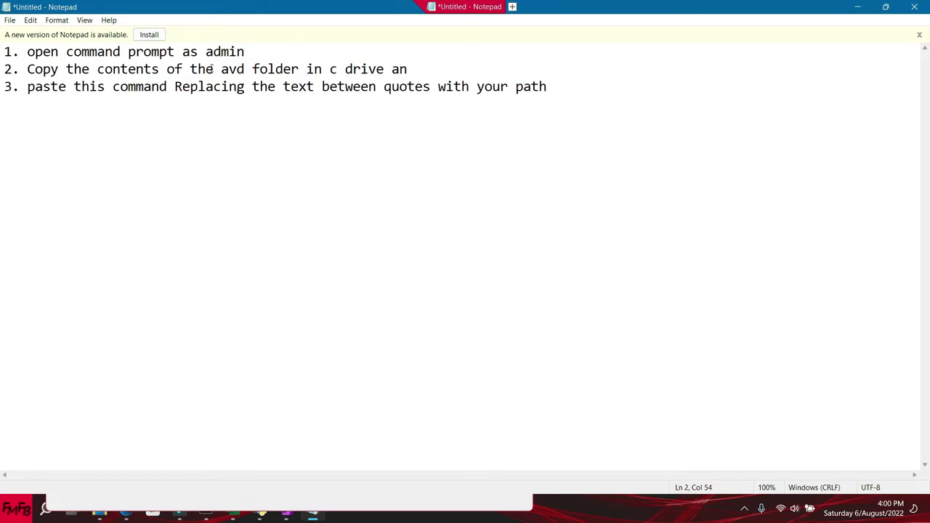
key("BackSpace")
type("d paste it in ")
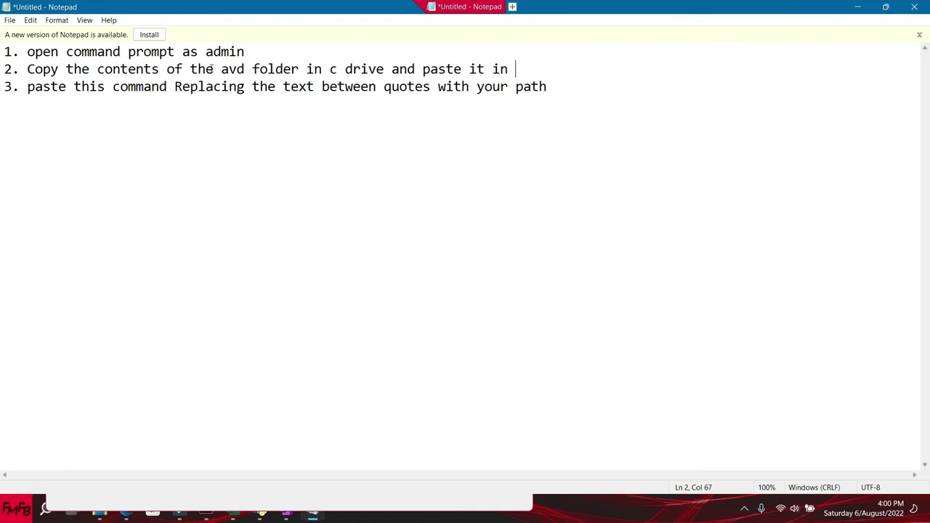
type("an external sourc")
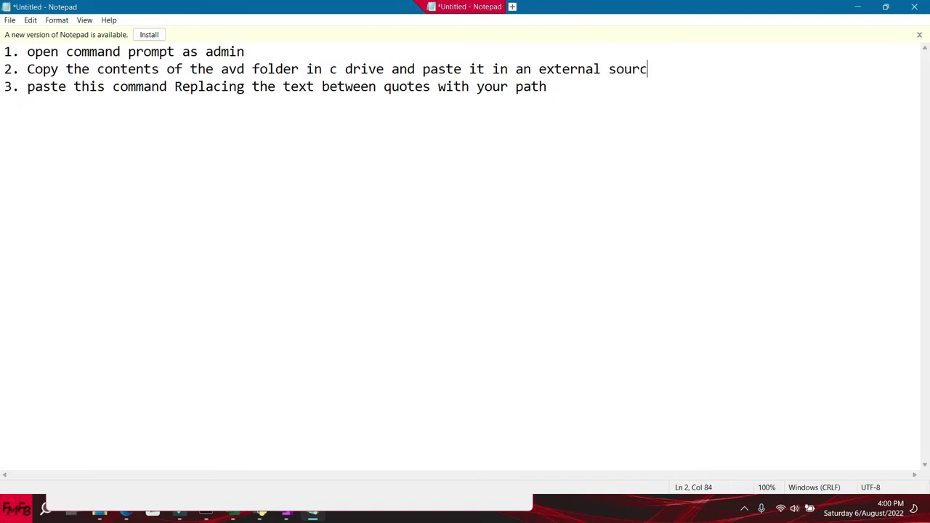
type("e or in another path")
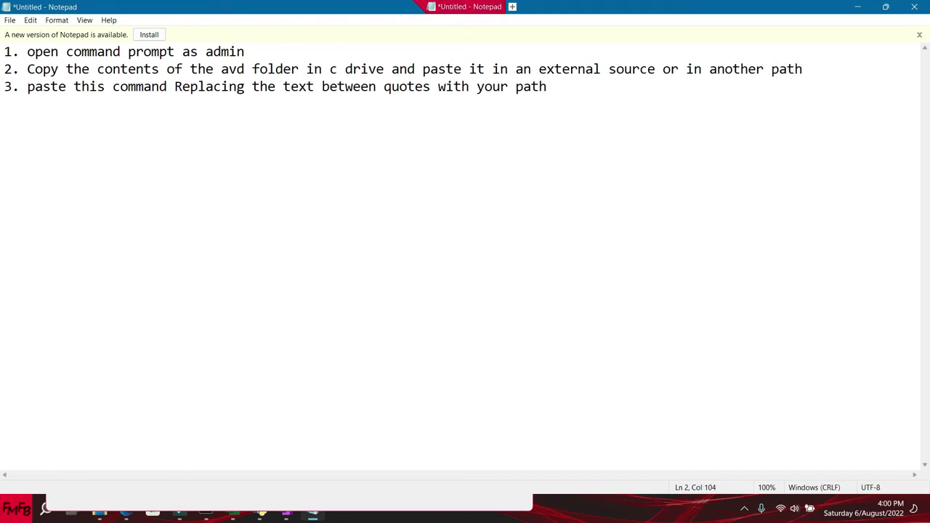
End step 3 with a colon and paste the setx ANDROID_SDK_HOME "External path" line below it.
key("Down")
type(":")
key("Return")
type("setx ANDROID_SDK_HOME \"External path\"")
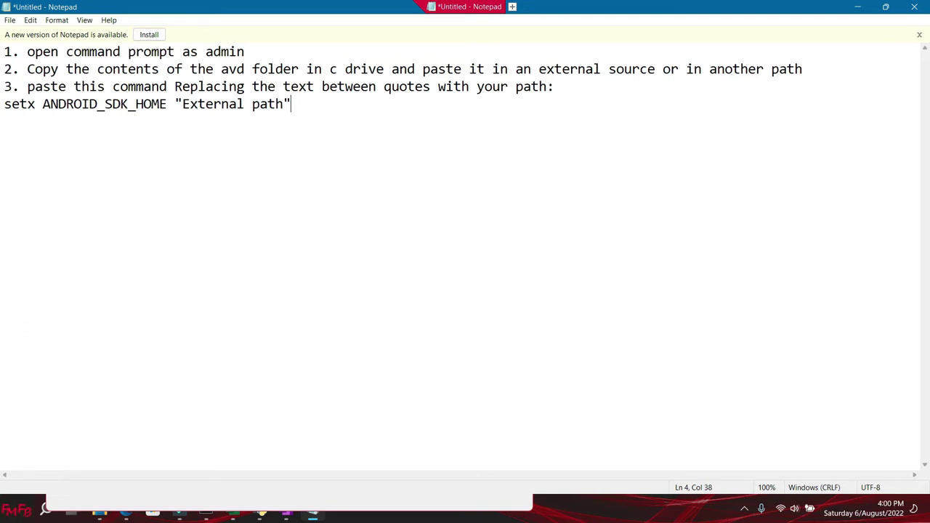
left_click(22, 513)
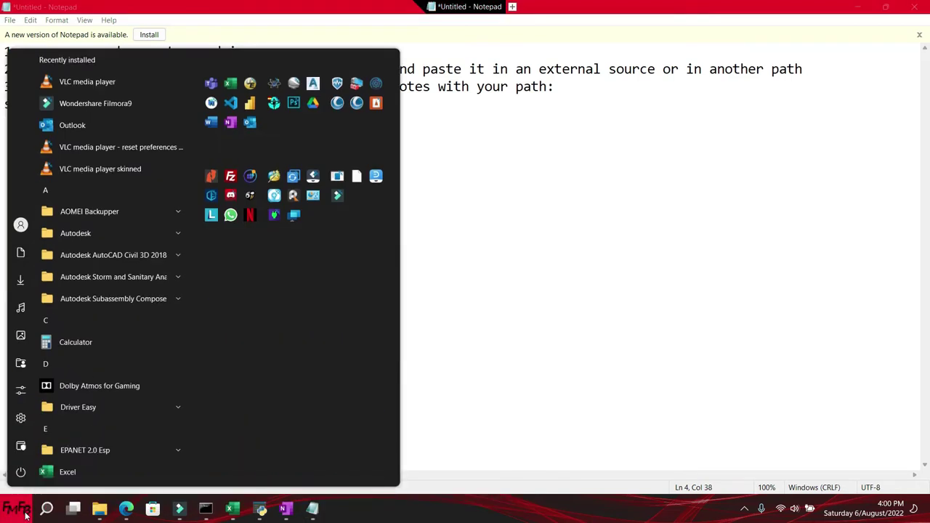
Run Command Prompt as administrator, paste the setx ANDROID_SDK_HOME command there, and return to Notepad.
type("co")
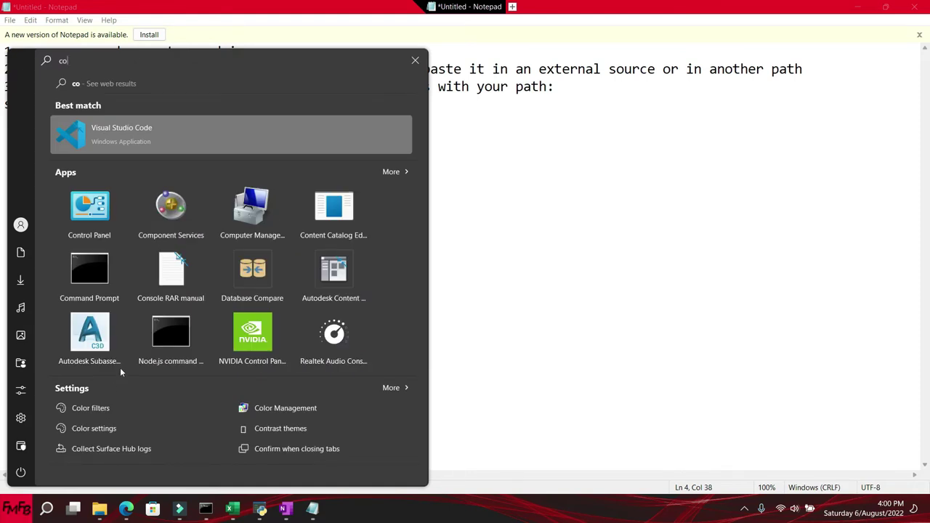
right_click(120, 293)
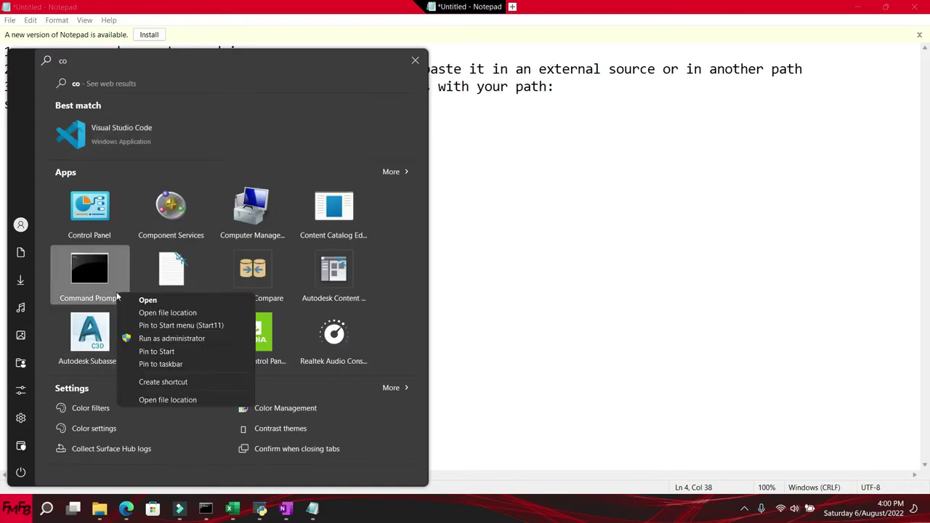
left_click(166, 339)
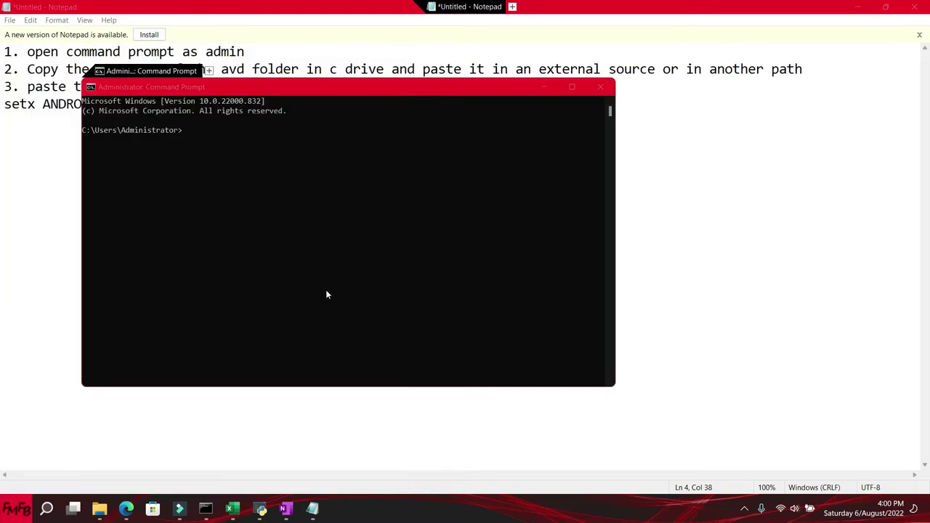
left_click(313, 234)
type("setx ANDROID_SDK_HOME \"External path\"")
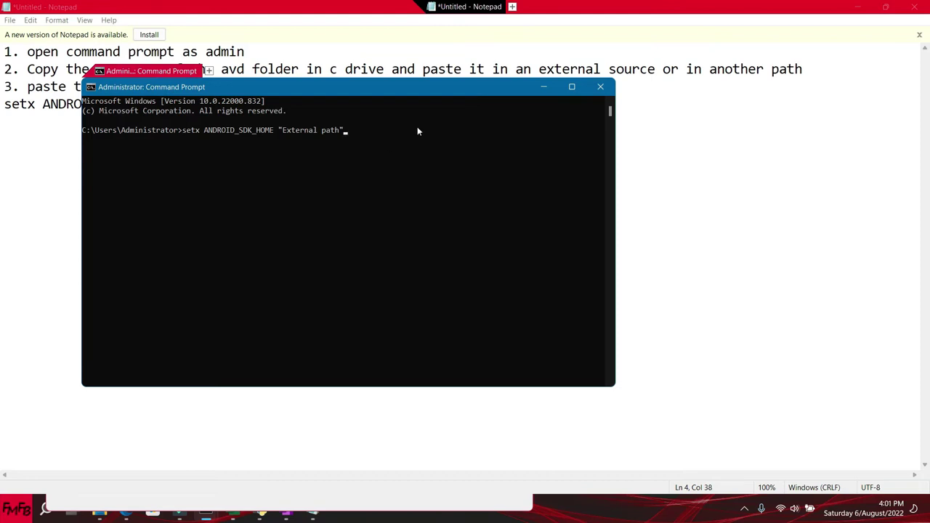
left_click(657, 114)
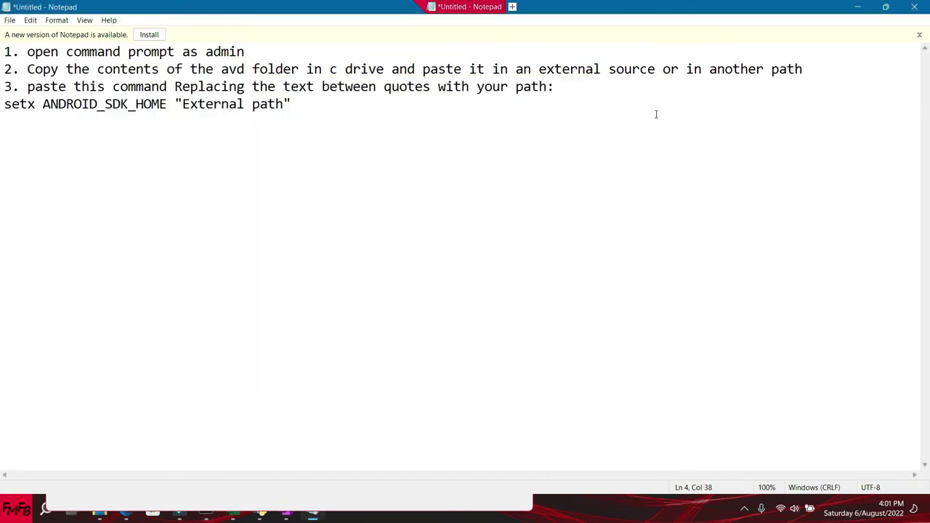
Add the line '4. After pasting the command press enter' below the setx command.
key("Return")
type("after")
key("Home")
type("4.")
key("Delete")
type("A")
key("End")
type("pasti")
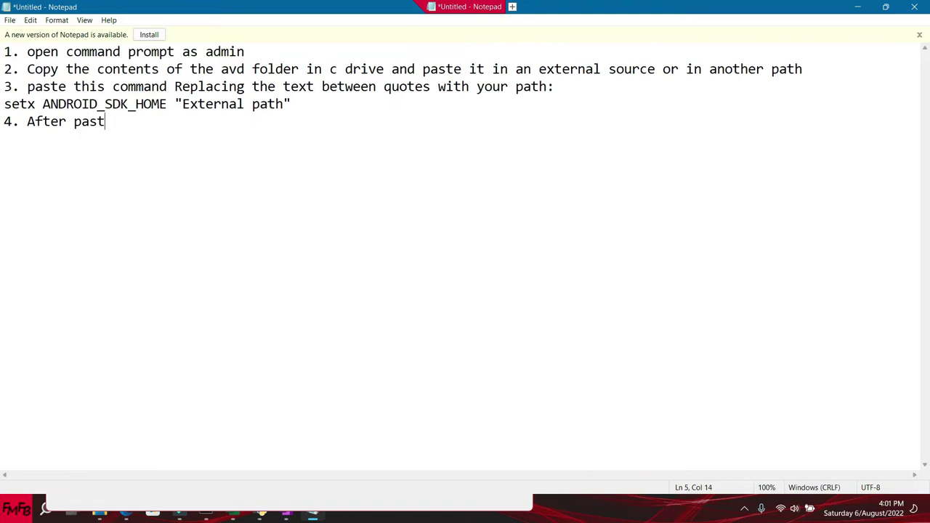
type("ng the command press enter")
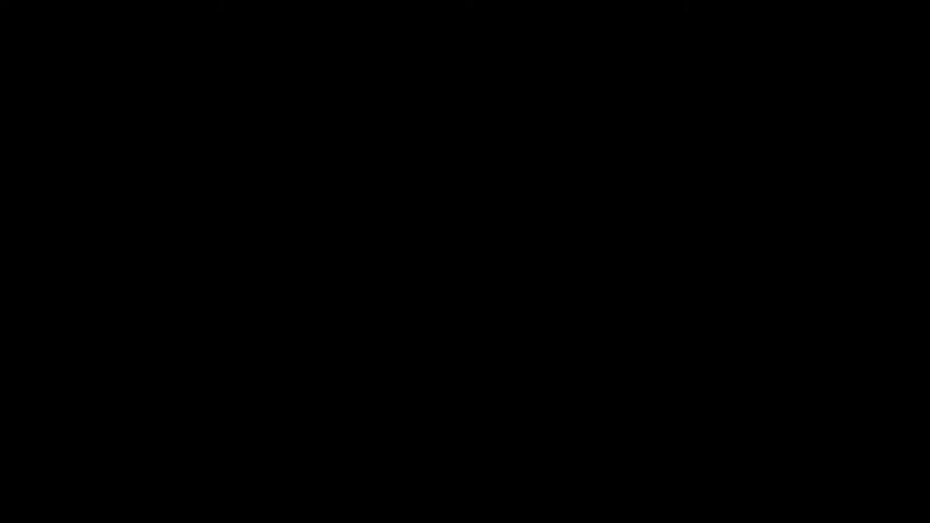
Enter =COLUMN() in cell BJ1, which returns 62.
left_click(698, 147)
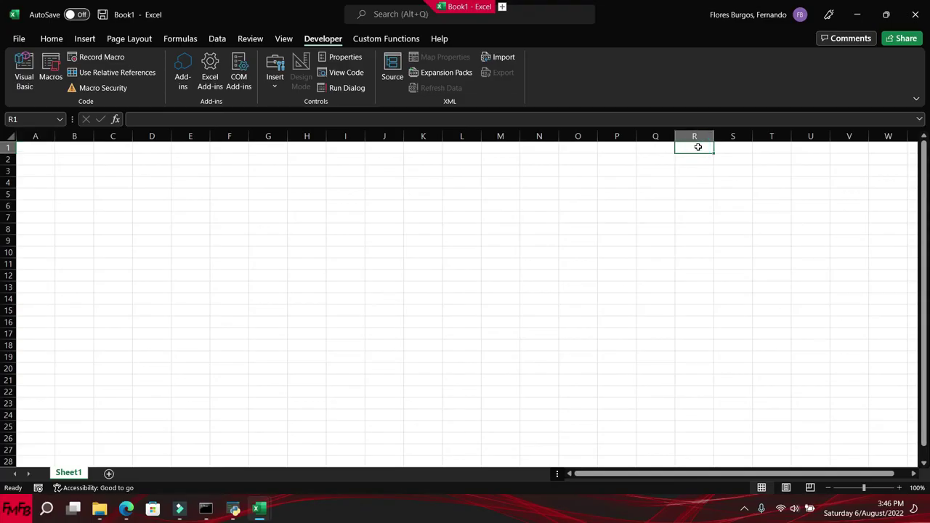
key("Right")
key("Right")
key("Right")
key("Right")
key("Right")
key("Right")
key("Right")
key("Right")
key("Right")
key("Right")
key("Right")
key("Right")
key("Right")
key("Right")
key("Right")
key("Right")
key("Right")
key("Right")
key("Right")
key("Right")
key("Right")
key("Right")
key("Right")
key("Right")
key("Right")
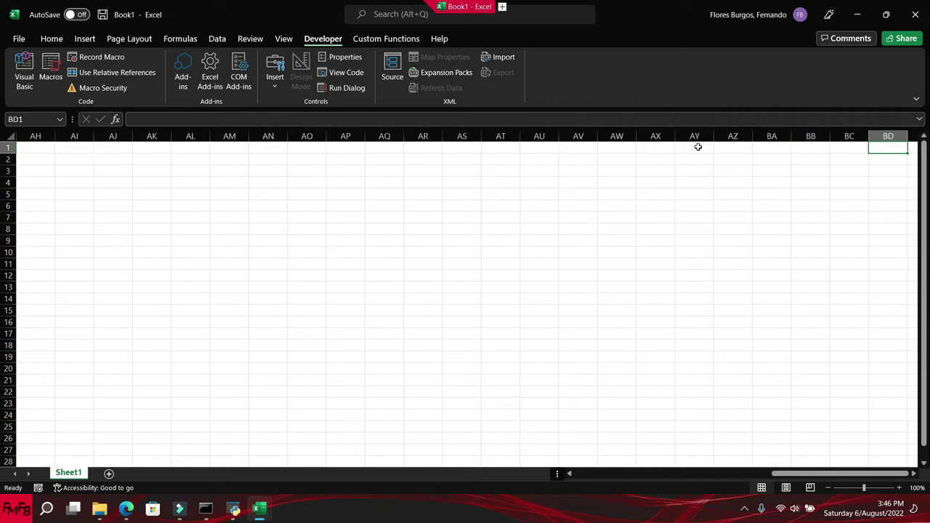
type("=column(")
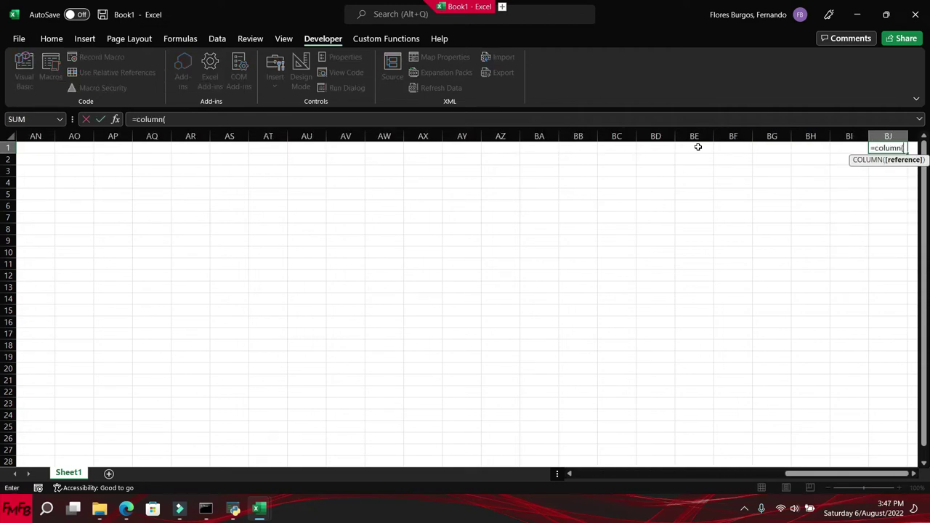
key("Return")
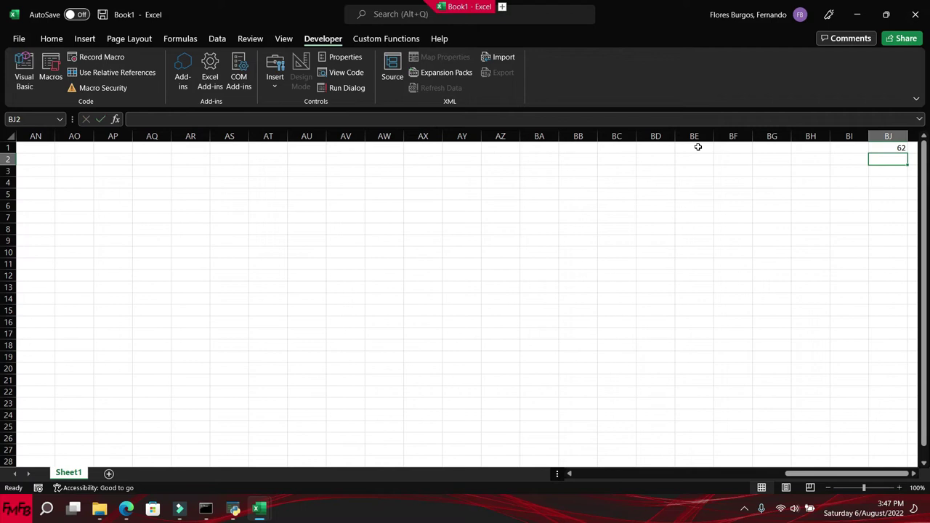
Go back to cell A1 and switch to the Visual Basic editor.
key("Up")
key("ctrl+Home")
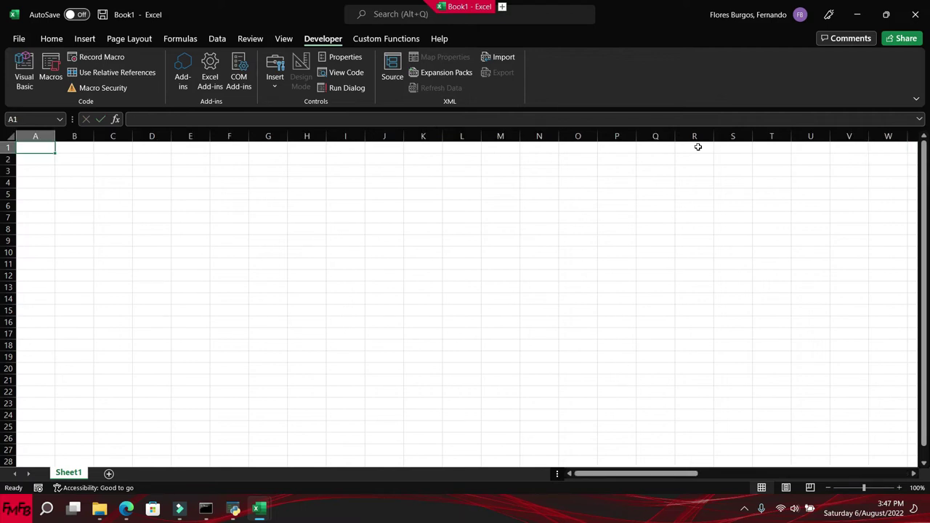
key("alt+Tab")
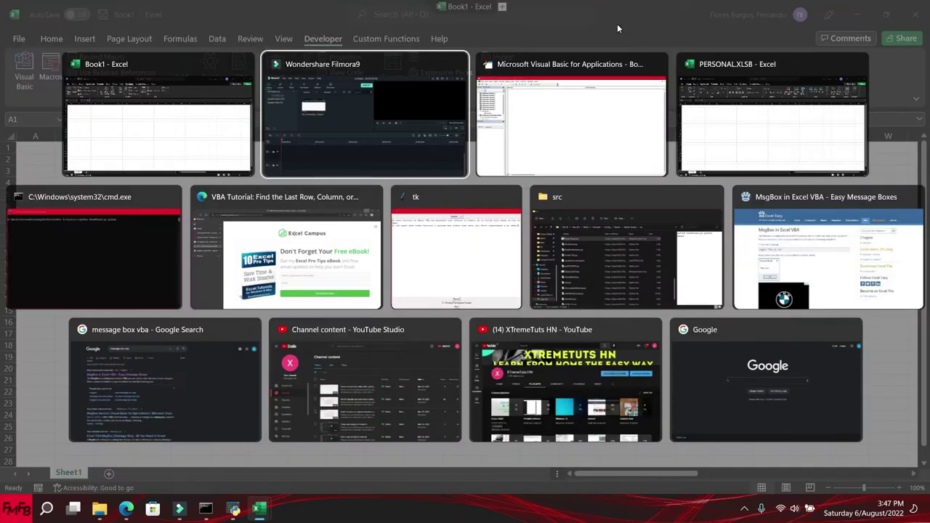
key("Tab")
Start a lastcol macro with lc = Cells(1, Columns.Count).End(xlToLeft).Column.
type("sub ")
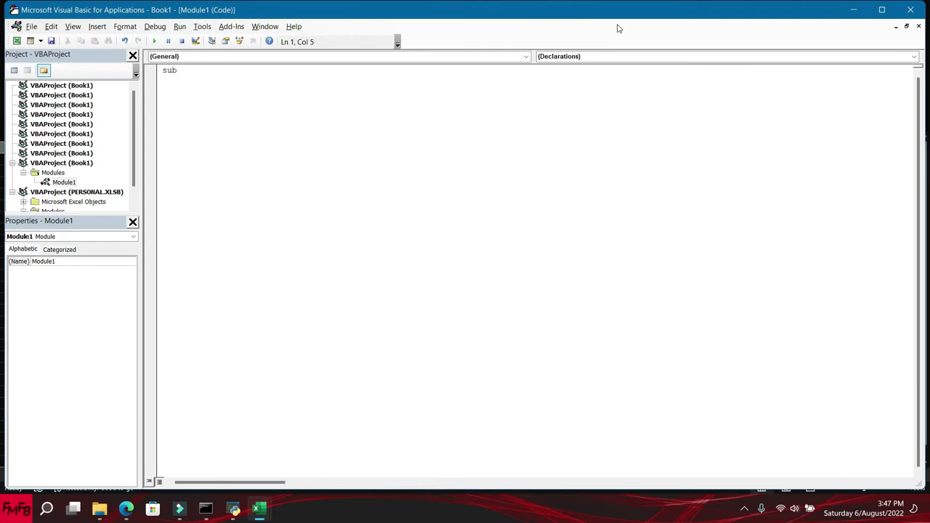
type("1astcol")
key("Return")
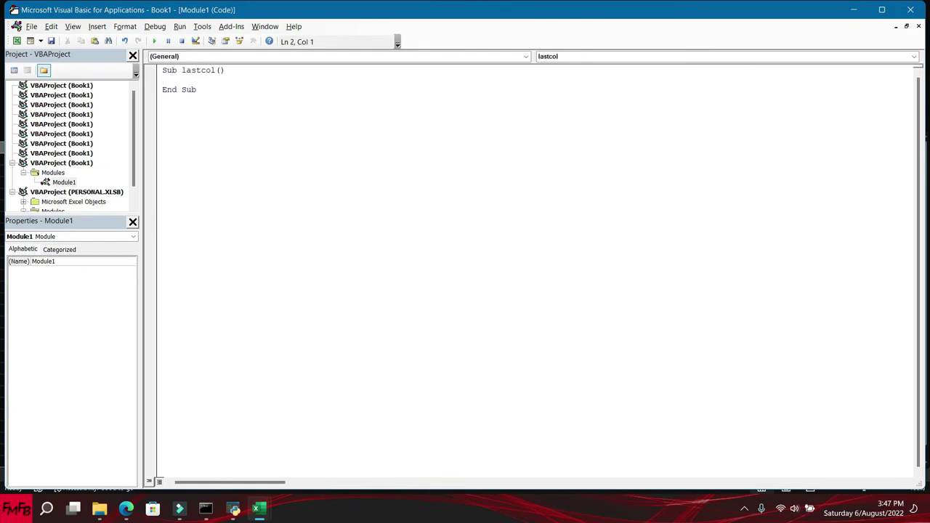
type("lcCells(1, Columns.Count).End(xlToLeft).Column")
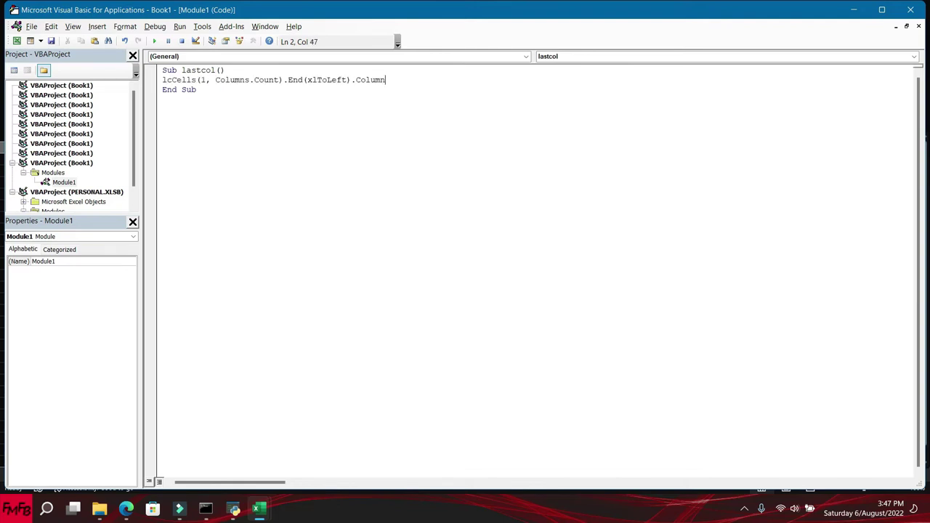
left_click(201, 80)
left_click(177, 80)
type("=")
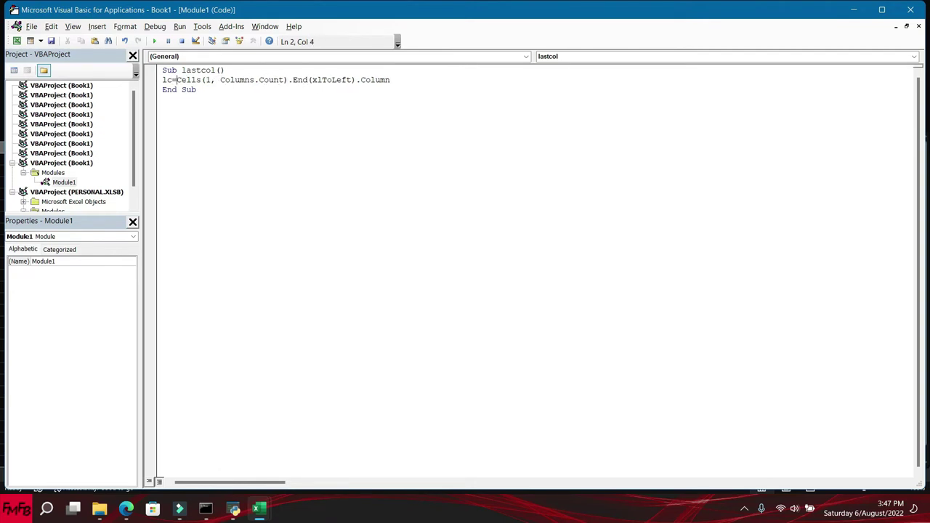
key("Return")
Add MsgBox("Last " & lc) and run the macro, which reports 'Last 62'.
type("msgbox(\"\"")
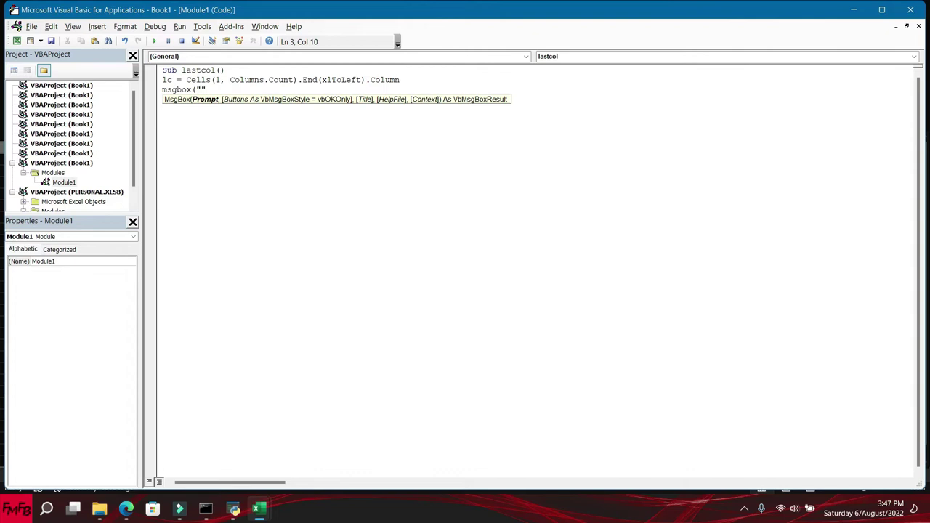
key("BackSpace")
type("Last \"")
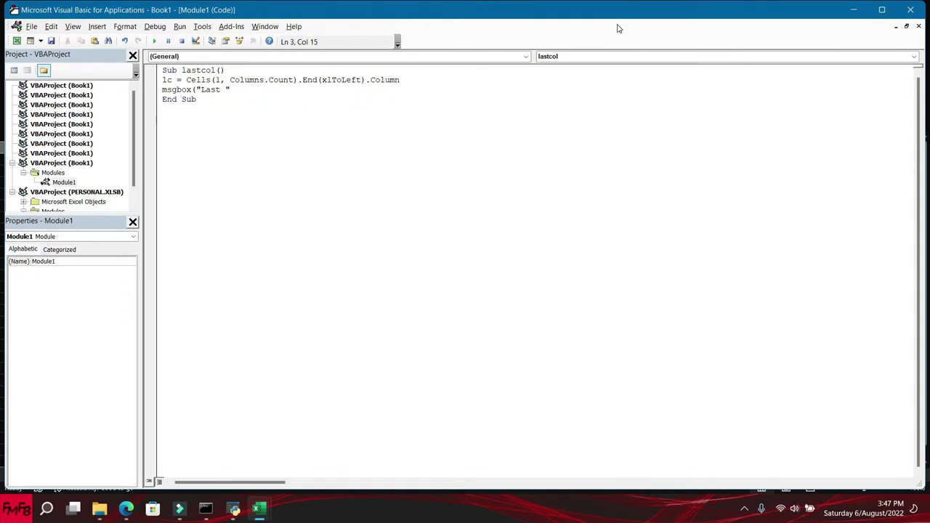
type(" & lc)")
key("alt+F11")
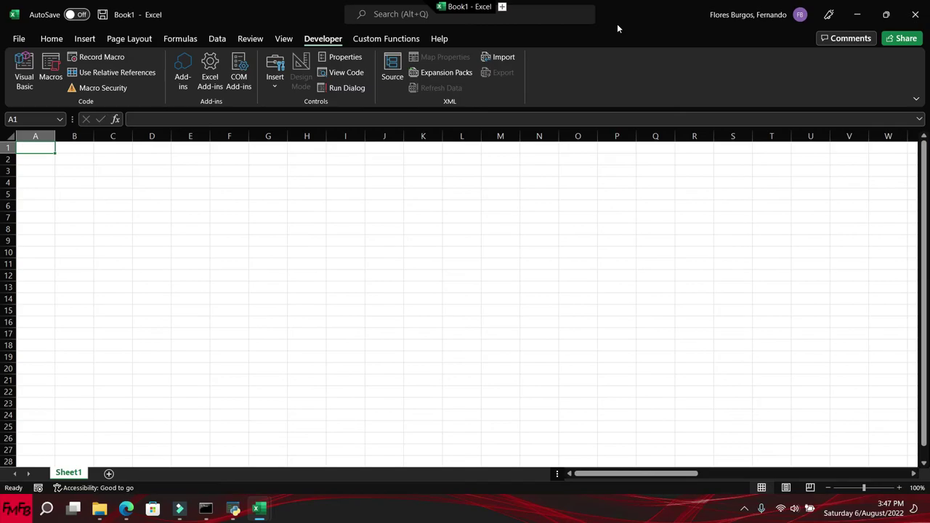
key("alt+F11")
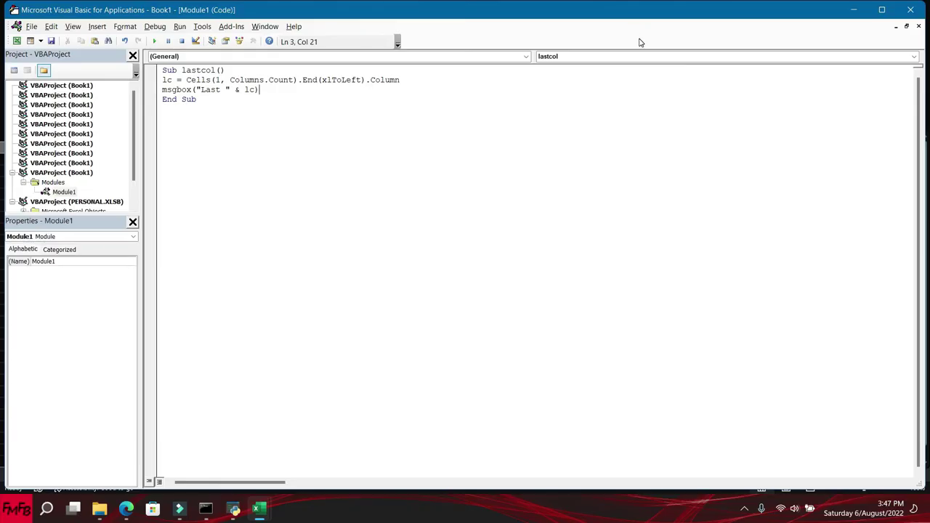
key("F5")
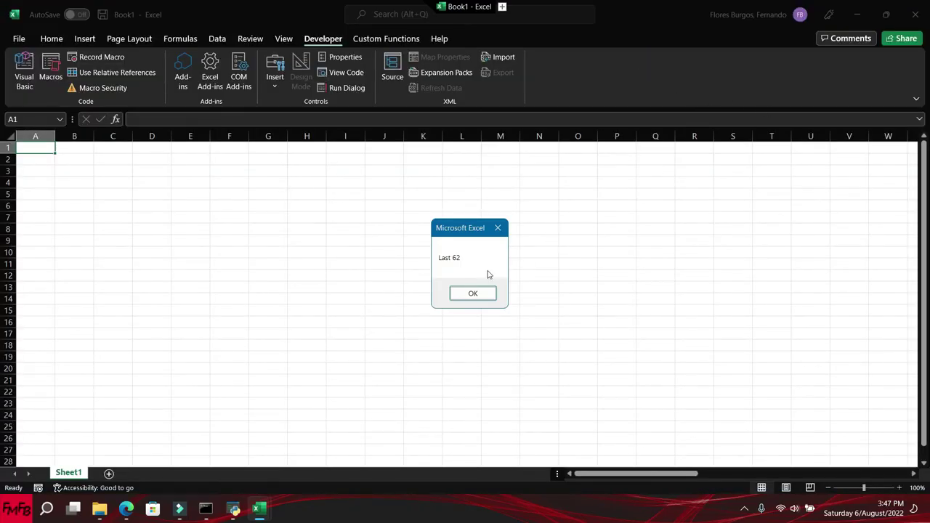
Close the 'Last 62' message and switch back to the Excel workbook.
left_click(474, 293)
key("alt+F11")
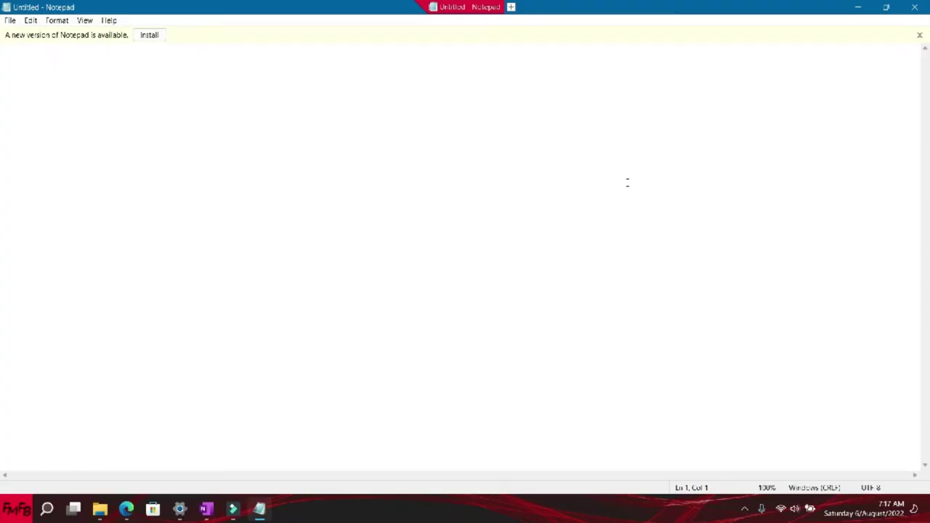
Type the heading 'Steps need be to be taken:' and set it to 18-point font.
type("Steps need he  to be taken:")
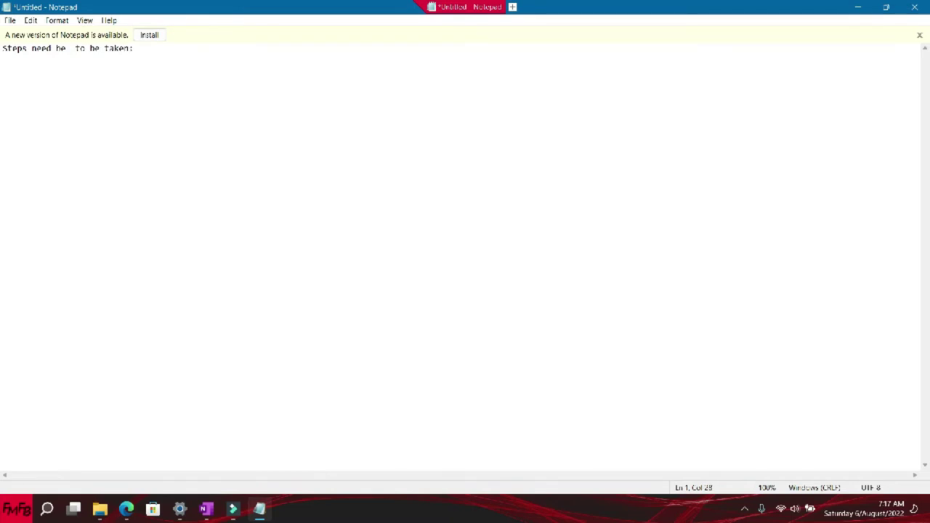
key("shift+Home")
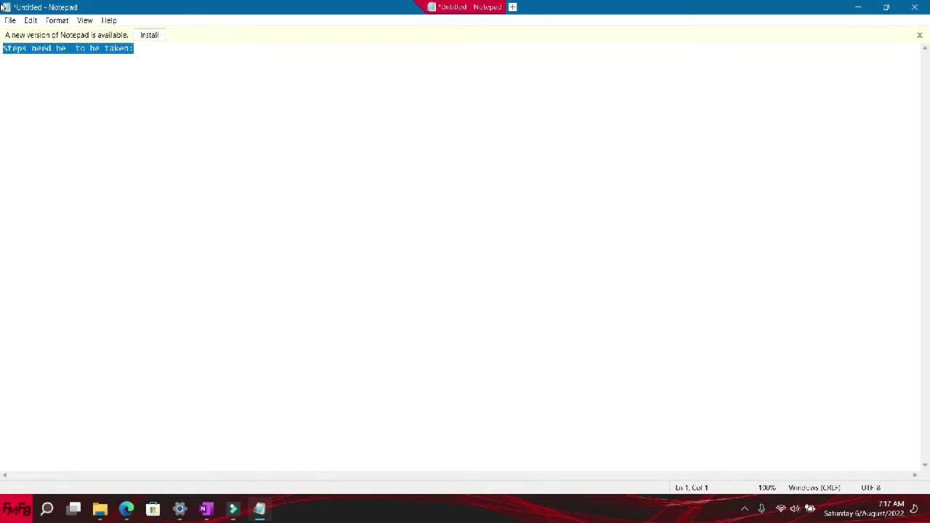
left_click(62, 20)
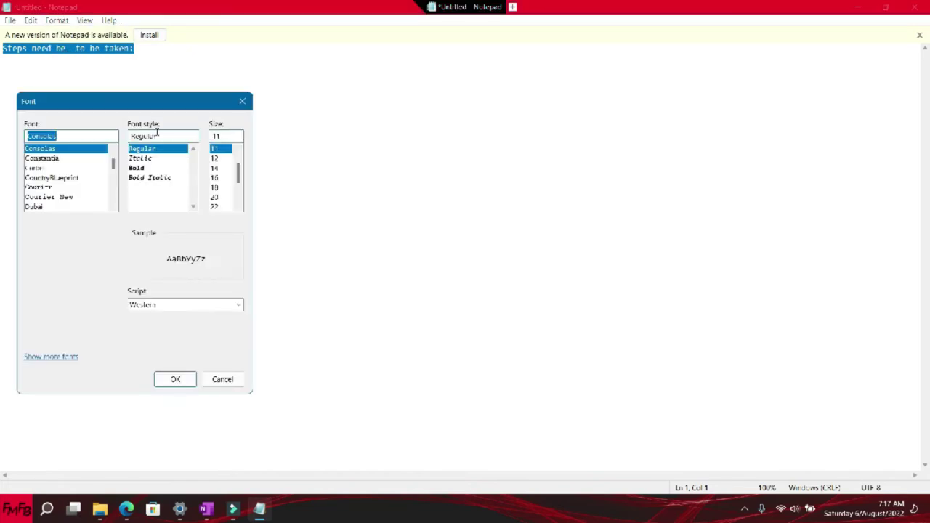
left_click(218, 188)
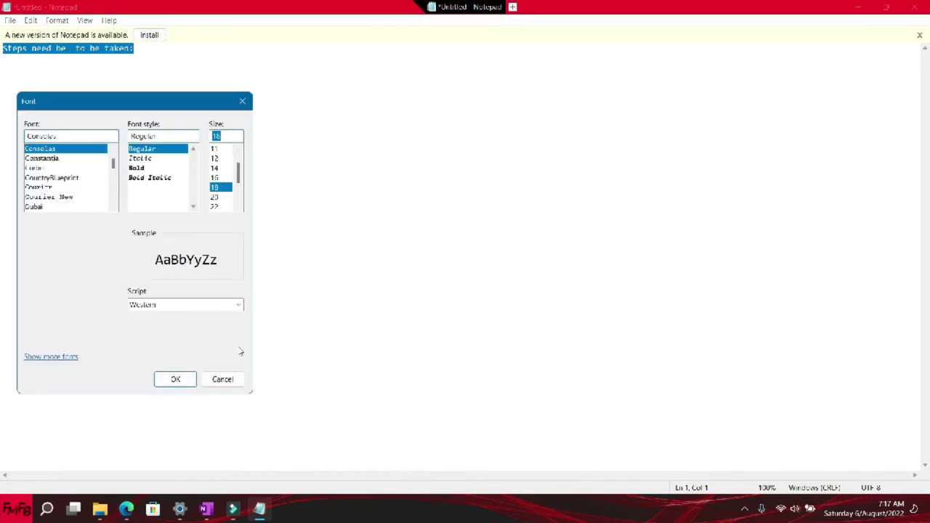
left_click(183, 381)
Start a new line below the heading with '1Root your Phone'.
left_click(288, 292)
key("Return")
type("1")
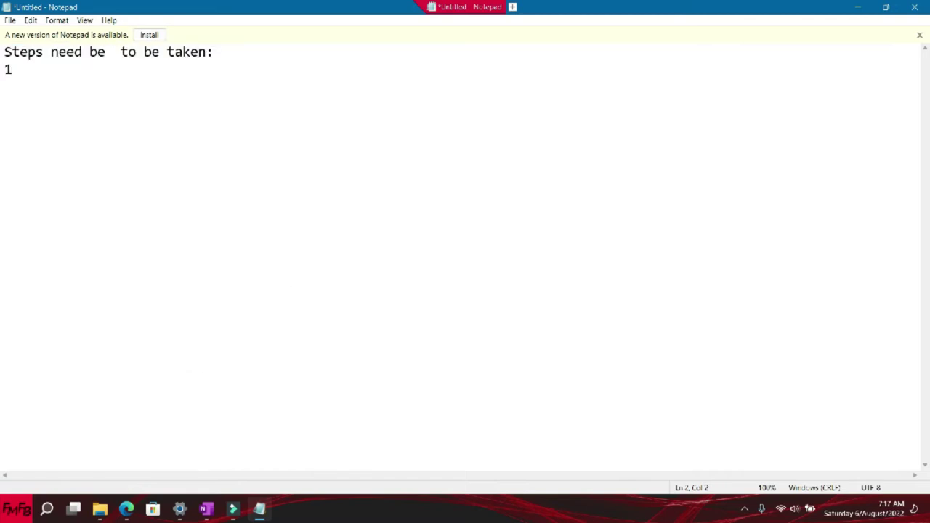
type("Root your ")
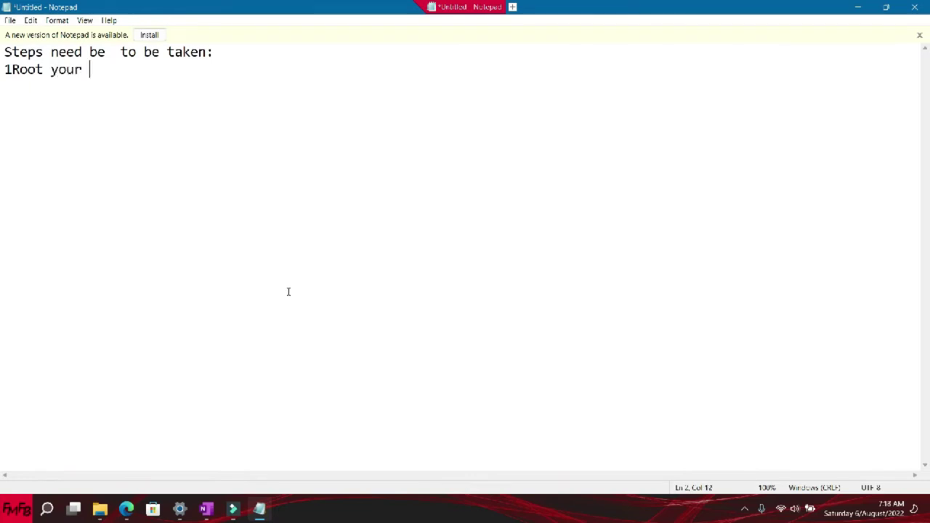
type("Phone")
Number step 1 properly and add step 2, 'Install a terminal emulator'.
key("Home")
key("Right")
type(". 2. ")
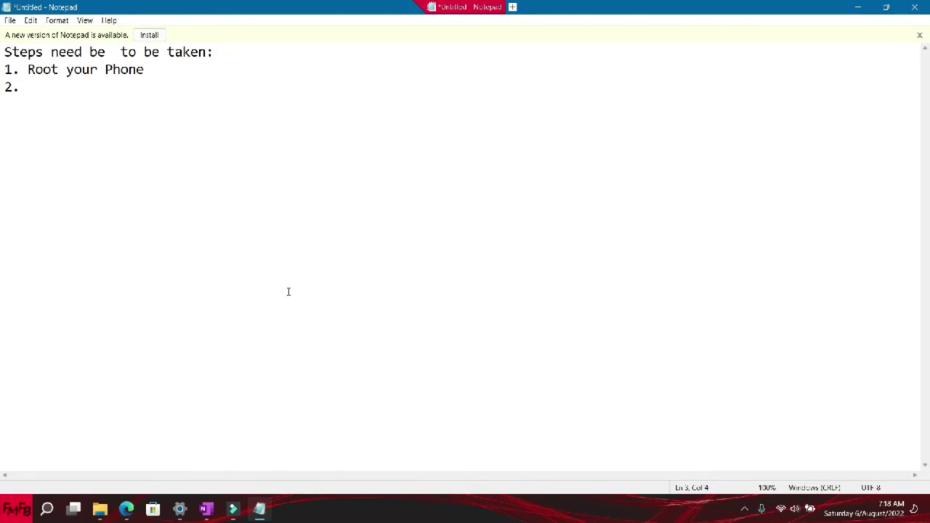
type("Install ")
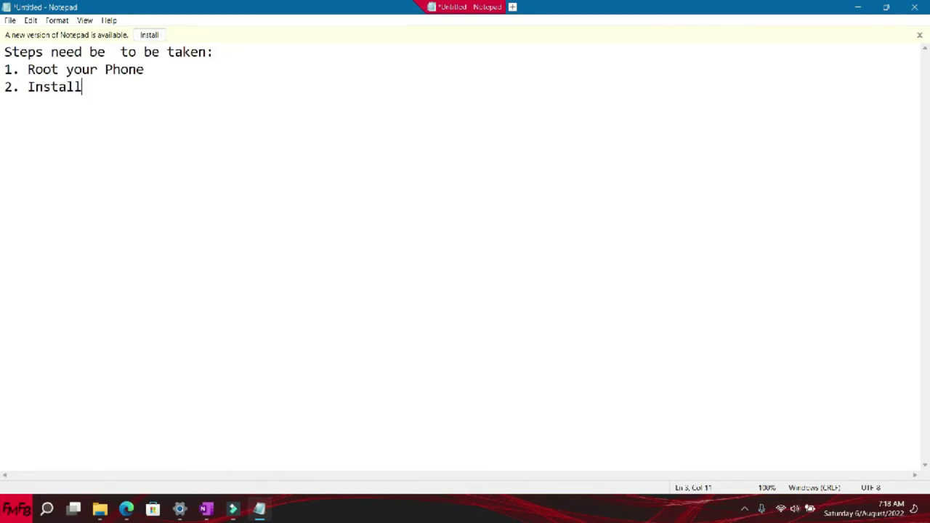
type("t")
key("BackSpace")
type("a terminal em")
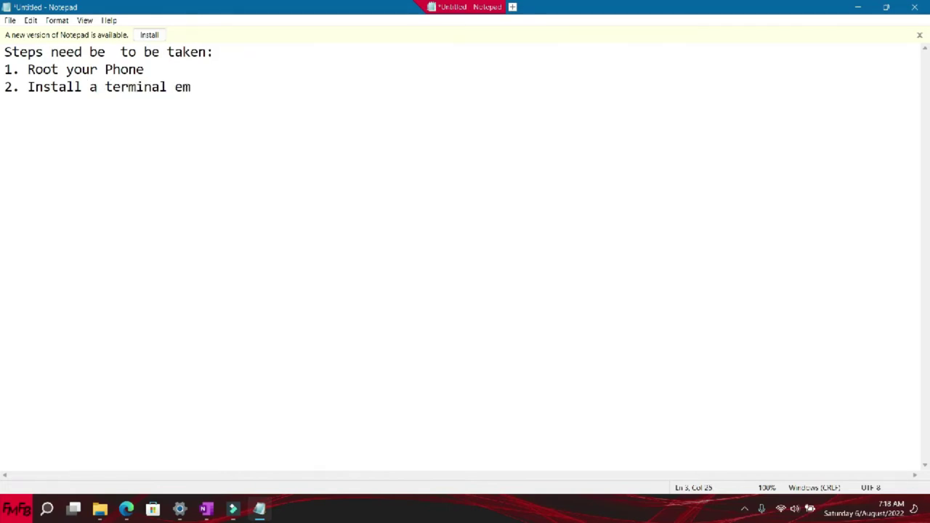
type("ulator")
Add step 3 with the pasted su and sm set-force-adoptable true commands and the USB OTG closing line.
key("Return")
type("3. ru")
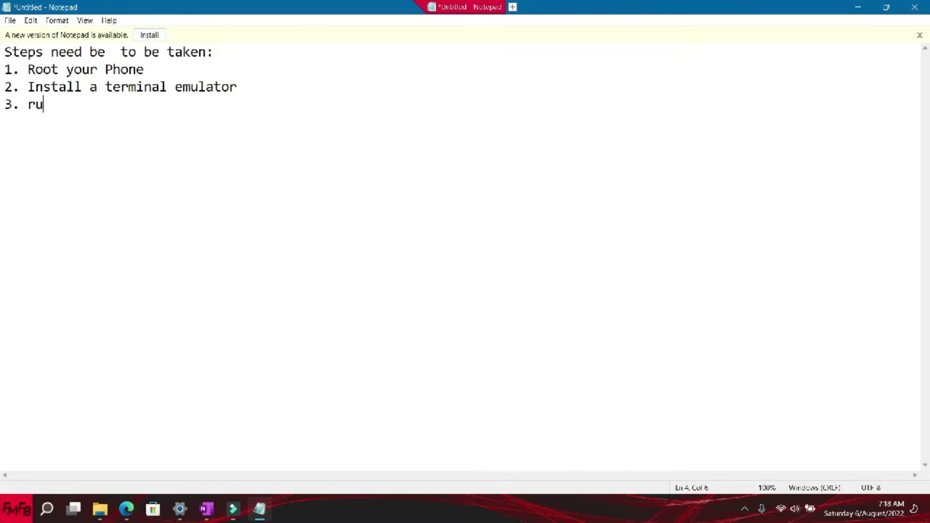
type("n these c")
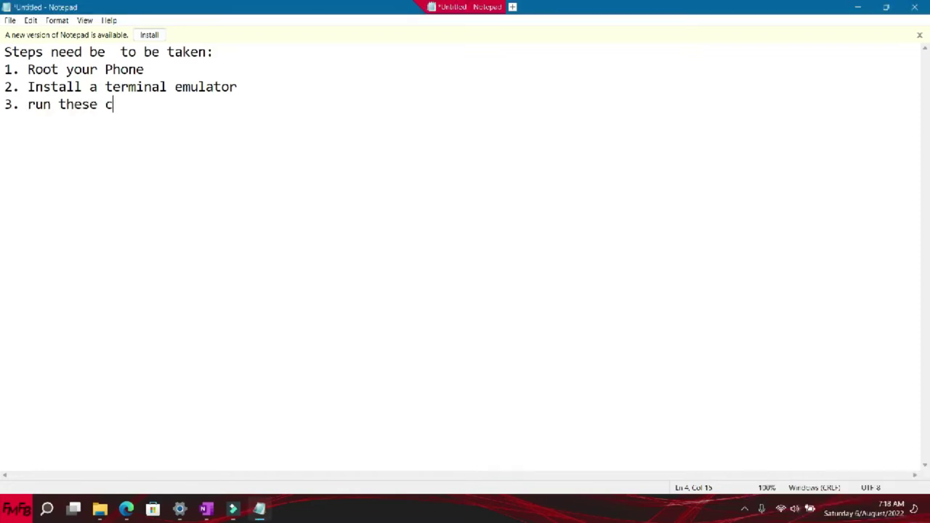
type("ommands:")
key("Return")
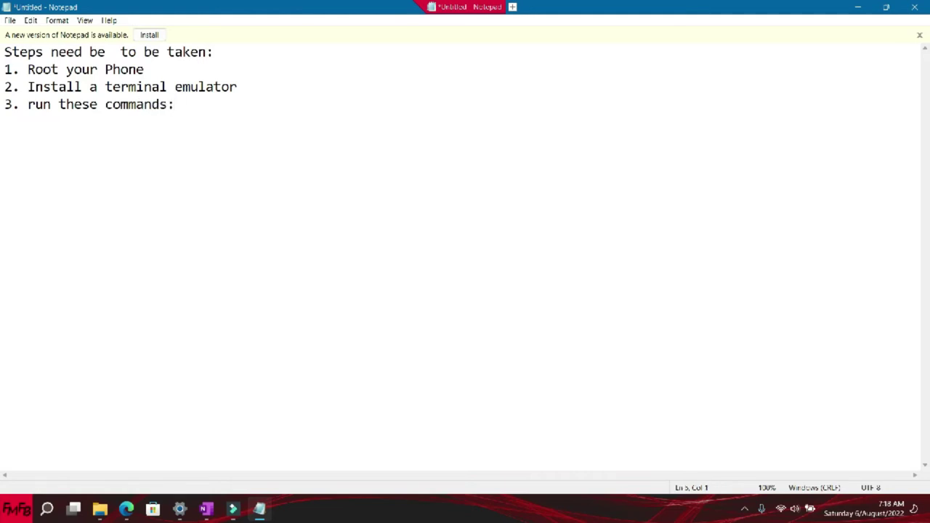
type("su sm set-force-adoptable true")
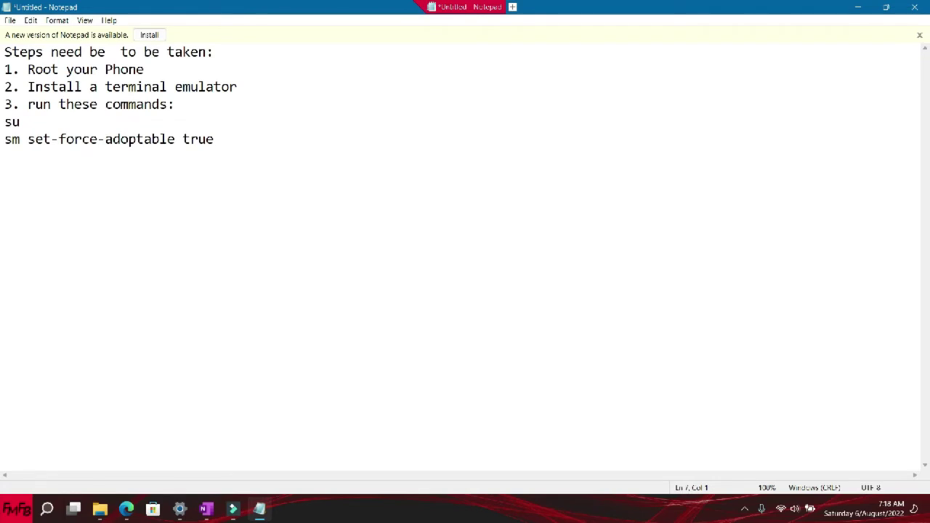
type("now connect")
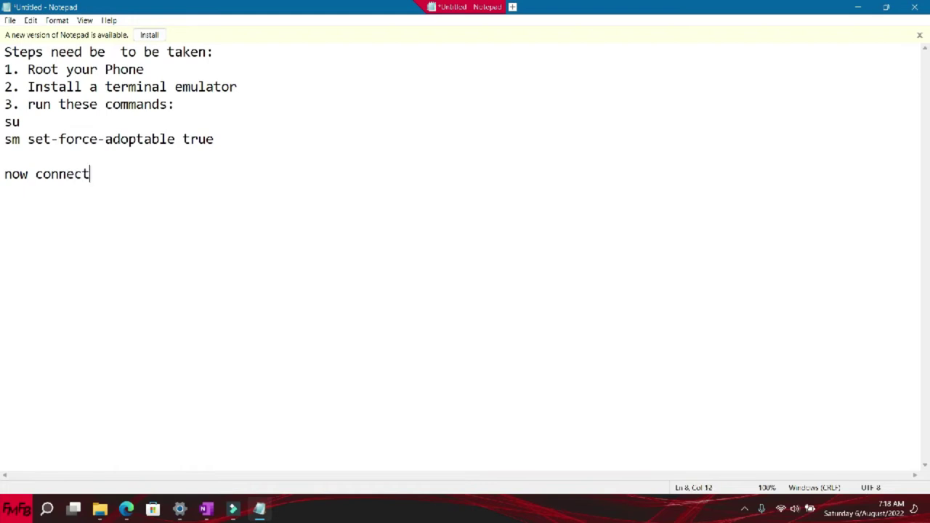
type(" your usb OTG")
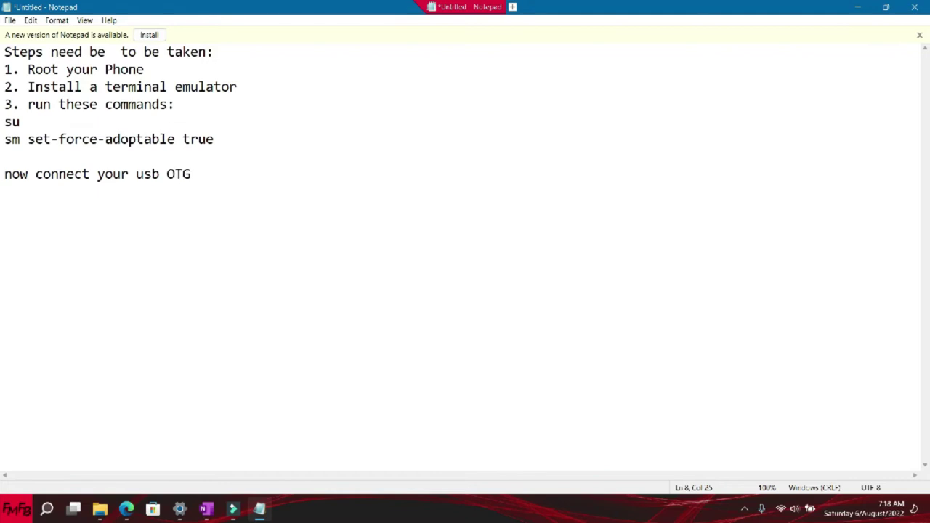
type(" and play music from any external storage")
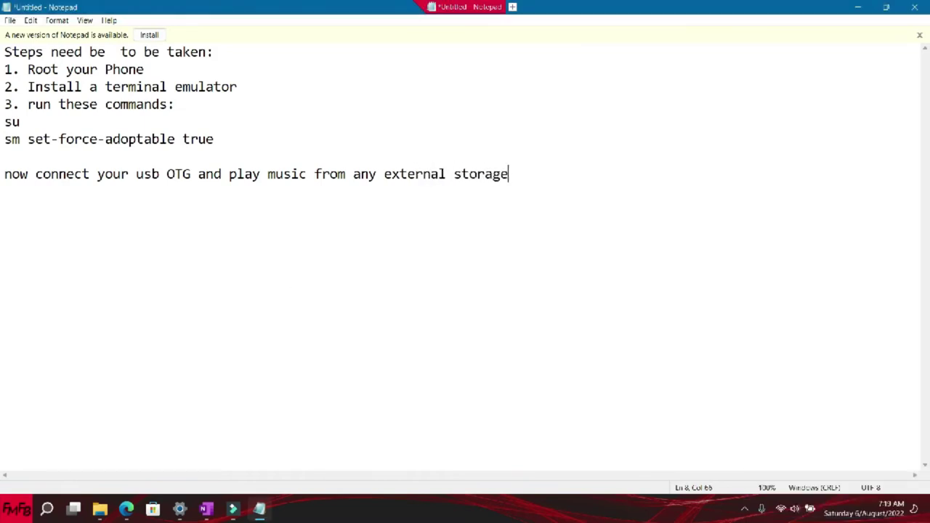
type(".")
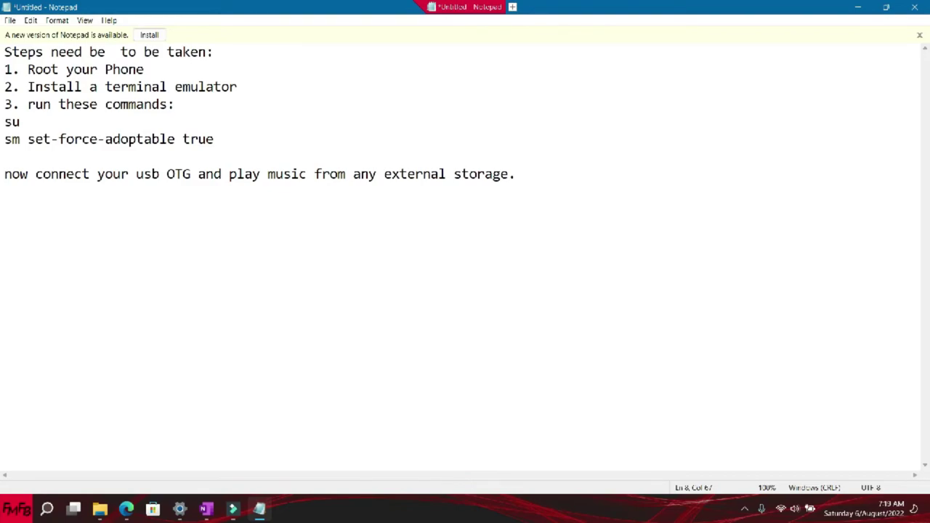
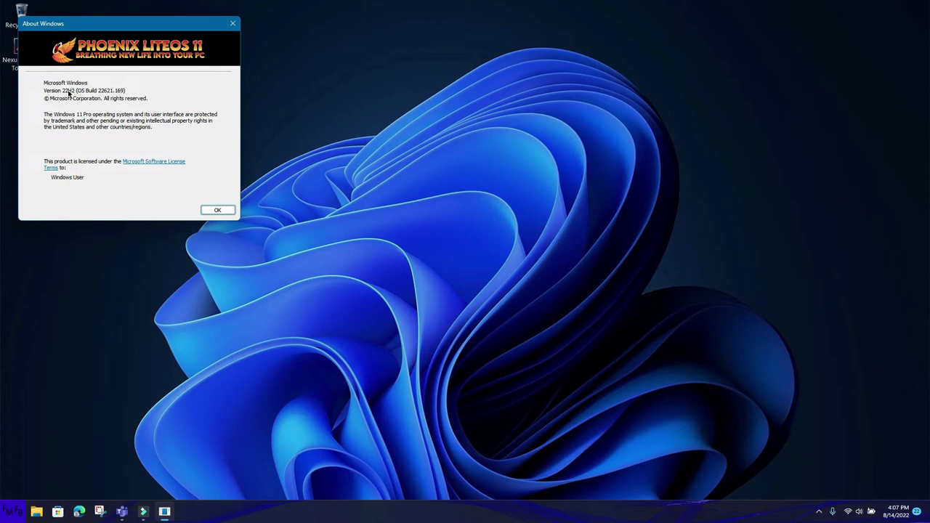
Close About Windows and open File Explorer on This PC, briefly adding then closing a second tab.
left_click(210, 211)
key("super+e")
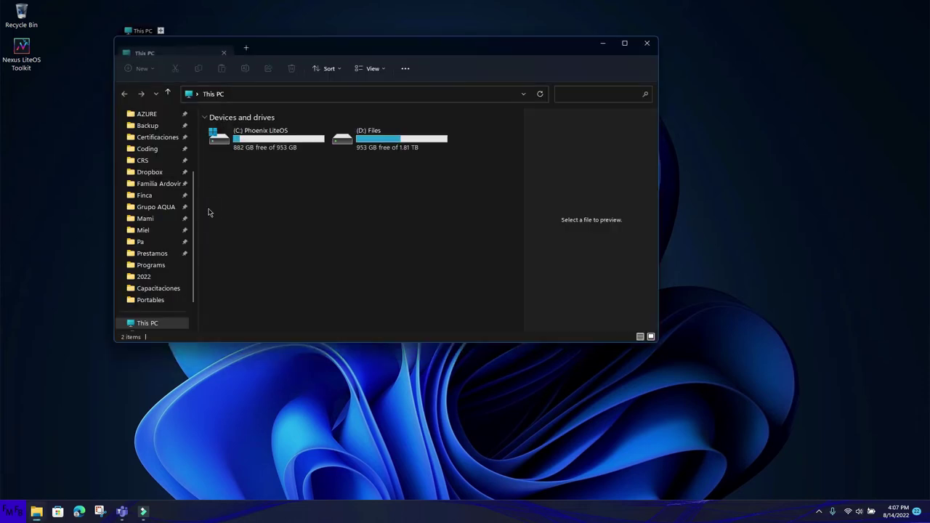
left_click(245, 51)
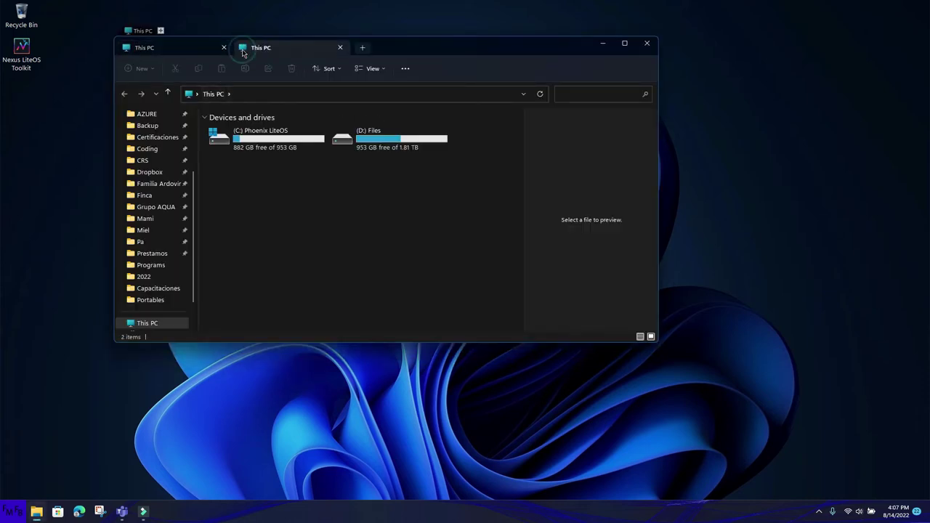
left_click(207, 46)
left_click(252, 52)
left_click(251, 48)
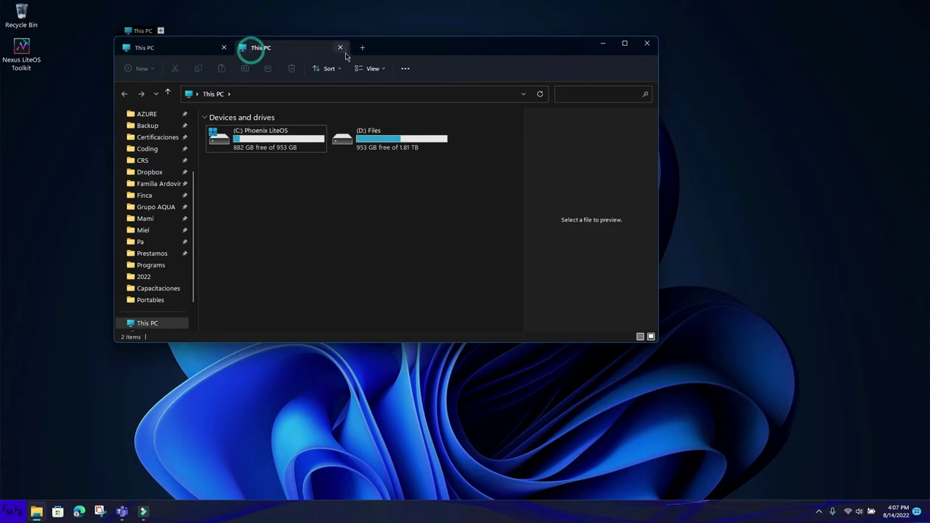
left_click(340, 47)
View the C: drive's Properties, then close them.
right_click(287, 134)
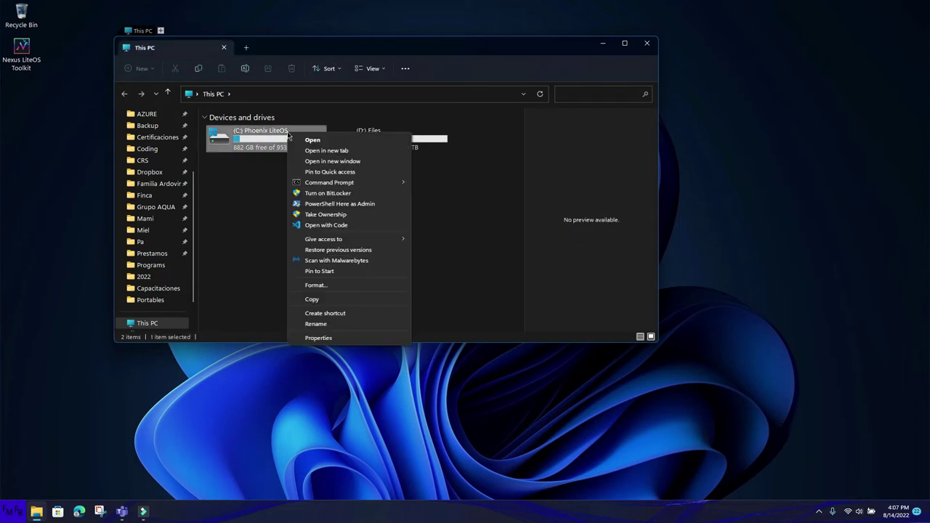
left_click(324, 339)
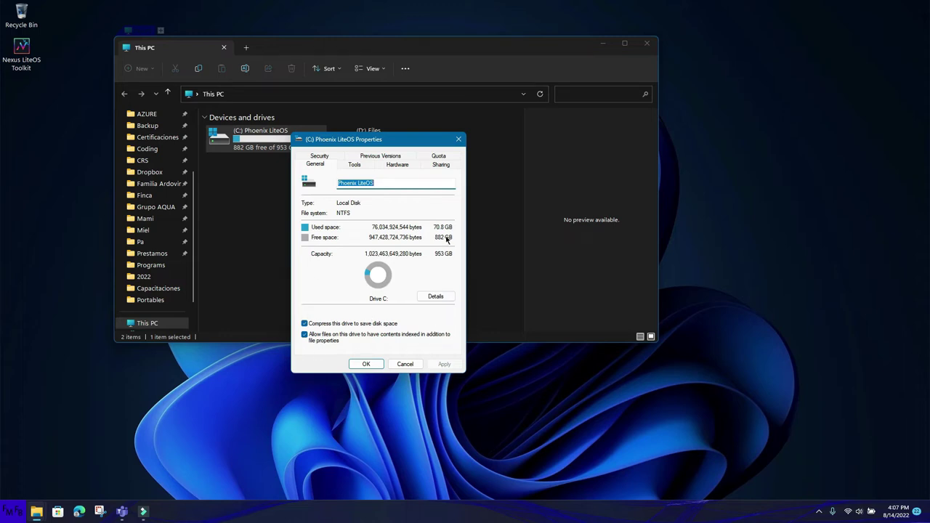
left_click(457, 139)
Browse the Start menu app list, expand the Autodesk AutoCAD Civil 3D folder, then dismiss it.
left_click(13, 511)
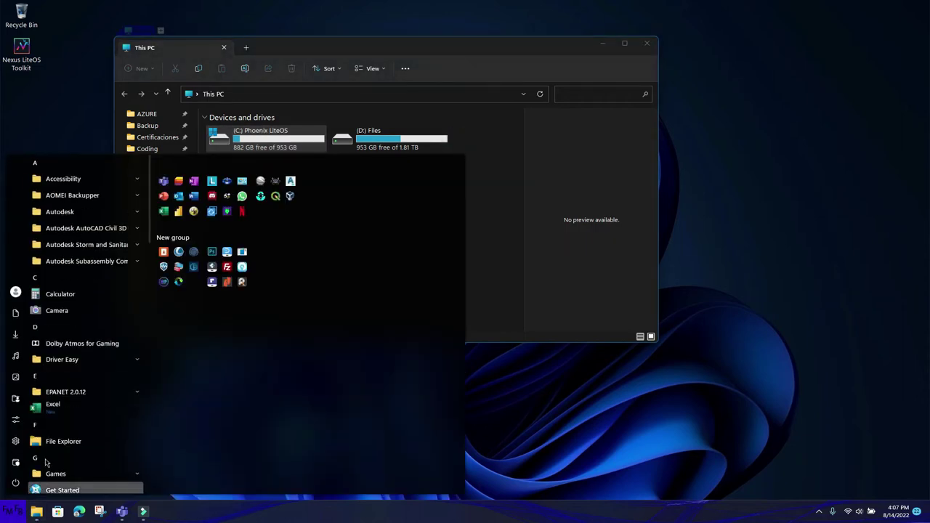
scroll(105, 324, "down", 10)
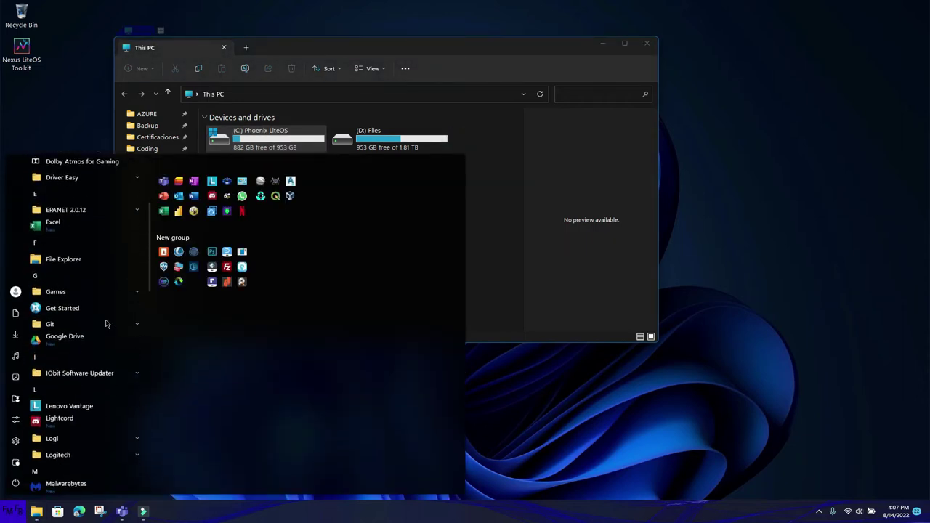
scroll(72, 374, "up", 5)
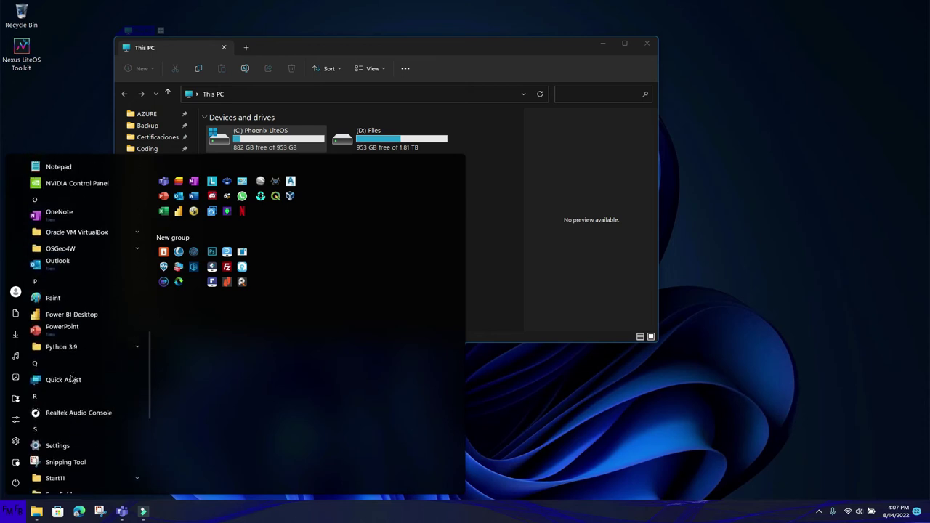
scroll(71, 378, "up", 5)
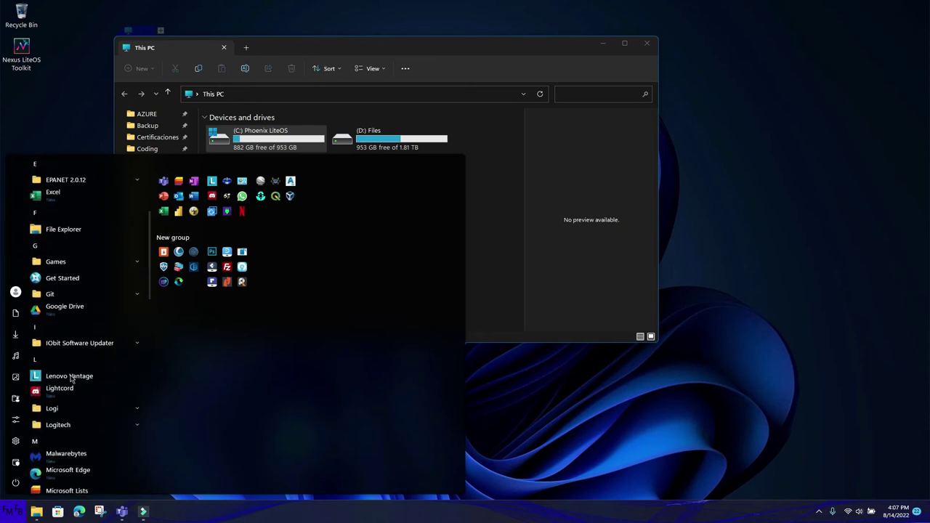
scroll(71, 380, "up", 5)
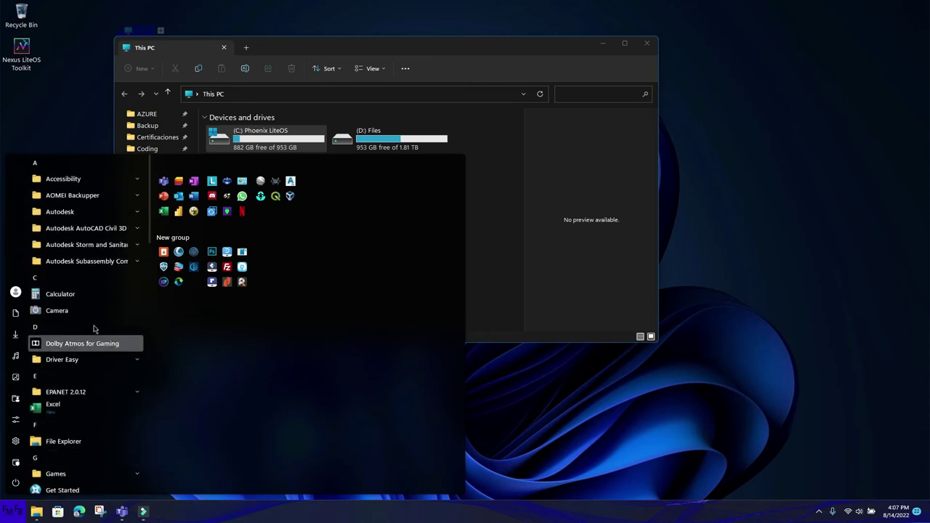
left_click(136, 233)
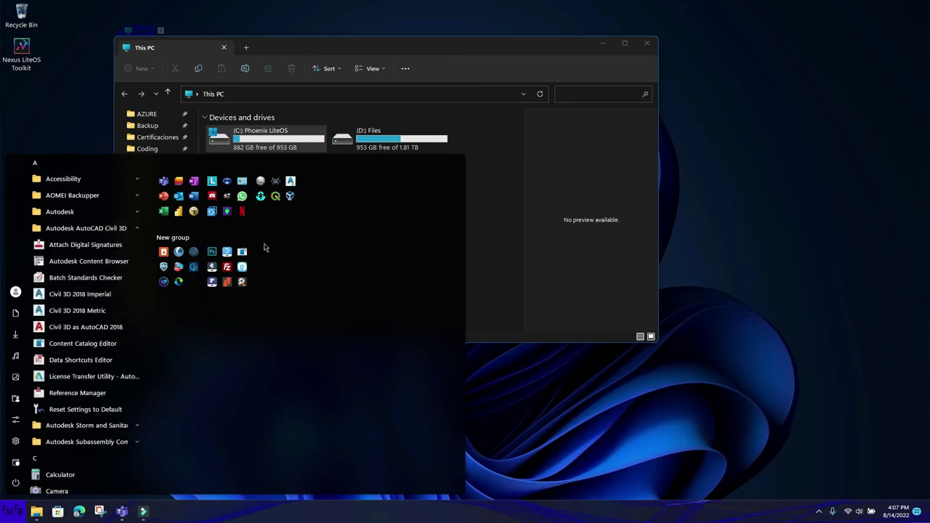
left_click(328, 242)
left_click(672, 465)
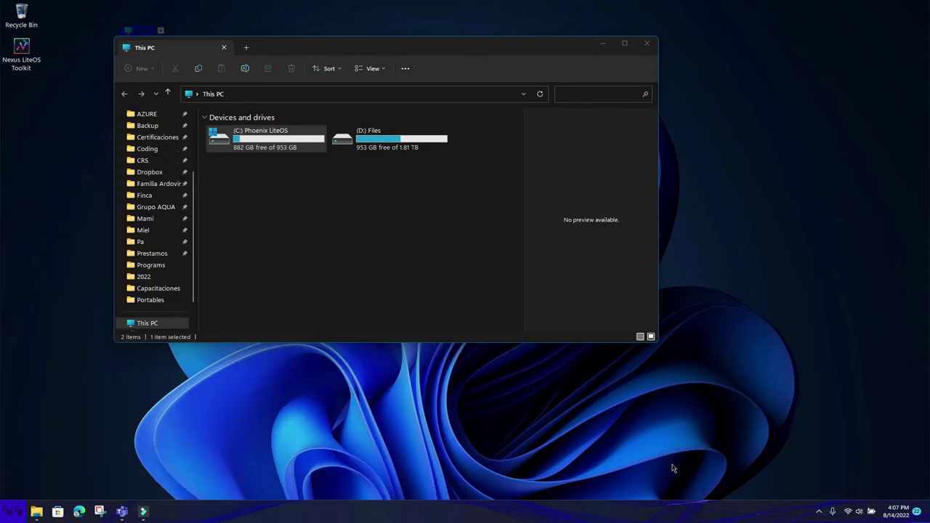
Launch Notepad from the Start search and glance at its Edit menu.
key("super")
type("note")
key("Return")
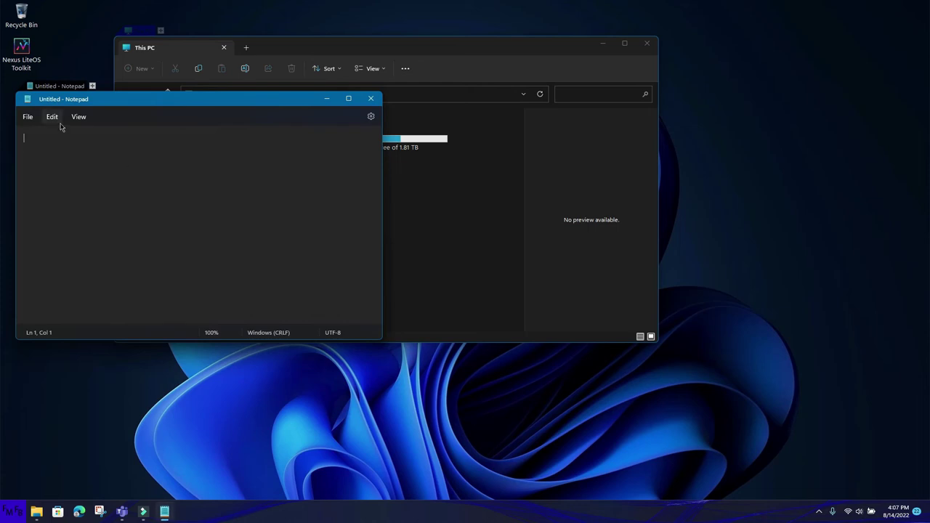
left_click(52, 117)
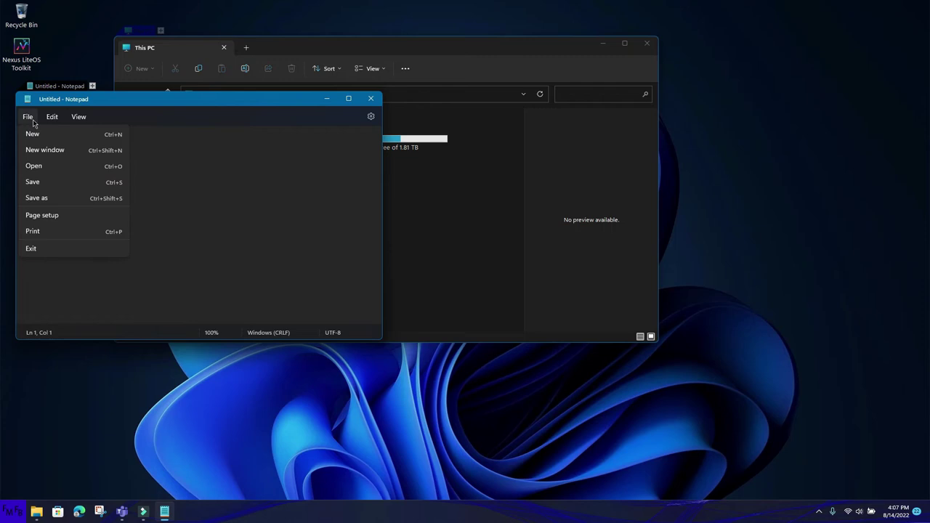
mouse_move(76, 118)
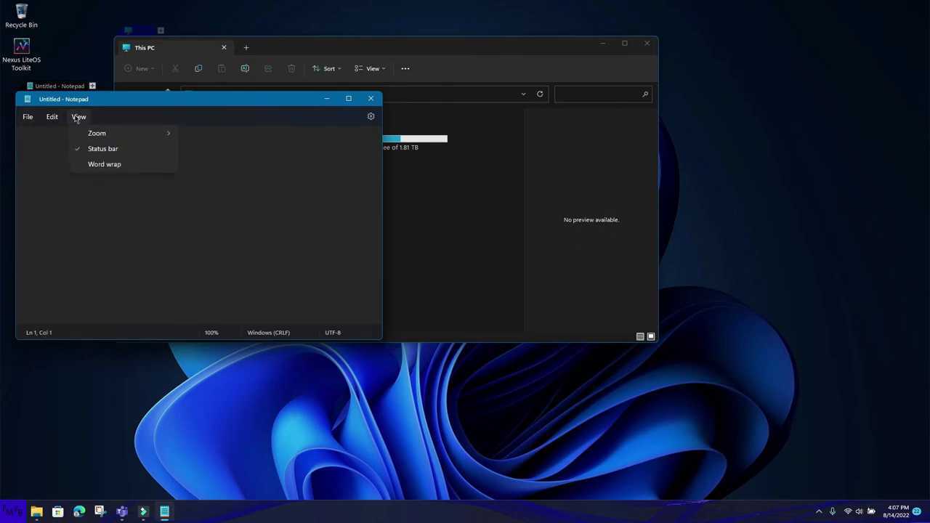
left_click(30, 153)
Type the line 'RAR Password:' followed by the archive password, and select it all.
left_click(38, 138)
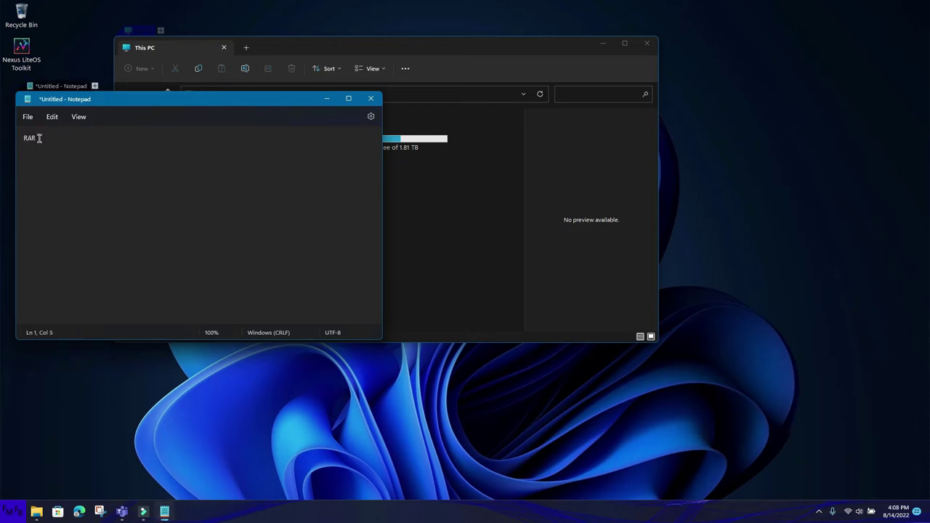
key("ctrl+a")
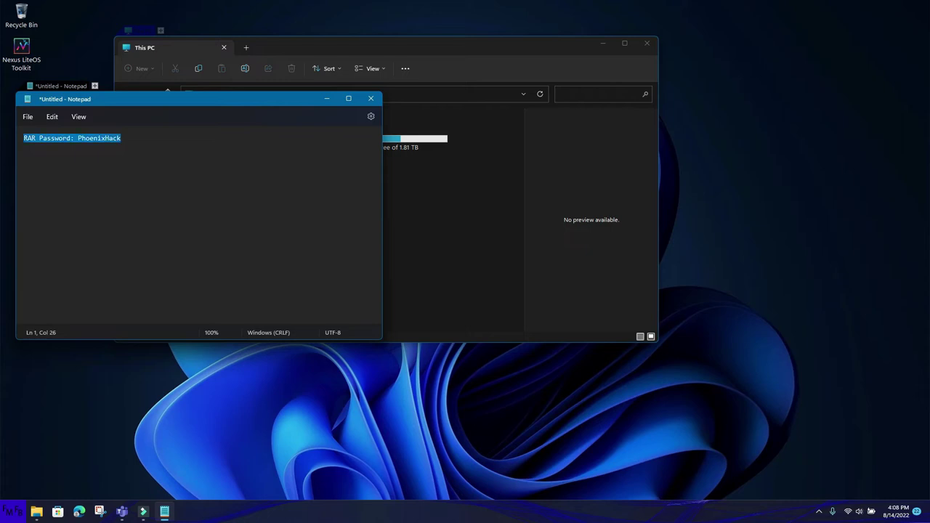
left_click(53, 118)
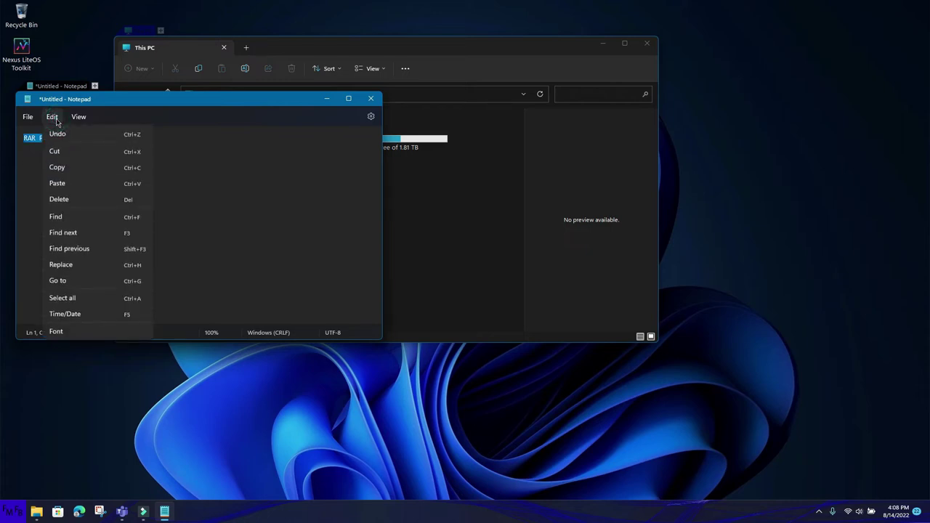
Set the note's font size to 18.
left_click(73, 332)
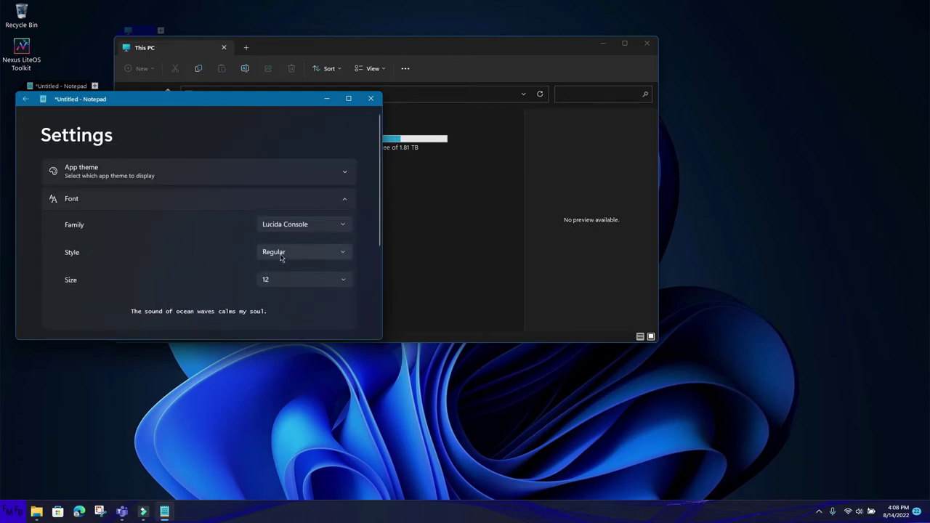
left_click(279, 278)
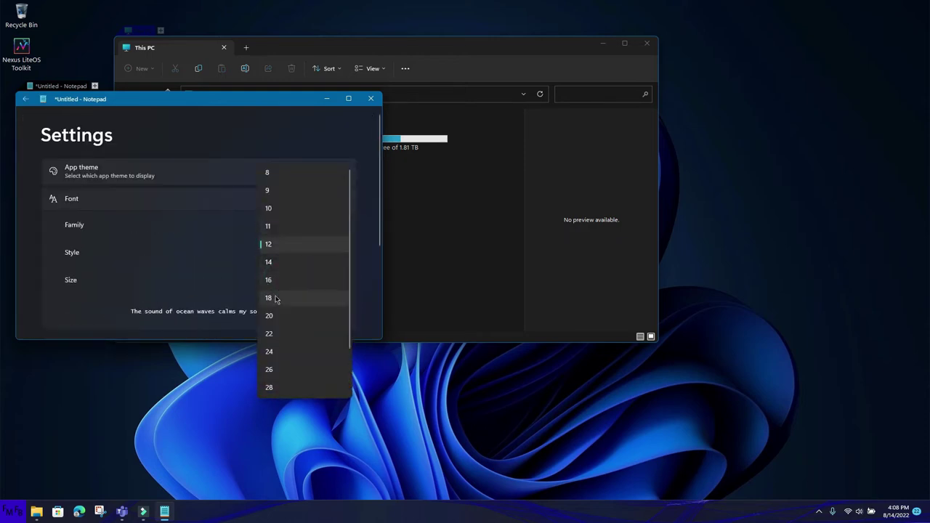
left_click(275, 297)
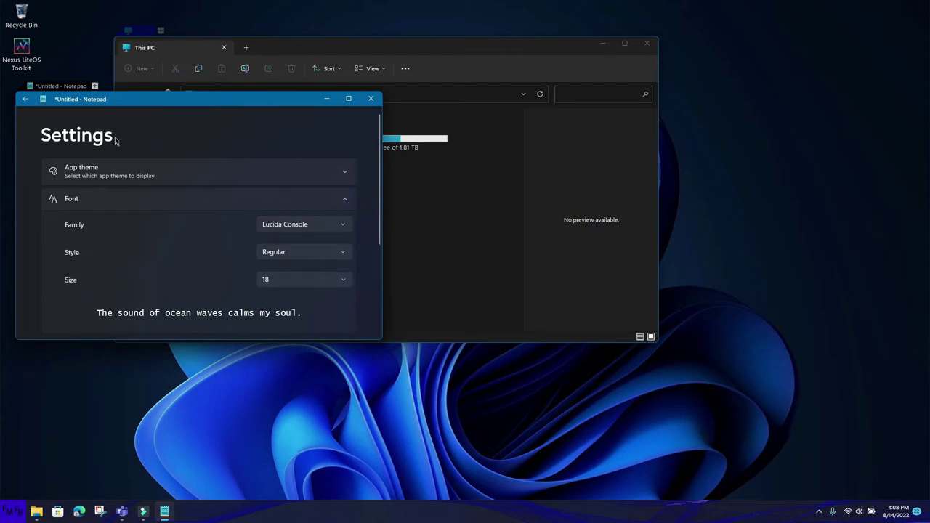
left_click(26, 100)
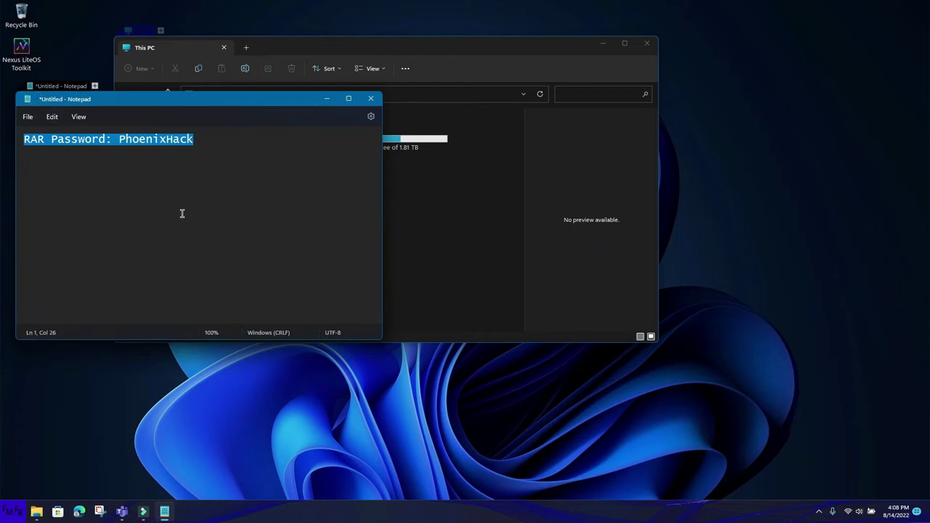
Add the line 'Link to script that deletes infected registry keys in this OS is in the description'.
left_click(208, 140)
key("Return")
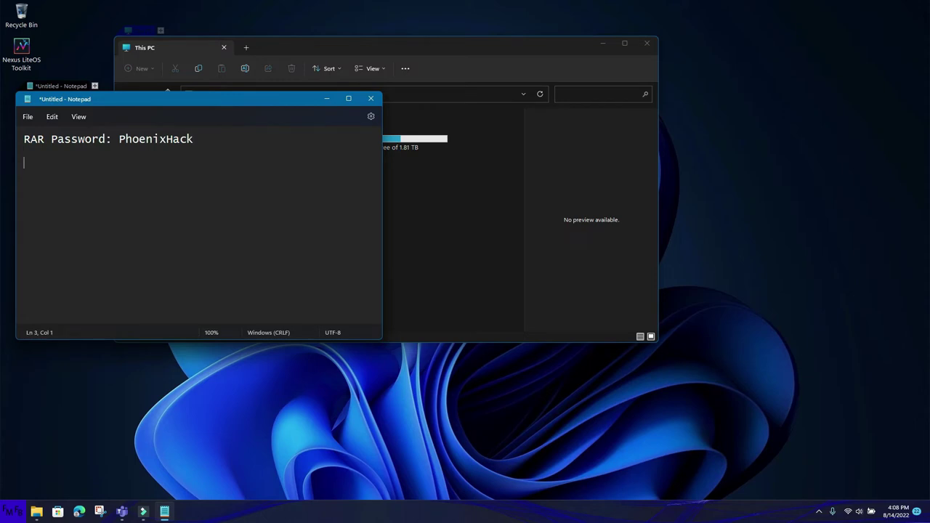
type("Link")
key("BackSpace")
type("I")
key("BackSpace")
type("to script that ")
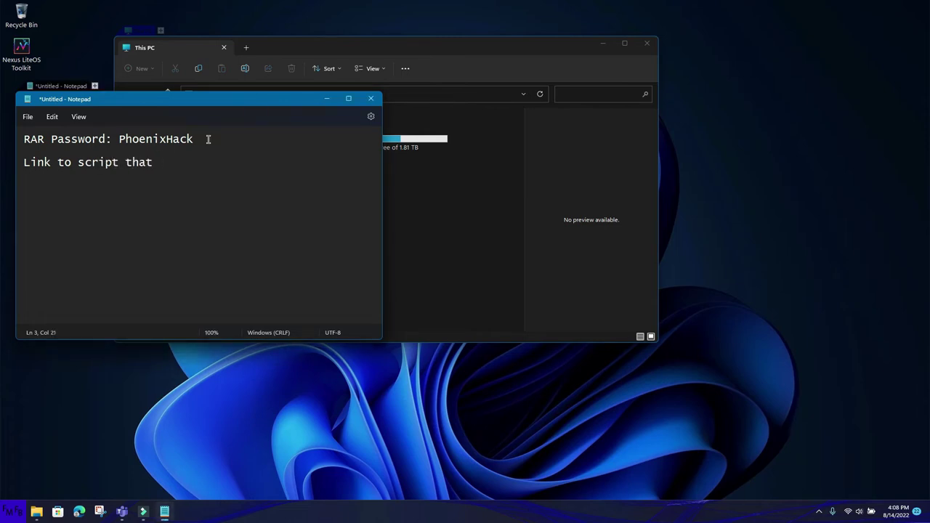
type("deletes infected ")
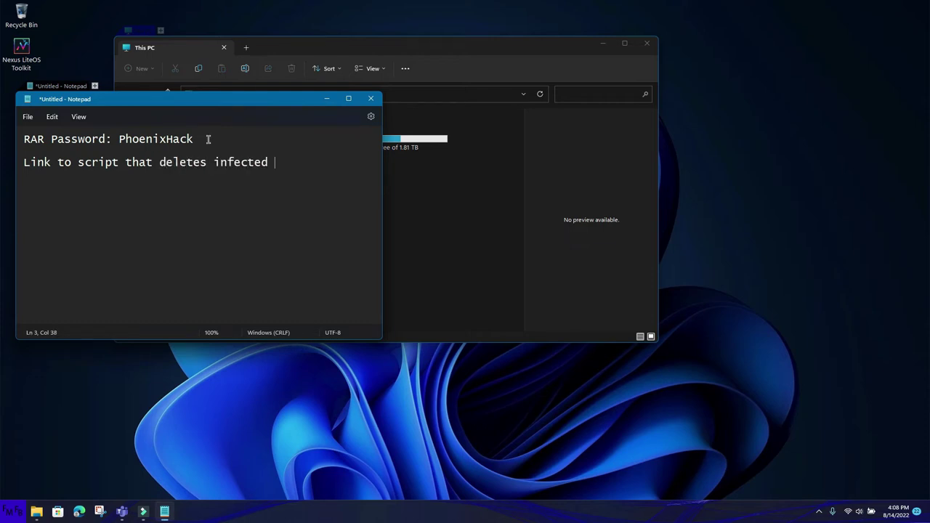
type("registry keys in ")
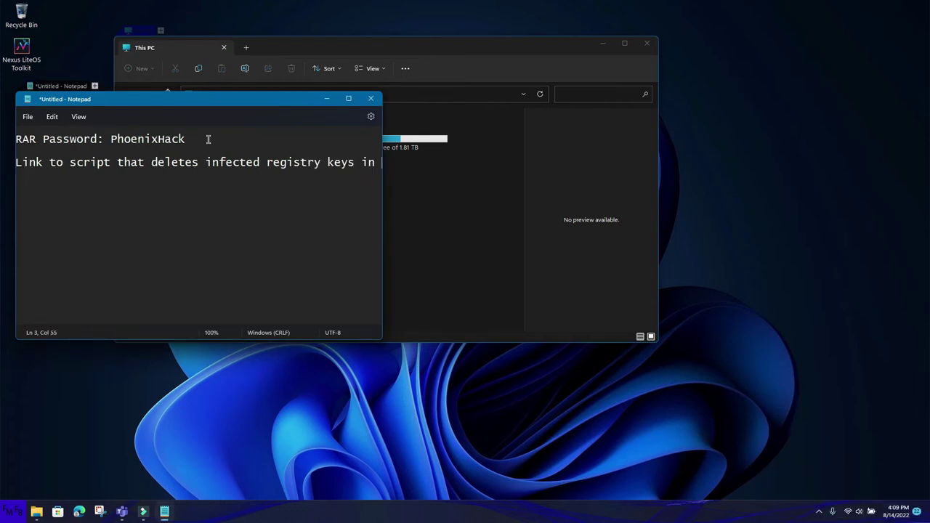
type("this OS is ")
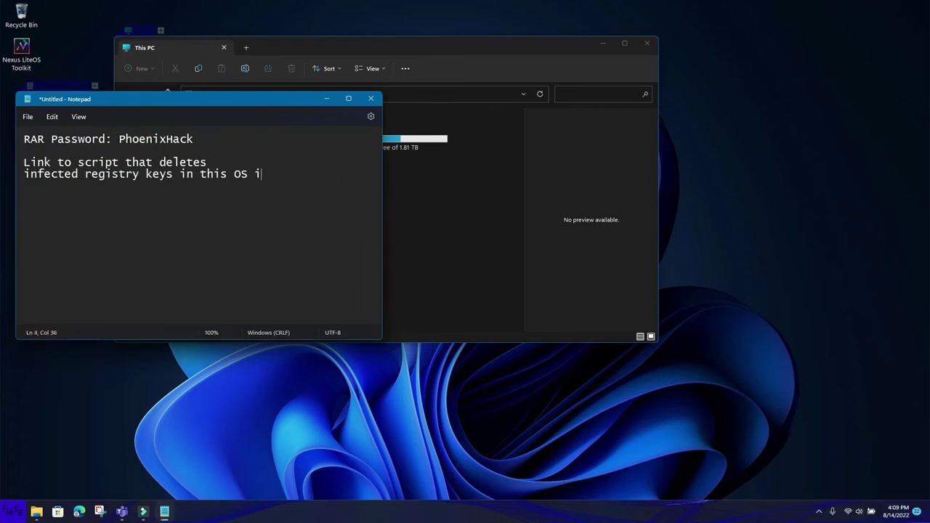
type("in the")
key("Return")
type("description")
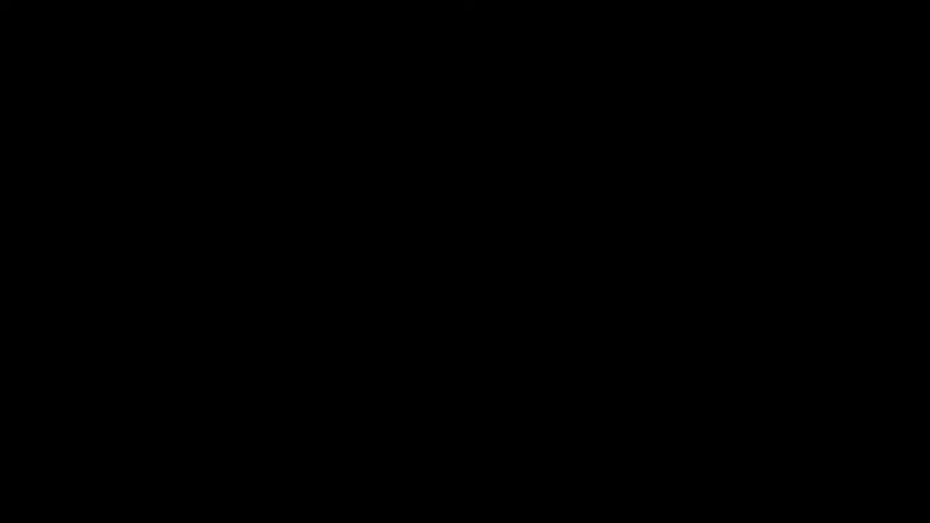
Enter =COLUMN() in cell BJ1 so it shows 62, then return to A1 and switch windows.
left_click(698, 147)
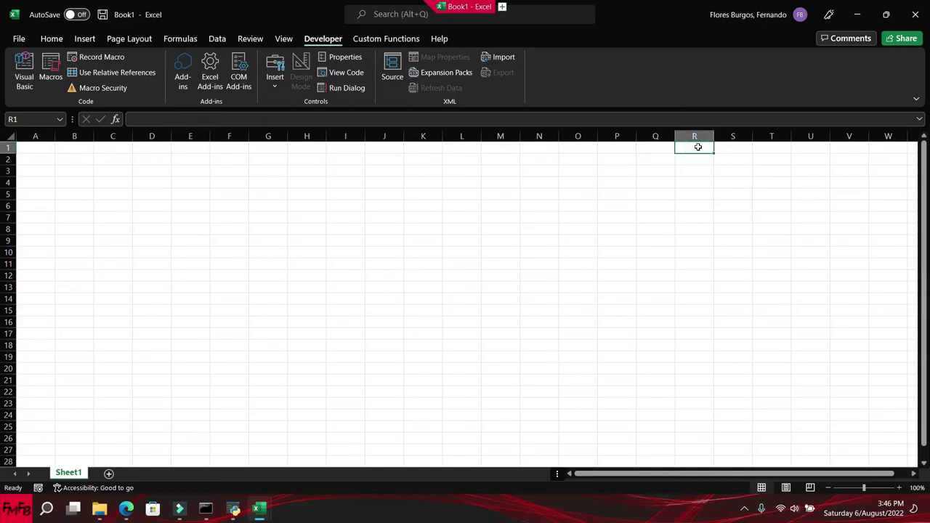
key("Right")
key("Right")
key("Right")
key("Right")
key("Right")
key("Right")
key("Right")
key("Right")
key("Right")
key("Right")
key("Right")
key("Right")
key("Right")
key("Right")
key("Right")
key("Right")
key("Right")
key("Right")
key("Right")
key("Right")
key("Right")
key("Right")
key("Right")
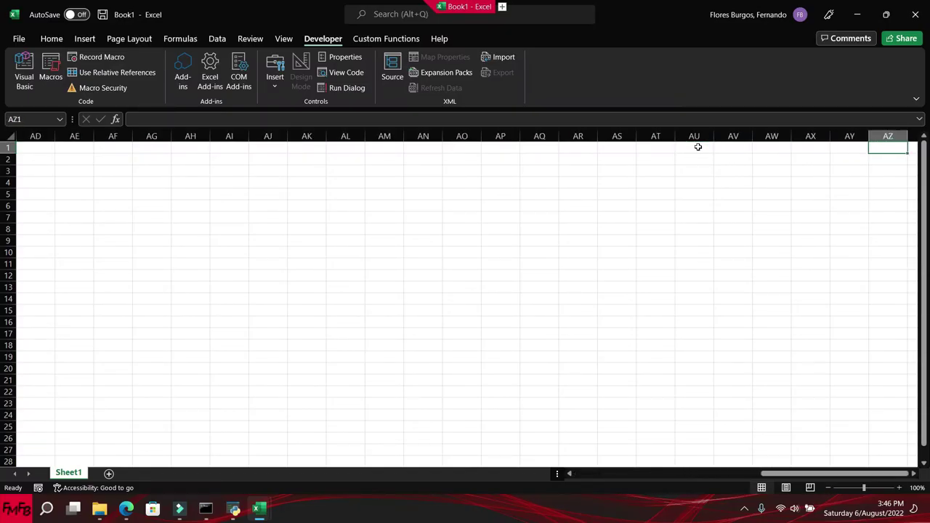
type("=column(")
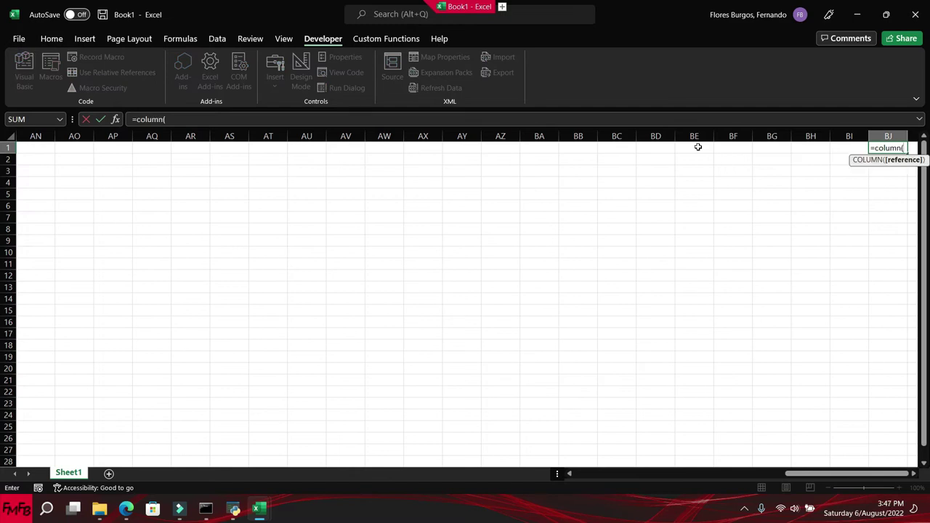
key("Return")
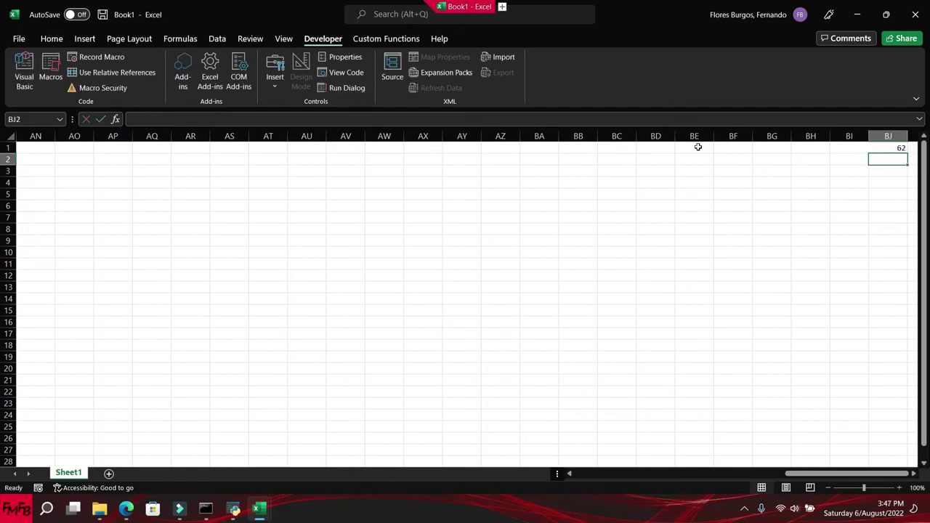
key("Up")
key("ctrl+Home")
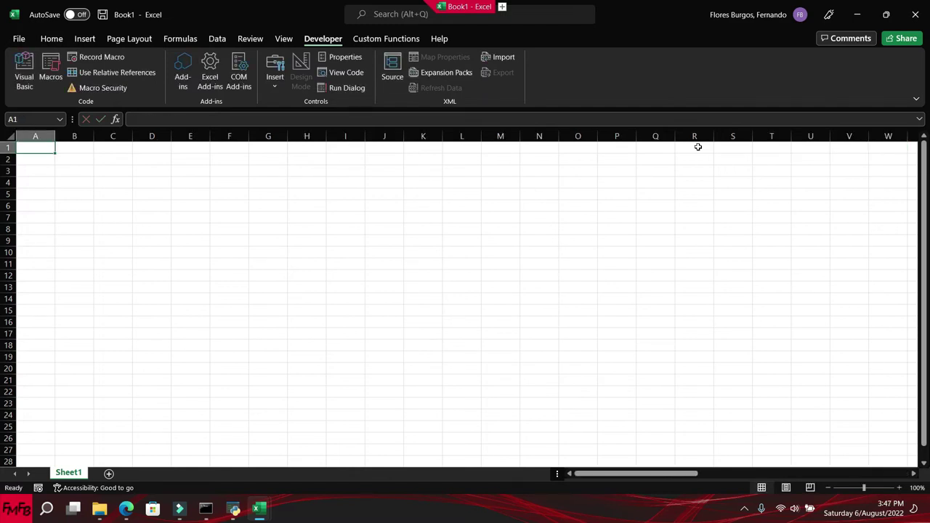
key("alt+Tab")
key("Tab")
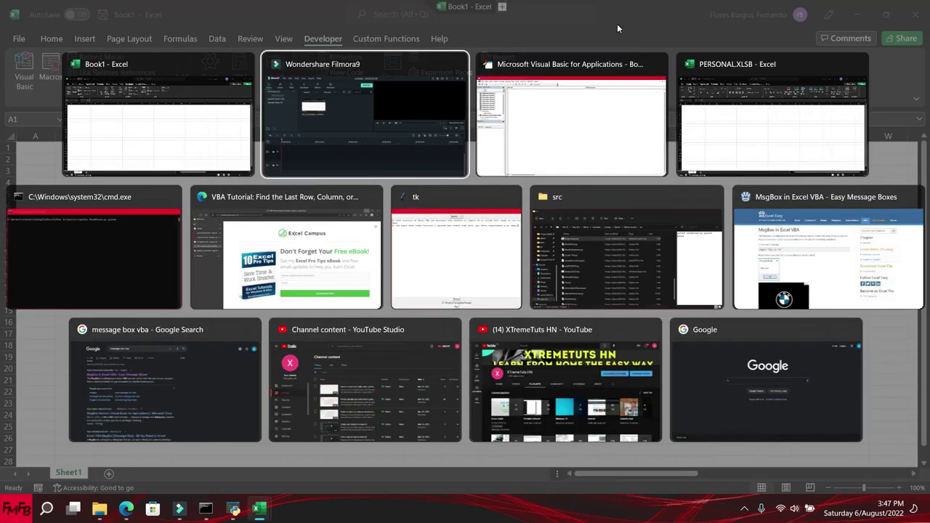
Create Sub lastcol() with lc = Cells(1, Columns.Count).End(xlToLeft).Column.
type("sub ")
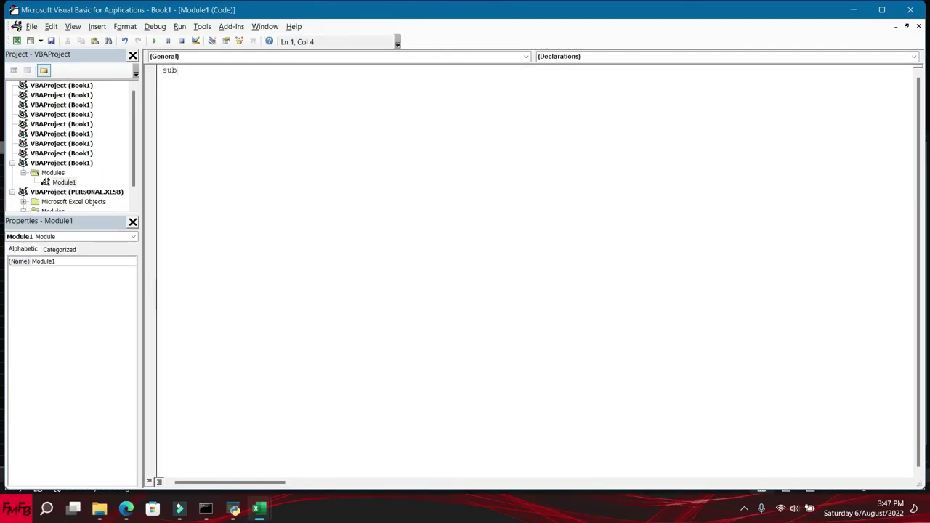
type("lastcol")
key("Return")
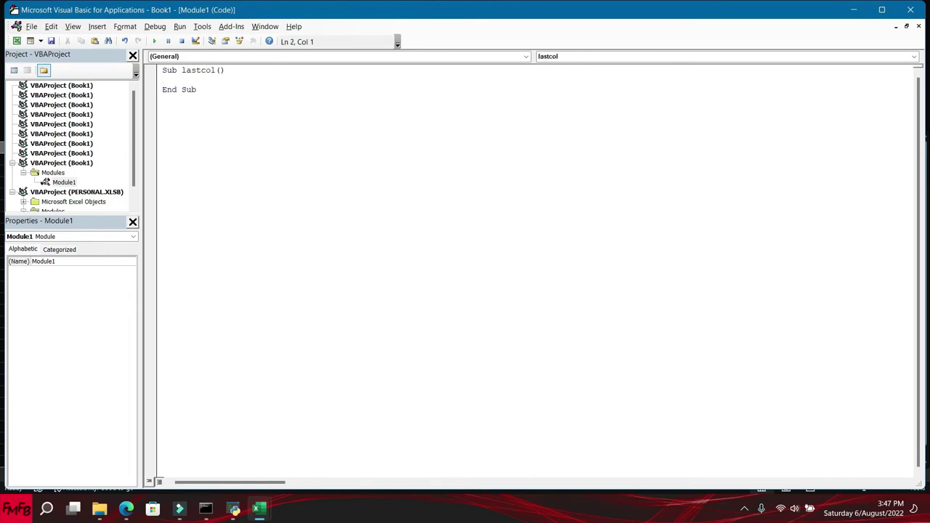
type("lc")
type("Cells(1, Columns.Count).End(xlToLeft).Column")
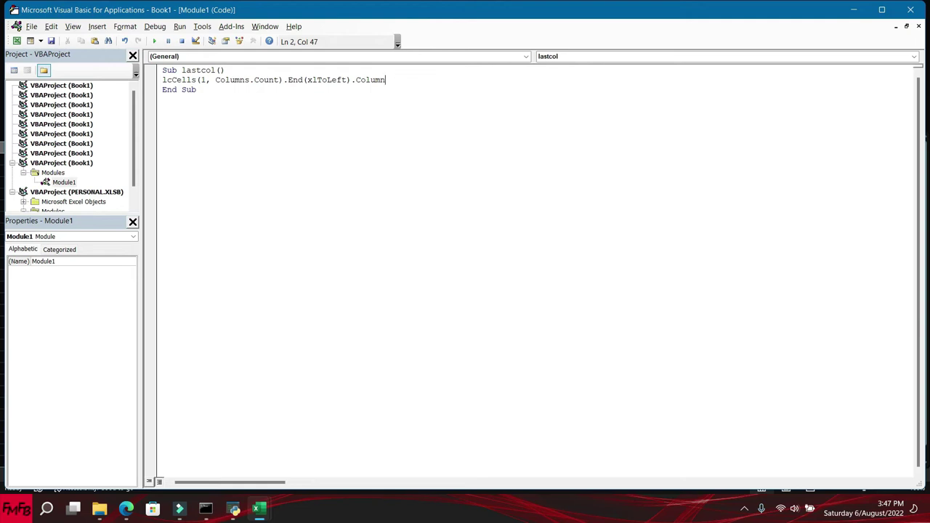
left_click(292, 80)
key("Left")
key("Left")
type("=")
key("End")
key("Return")
Add the line MsgBox("Last " & lc) to the lastcol macro.
type("msgbo")
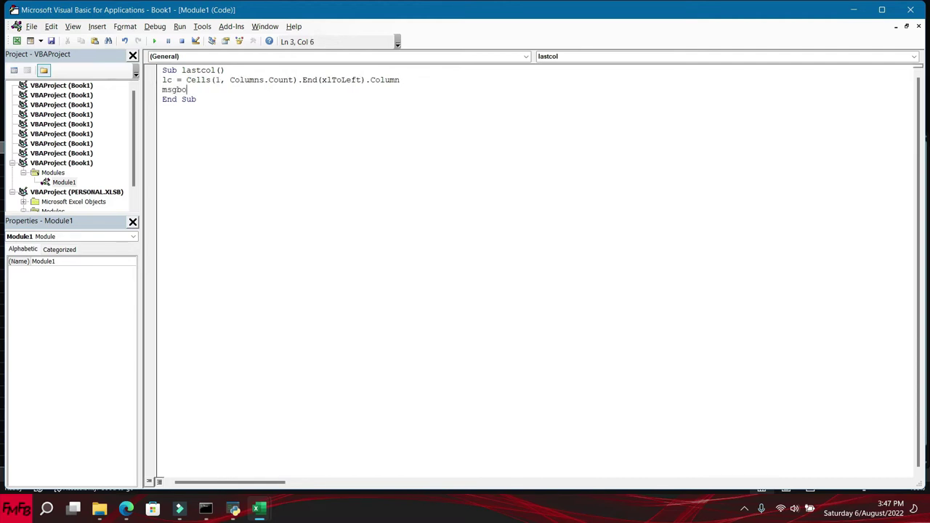
type("x(\"\"")
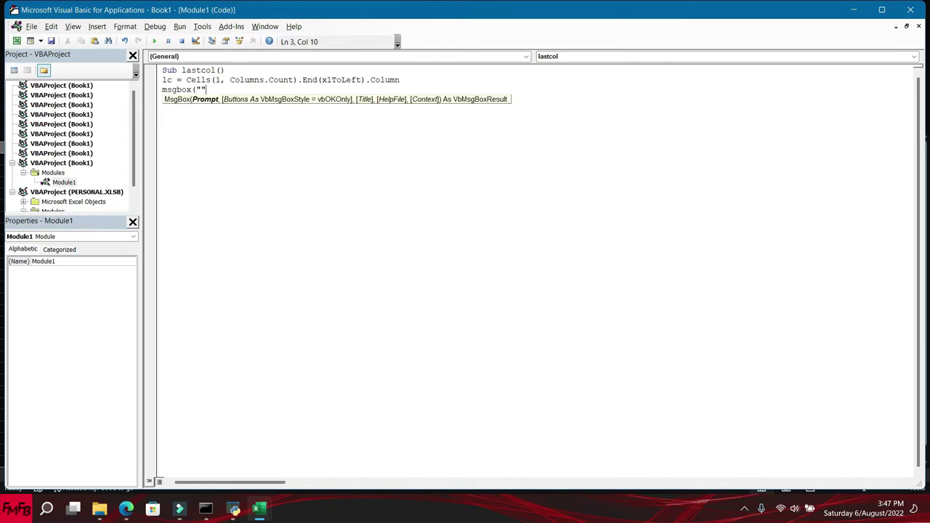
key("Left")
type("Last")
key("Right")
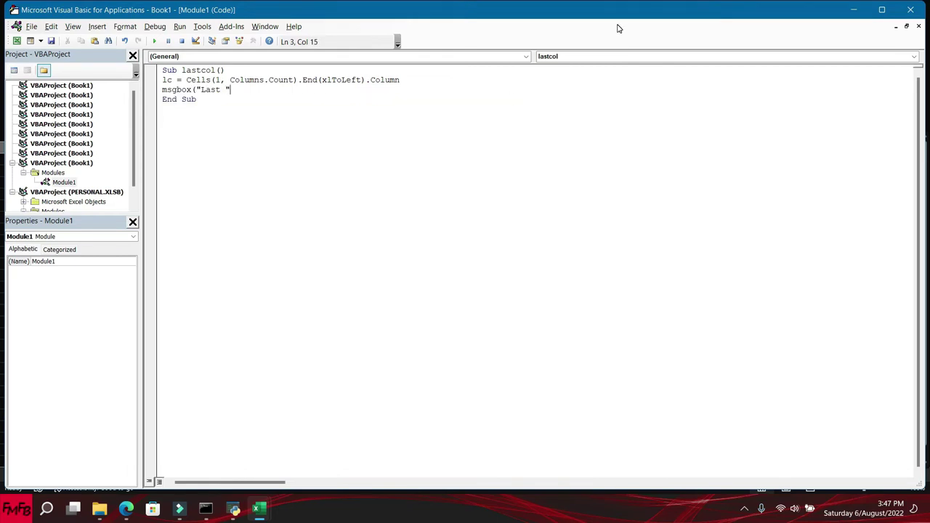
type("& lc)")
Run lastcol with F5, dismiss the 'Last 62' message, and start a note 'Steps need be to be taken:'.
key("alt+F11")
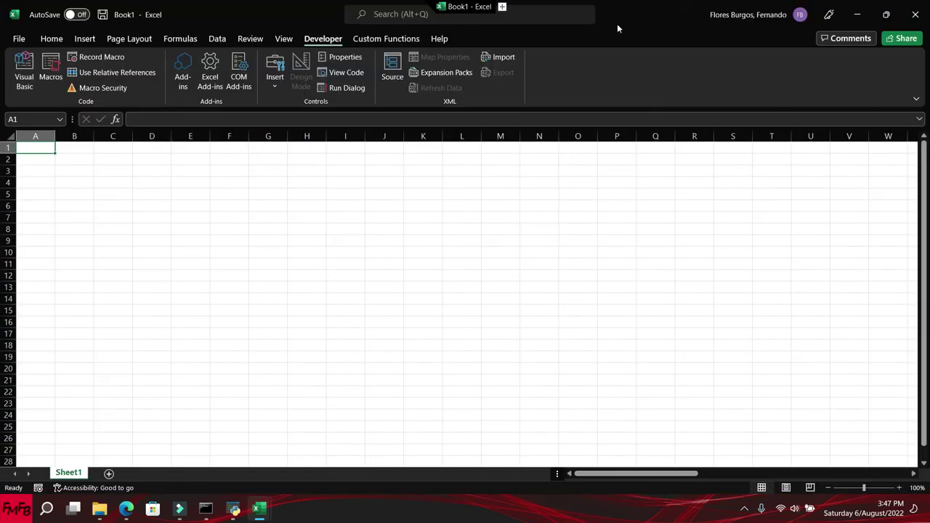
key("alt+F11")
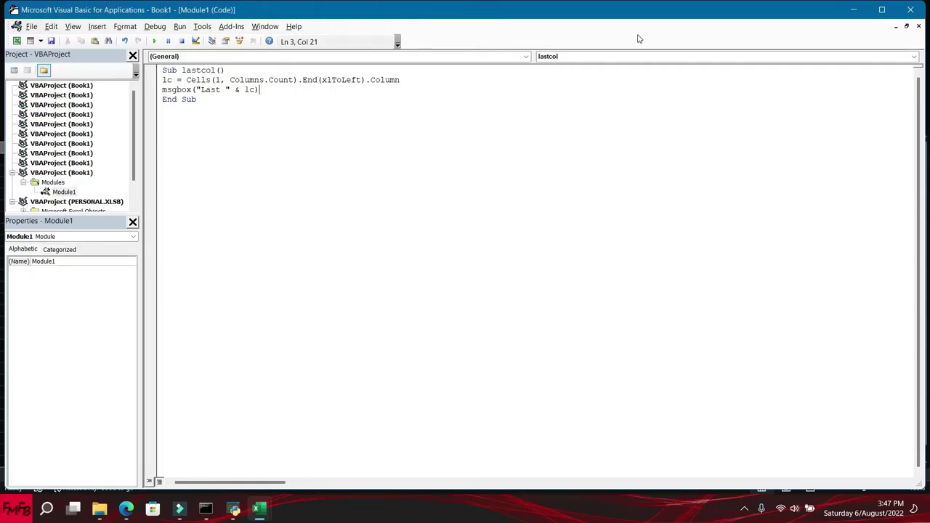
key("F5")
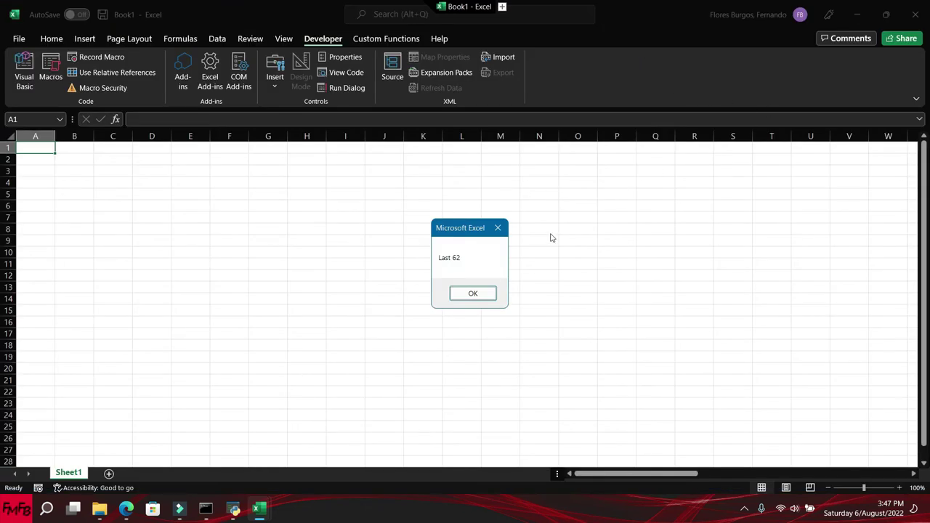
left_click(473, 292)
key("alt+F11")
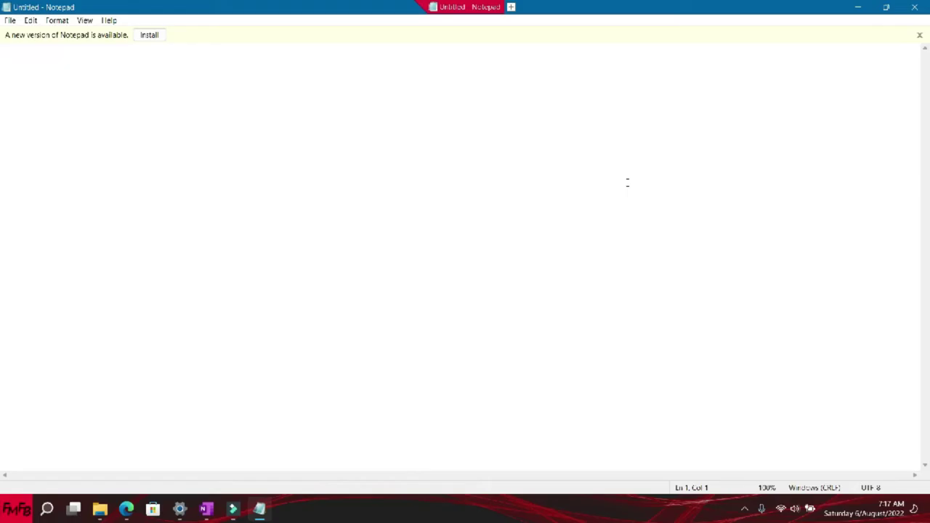
type("Steps need be  to be taken:")
Set the heading 'Steps need be to be taken:' to font size 18 and start a line below it.
key("ctrl+a")
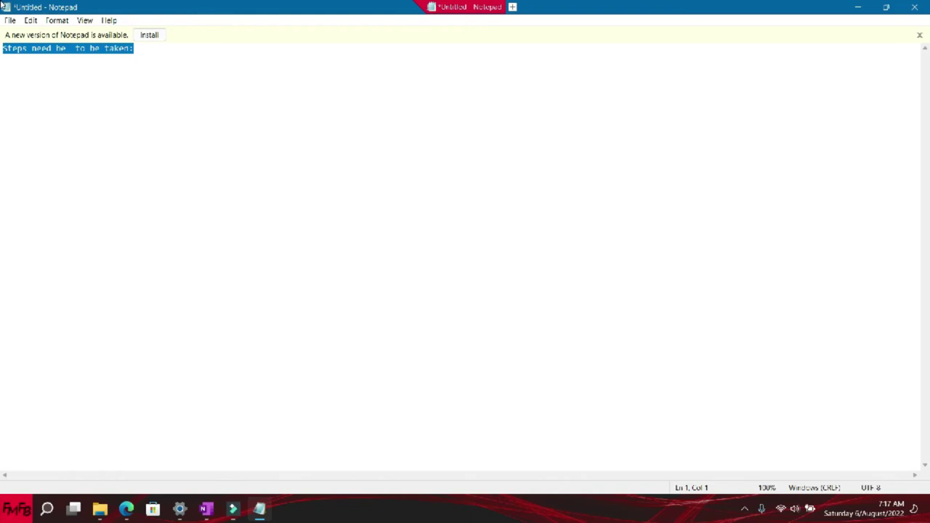
left_click(61, 21)
left_click(66, 48)
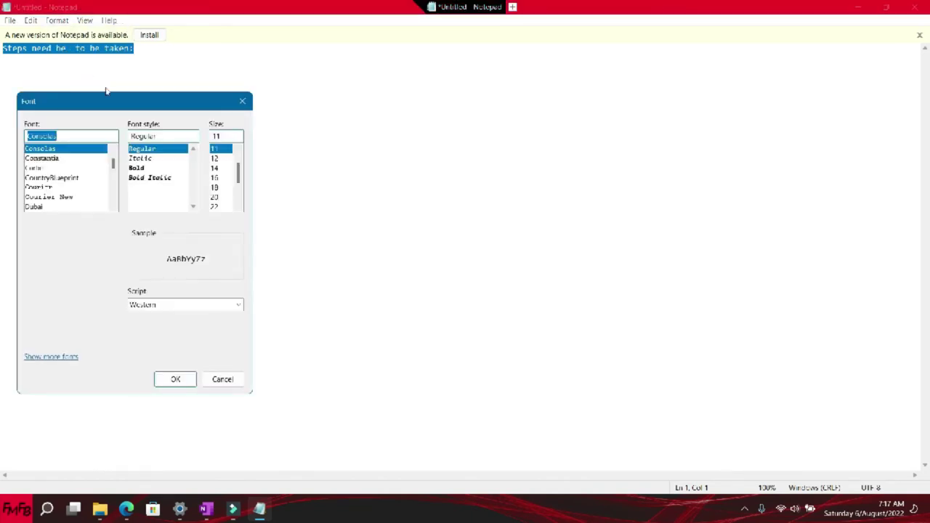
left_click(228, 188)
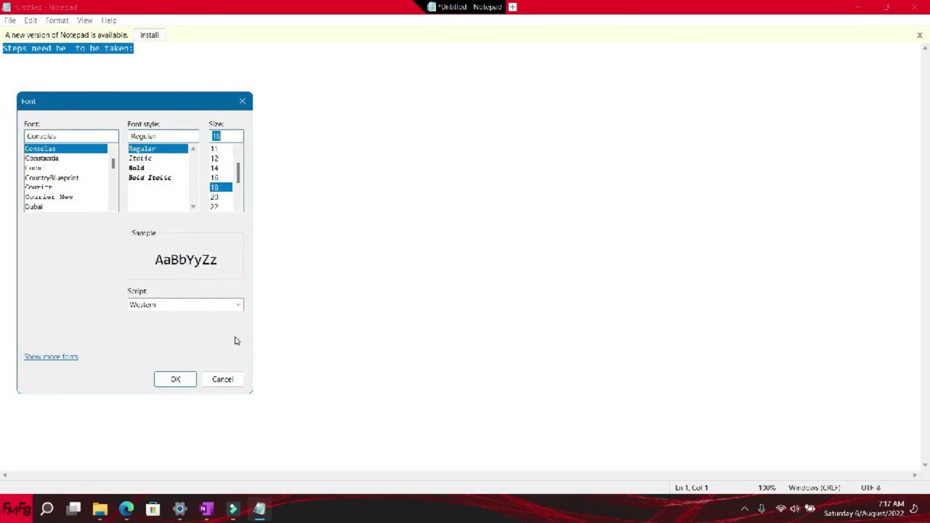
left_click(182, 381)
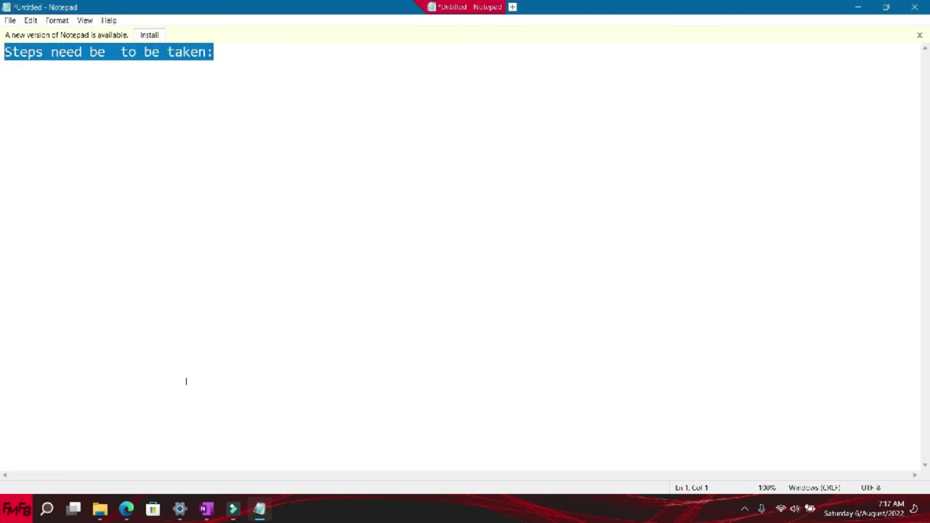
left_click(289, 292)
key("Return")
Type steps '1. Root your Phone' and '2. Install a terminal emulator'.
type("1")
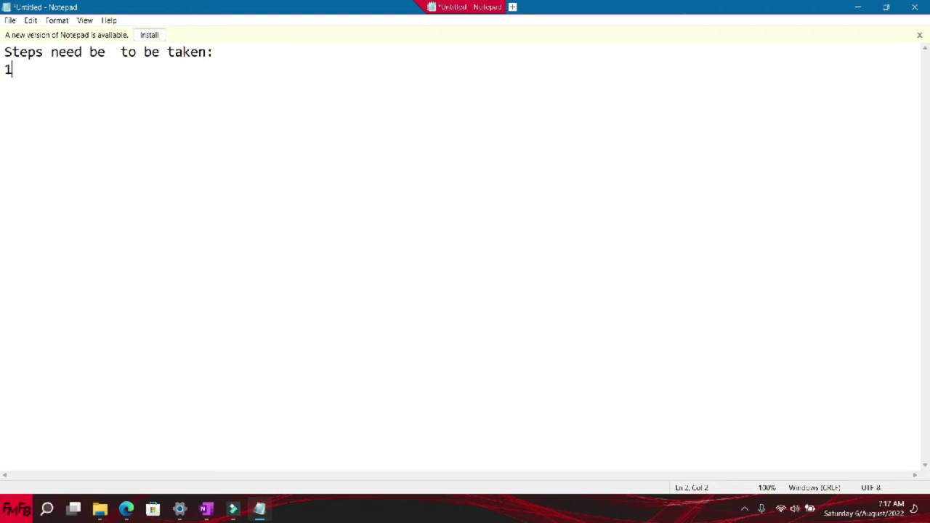
type("Root your ")
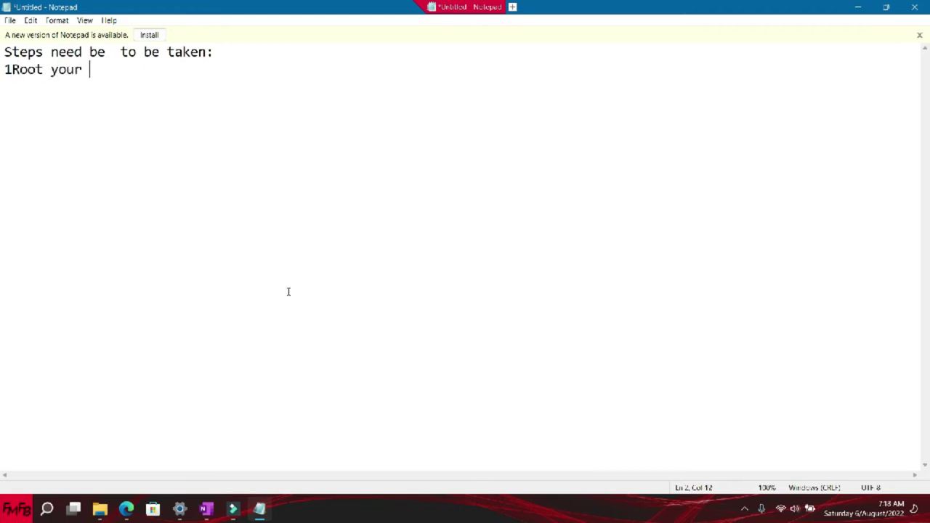
type("Phone")
key("Up")
key("Right")
type(". ")
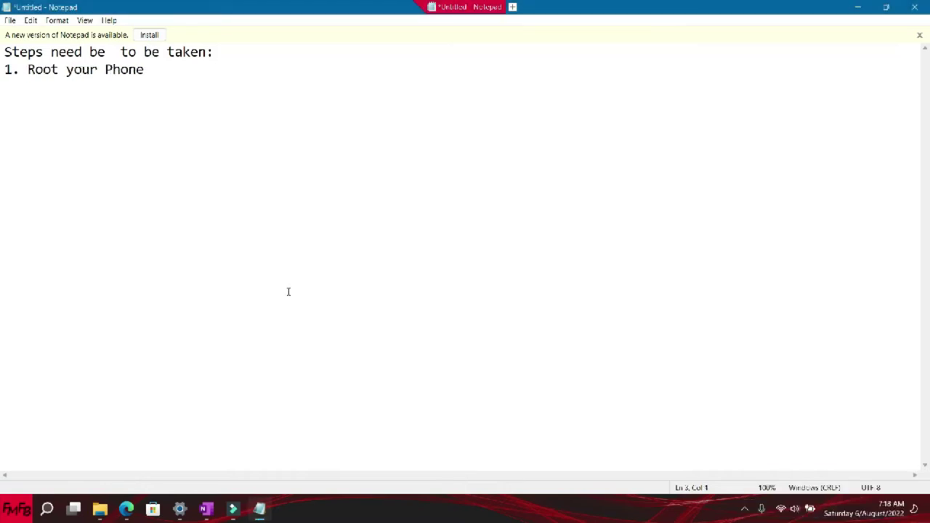
type("2. Install ")
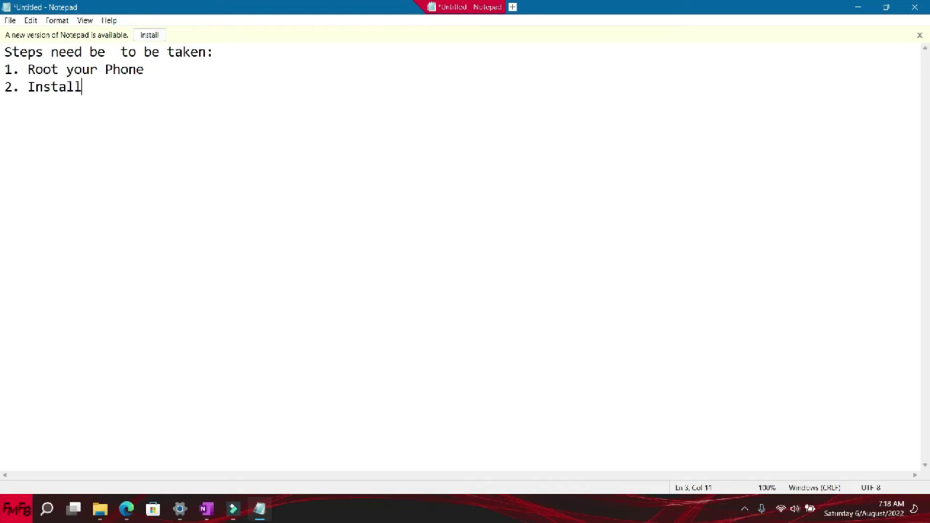
type("t")
key("BackSpace")
type("a terminal e")
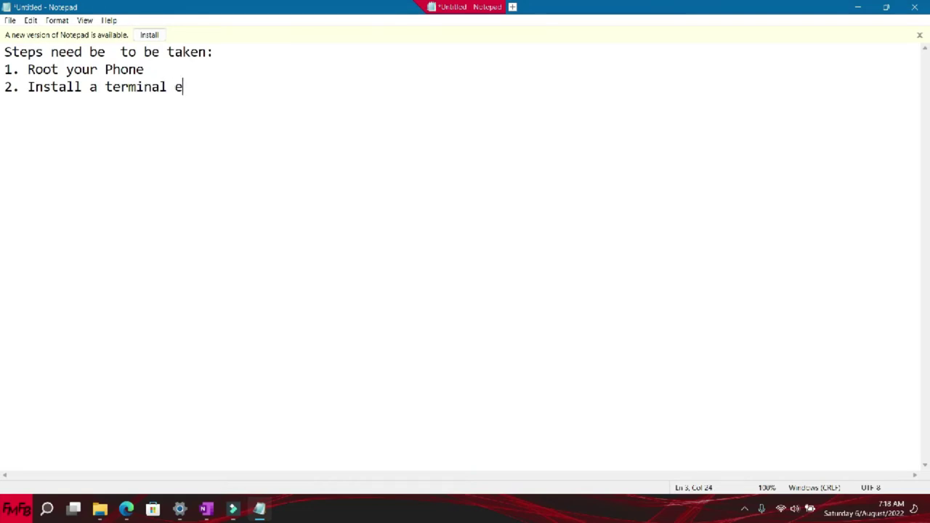
type("mulator")
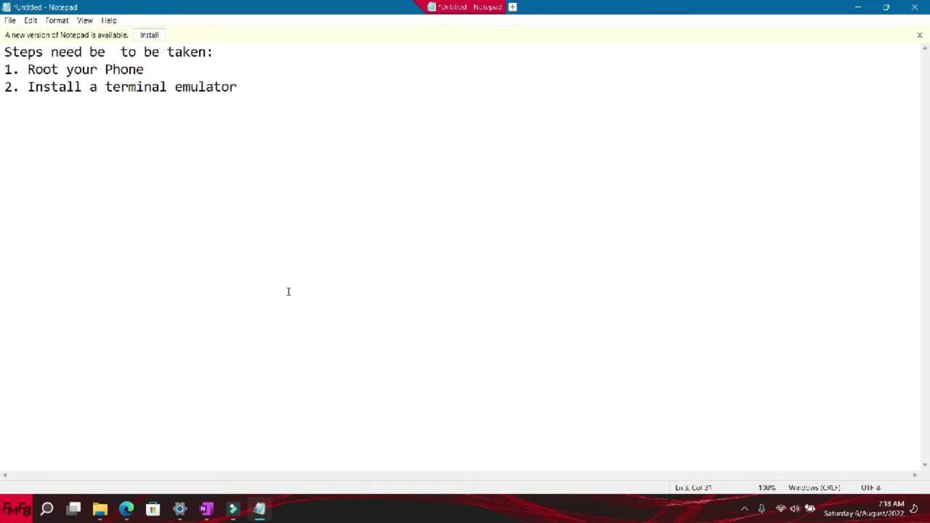
Add '3. run these commands:', paste su and sm set-force-adoptable true, then the USB OTG note.
key("Return")
type("3. run these c")
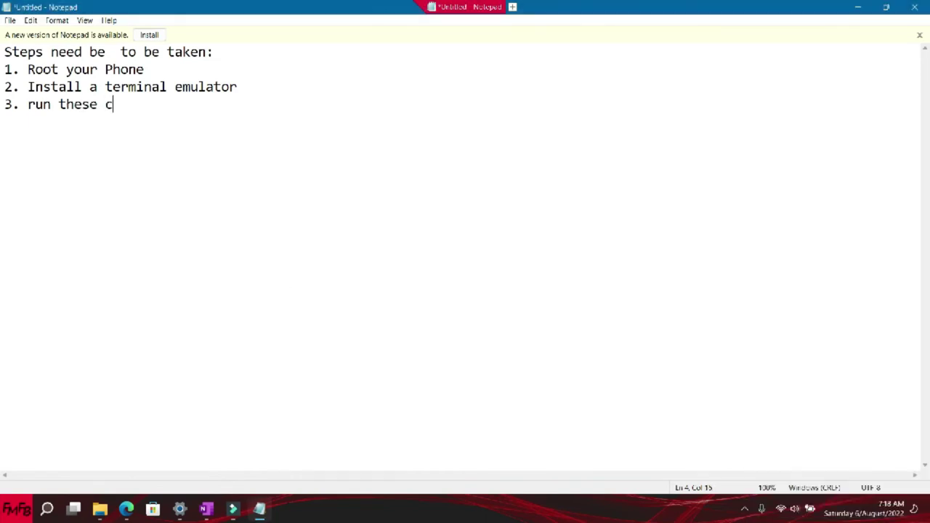
type("ommands:")
key("Return")
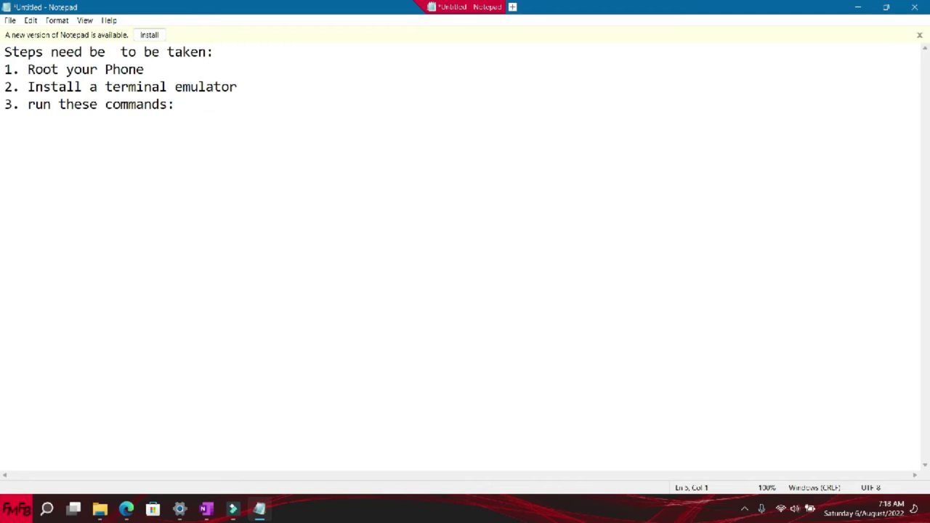
type("su sm set-force-adoptable true")
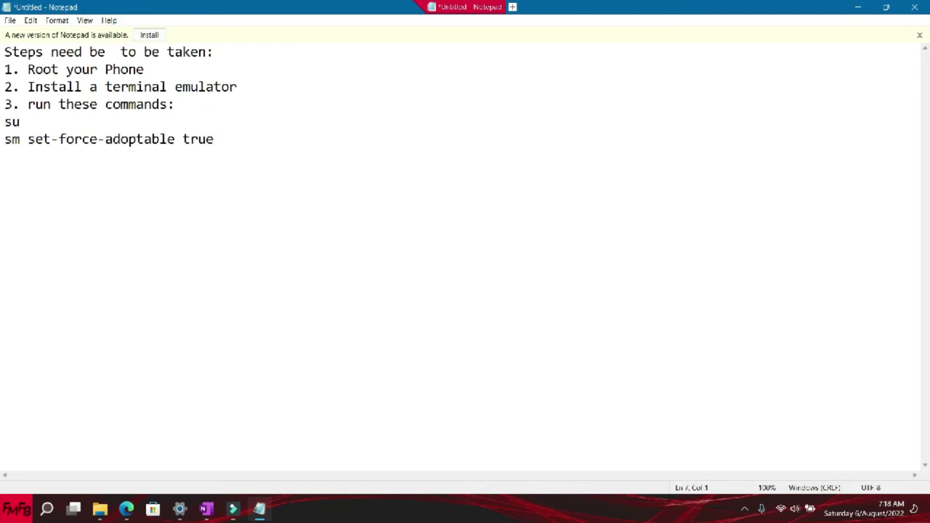
type("now connect")
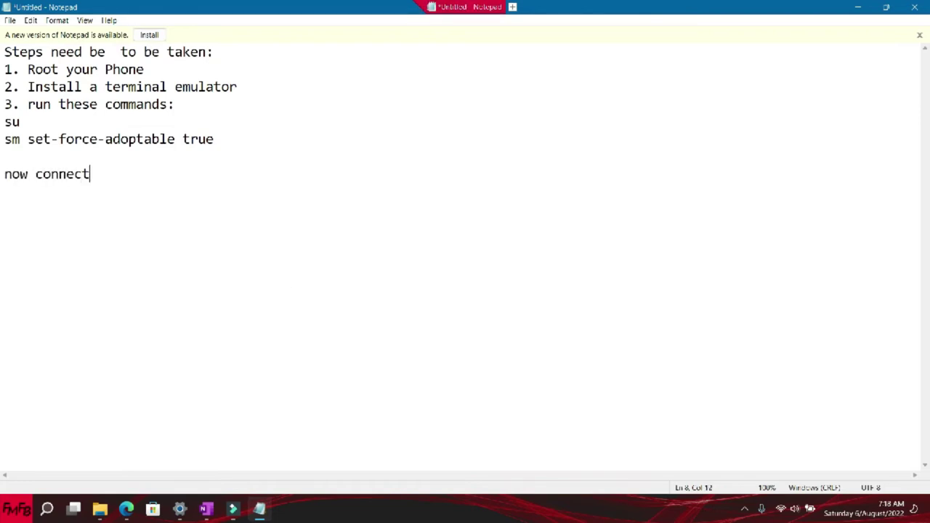
type(" your usb OTG")
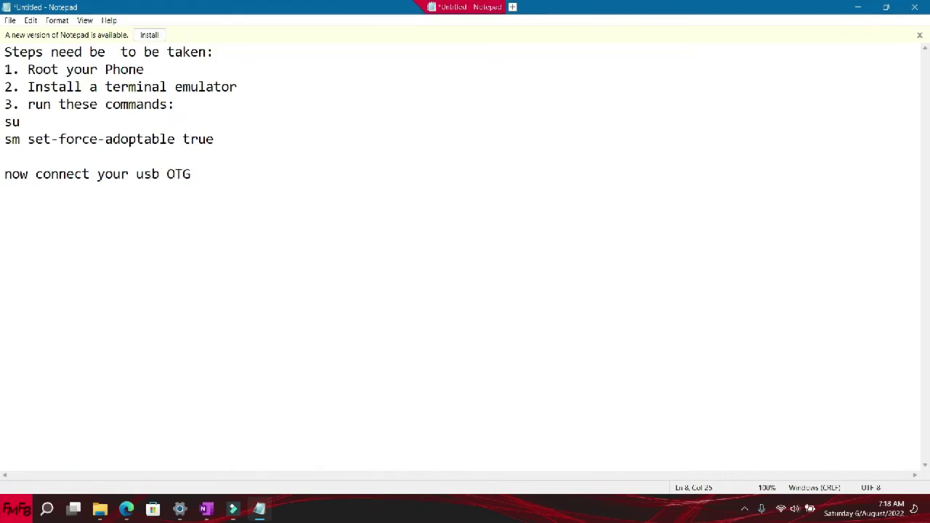
type(" and play ")
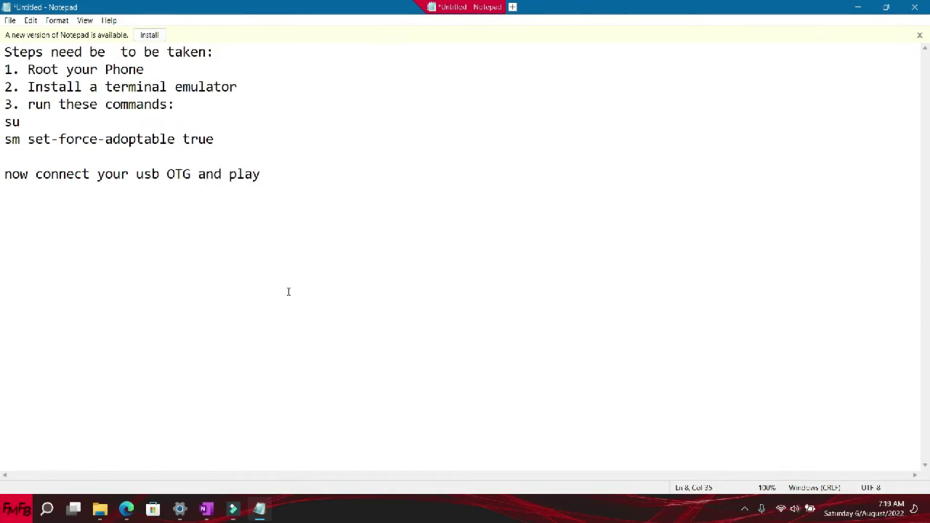
type("music from")
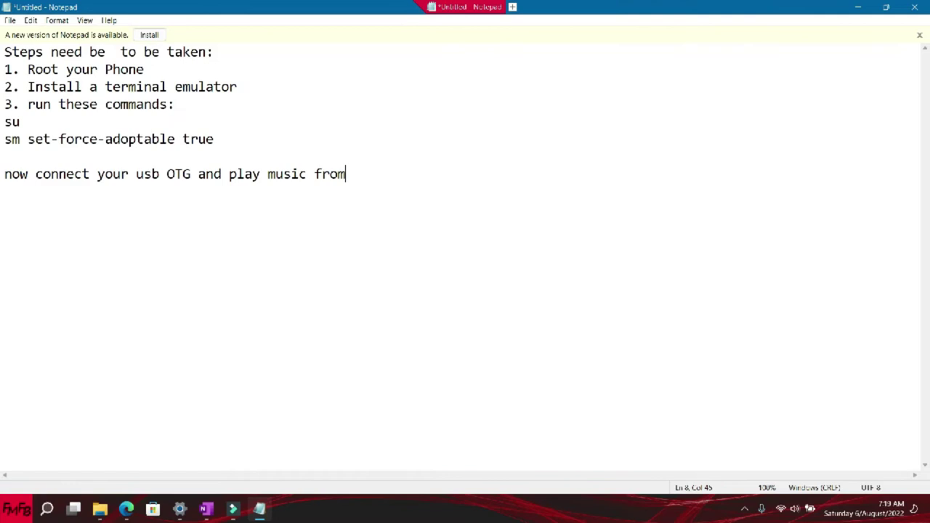
type(" any external st")
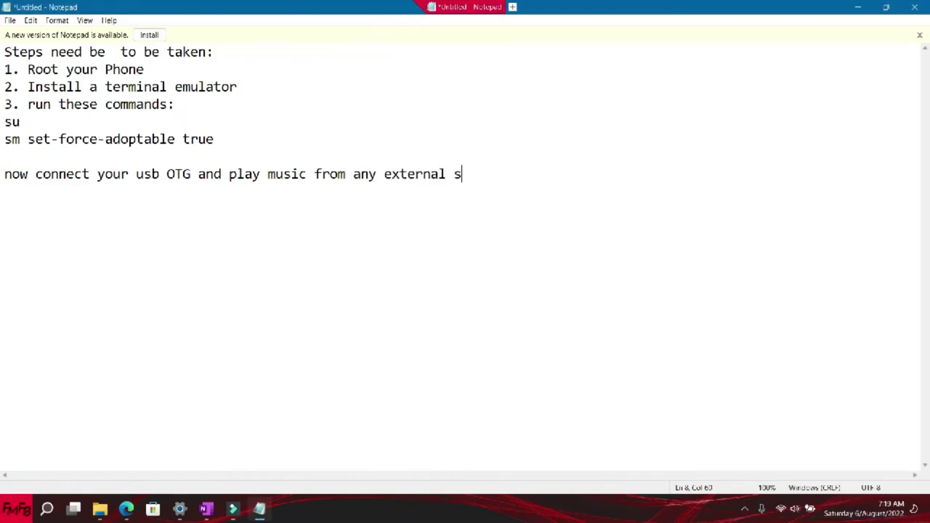
type("orage.")
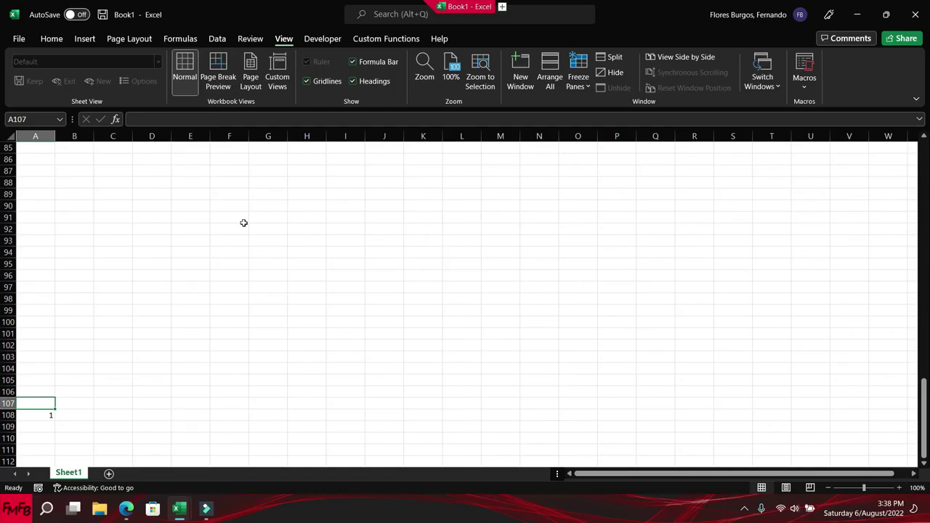
Enter =ROW() in A108, the last filled cell of column A, so it shows 108, then open Visual Basic.
key("ctrl+Home")
key("ctrl+Down")
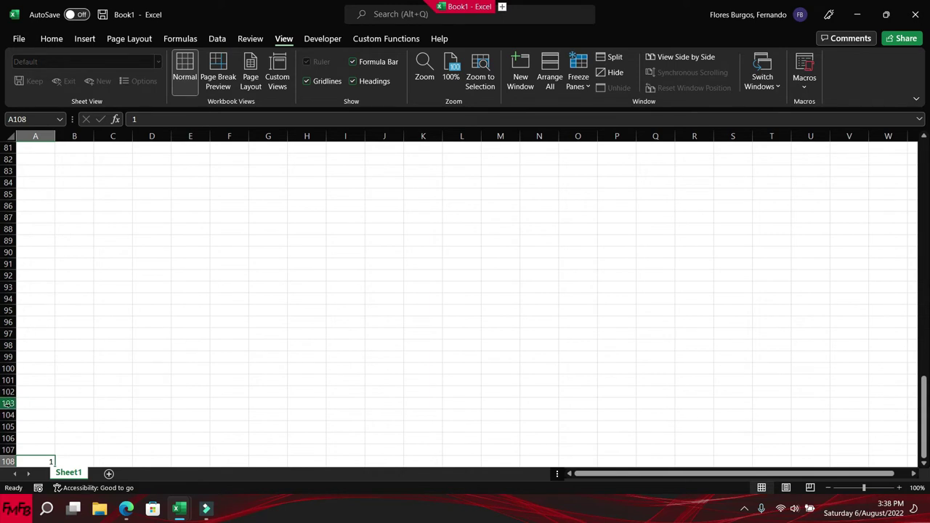
left_click(18, 461)
left_click(20, 461)
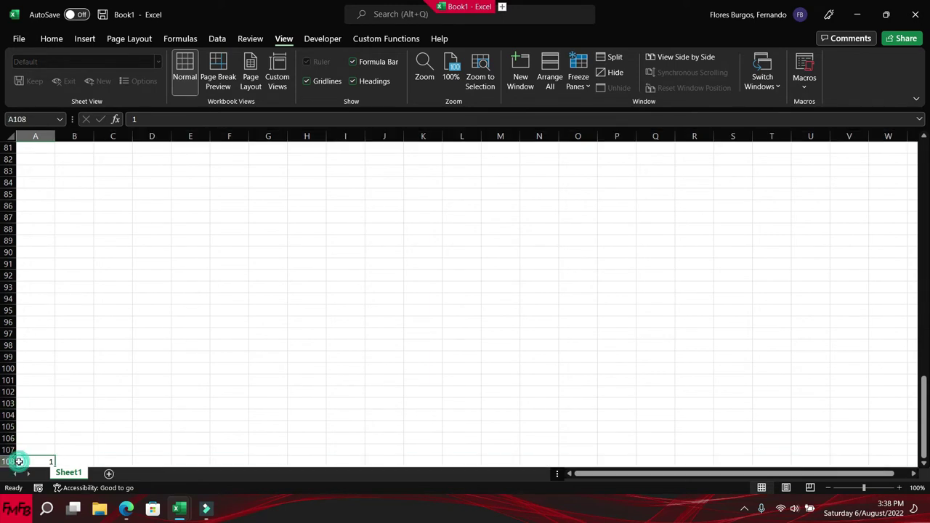
type("=row(")
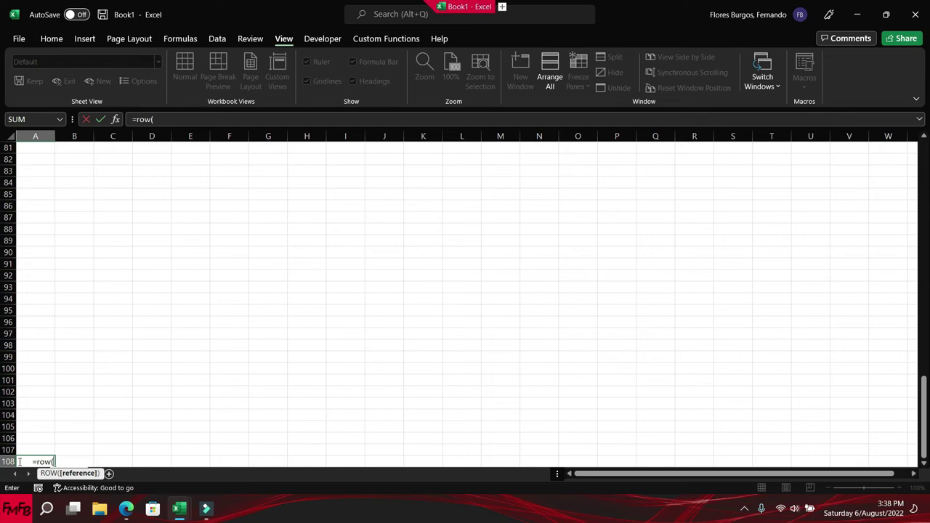
key("Return")
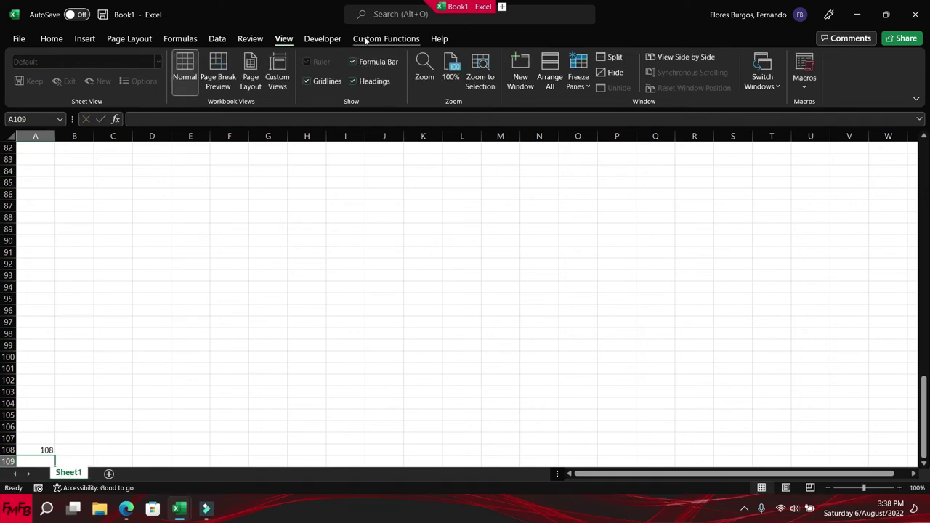
left_click(323, 38)
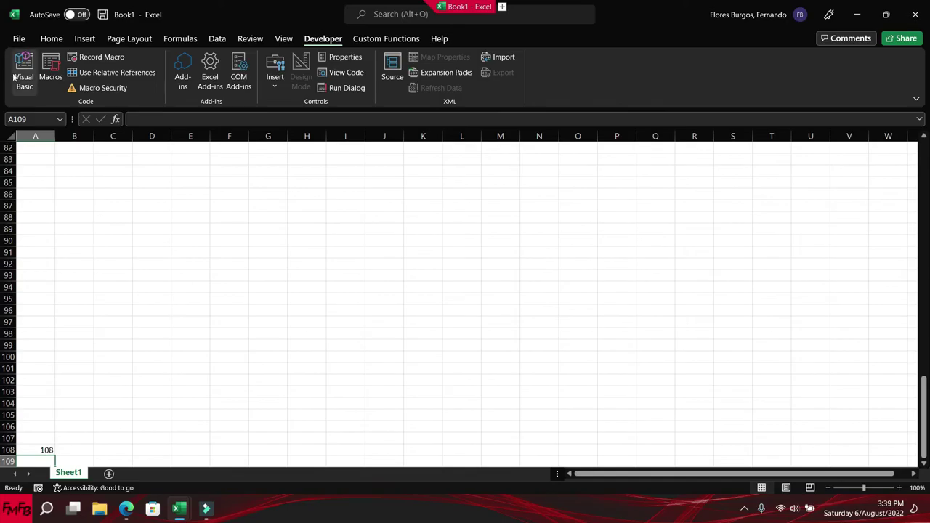
left_click(15, 75)
Declare Sub lr() in Module1, fixing the mistyped semicolon.
type("s")
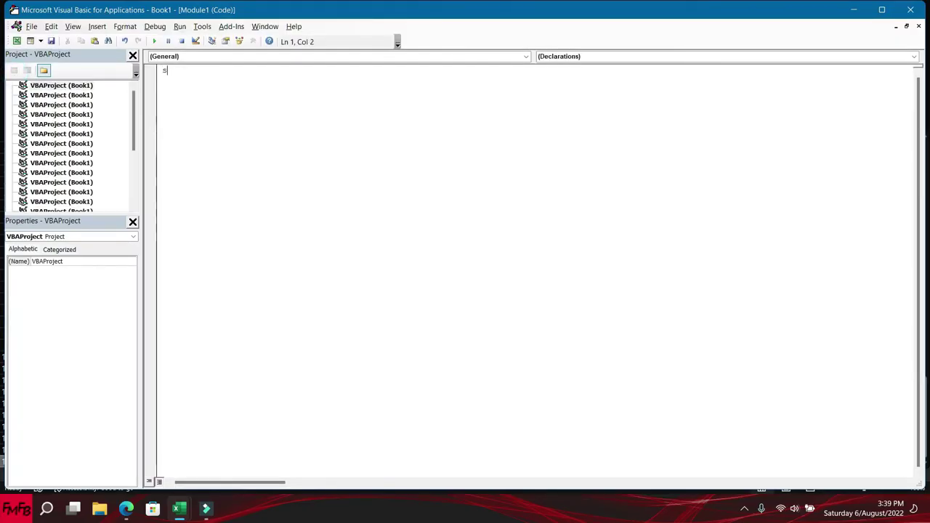
type("ub ;r")
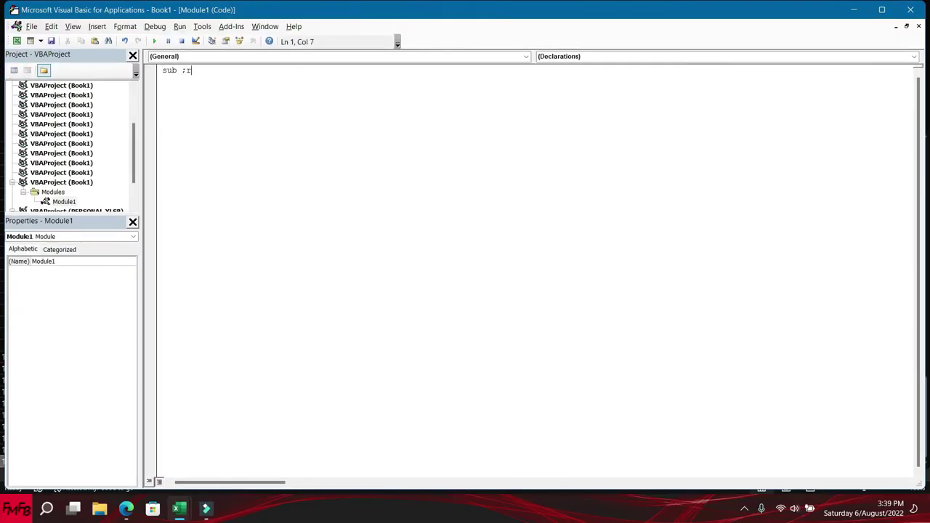
key("Return")
key("Return")
key("Right")
key("BackSpace")
type("l")
key("Right")
key("Return")
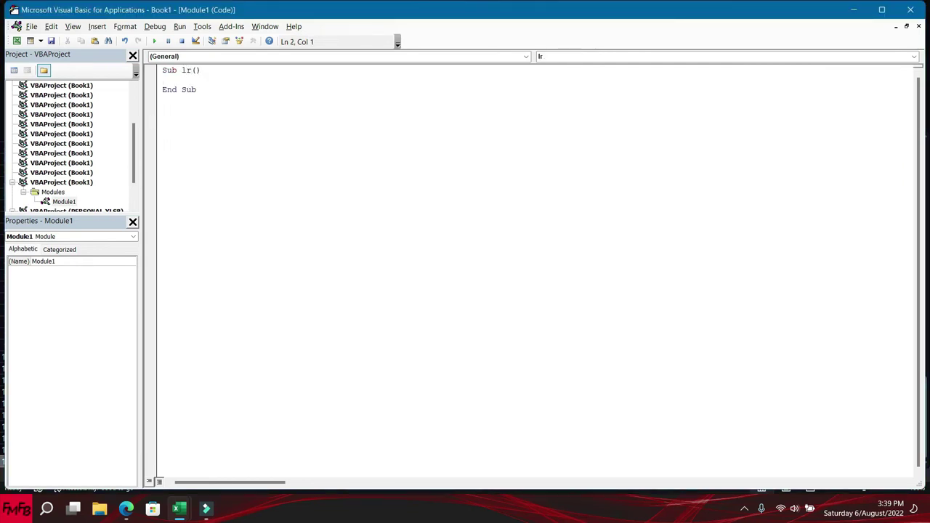
Add the line lastr = Cells(Rows.Count, 1).End(xlUp).Row.
type("lastr")
type("Cells(Rows.Count, 1).End(xlUp).Row")
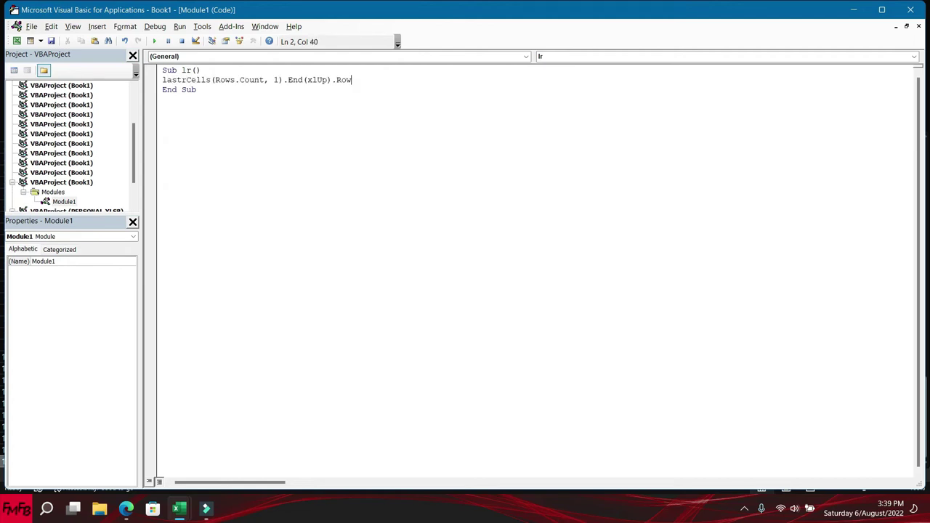
key("Return")
left_click(163, 70)
key("Down")
key("Right")
key("Right")
key("Right")
key("Right")
key("Right")
type("=")
key("Down")
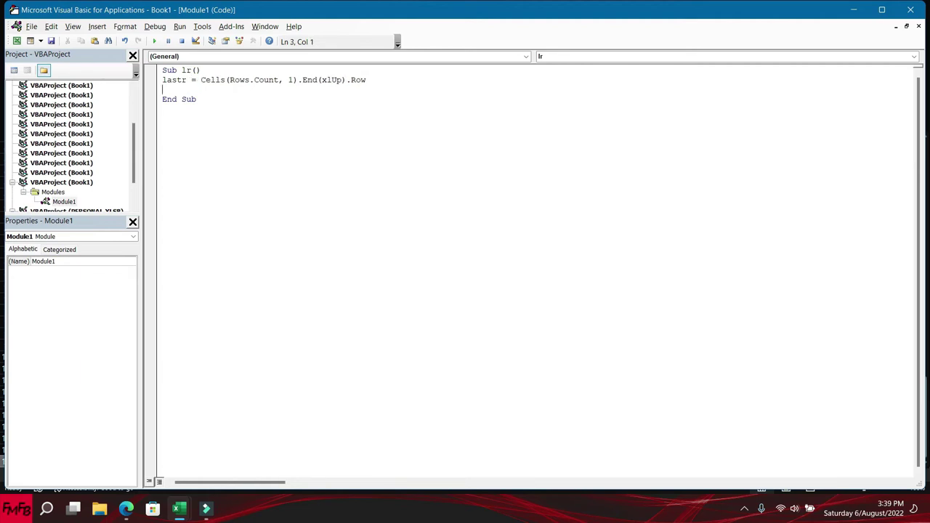
Add MsgBox("Last row: " & lastr) and run the lr macro with F5.
type("msgbox(\"Last row: \" & ")
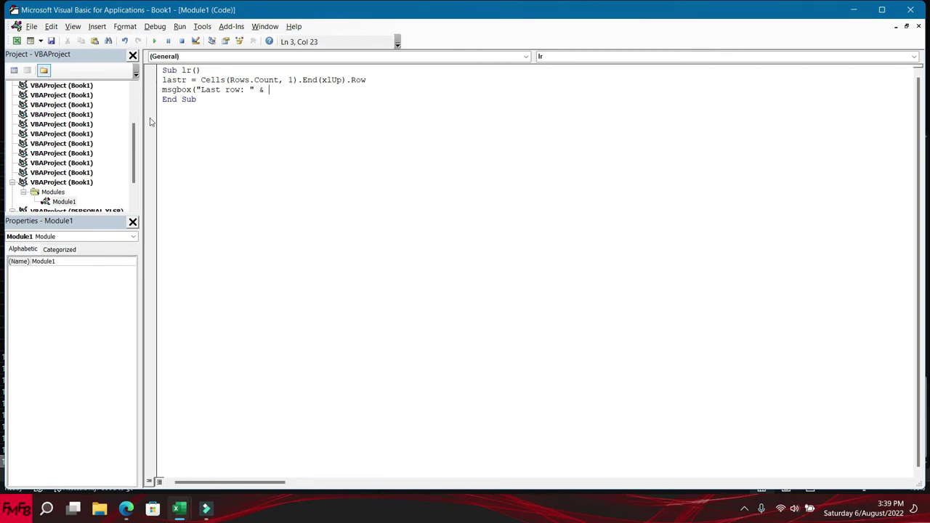
type("lastr)")
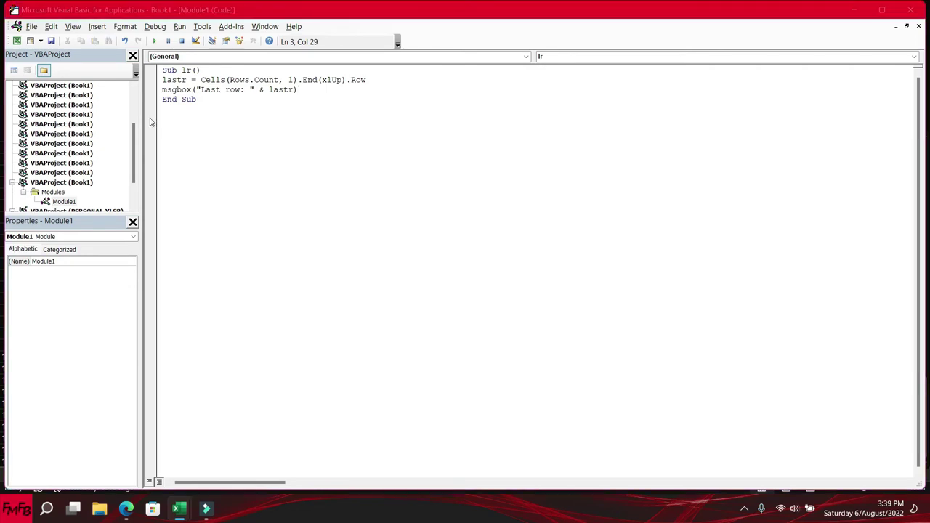
key("alt+F11")
key("alt+F11")
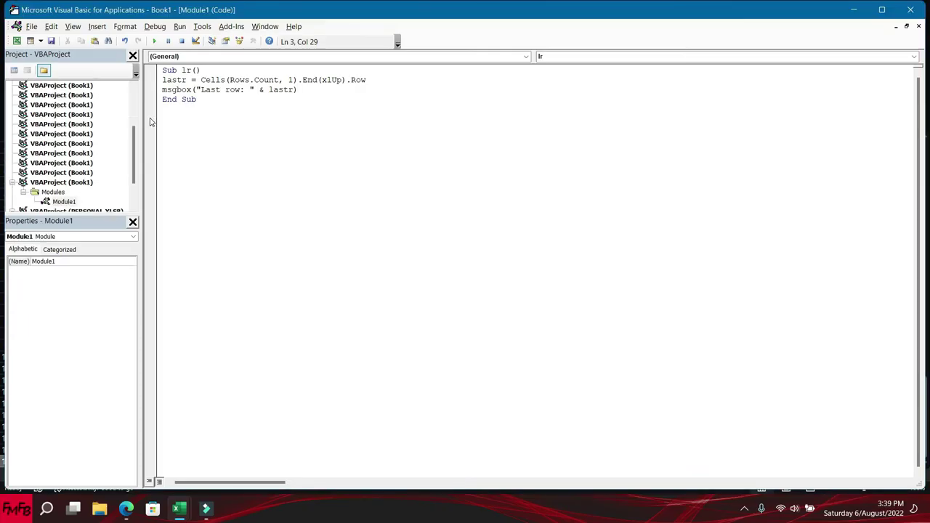
key("F5")
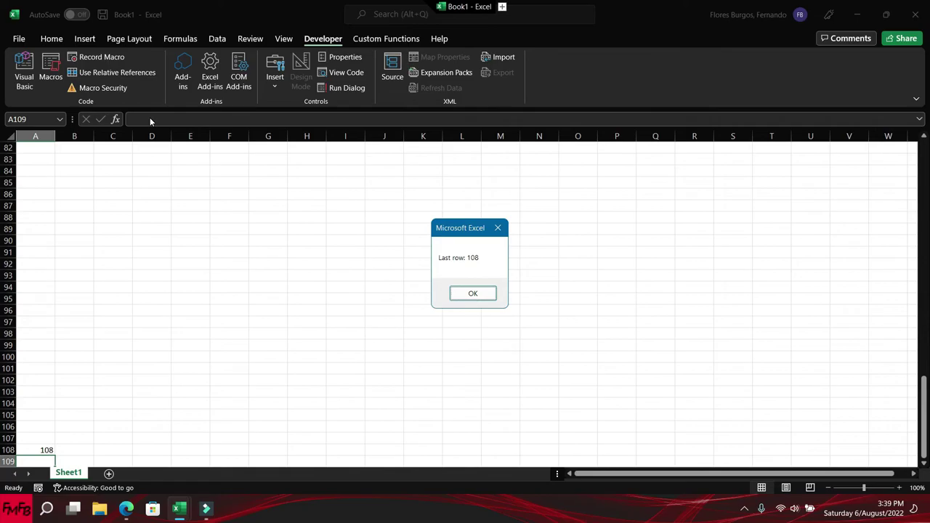
Close the 'Last row: 108' message and check the formula in A108 back in the workbook.
key("Return")
key("alt+F11")
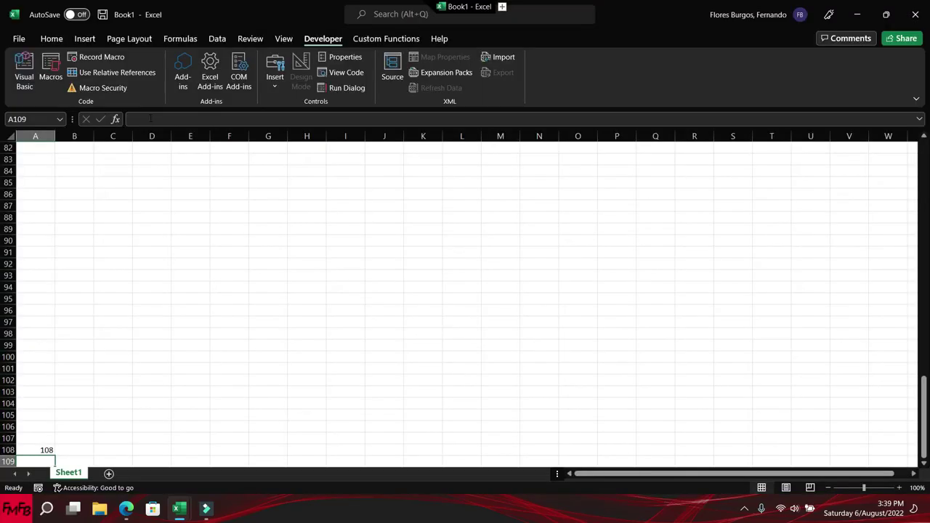
key("Up")
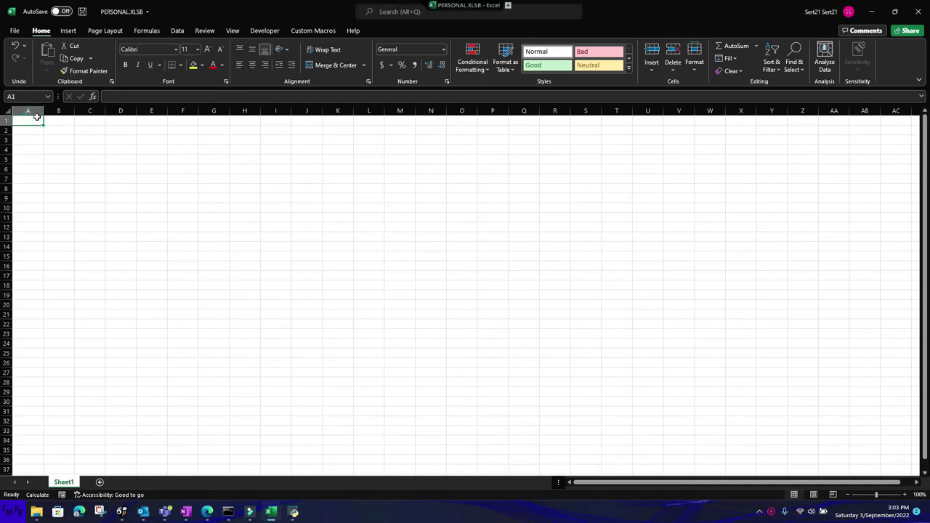
Enter the headers Country, Department and Values in A1:C1.
type("Count")
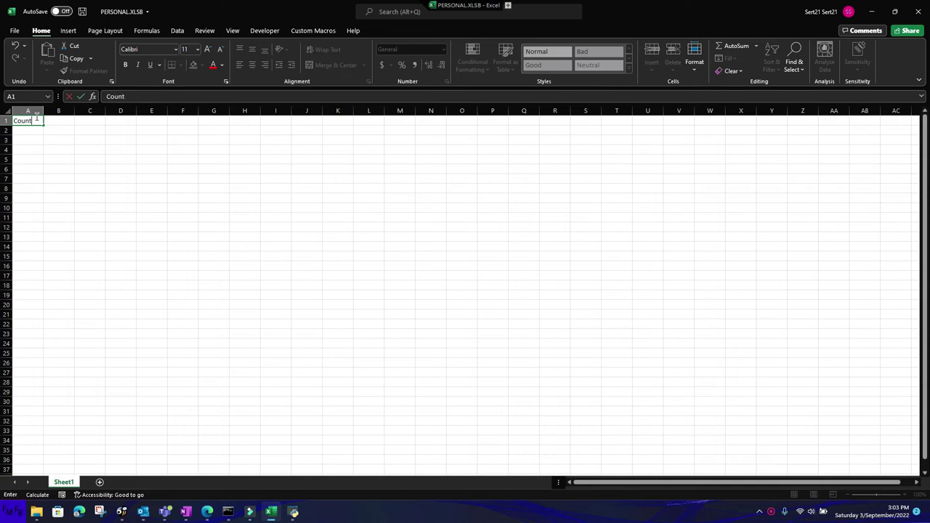
type("ry")
key("Tab")
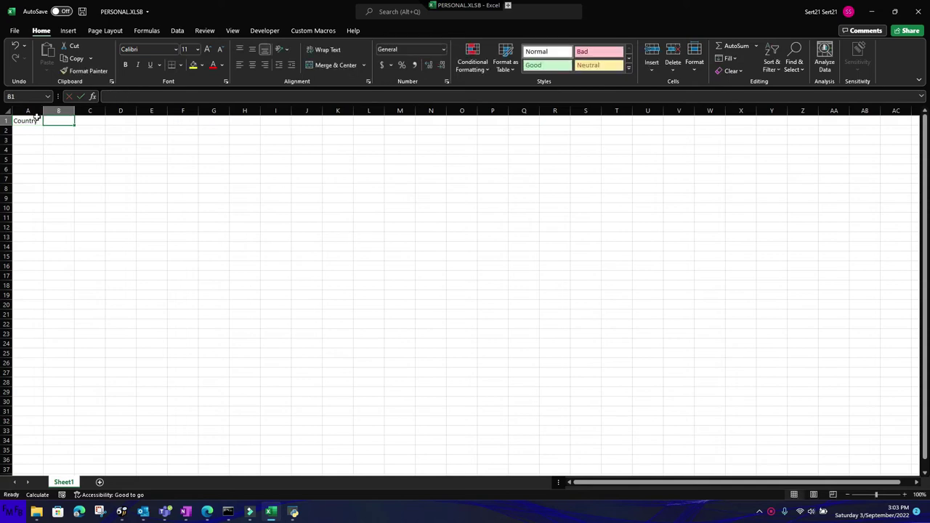
type("Department")
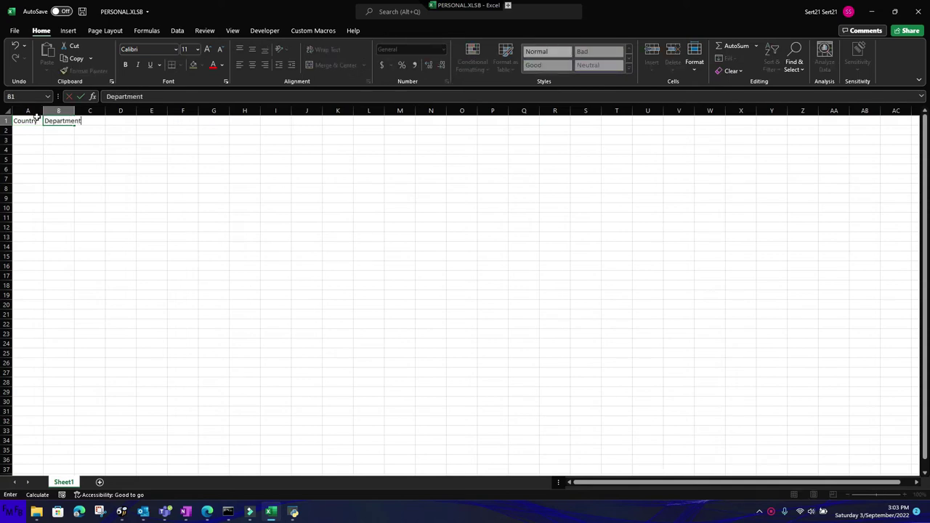
key("Tab")
type("Values")
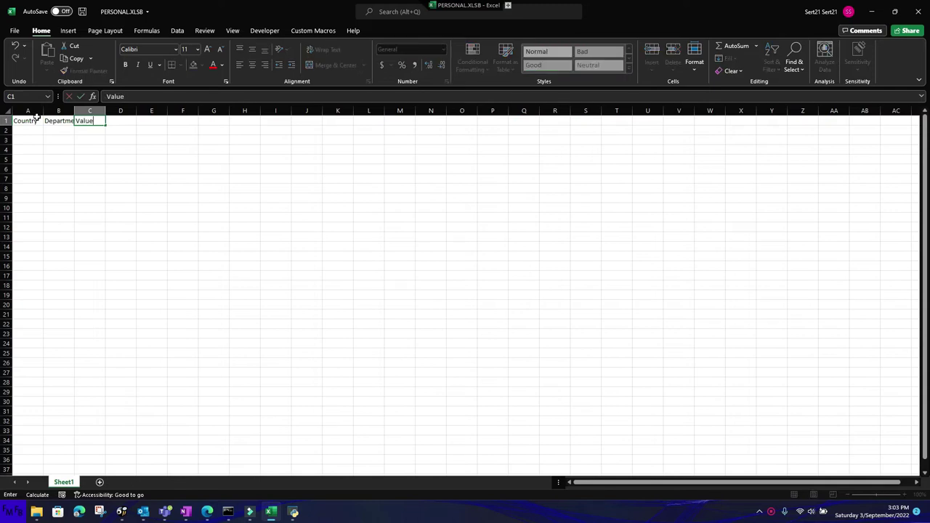
key("Return")
Fill A2:A7 with Honduras, Honduras, Nicaragua, Honduras, Nicaragua, Honduras.
key("Left")
key("Left")
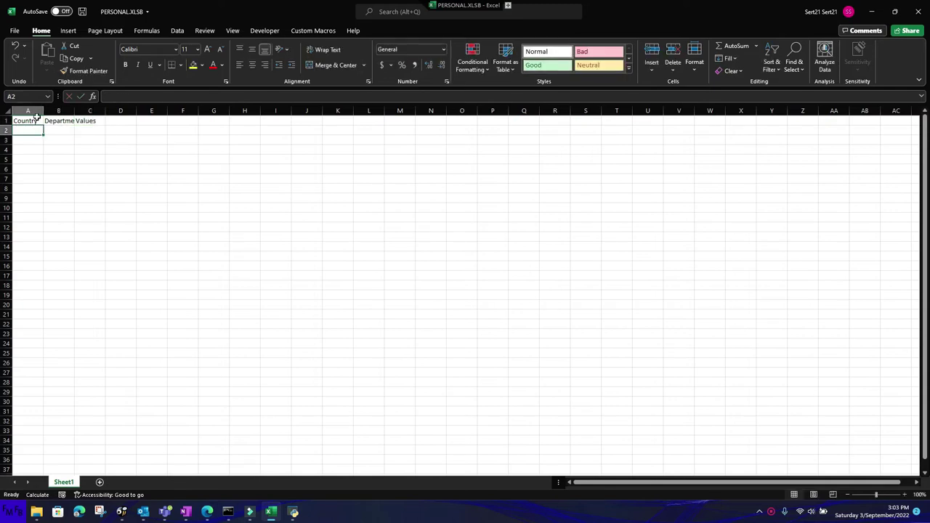
type("Honduras")
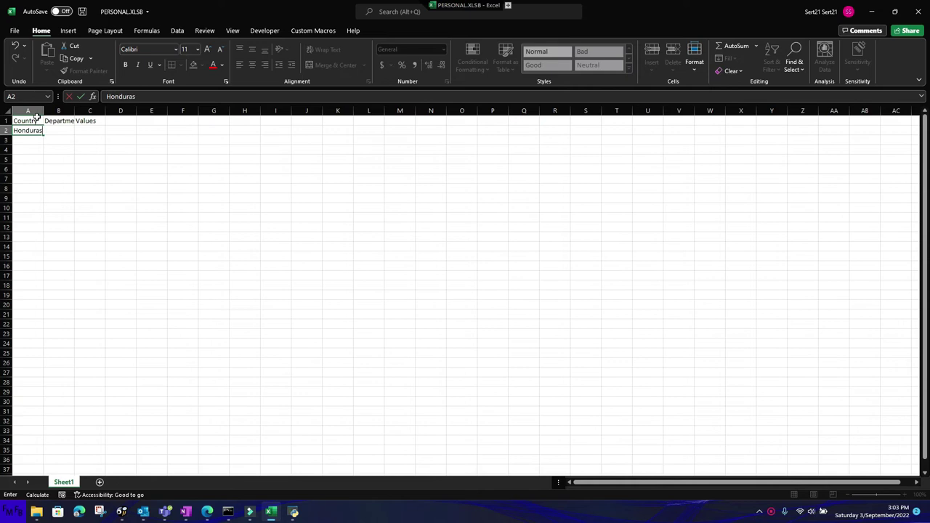
key("Return")
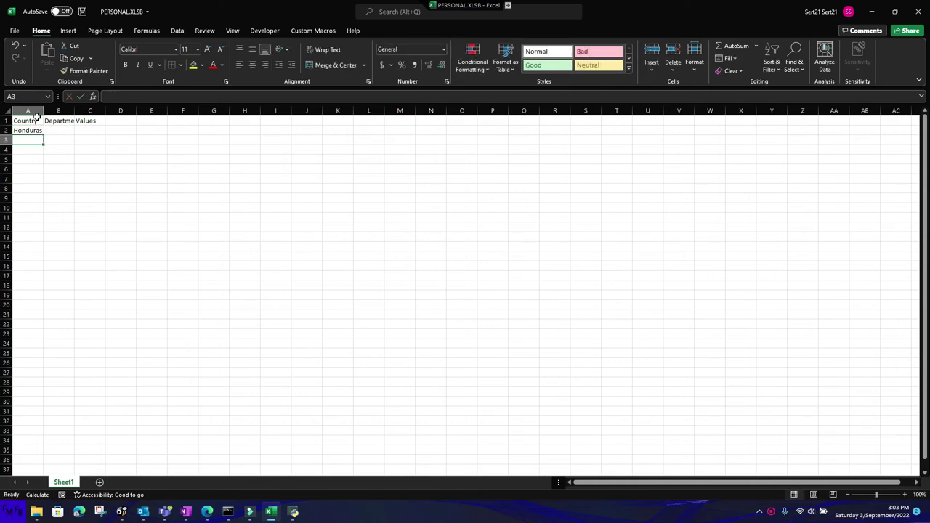
type("Honduras")
key("Return")
type("Nic")
type("aragua")
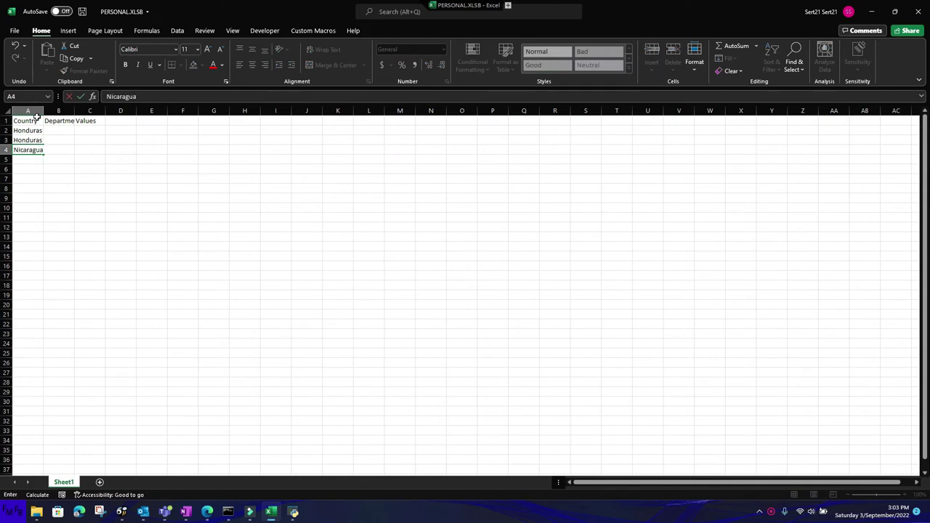
key("Return")
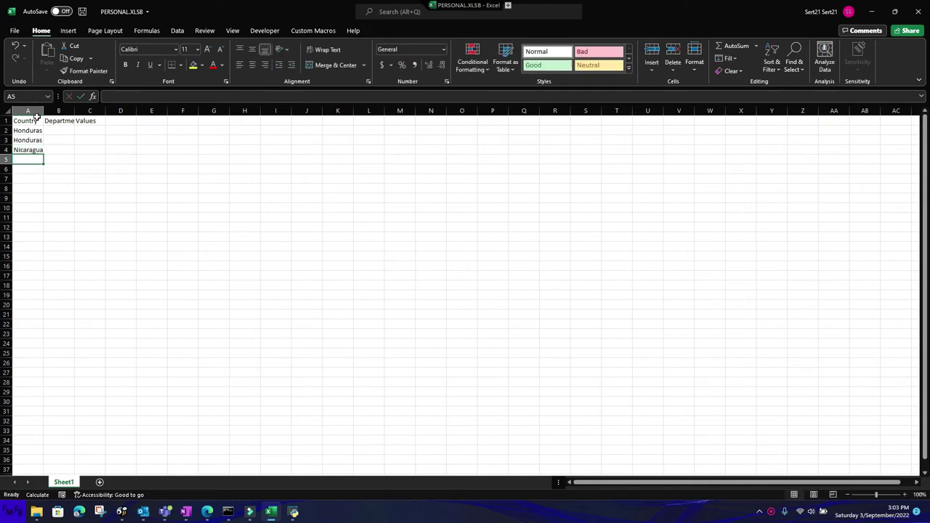
type("Honduras")
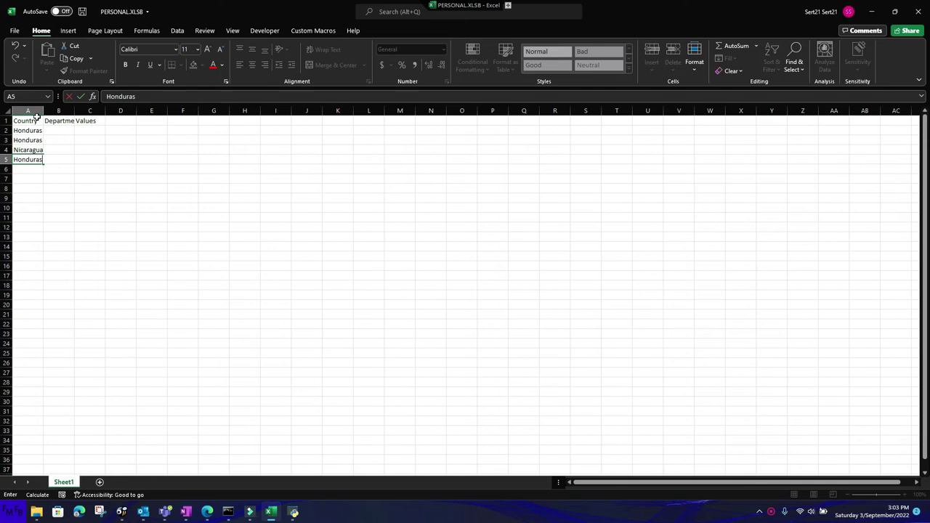
key("Return")
type("Nicaragua")
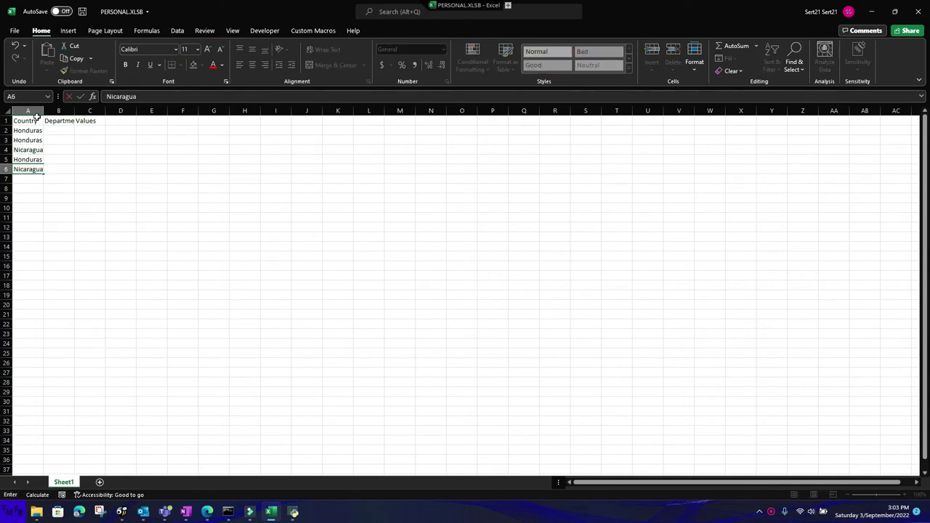
key("Return")
type("Honduras")
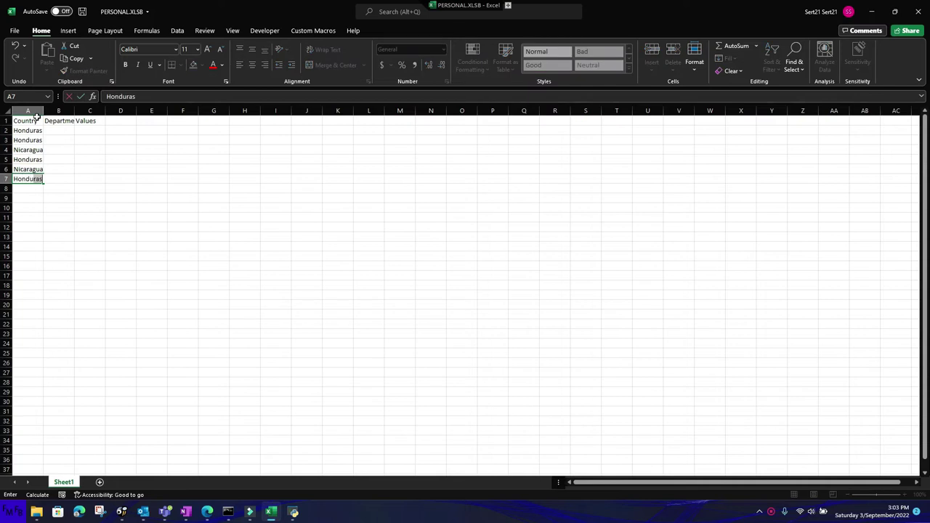
key("Tab")
key("Up")
key("Up")
key("Up")
key("Up")
key("Up")
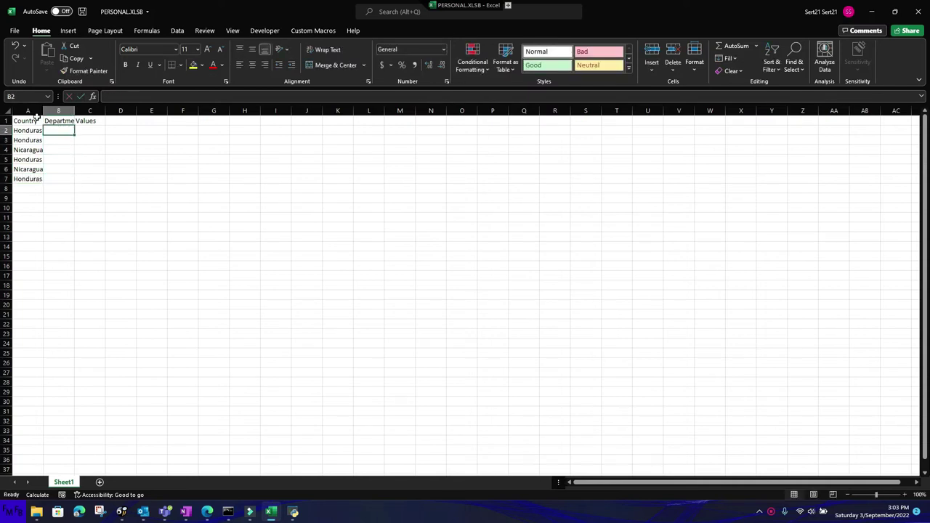
Enter Francisco Morazán and La Paz in B2:B3, checking the Wikipedia department list.
type("Francis")
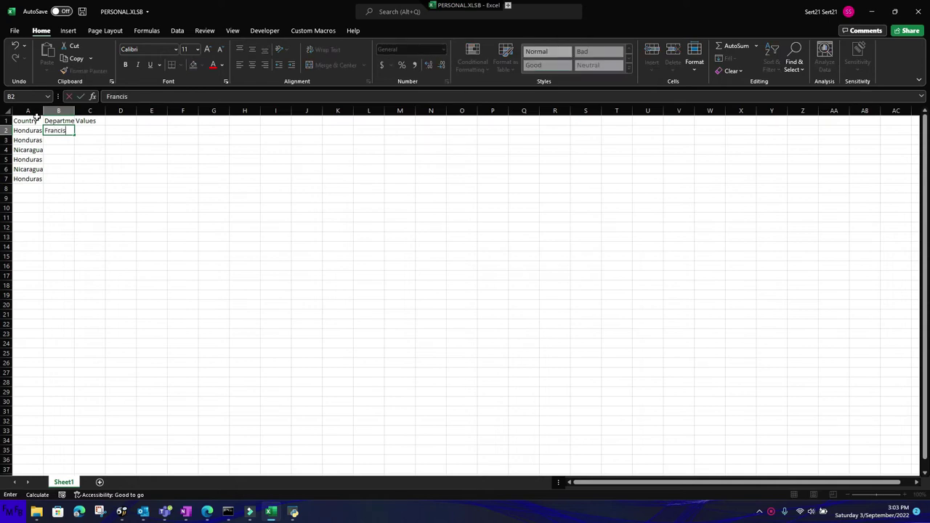
type("co Morazán")
key("Return")
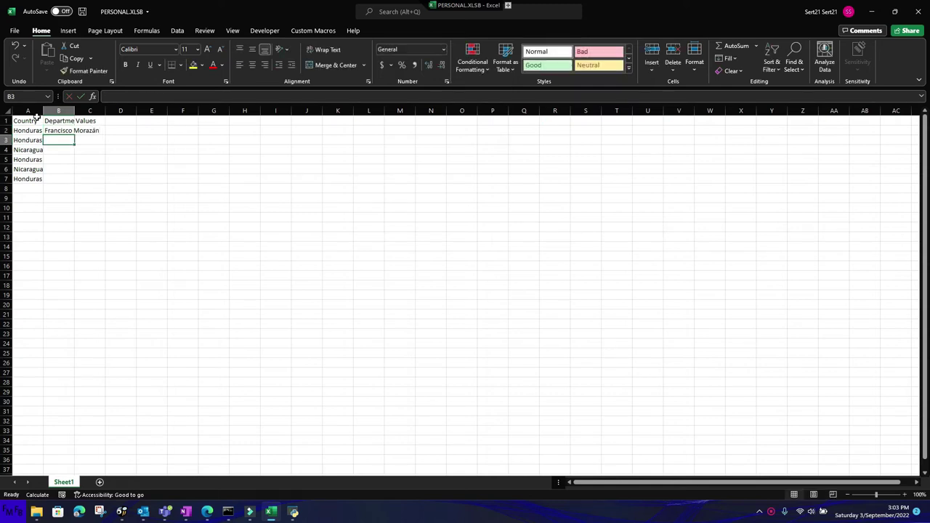
type("La Paz")
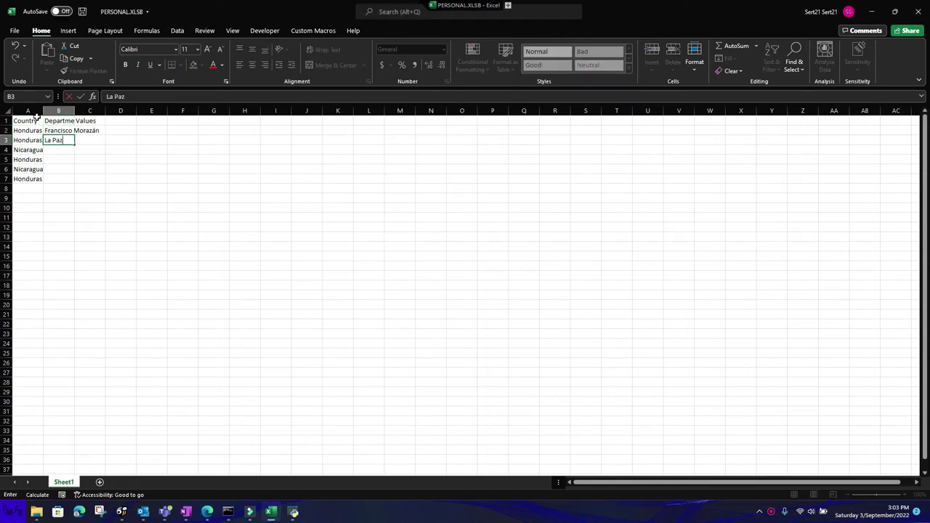
key("Return")
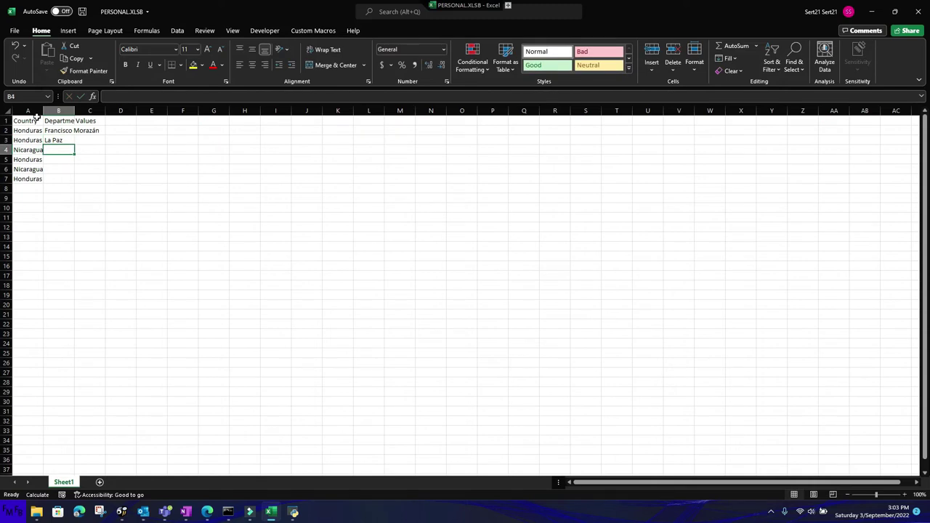
key("alt+Tab")
key("alt+Tab")
key("alt+Tab")
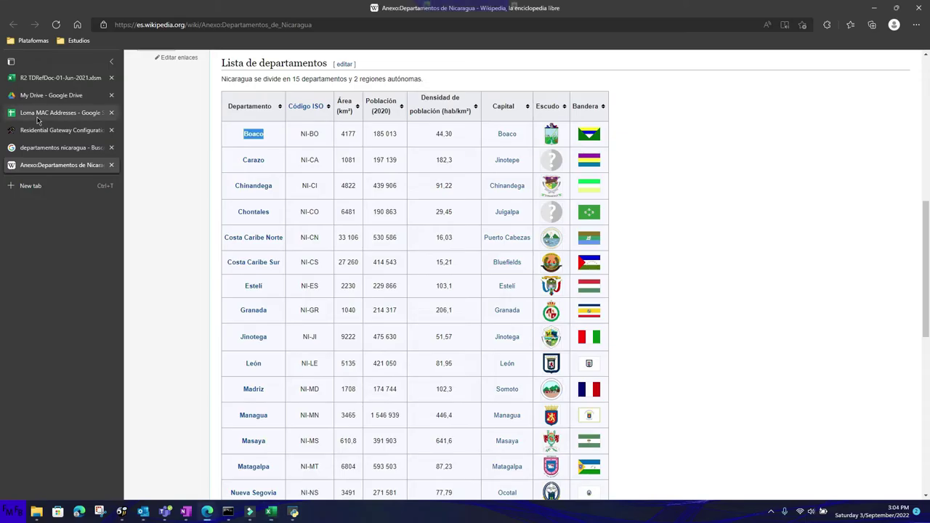
key("alt+Tab")
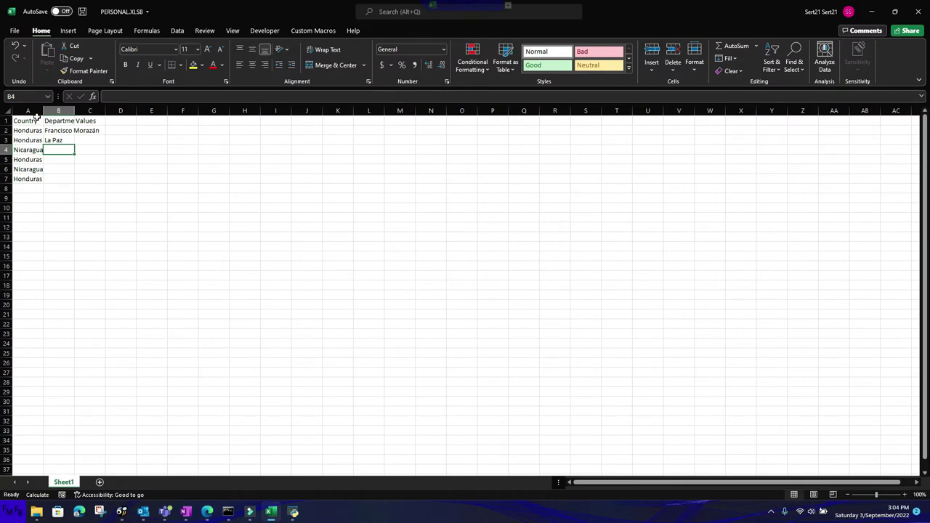
Enter Boaco, Intibucá and Carazo in B4:B6, using Wikipedia for the names.
type("Boaco")
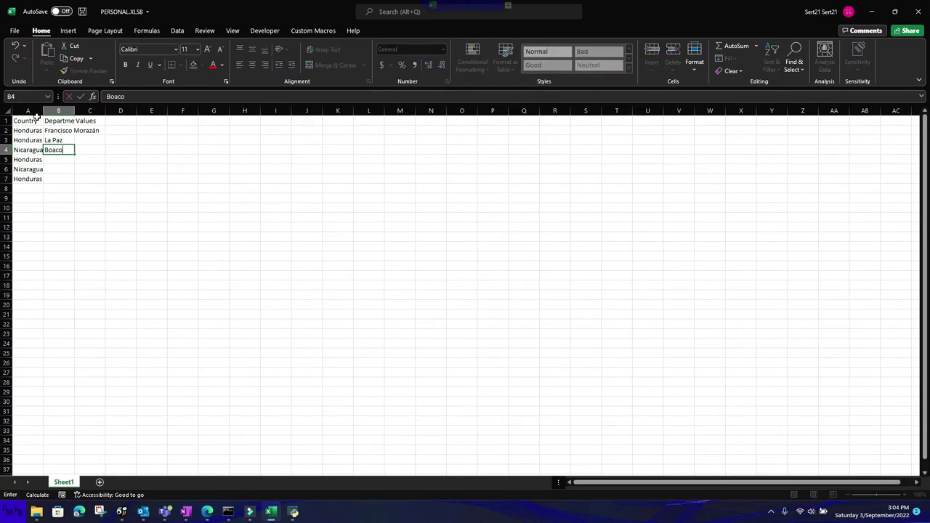
key("Return")
type("Intibuc")
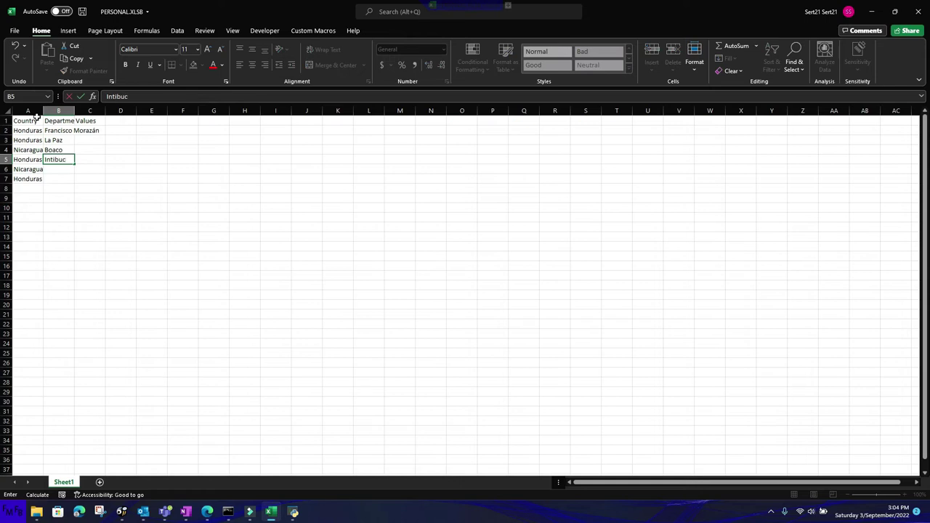
type("á")
key("Return")
key("alt+Tab")
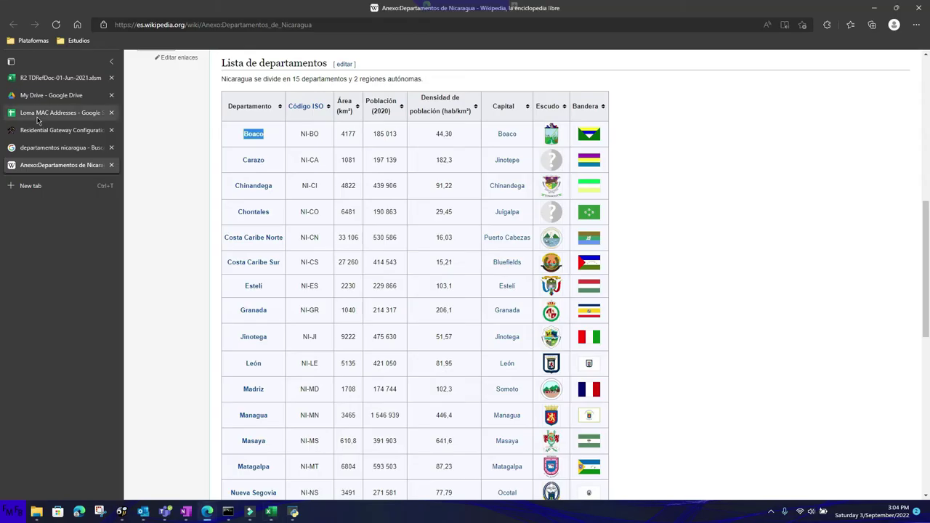
key("alt+Tab")
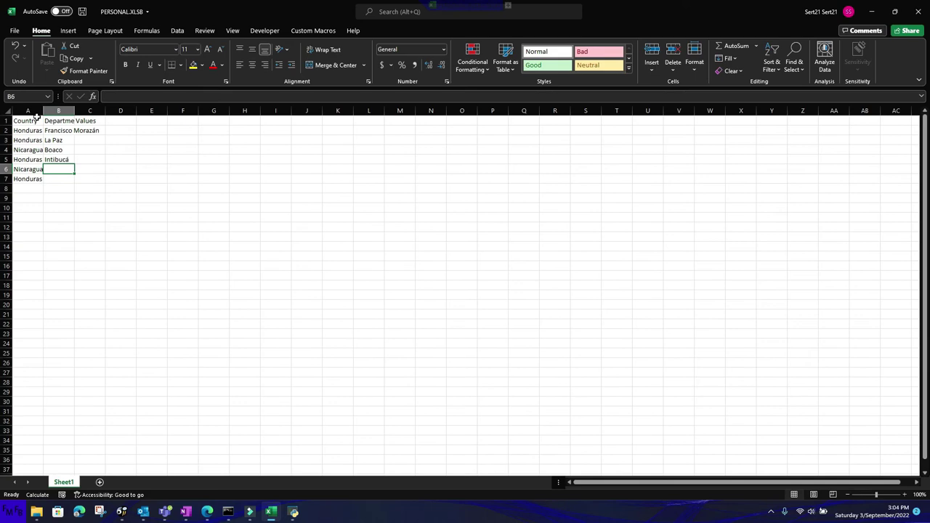
type("Carazo")
key("Return")
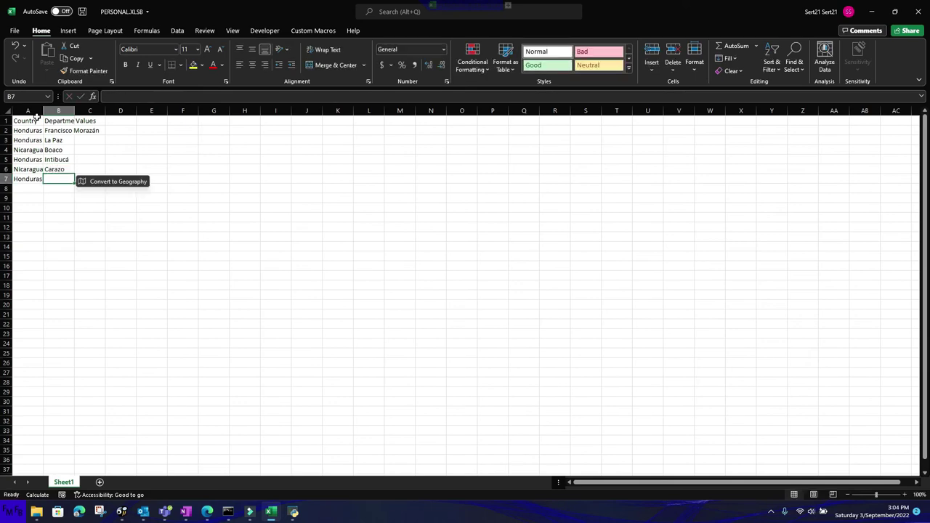
key("alt+Tab")
key("alt+Tab")
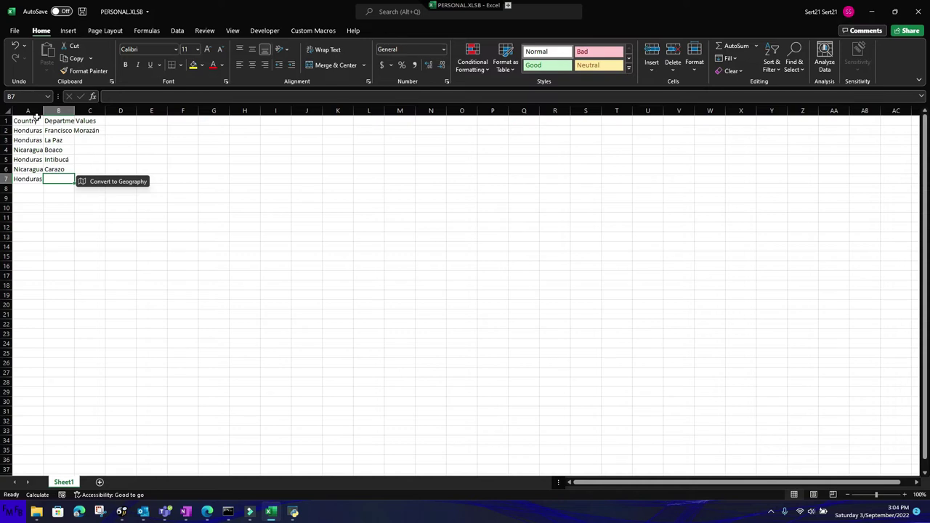
Enter Valle in B7 and the word trial in F2.
type("Valle")
key("Tab")
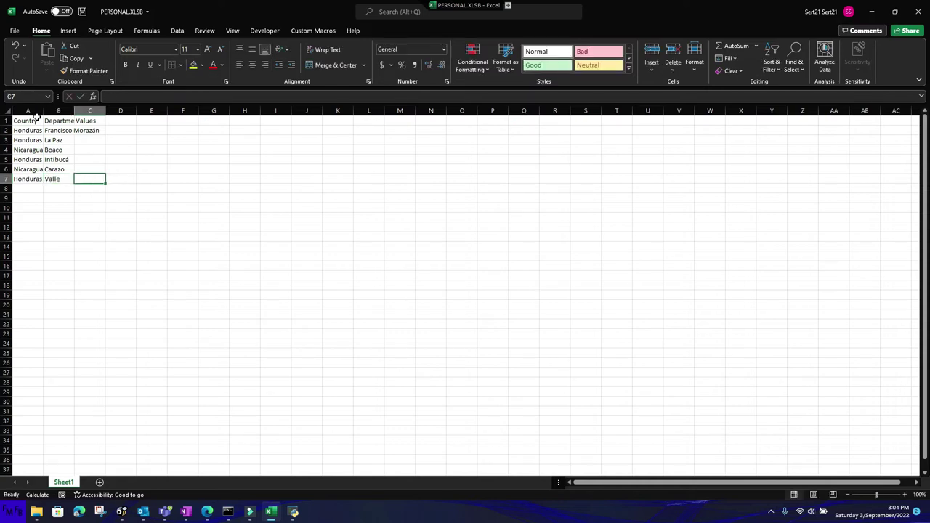
key("Right")
key("Up")
key("Up")
key("Up")
key("Up")
key("Up")
key("Up")
key("Right")
key("Right")
key("Down")
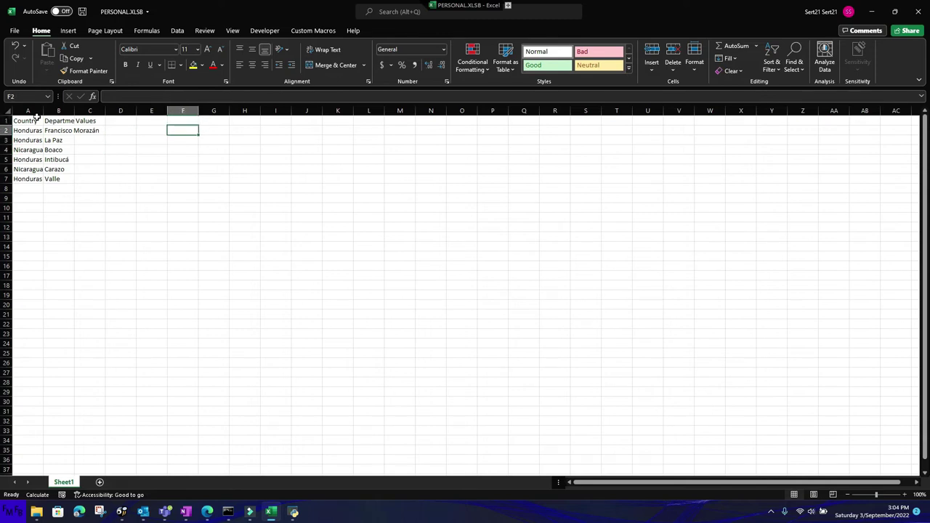
type("trial")
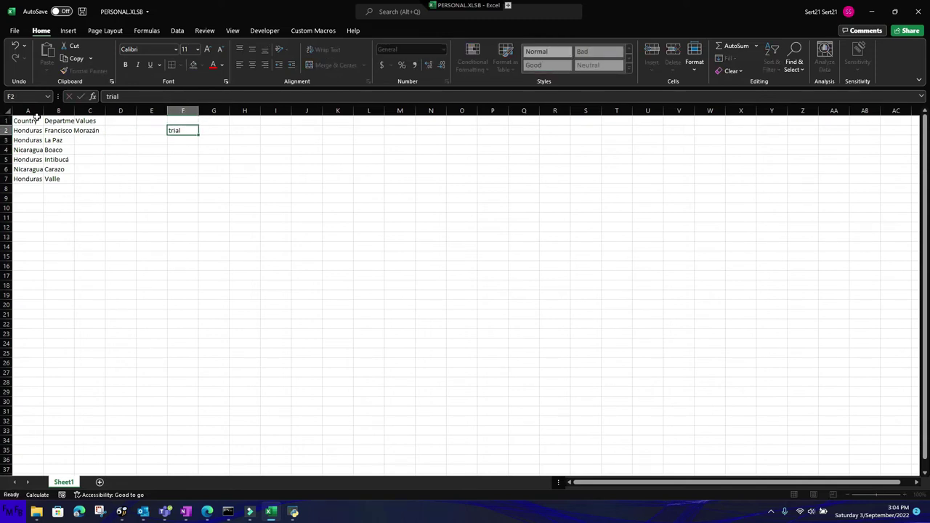
key("Up")
Try an empty =filter() formula in F1, then cancel it.
type("=filter")
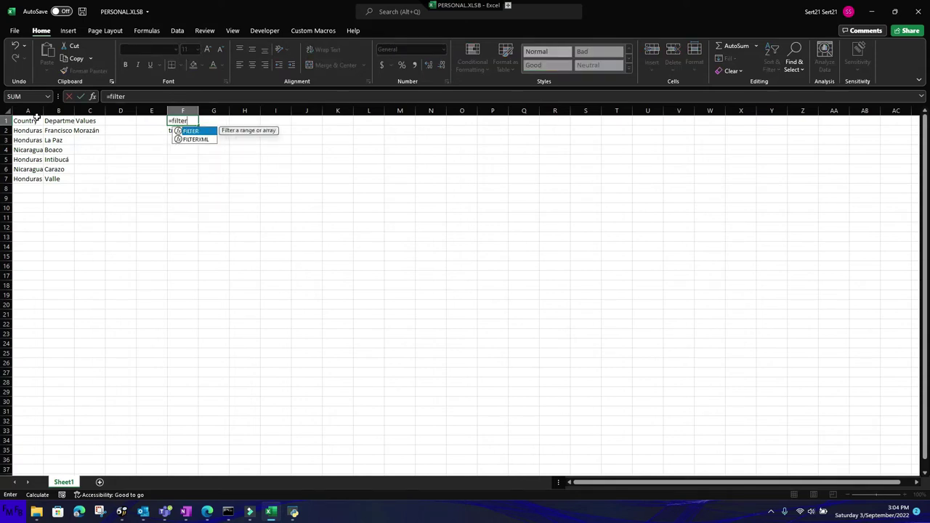
type("()")
key("Return")
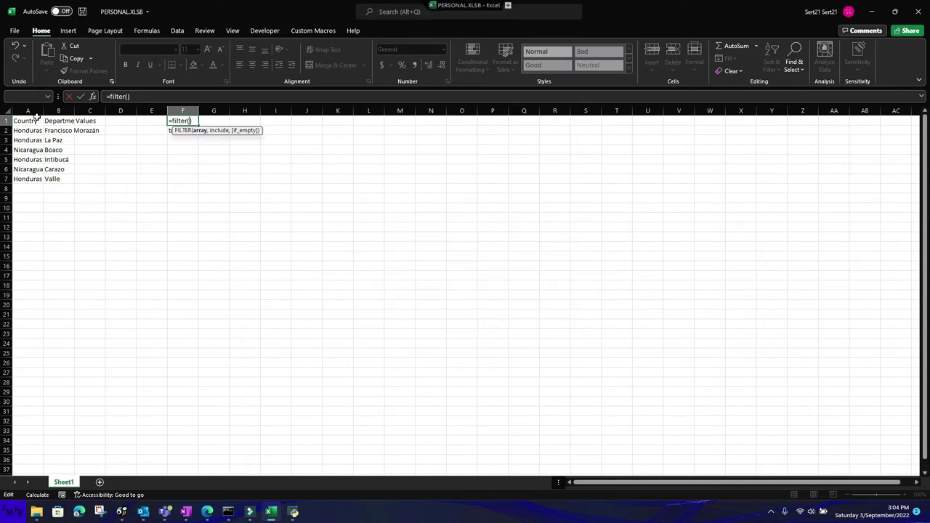
key("Escape")
key("Left")
key("Left")
key("Left")
key("Down")
Enter values 10, 20, 30, 40, 50, 60 in C2:C7 and begin =filter() in F1.
type("10")
key("Return")
type("20")
key("Return")
type("30")
key("Return")
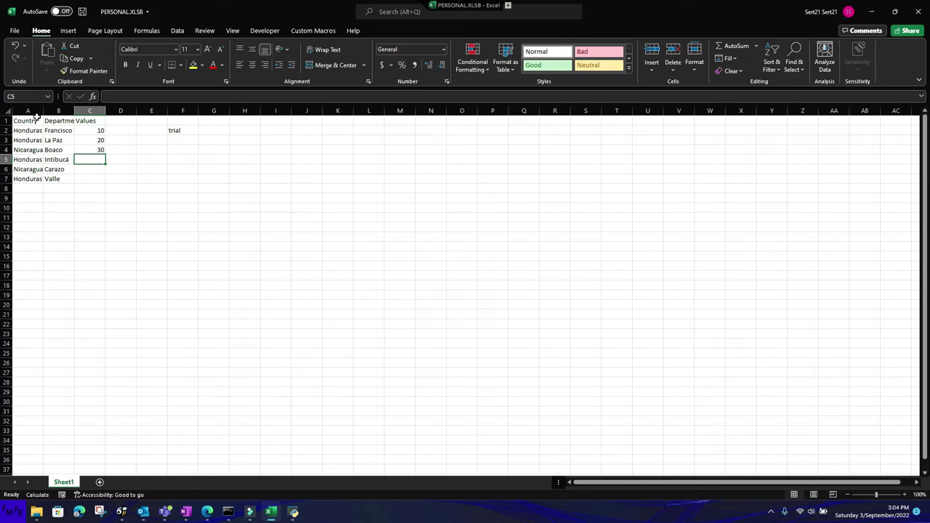
type("40")
key("Return")
type("50")
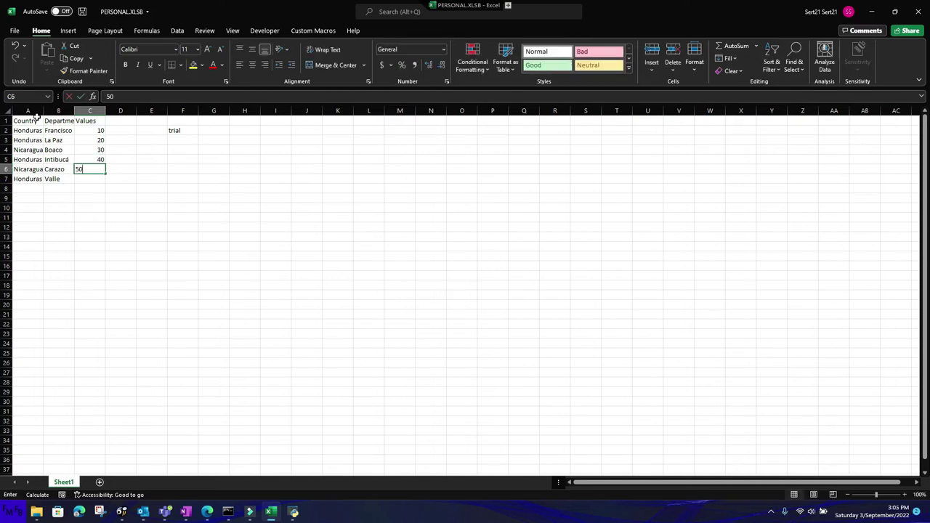
key("Return")
type("60")
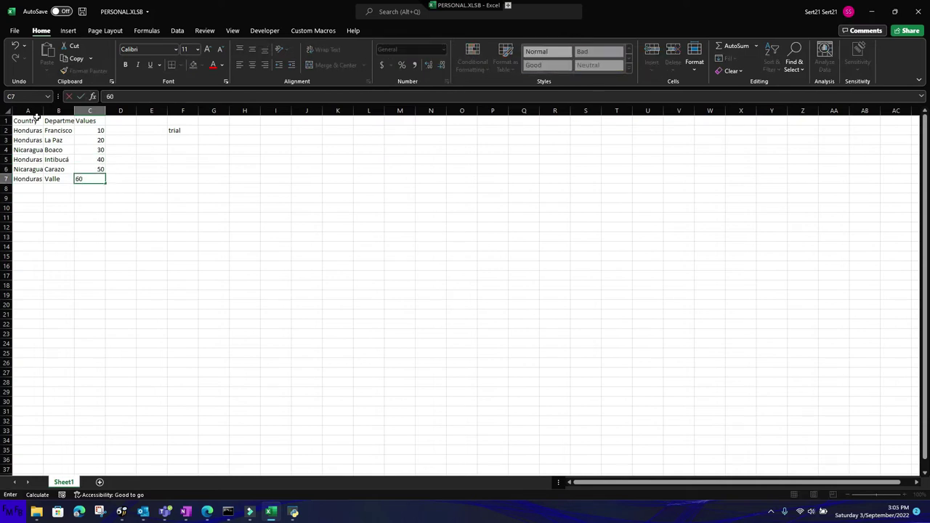
key("Right")
key("Right")
key("Right")
key("ctrl+Up")
key("ctrl+Up")
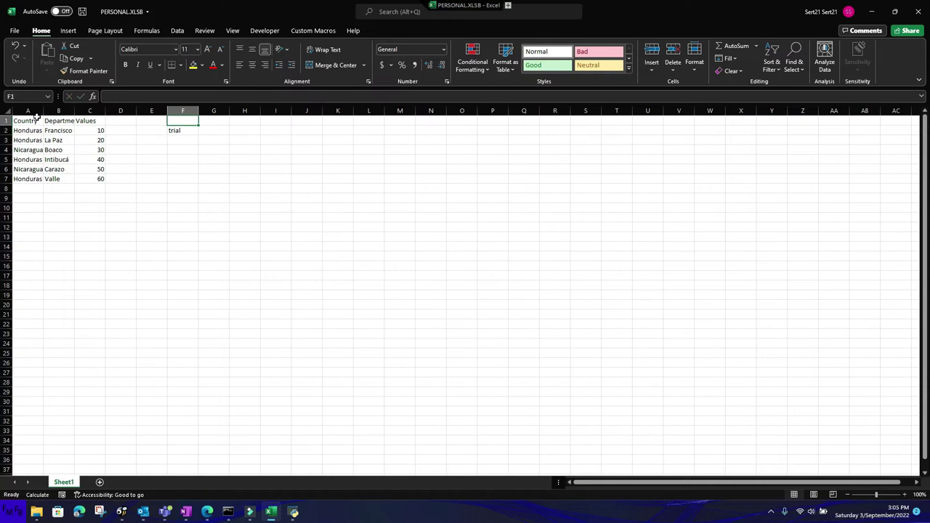
type("=filter()")
Complete the F1 formula as =FILTER(A:C,A:A="Honduras").
key("Return")
key("Return")
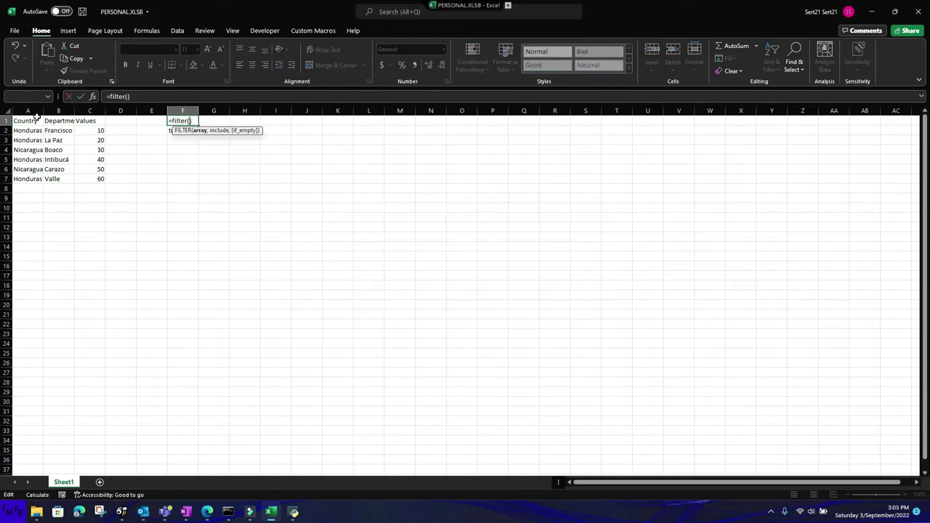
type("A")
type(":")
type("C")
type(",")
type("A:")
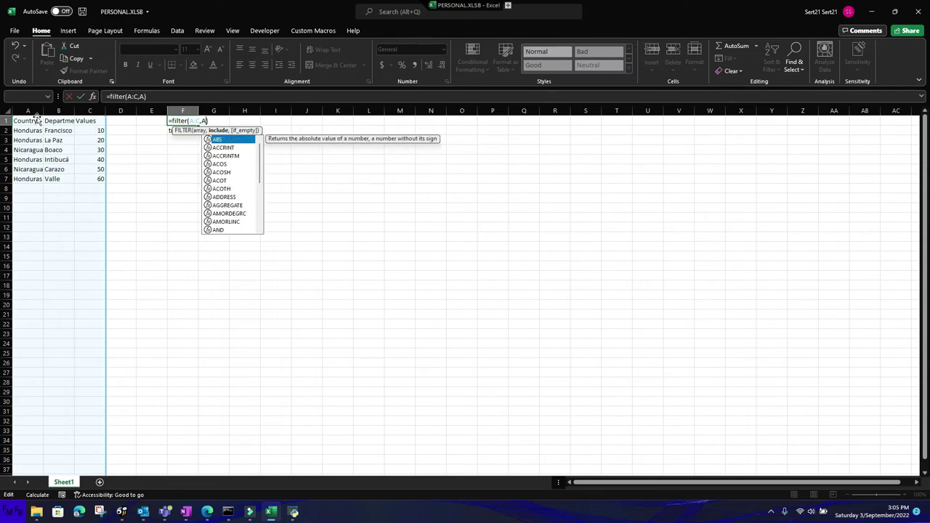
type("A'")
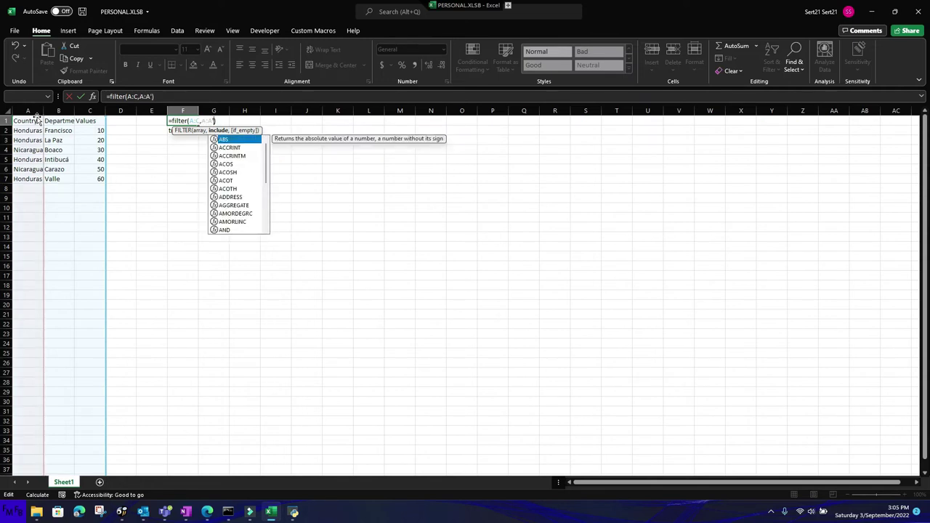
key("BackSpace")
type("=\"")
type("Honduras")
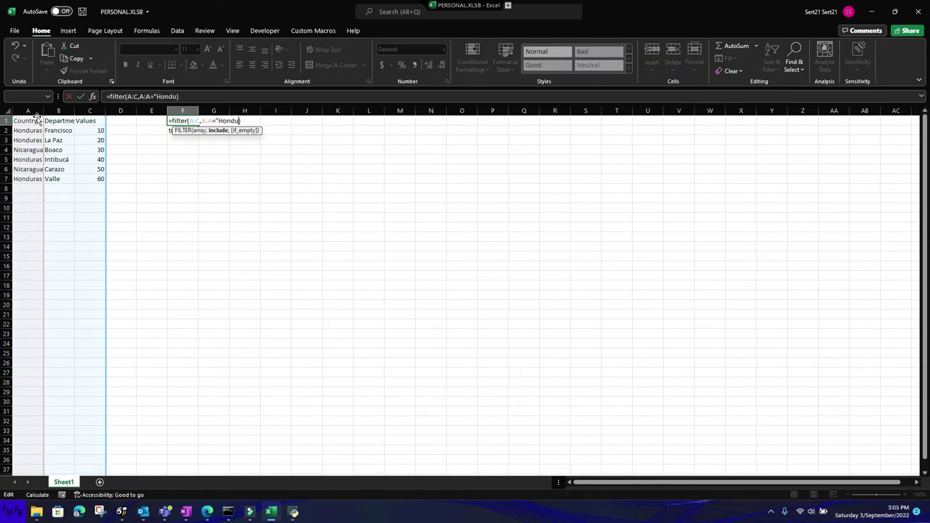
type("\",\"\"")
key("Return")
key("Up")
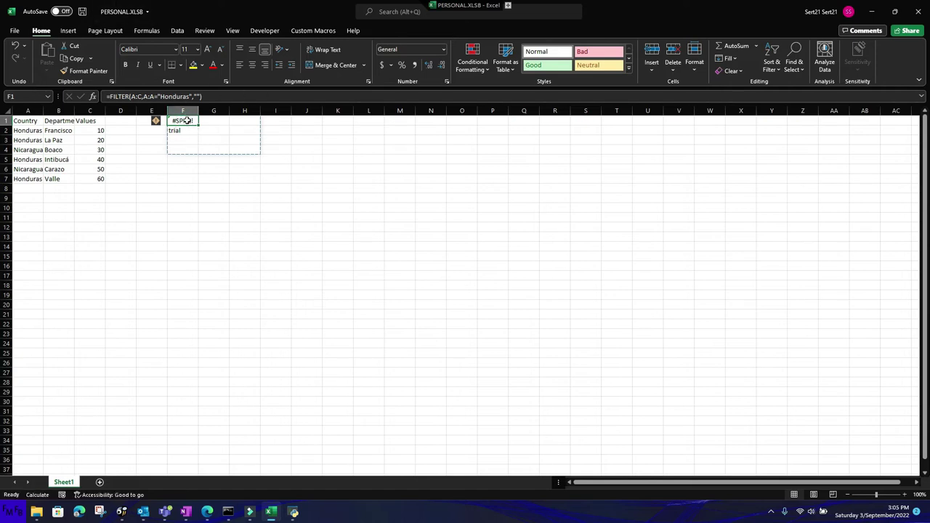
Fill F1 yellow and clear the trial text from F2 to free the spill range.
left_click(193, 64)
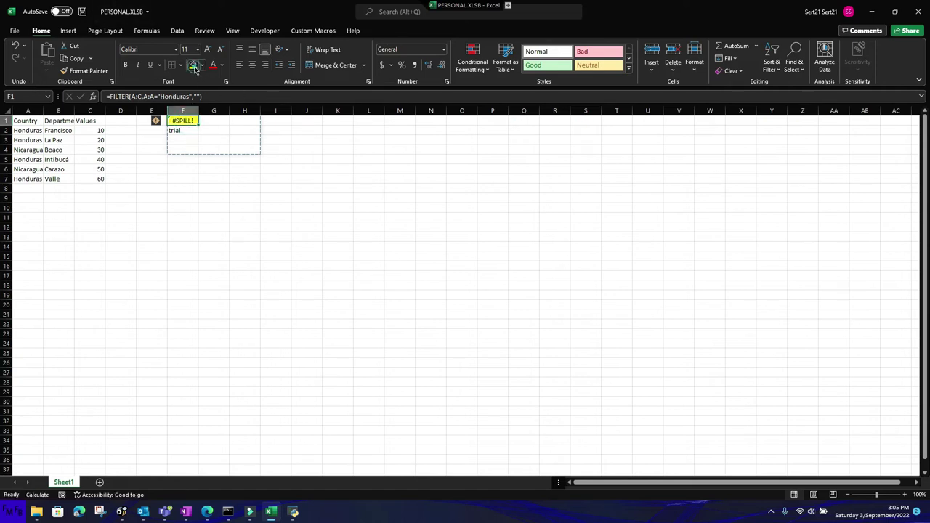
left_click(190, 131)
key("Delete")
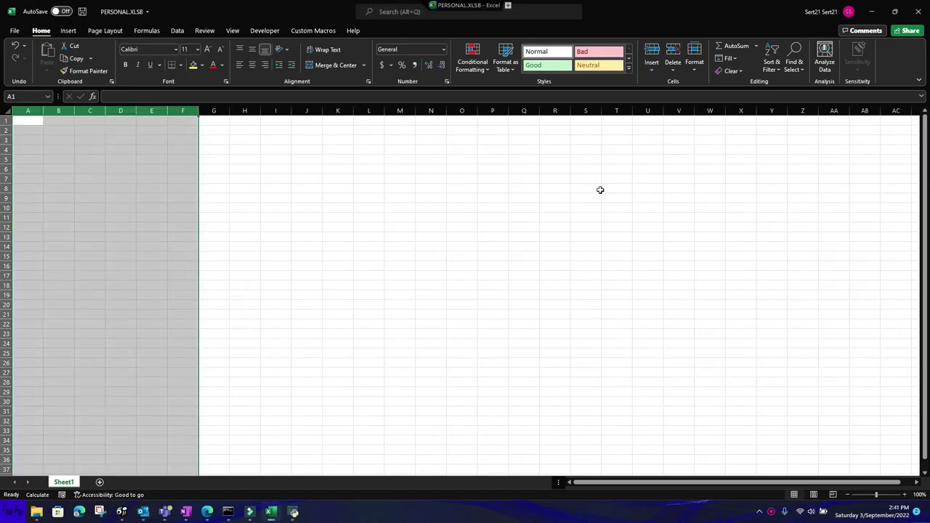
Start a fresh table with headers Country and Department in A1:B1.
key("ctrl+Home")
type("Country")
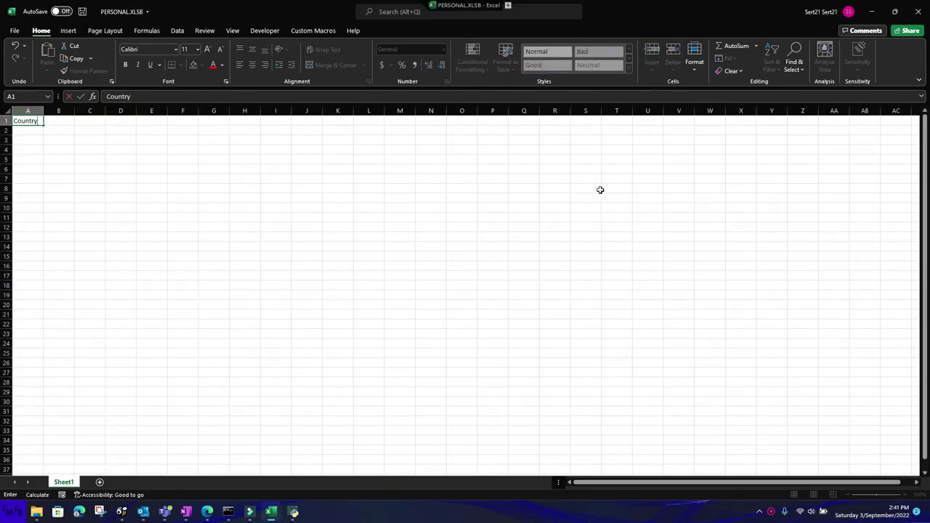
key("Tab")
type("Depa")
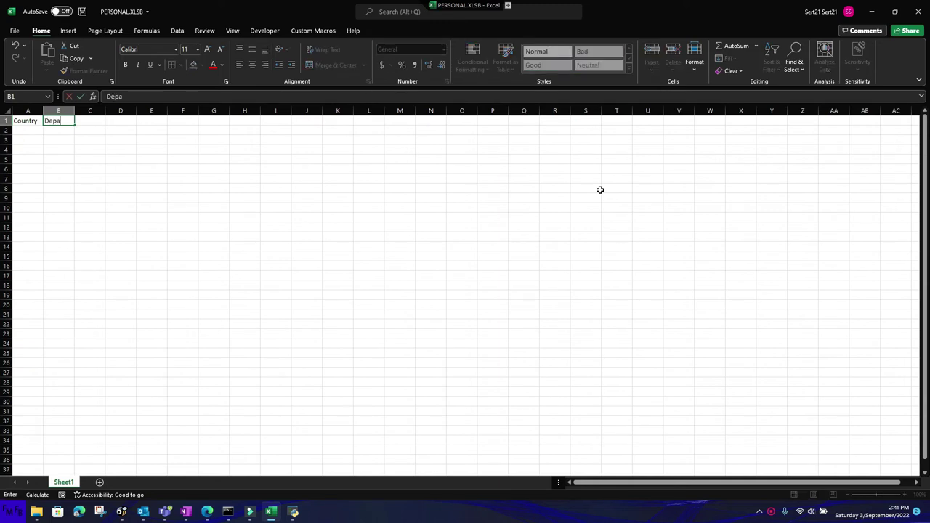
type("rtment")
key("Return")
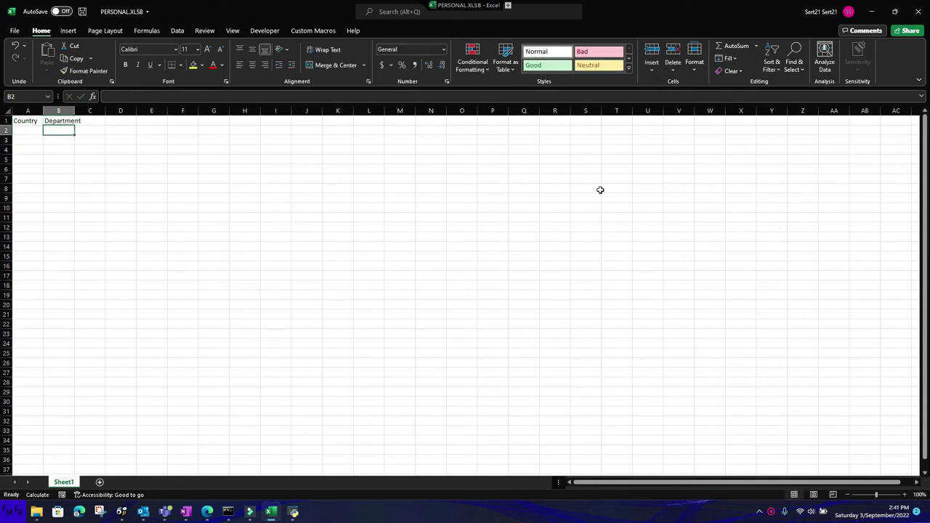
List Honduras, Honduras, Honduras, Nicaragua, Honduras in A2:A6.
type("Honduras")
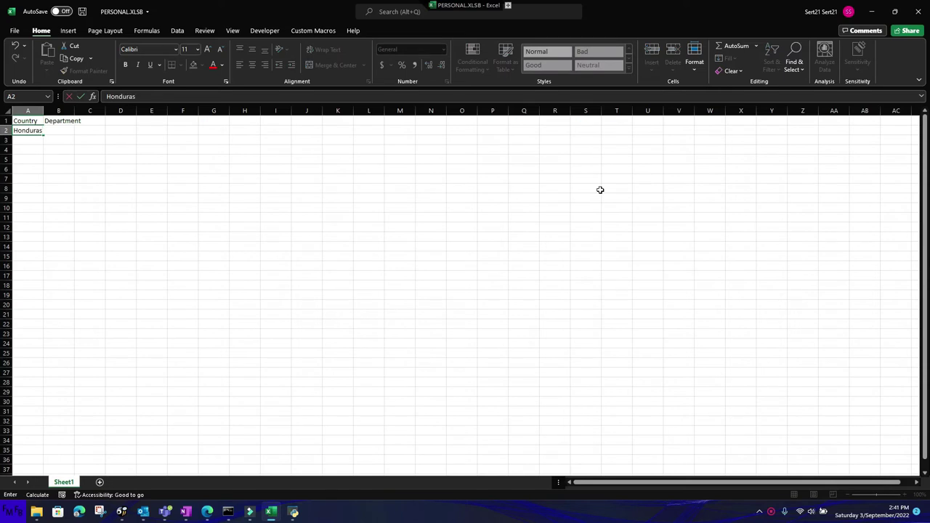
key("Return")
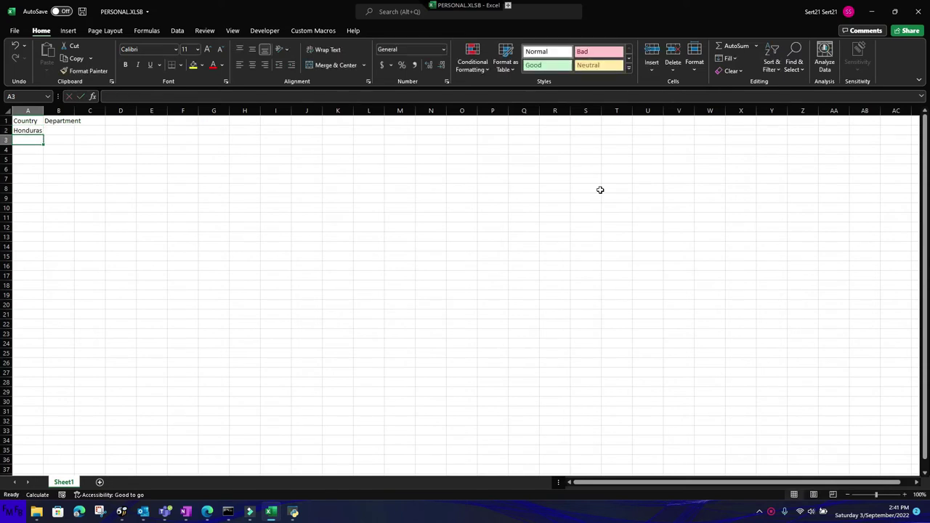
type("Honduras")
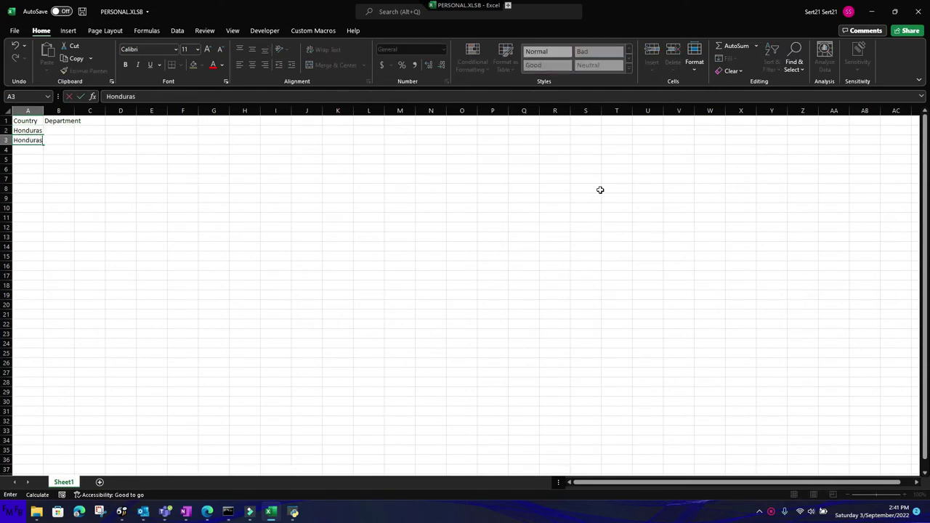
key("Return")
type("Honduras")
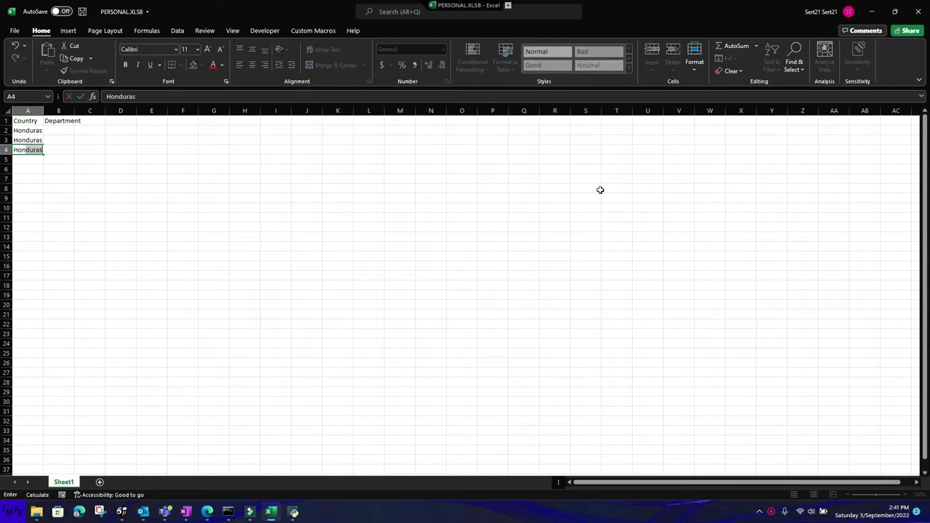
key("Return")
type("Nicaragua")
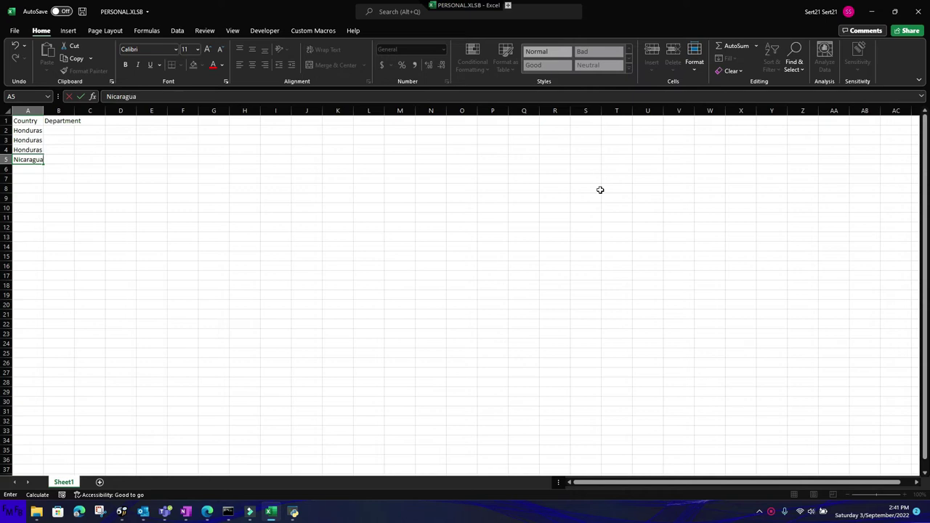
key("Return")
type("Honduras")
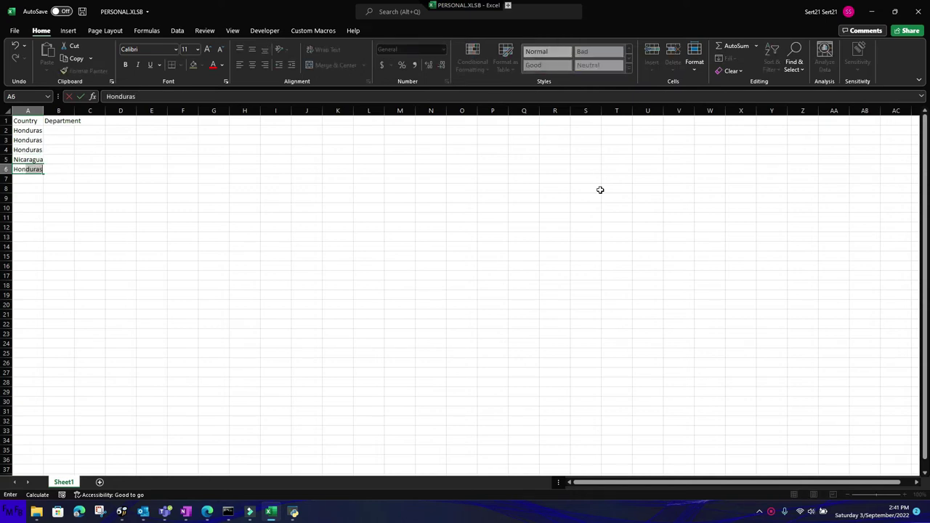
key("Up")
key("Up")
key("Up")
key("Up")
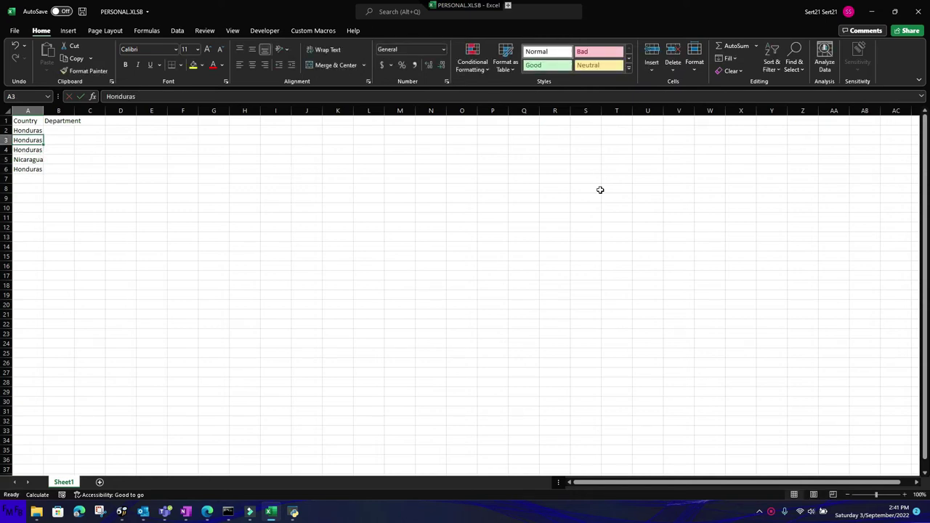
key("Right")
Enter departments Francisco Morazán, La Paz, La Paz and Intibucá down column B.
type("Fr")
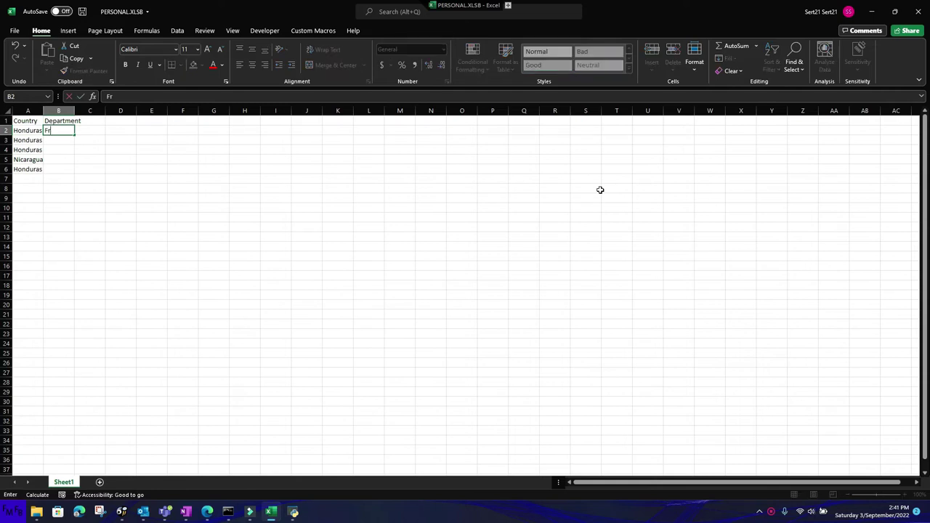
type("ancisco Morazán")
key("Return")
type("La Paz")
key("Return")
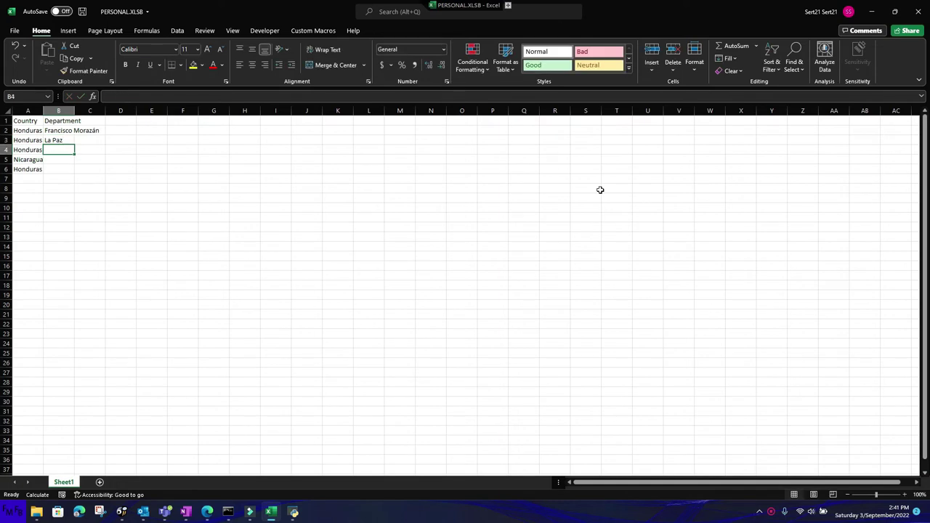
type("La Paz")
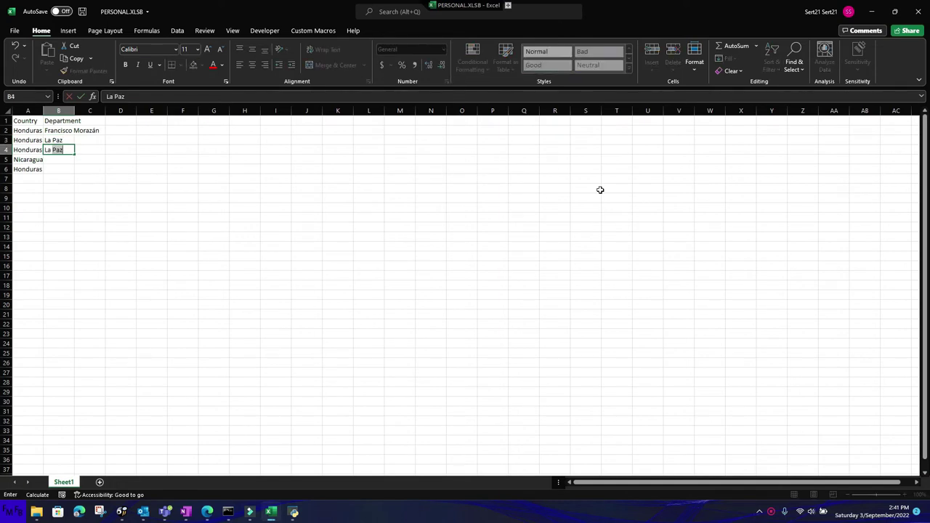
key("Return")
key("Return")
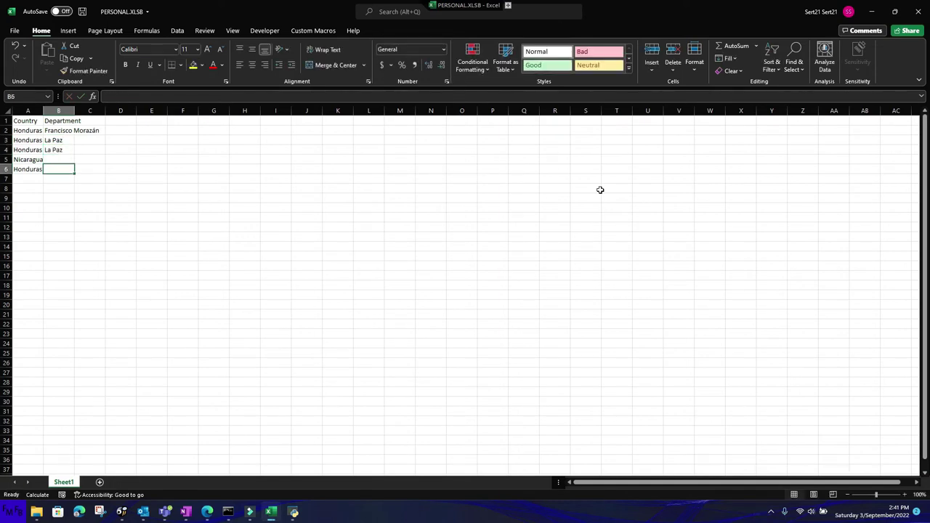
type("Inti")
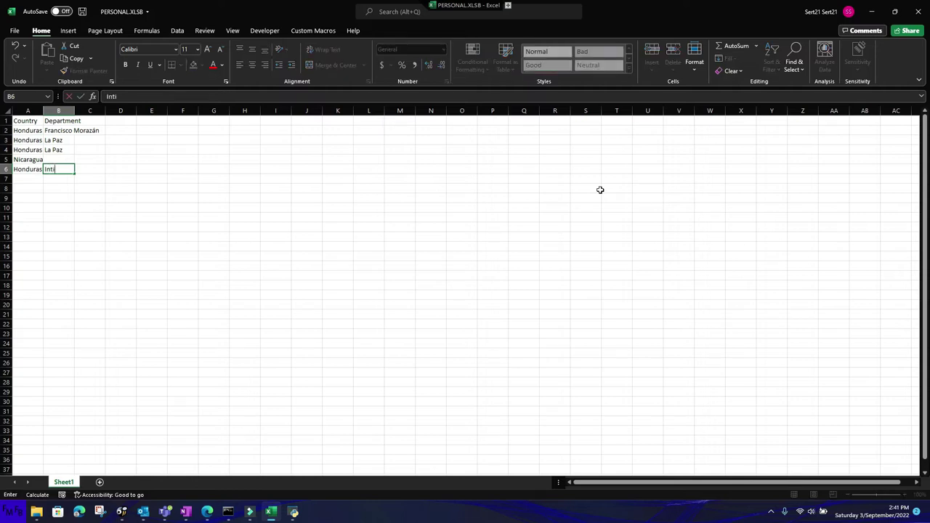
type("bucá")
Check the Wikipedia department list and enter Boaco in B5.
key("alt+Tab")
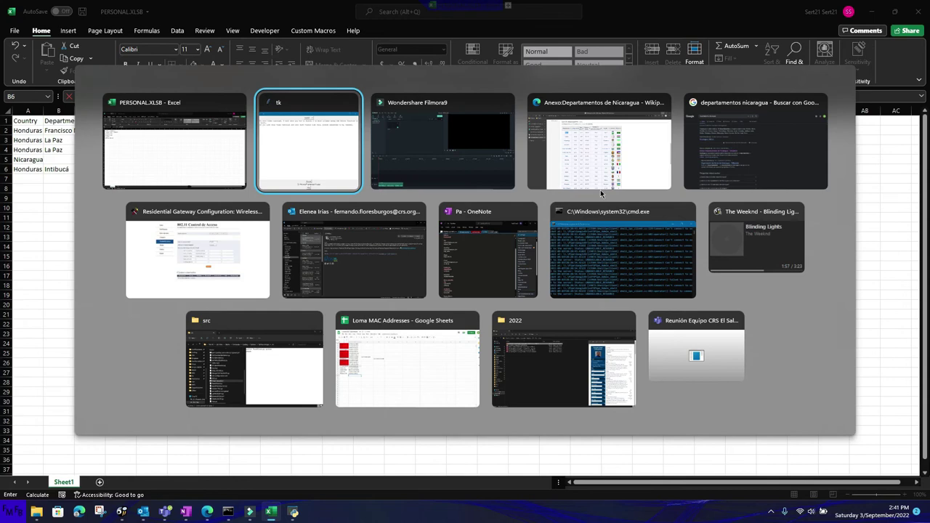
left_click(601, 189)
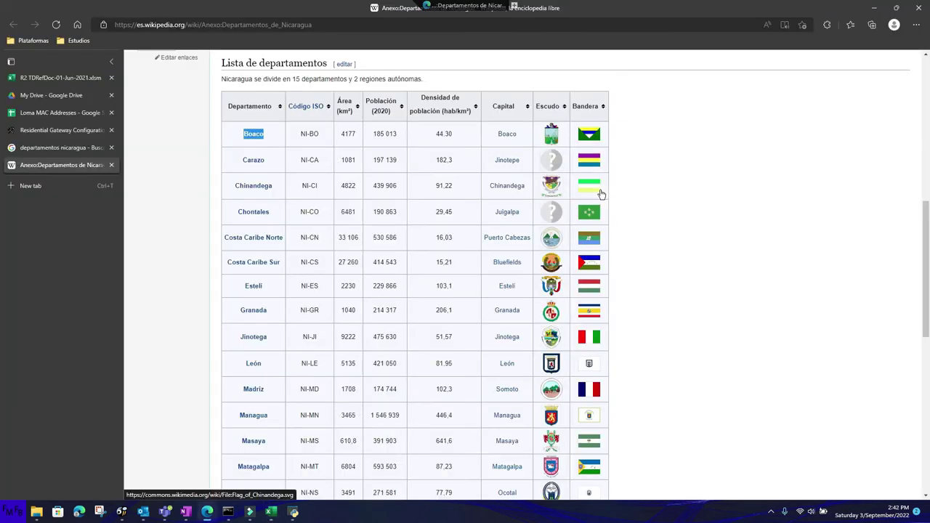
key("alt+Tab")
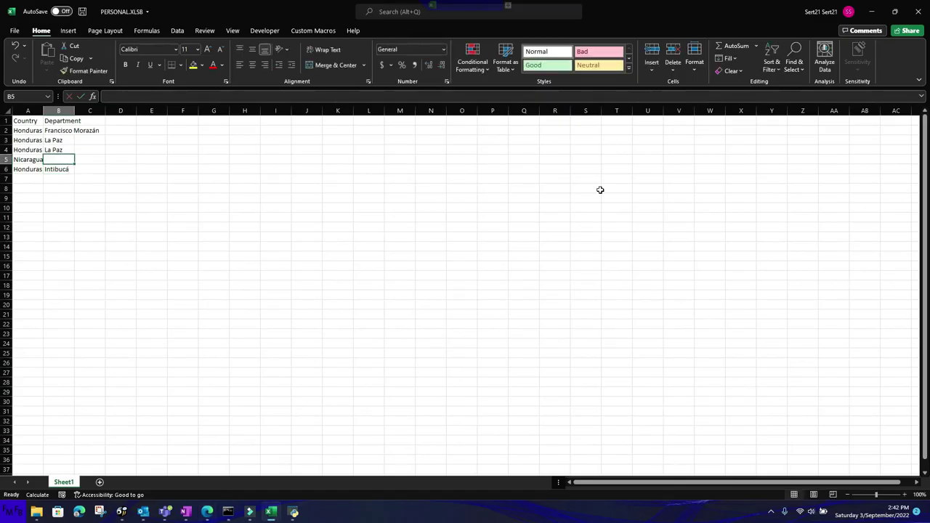
type("Boac")
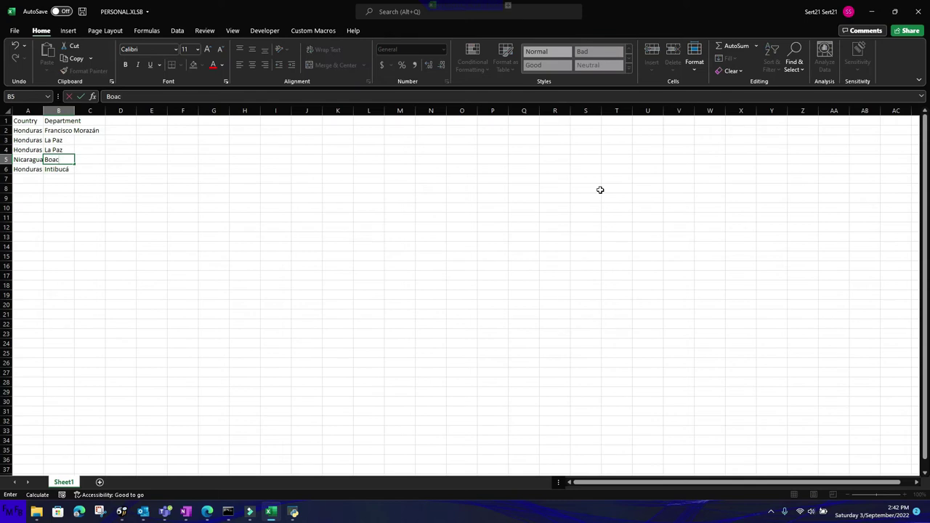
type("o")
key("Return")
Add row 7 with Nicaragua in A7 and Carazo in B7.
key("Down")
key("Left")
type("Nicaragua")
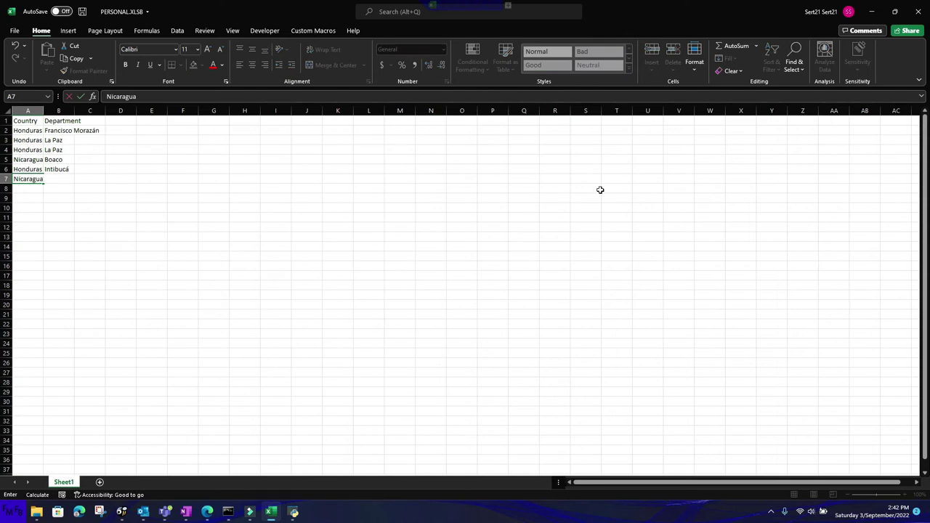
key("Tab")
key("alt+Tab")
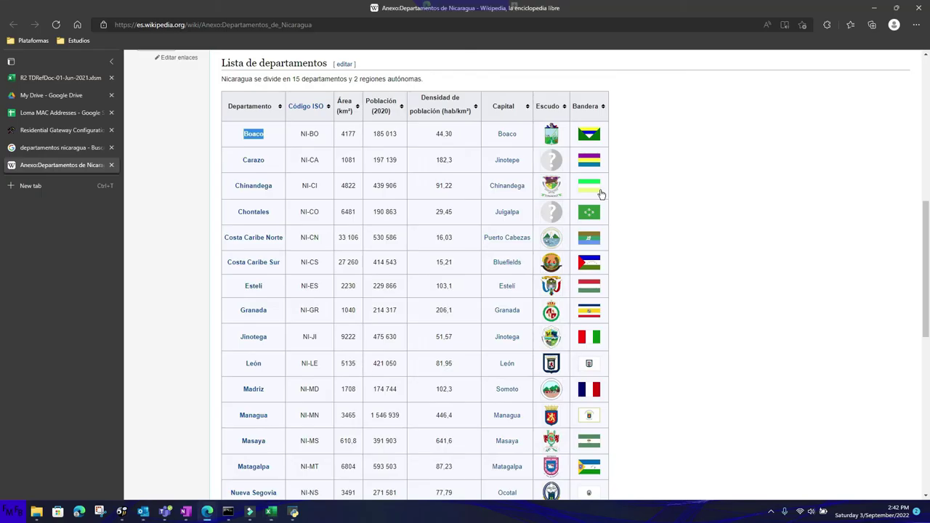
key("alt+Tab")
type("Carazo")
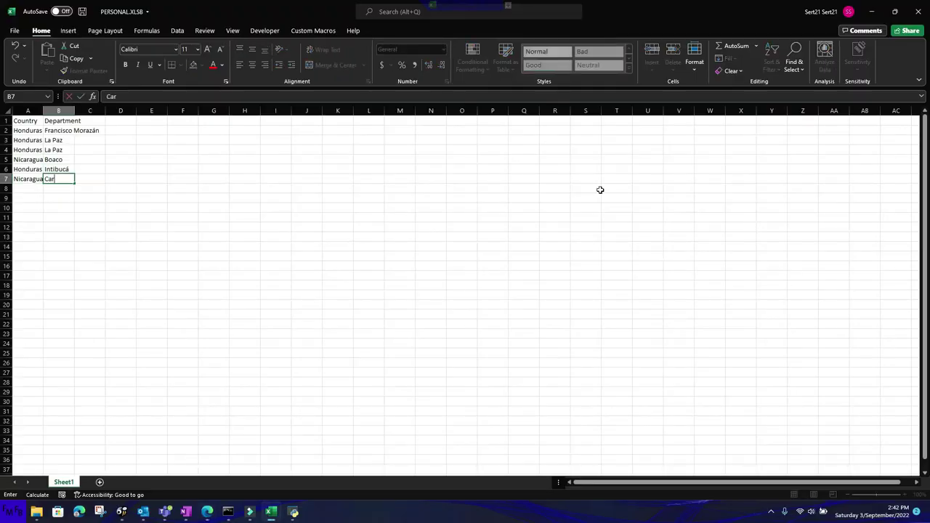
key("Up")
key("Up")
key("Up")
key("Up")
key("Up")
key("Up")
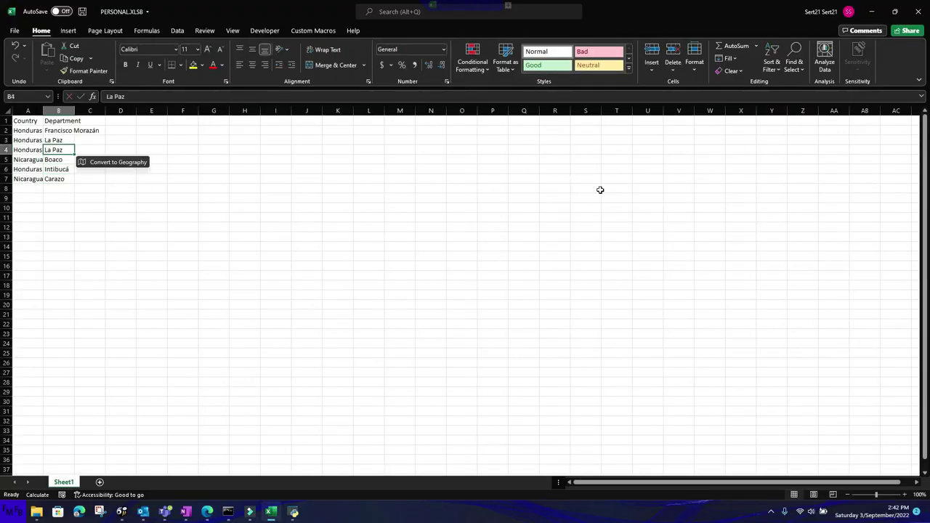
key("Right")
key("Right")
key("Right")
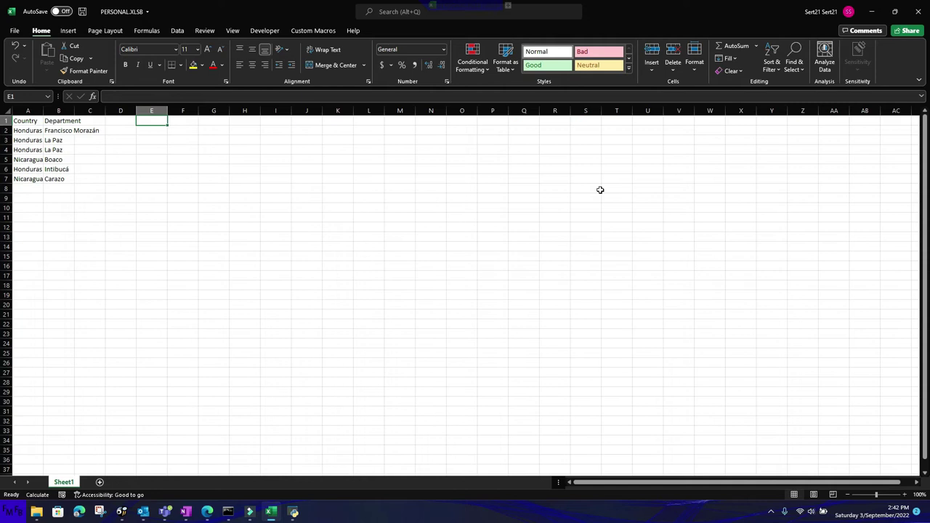
Abandon an empty =Filter() in E1 and add the Values header in C1.
type("=Fi")
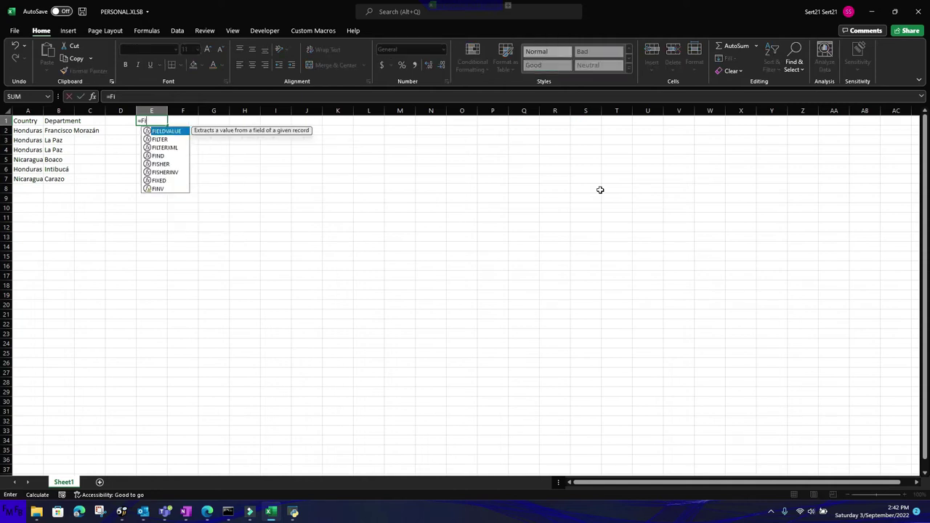
type("lter()")
key("Return")
key("Return")
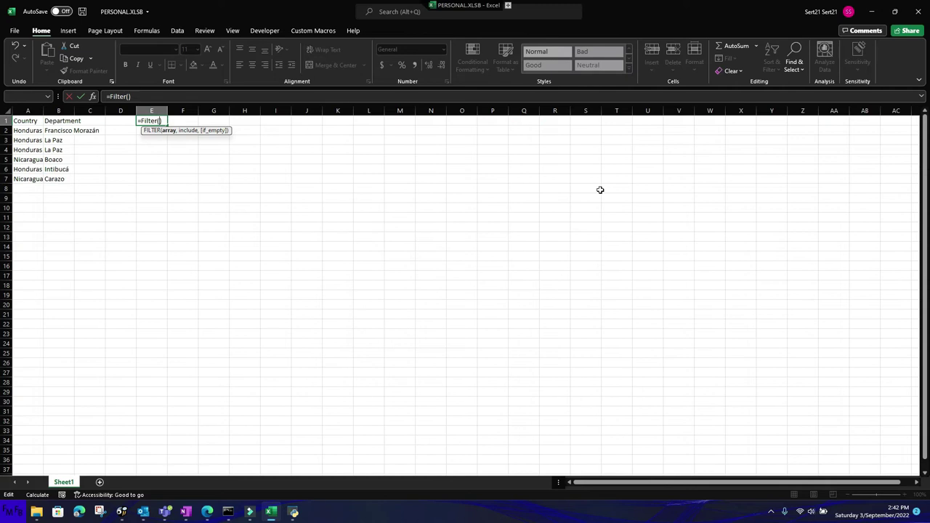
key("Escape")
key("Left")
key("Left")
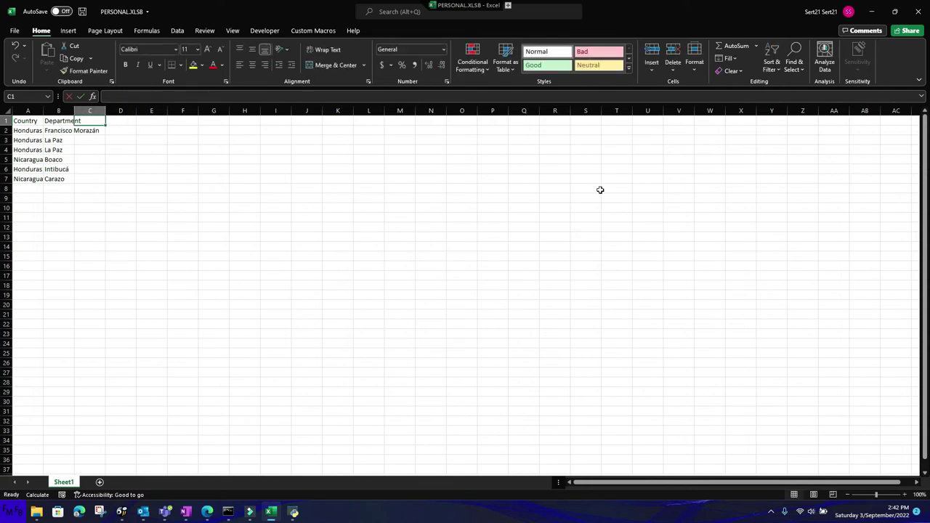
type("Values")
key("Return")
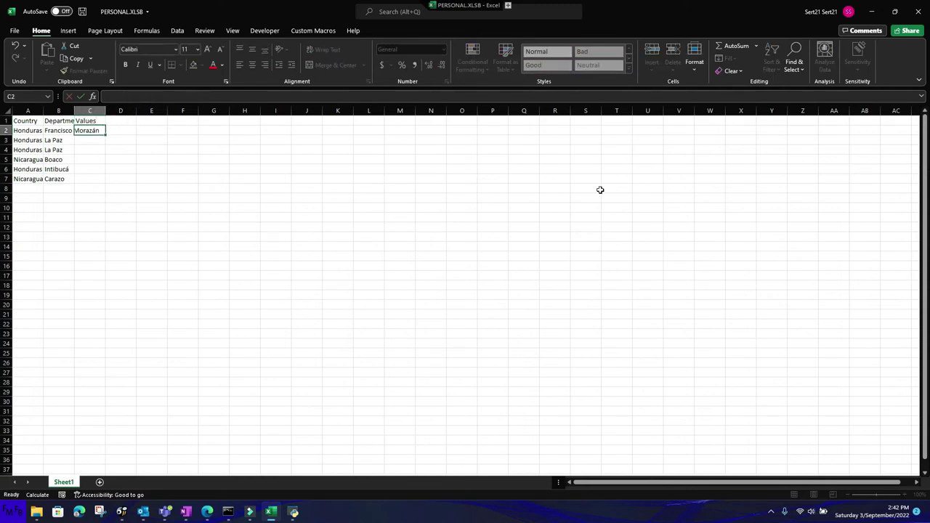
Enter 10, 20, 30, 40, 50 and 60 in C2:C7.
type("10")
key("Return")
type("20")
key("Return")
type("30")
key("Return")
type("40")
key("Return")
type("50")
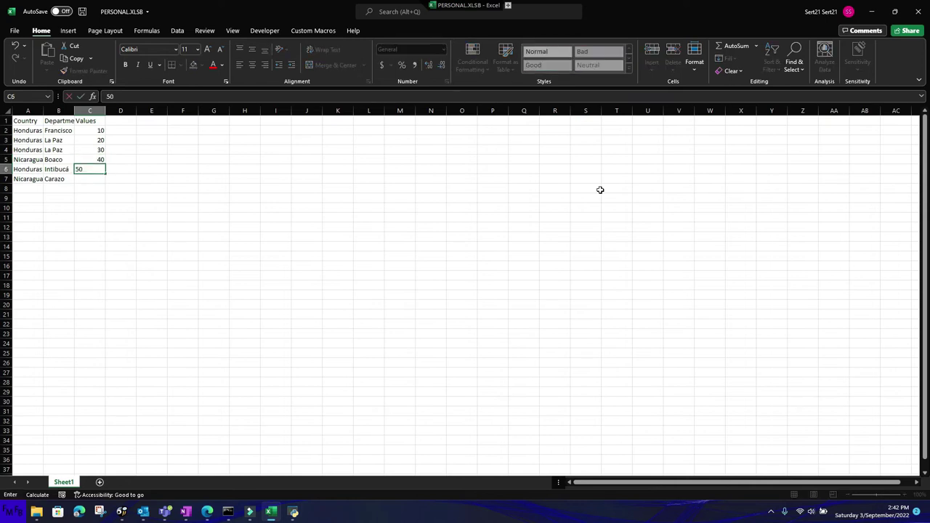
key("Return")
type("60")
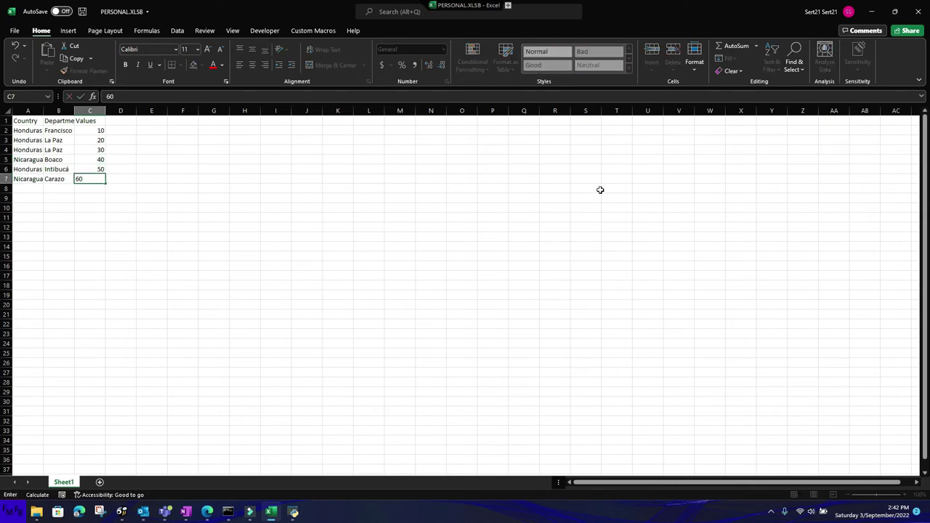
key("Return")
key("Right")
key("Right")
key("Right")
key("Up")
key("Up")
key("Up")
key("Up")
key("Up")
key("Up")
key("Up")
Enter =FILTER(A:B,(A:A="Honduras")*(B:B="La Paz"),"") in F1.
type("=fi")
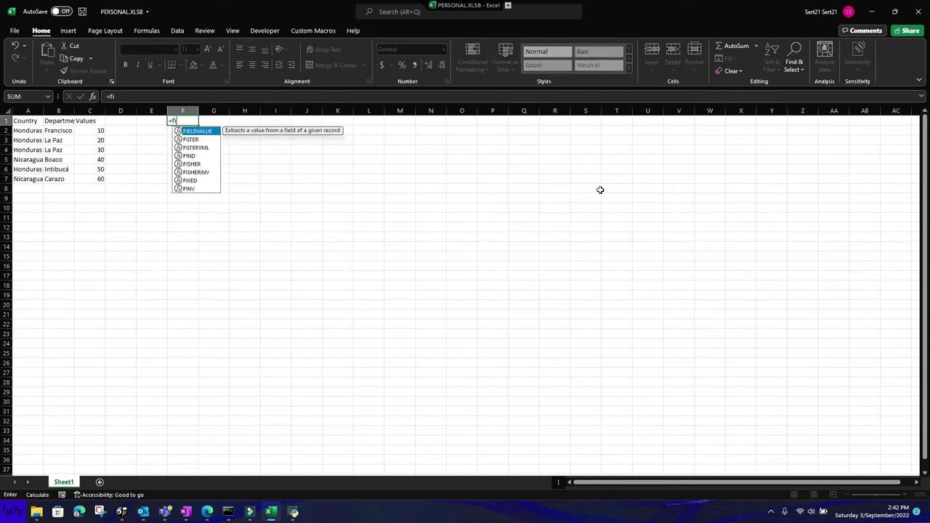
type("lter()")
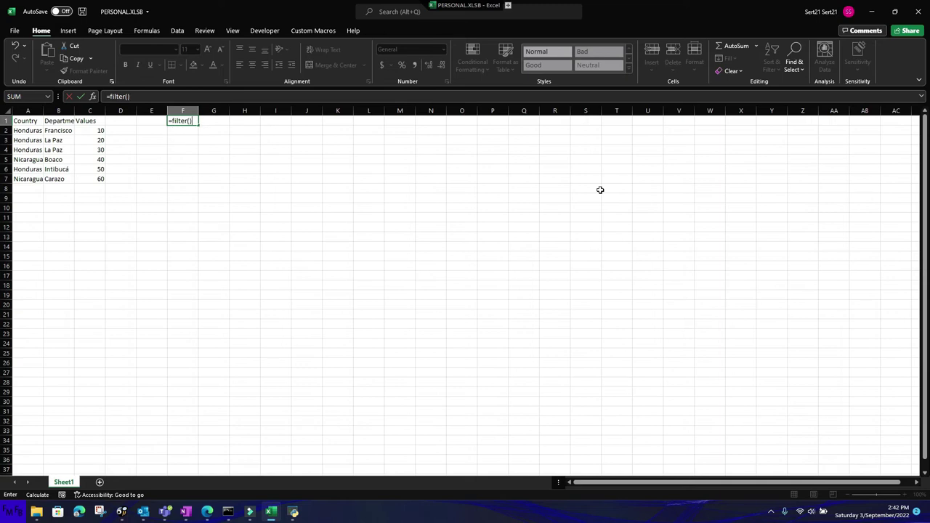
key("Left")
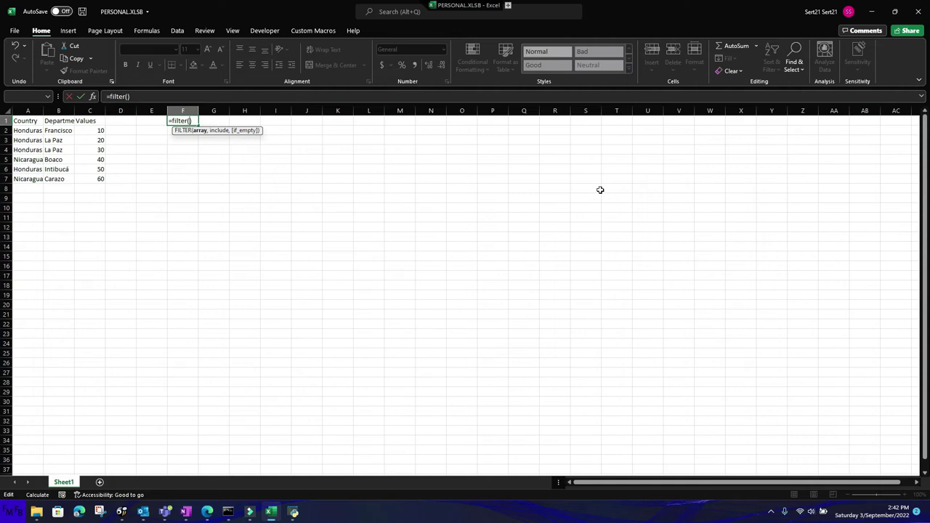
type("A:B")
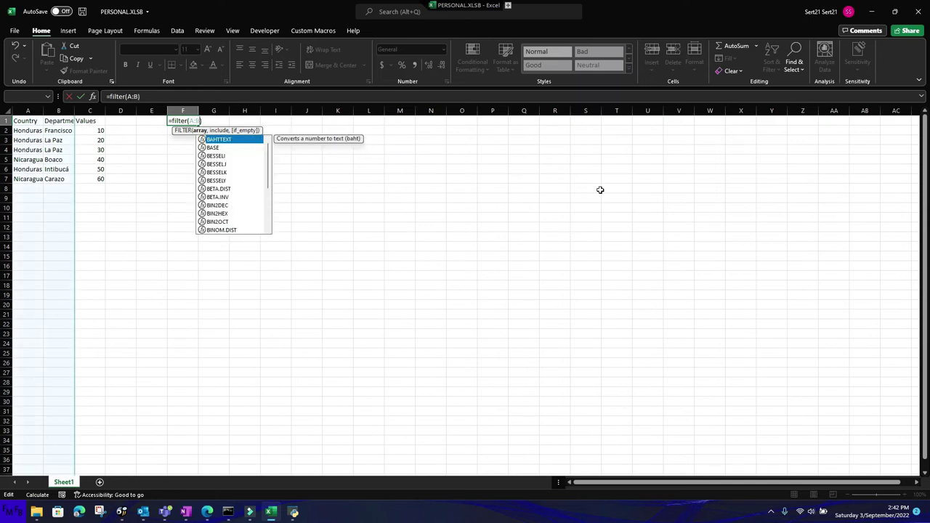
type(",()")
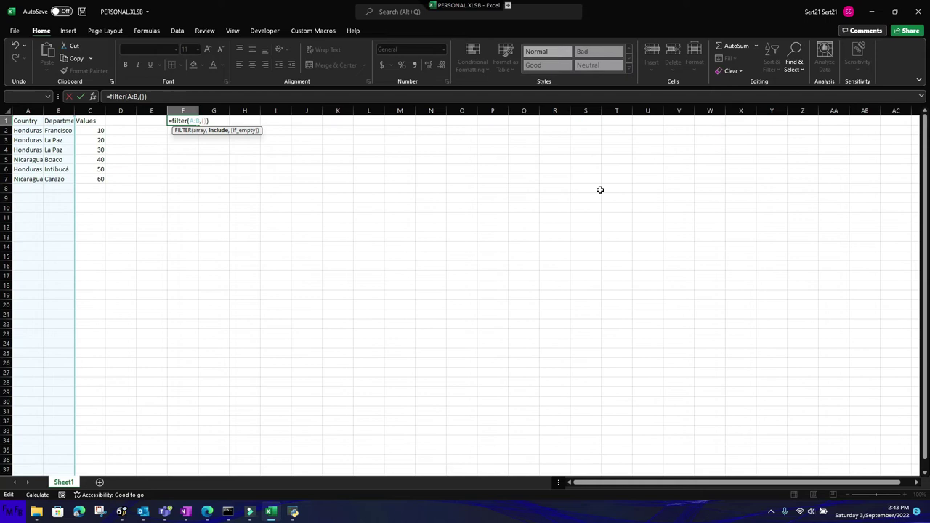
type("A:A")
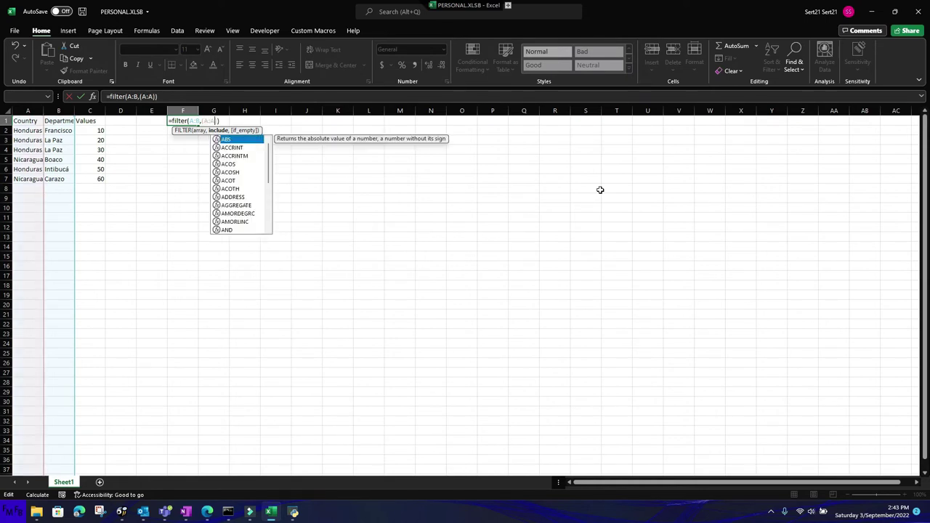
type("=\"Hond")
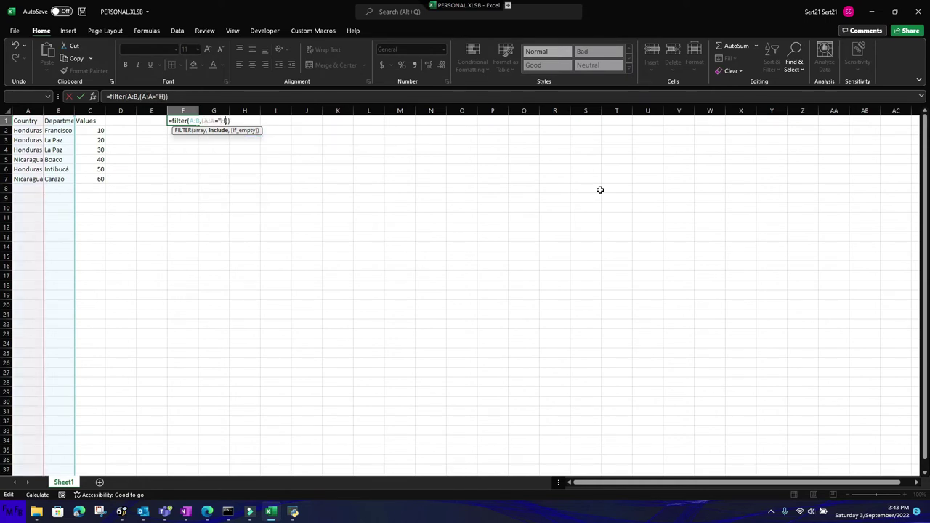
type("uras\")*(B:B=\"La ")
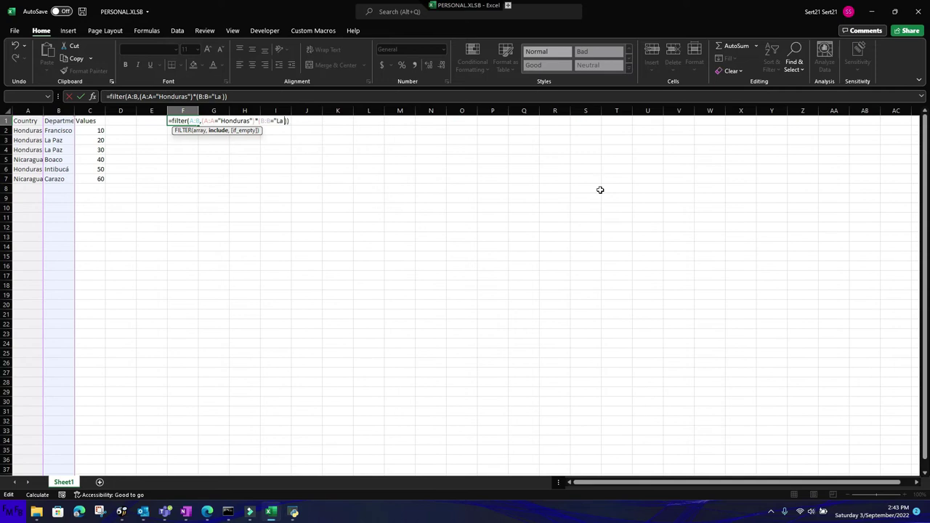
type("Paz\"")
key("Right")
type(",\"\"")
key("Return")
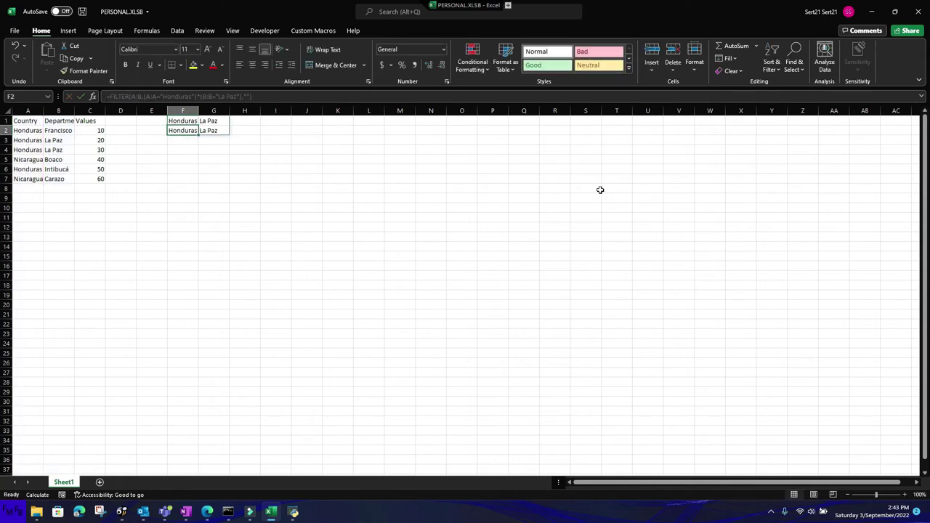
Widen the FILTER range to A:C and fill the matching rows A3:C4 yellow.
key("Up")
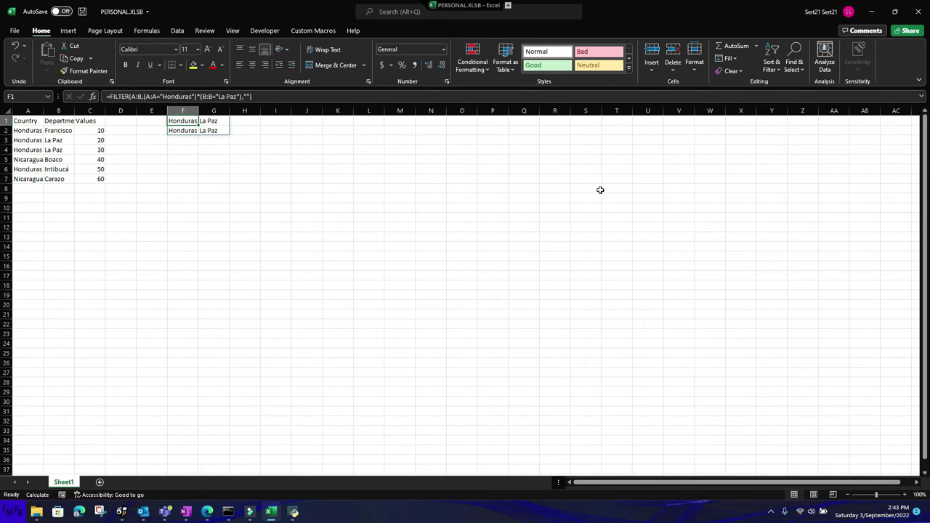
key("F2")
key("Left")
key("Left")
key("Left")
key("Left")
key("Left")
key("Left")
key("Left")
key("Left")
key("Left")
key("Left")
key("Left")
key("Left")
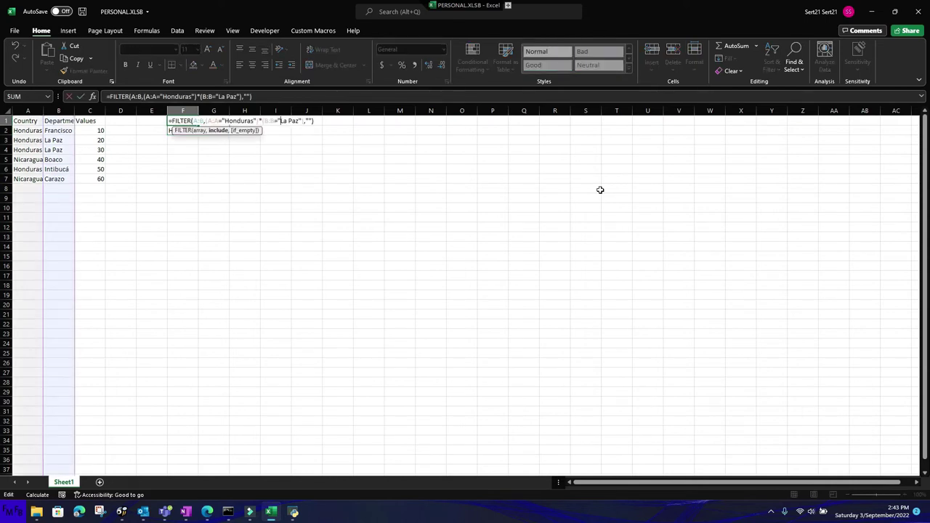
key("Left")
key("Left")
key("Left")
key("Left")
key("Left")
key("Left")
key("Left")
key("BackSpace")
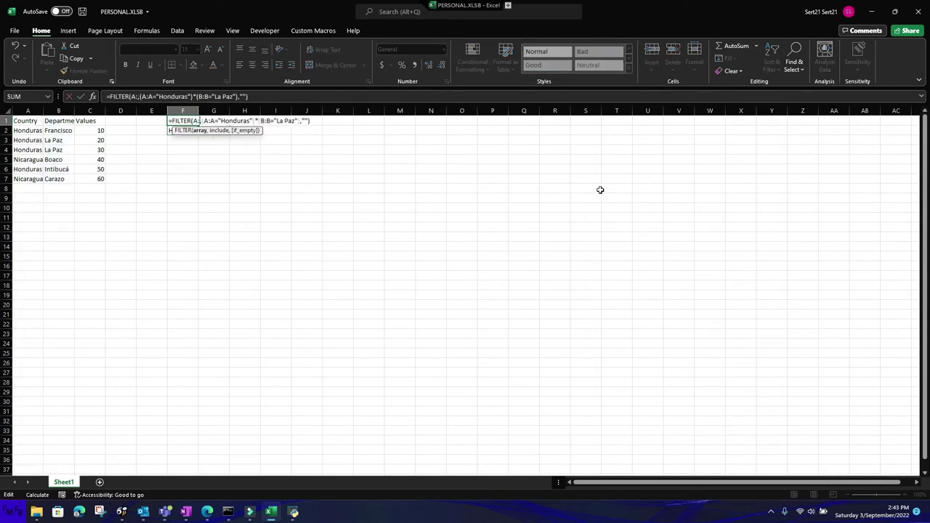
type("c")
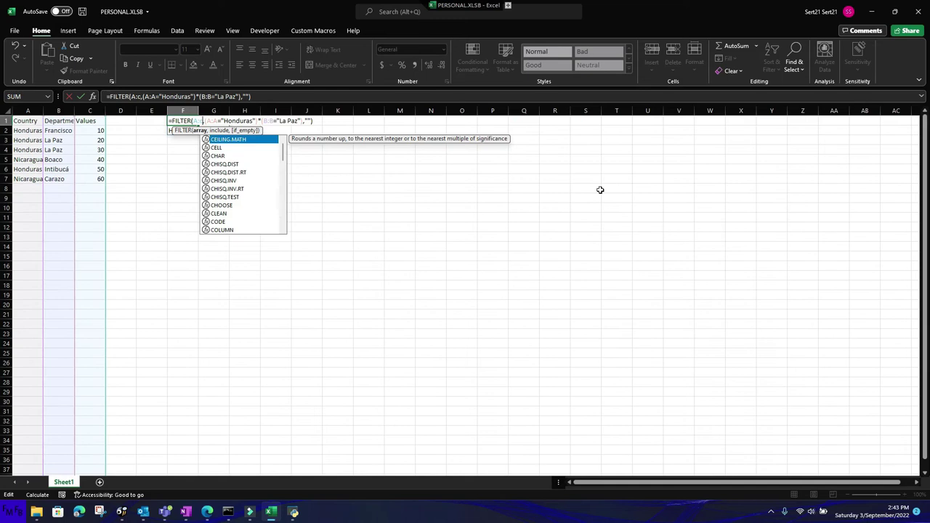
key("Return")
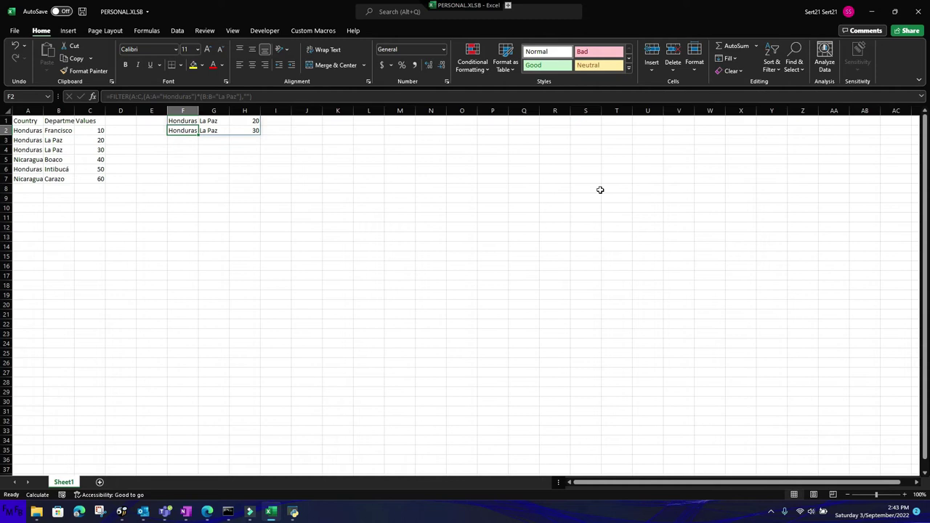
left_click_drag(22, 138, 85, 153)
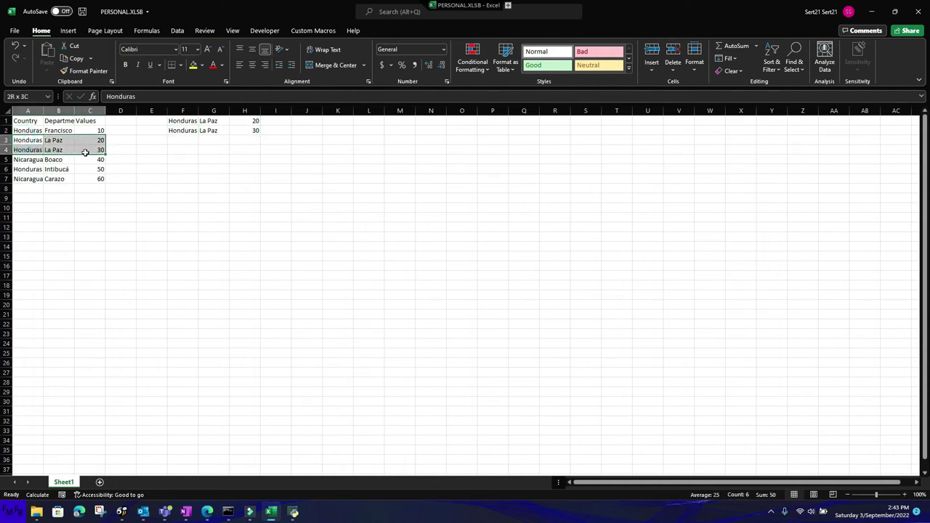
left_click(192, 64)
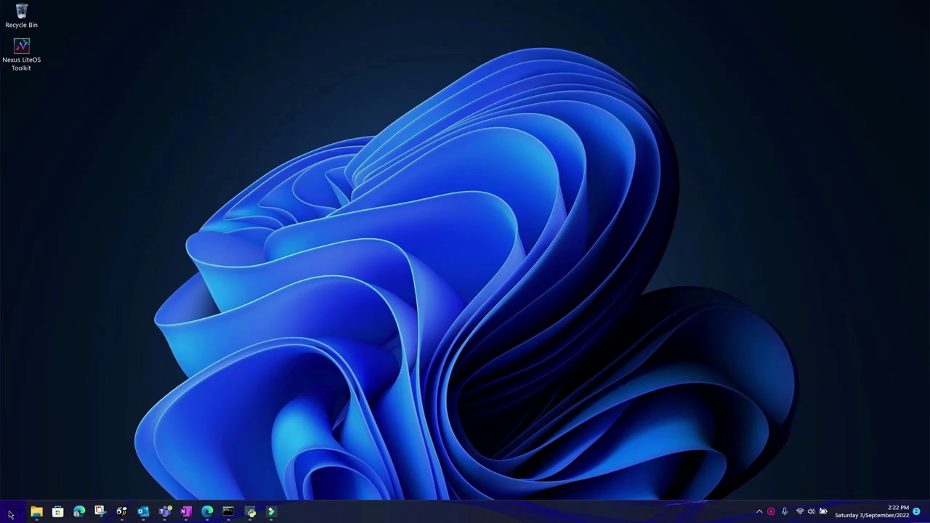
Relaunch Excel and enter headers 'Countries' and 'Values per country' in A1:B1.
key("super")
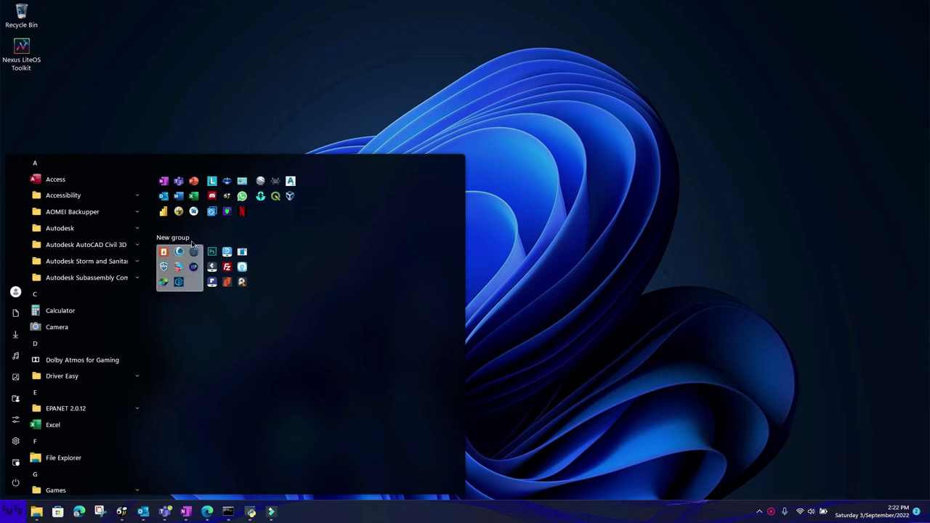
left_click(193, 212)
left_click(220, 313)
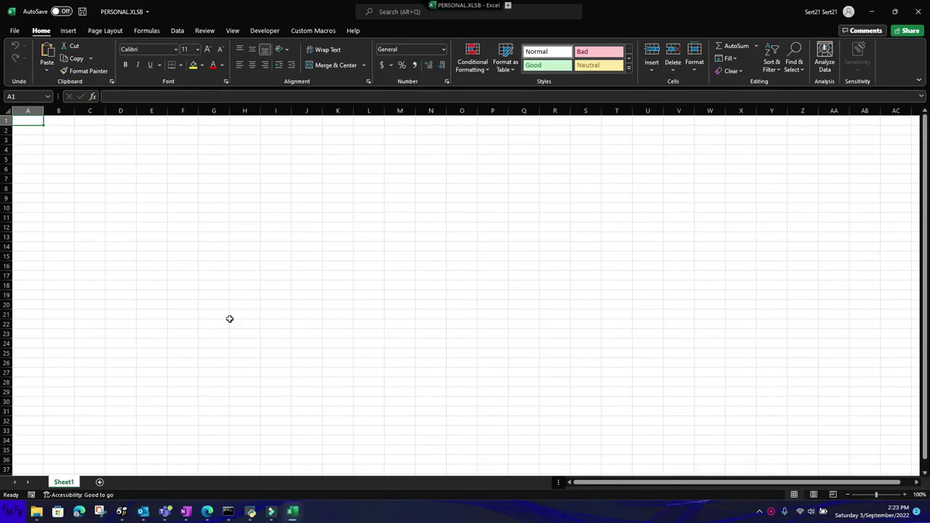
type("Countries")
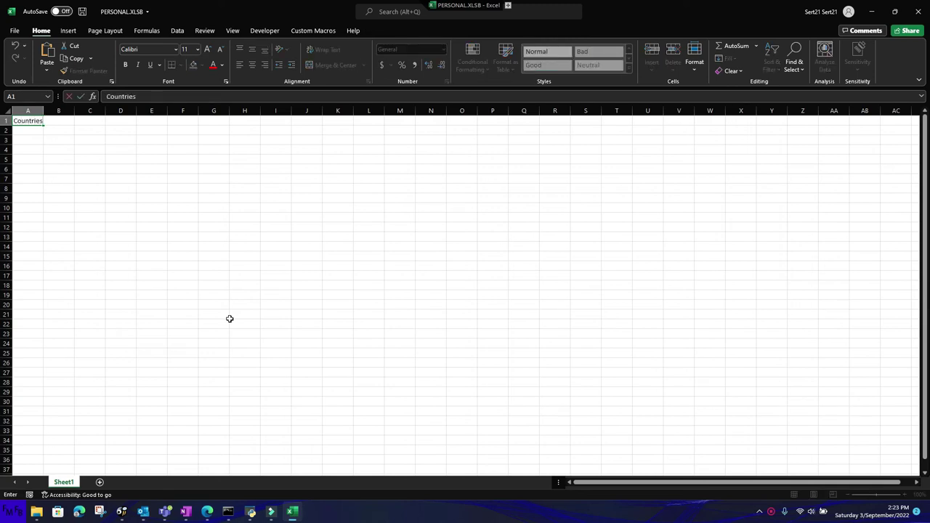
key("Tab")
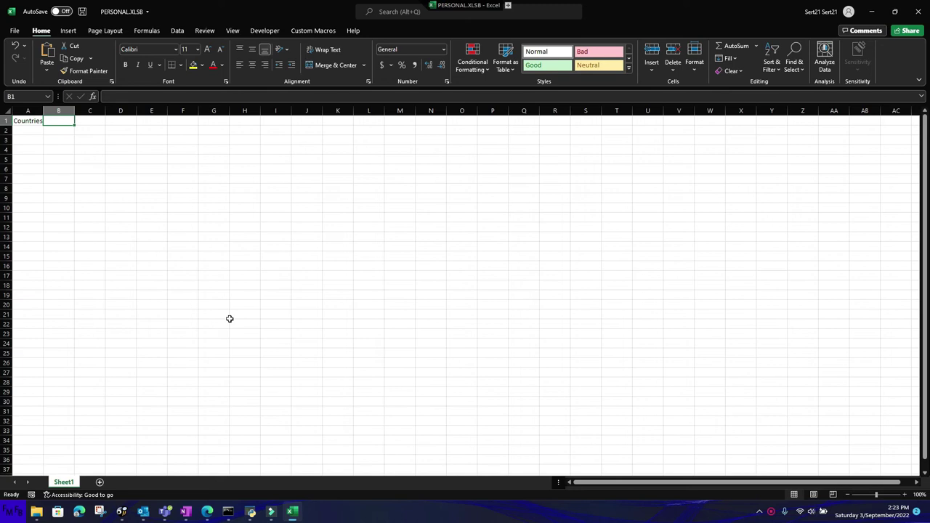
type("Values")
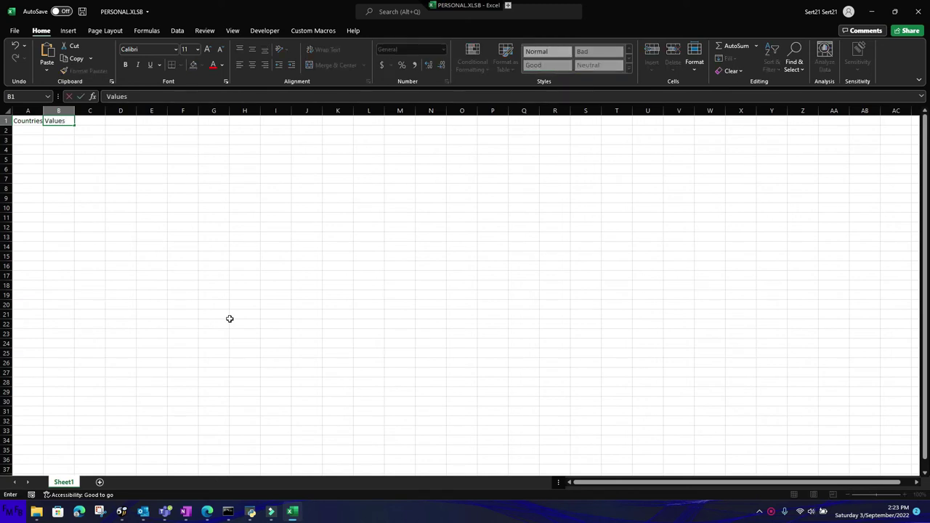
type(" per country")
key("Return")
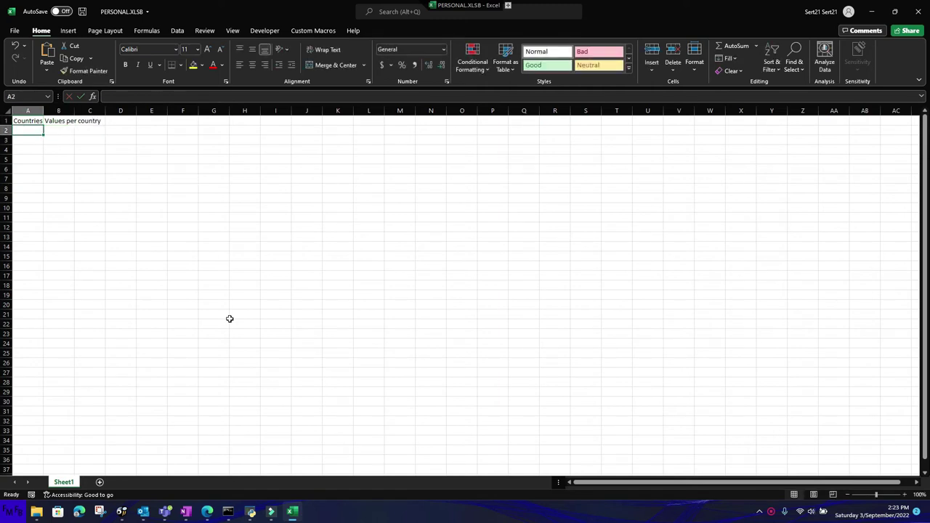
List Honduras, El Salvador, Nicaragua and Honduras in A2:A5.
type("Honduras")
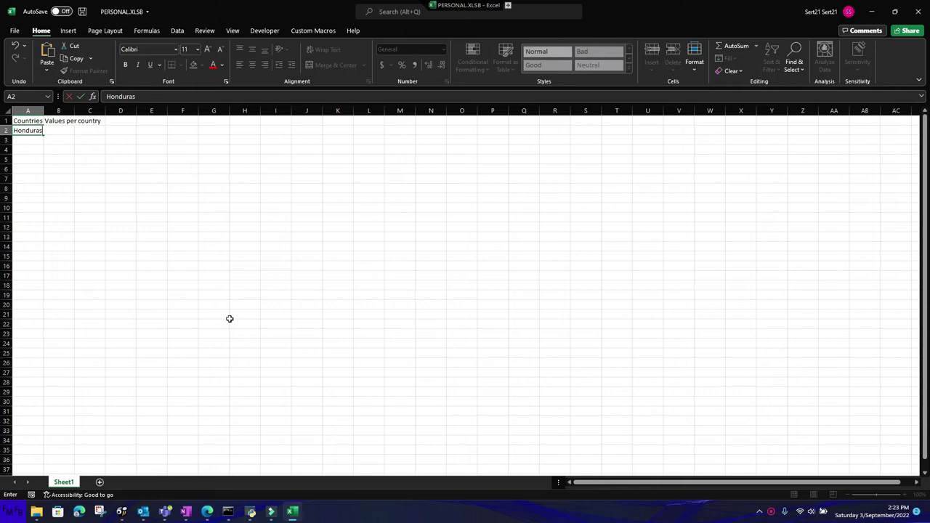
key("Return")
type("E")
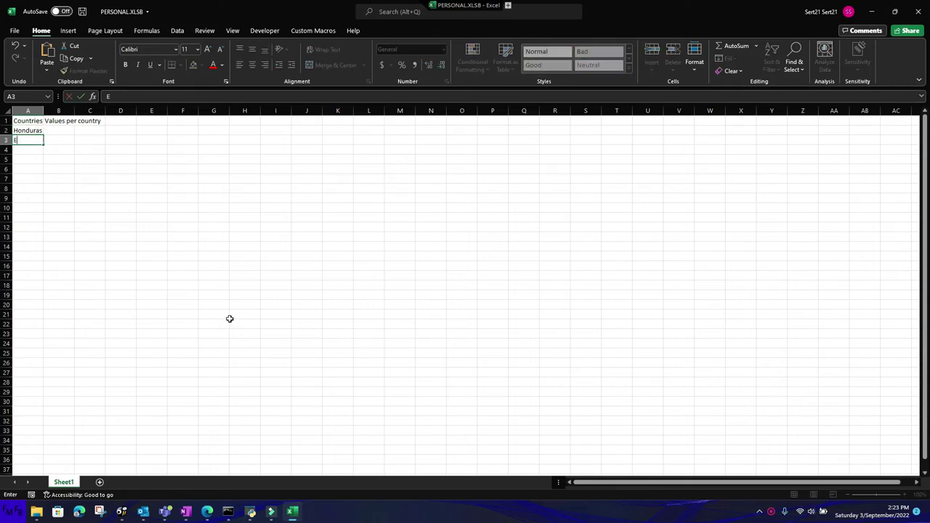
type("l Salvador")
key("Return")
type("Nicaragua")
key("Return")
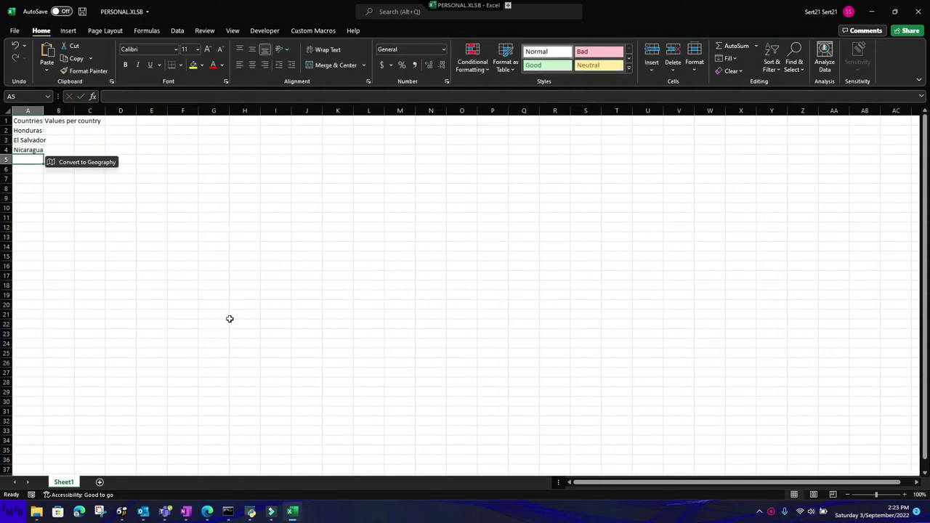
type("Honduras")
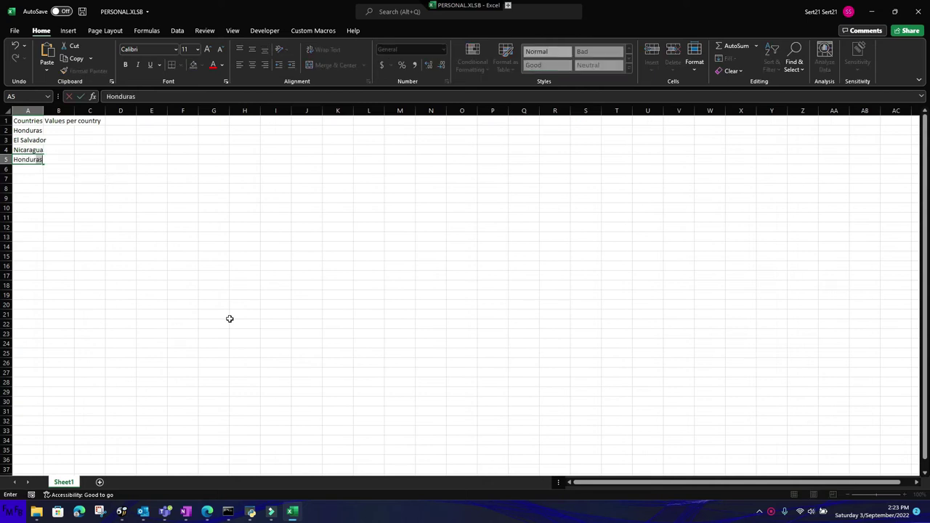
key("Return")
Enter values 10, 15, 20 and 30 in B2:B5.
key("Up")
key("Up")
key("Up")
key("Up")
key("Up")
key("Down")
key("Right")
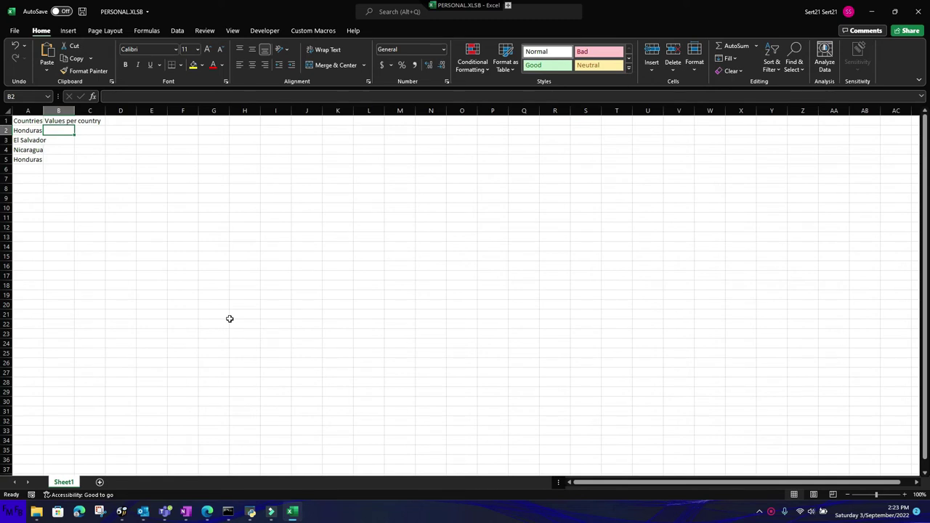
type("10")
key("Return")
type("15")
key("Return")
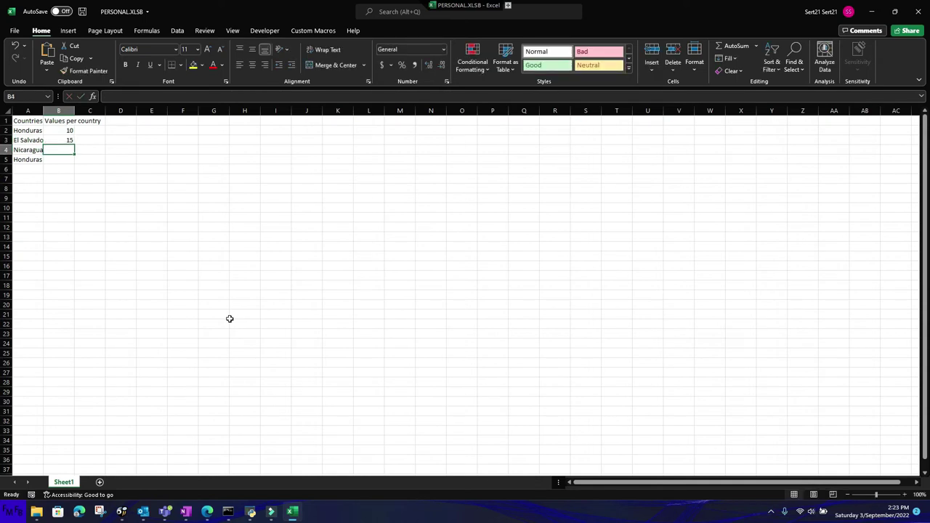
type("20")
key("Return")
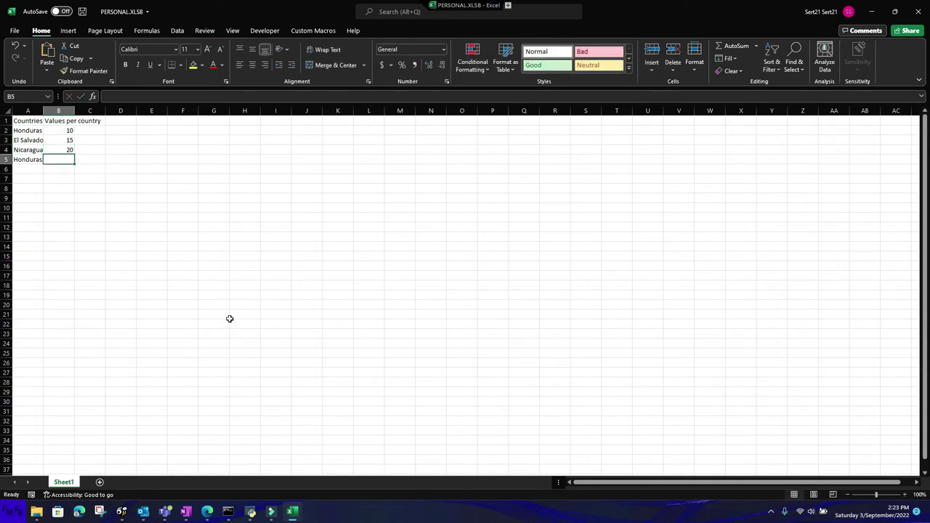
type("30")
key("Right")
key("Right")
key("Right")
key("Up")
key("Up")
key("Up")
key("Up")
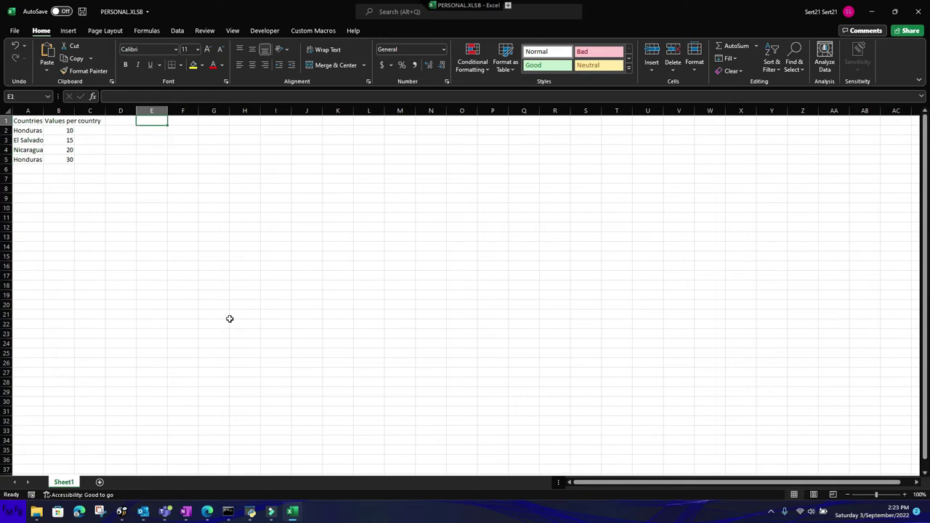
Enter =FILTER(B:B,A:A="Honduras") in E1, spilling 10 and 30, and dismiss the spill tip.
type("=fil")
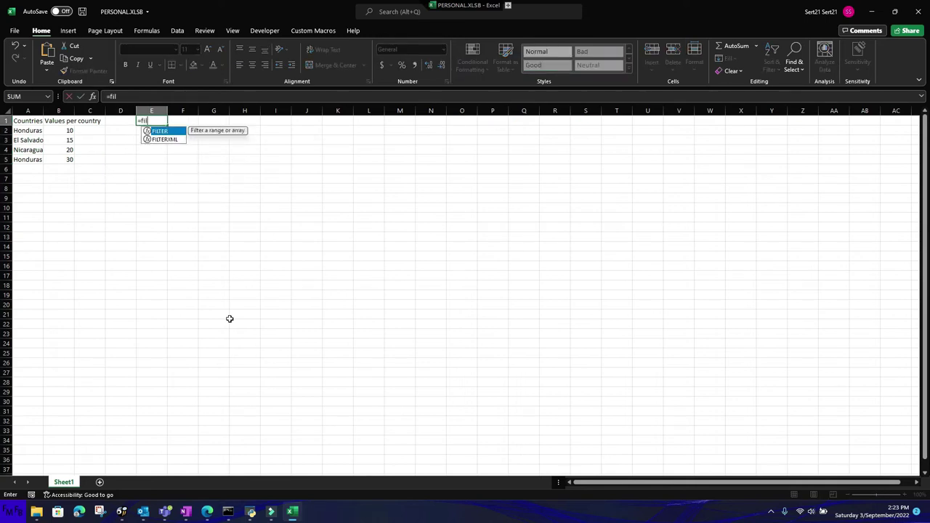
type("ter()")
key("Return")
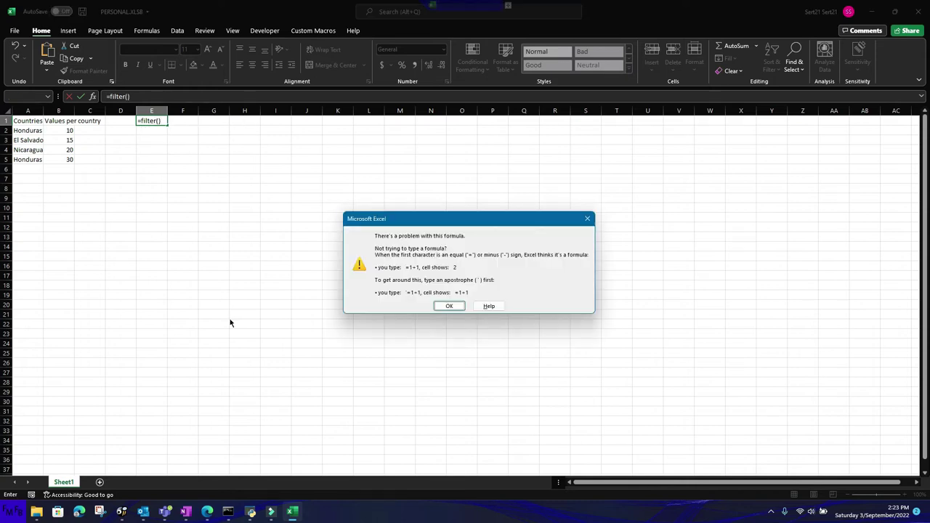
key("Return")
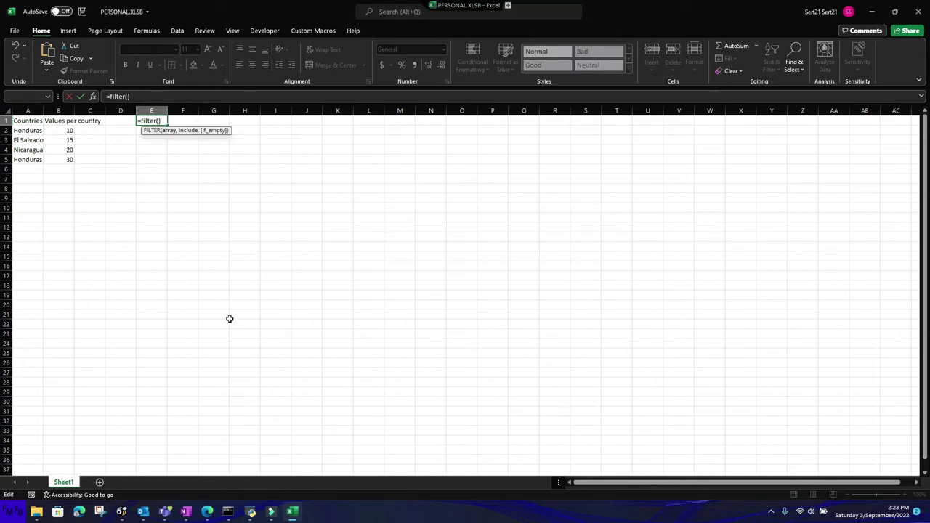
type("B:B,")
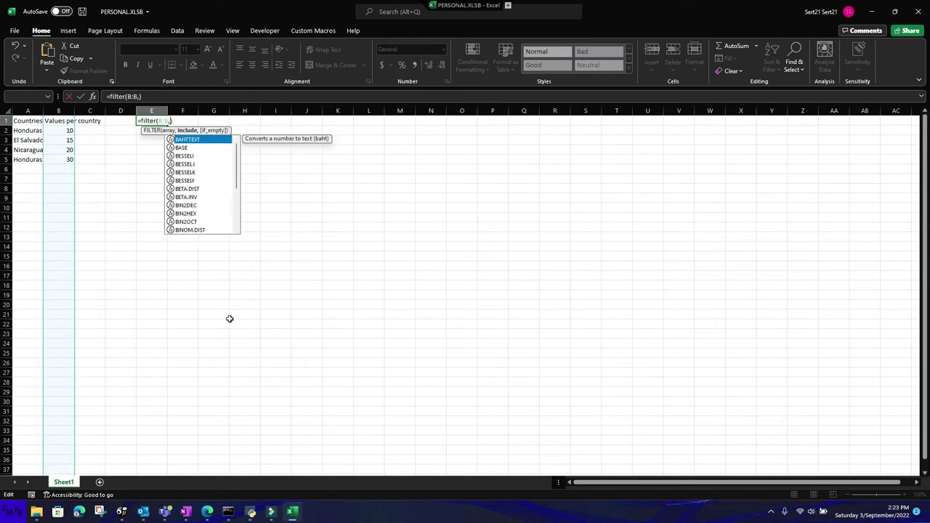
type("A:A")
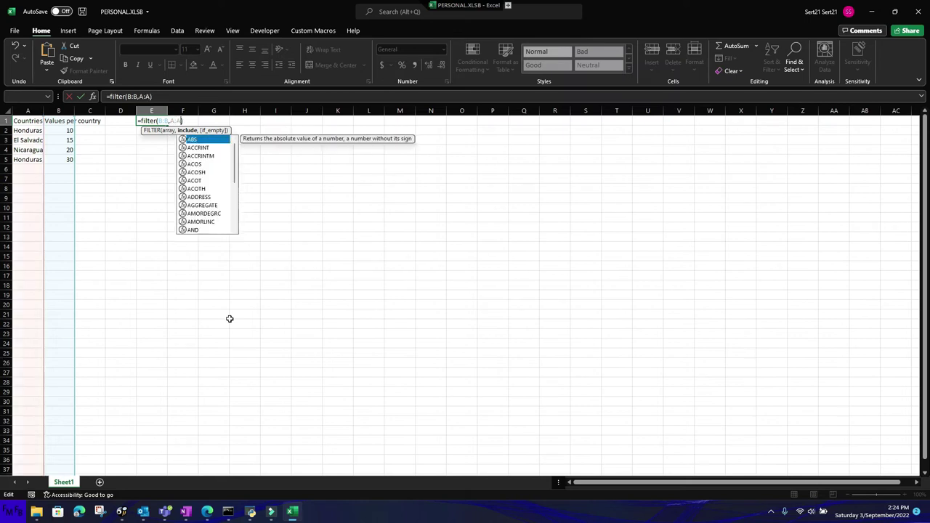
type("=\"\"")
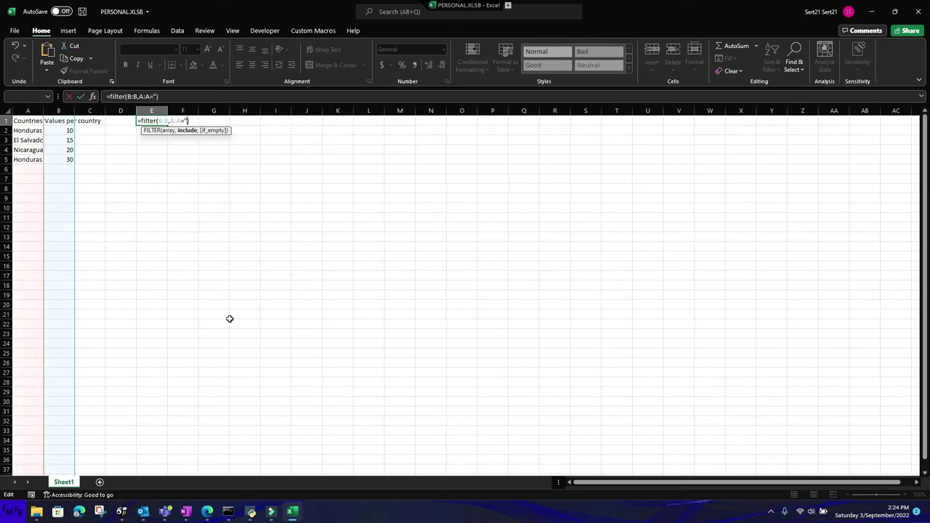
key("Left")
type("Honduras")
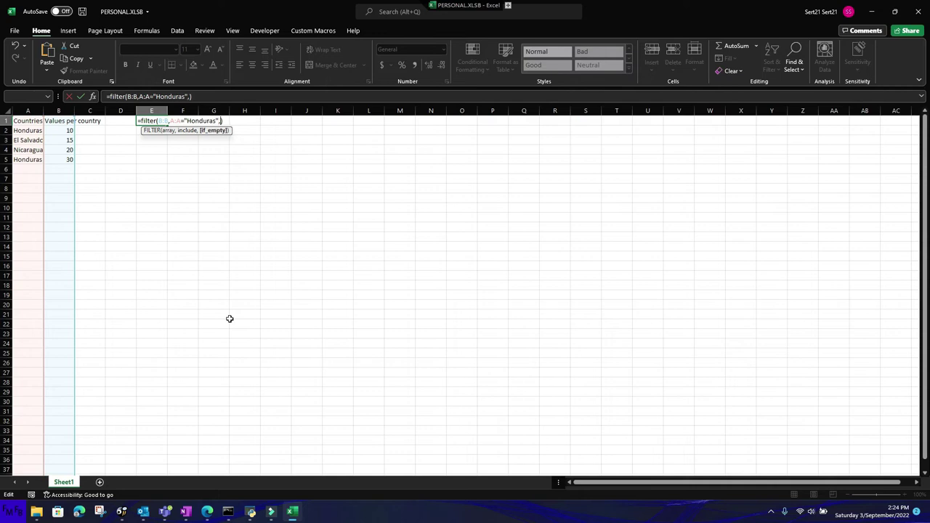
key("Return")
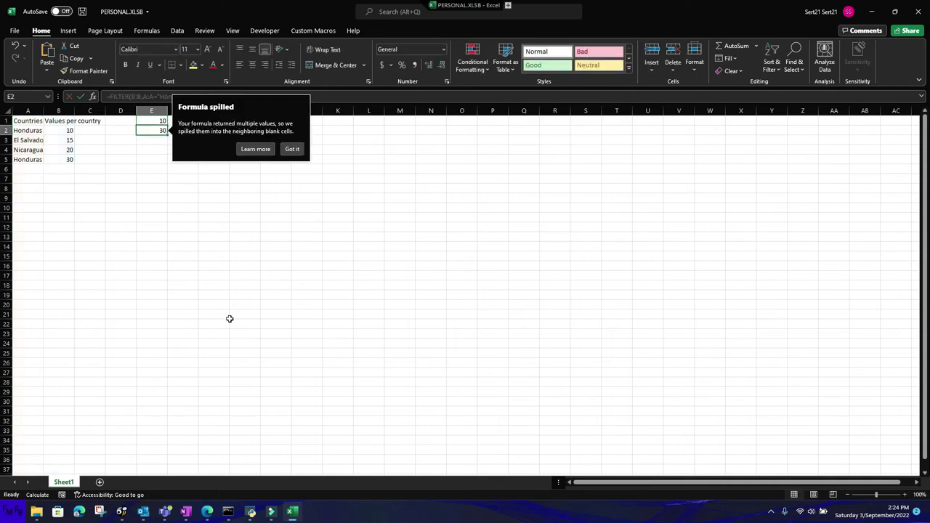
key("Down")
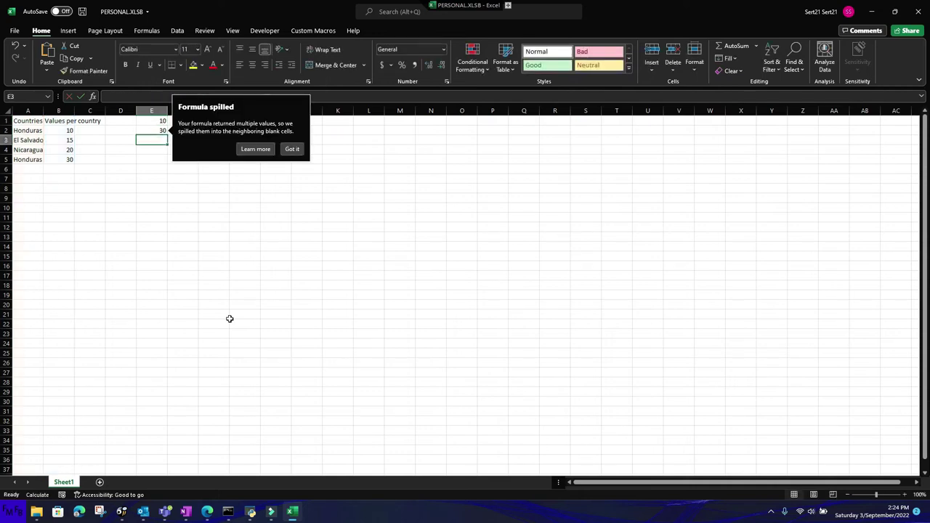
left_click(290, 152)
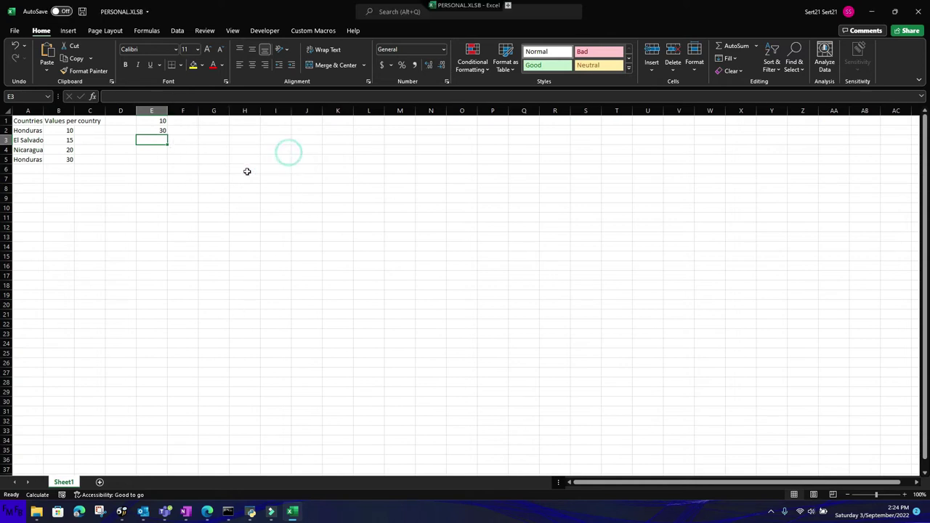
Fill the Honduras values in B2 (10) and B5 (30) yellow.
left_click(69, 131)
left_click(193, 66)
left_click(65, 159)
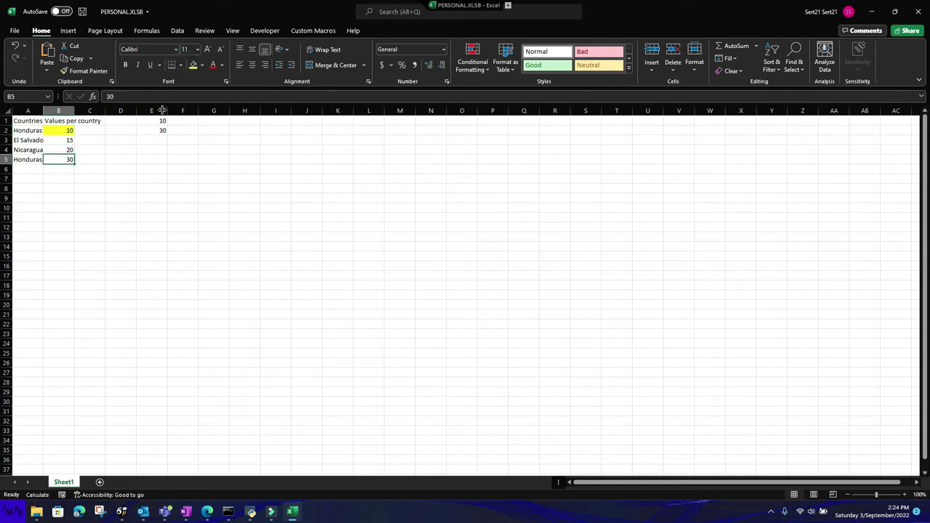
left_click(192, 65)
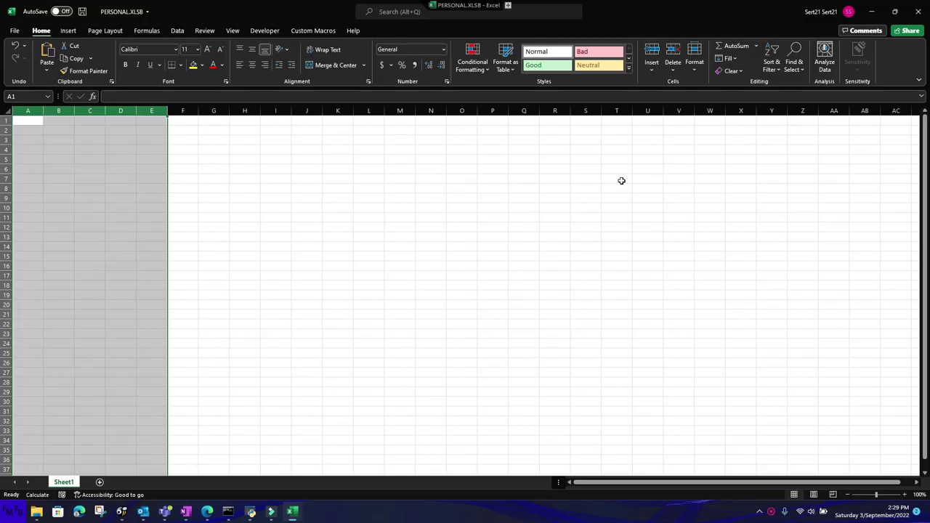
Enter headers 'Country' and 'Department' in A1:B1.
key("ctrl+Home")
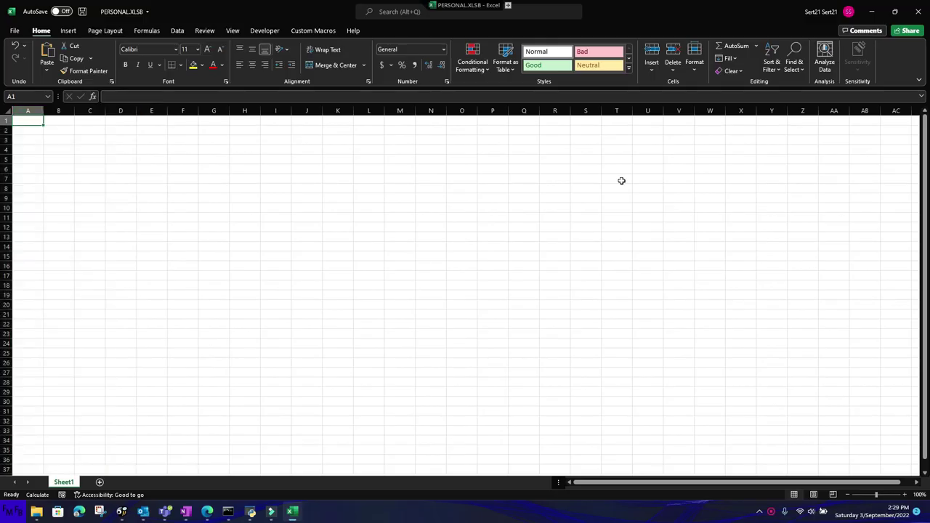
type("Country")
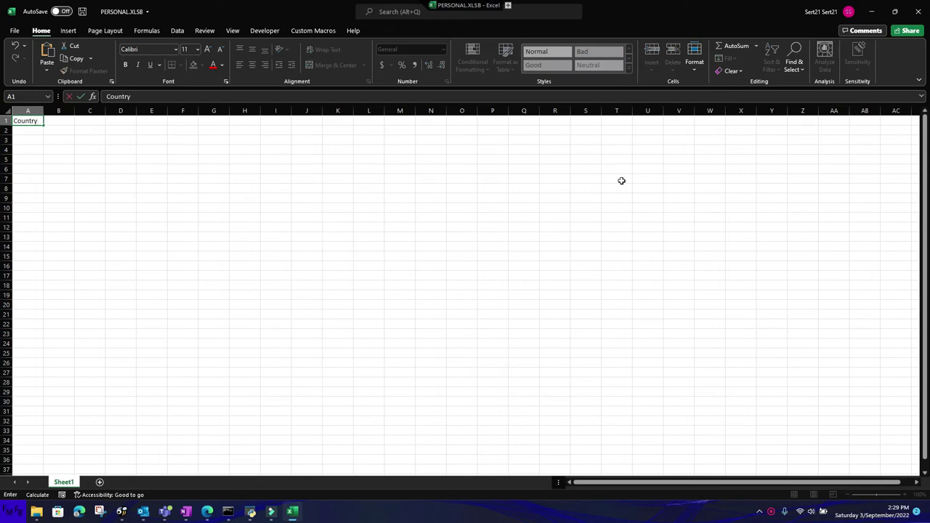
key("Tab")
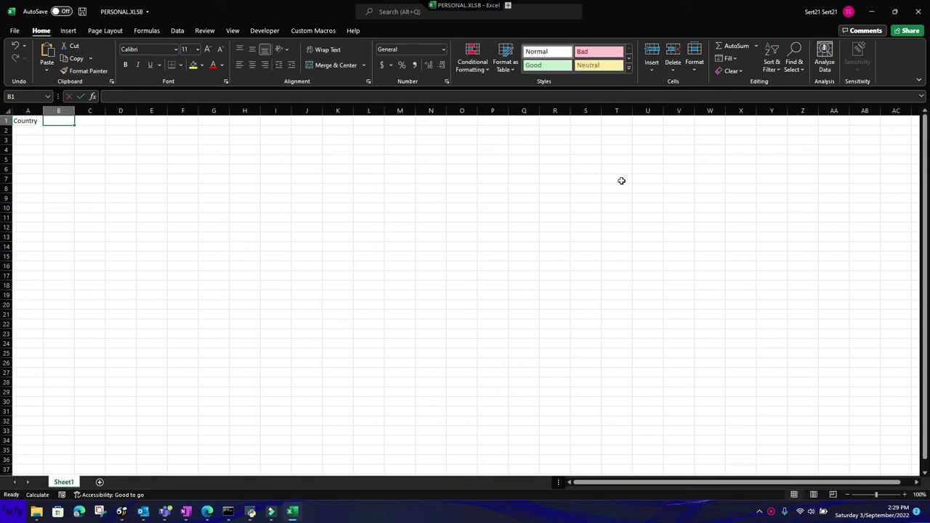
type("Department")
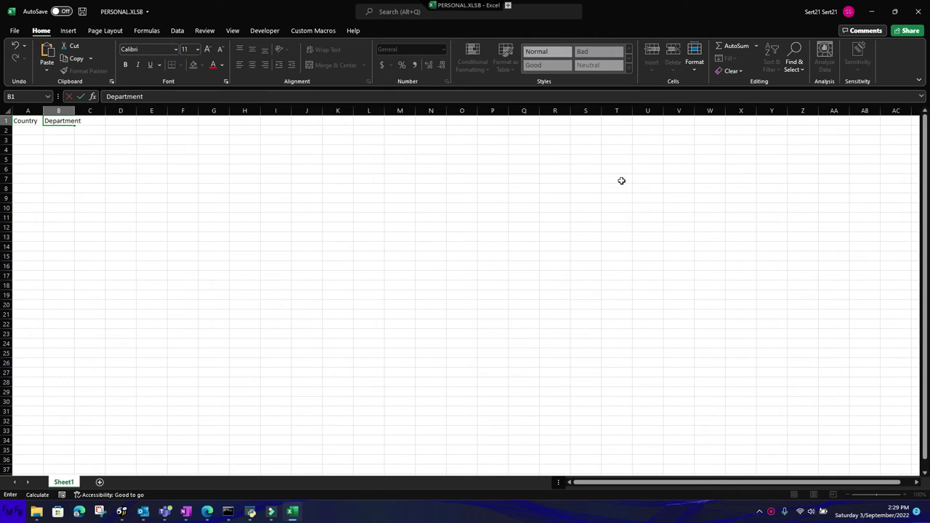
key("Return")
List Honduras, Nicaragua, Honduras and Honduras in A2:A5.
type("Honduras")
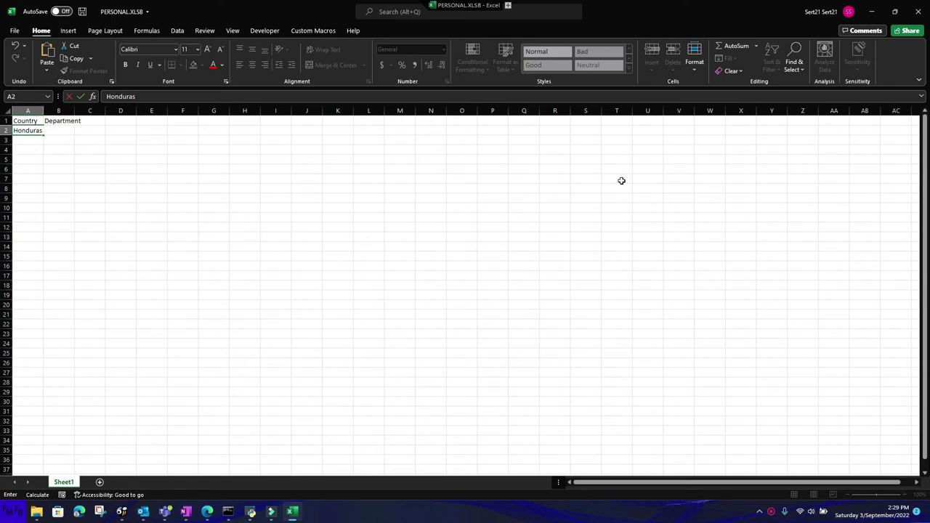
key("Return")
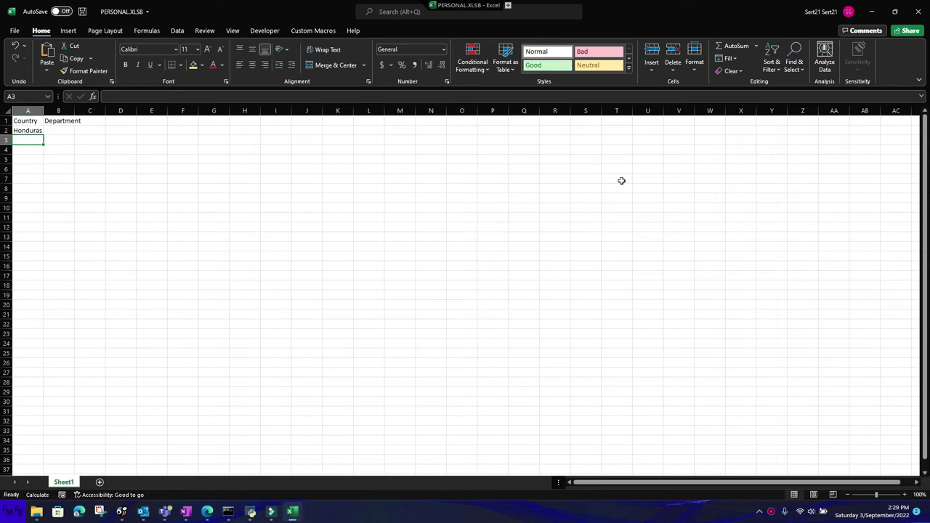
type("Nicaragua")
key("Return")
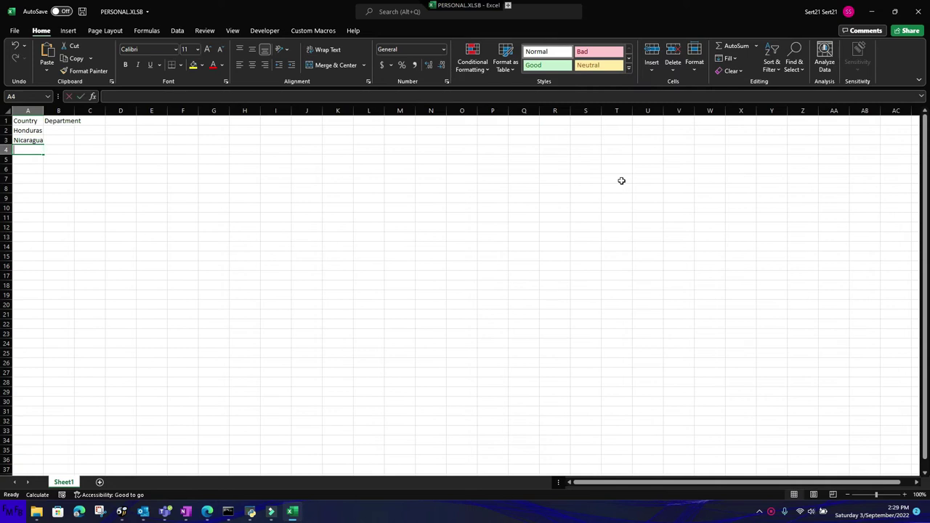
type("Honduras")
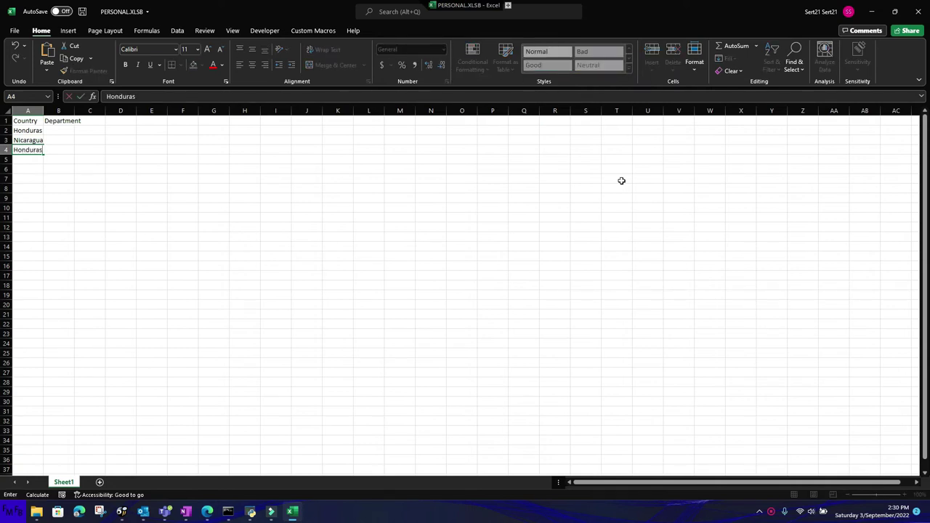
key("Return")
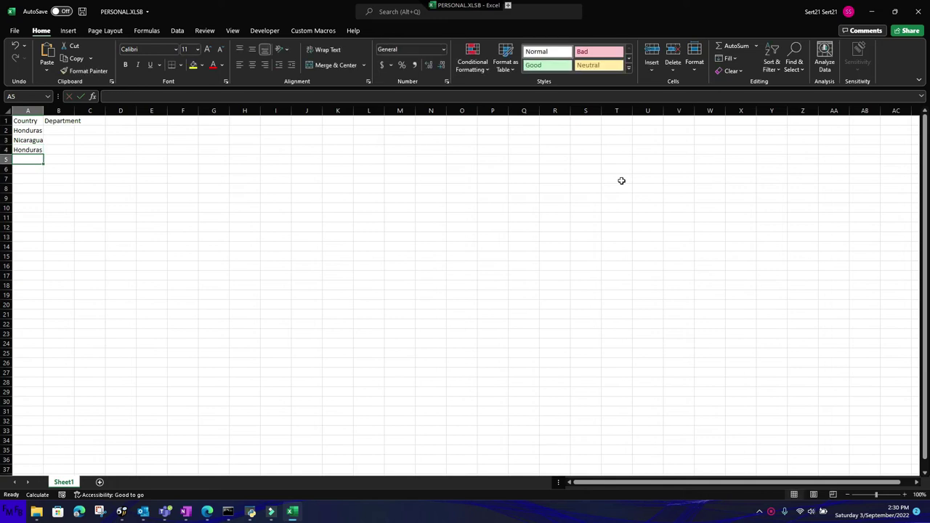
type("Honduras")
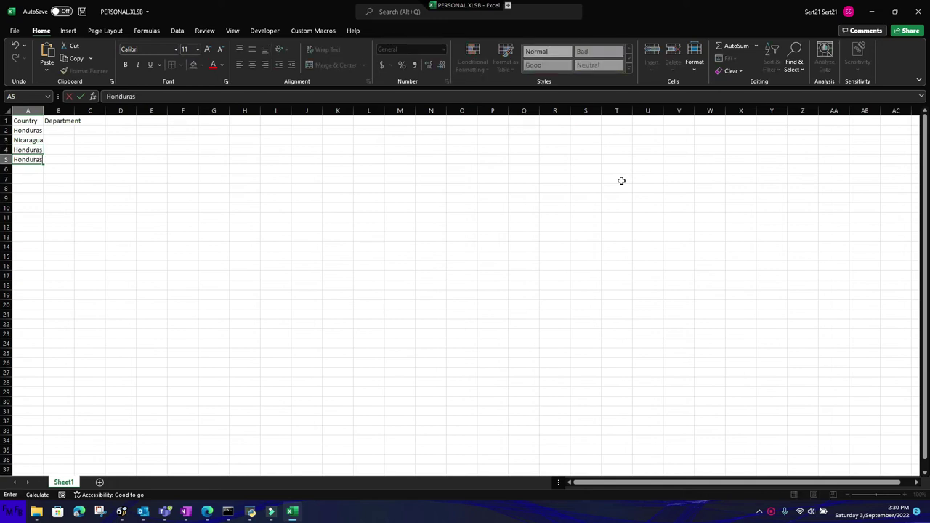
key("Return")
Enter departments Francisco Morazán in B2, La Paz in B4 and Intibucá in B5.
key("Up")
key("Up")
key("Up")
key("Up")
key("Right")
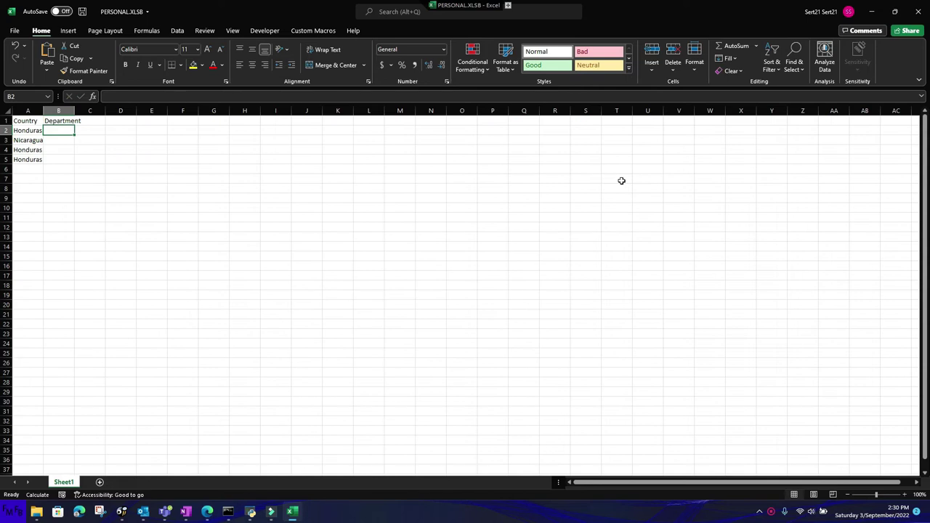
type("Francisco")
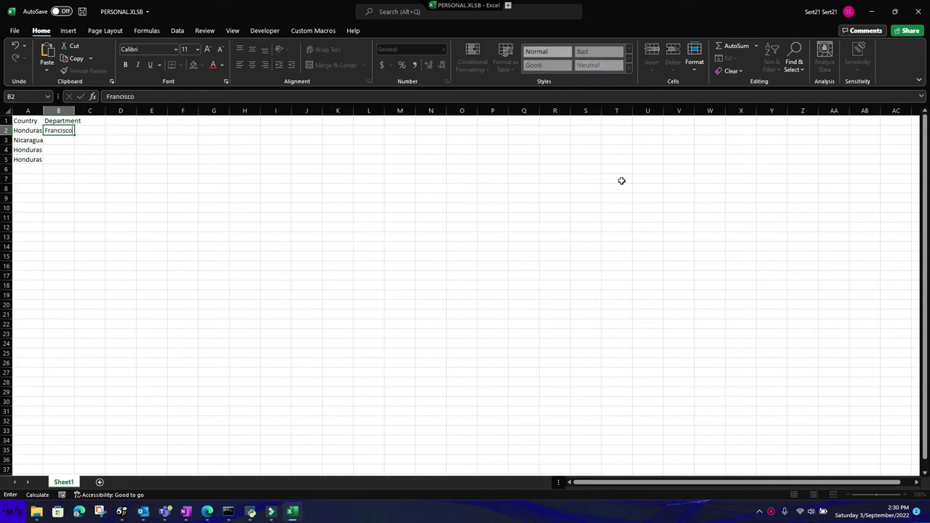
type(" Morazán")
key("Return")
key("Return")
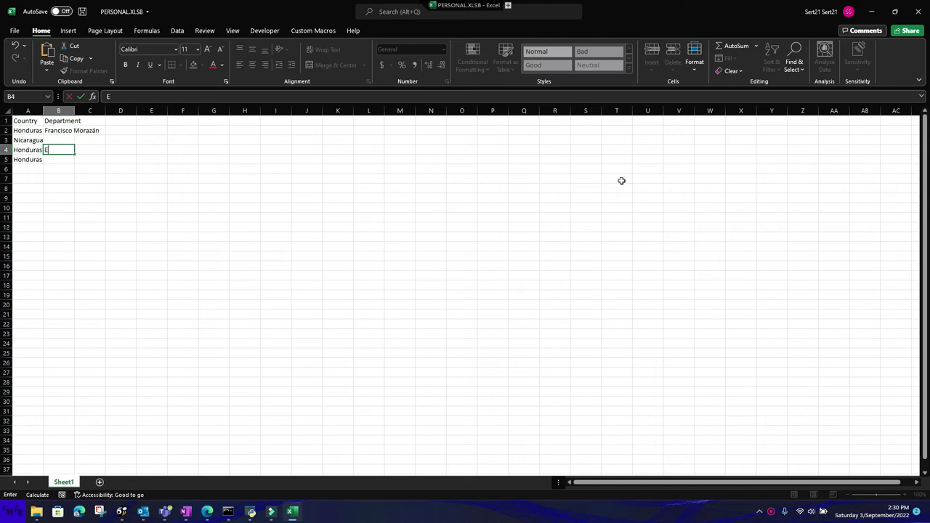
double_click(61, 151)
type("La")
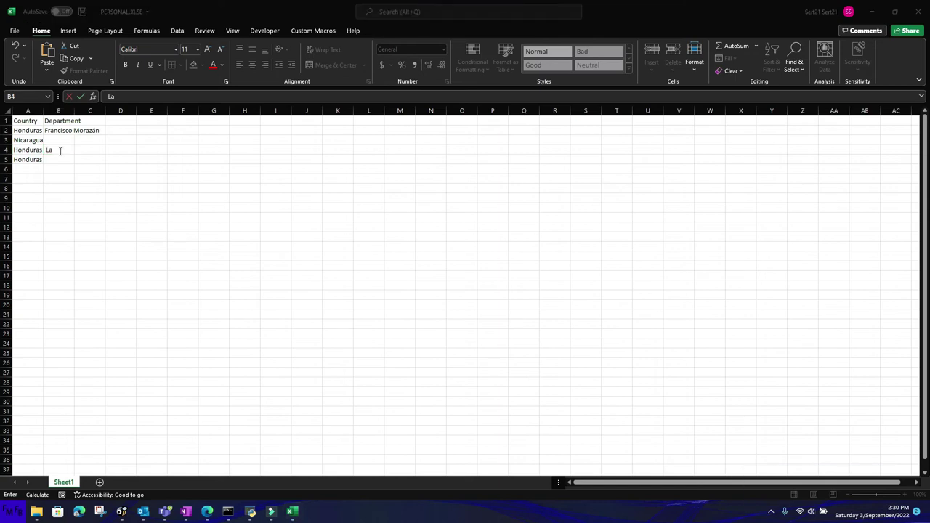
type(" Paz")
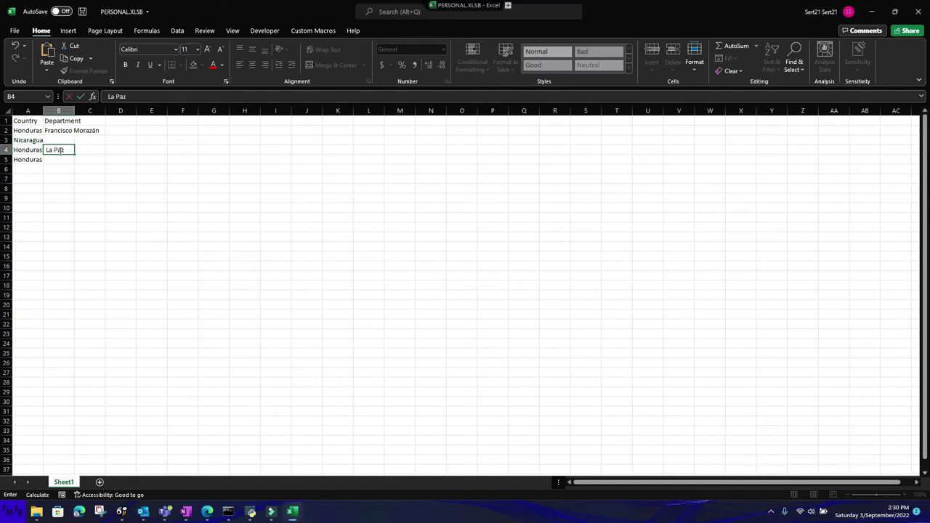
key("Return")
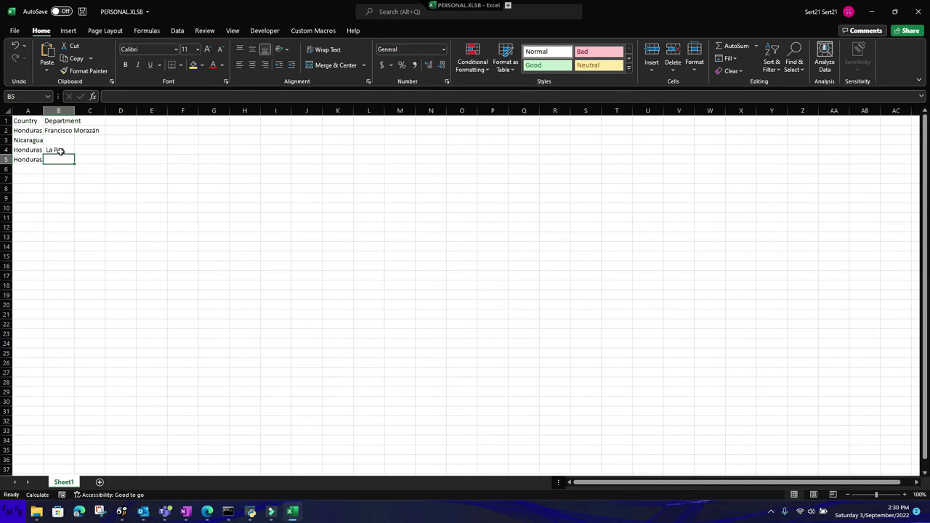
type("Intib")
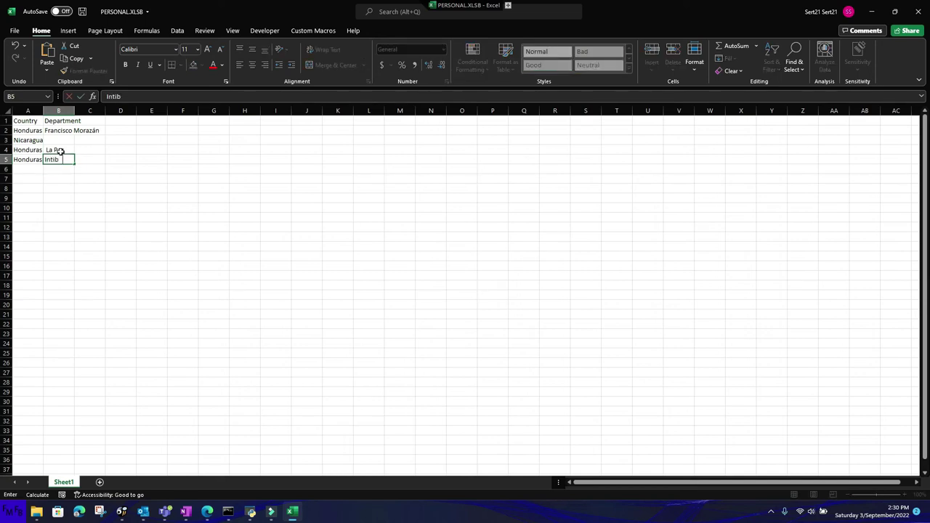
type("ucá")
key("Up")
key("Up")
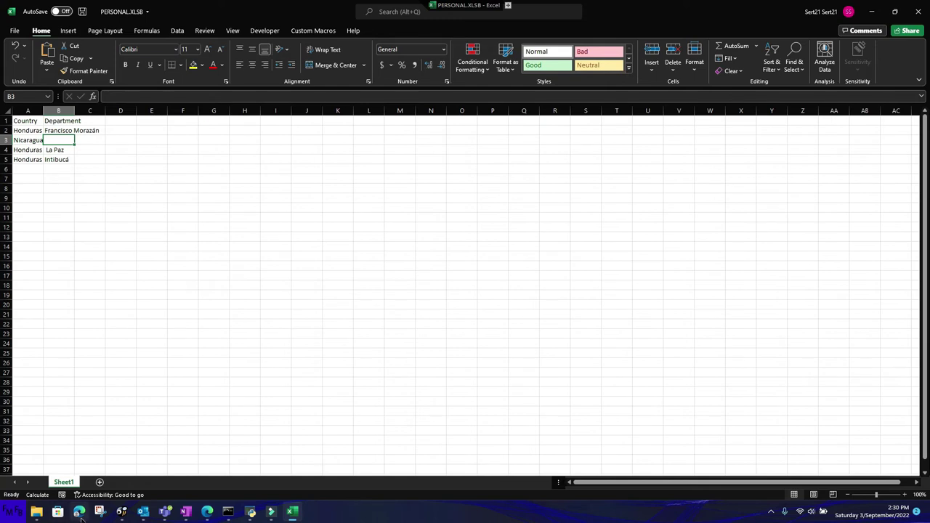
Search Google for 'departamentos nicaragua' in a new Edge tab.
left_click(209, 512)
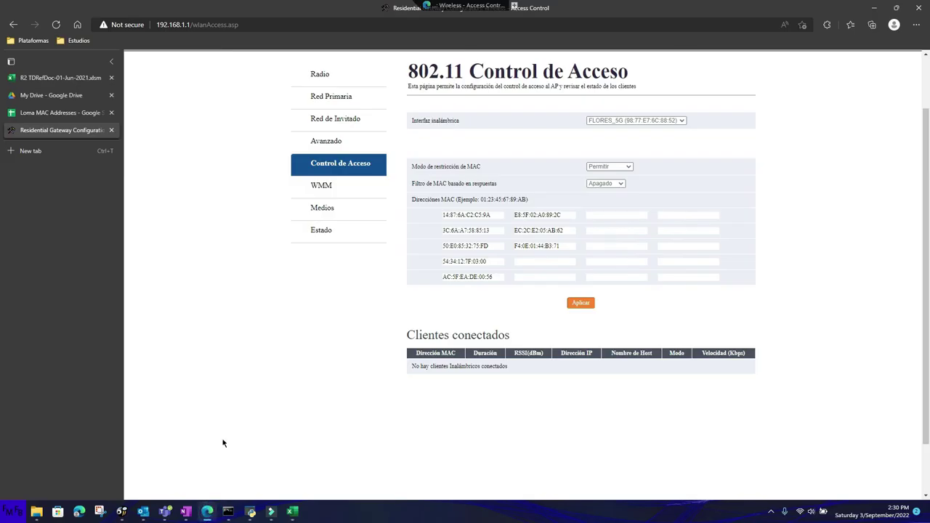
middle_click(77, 24)
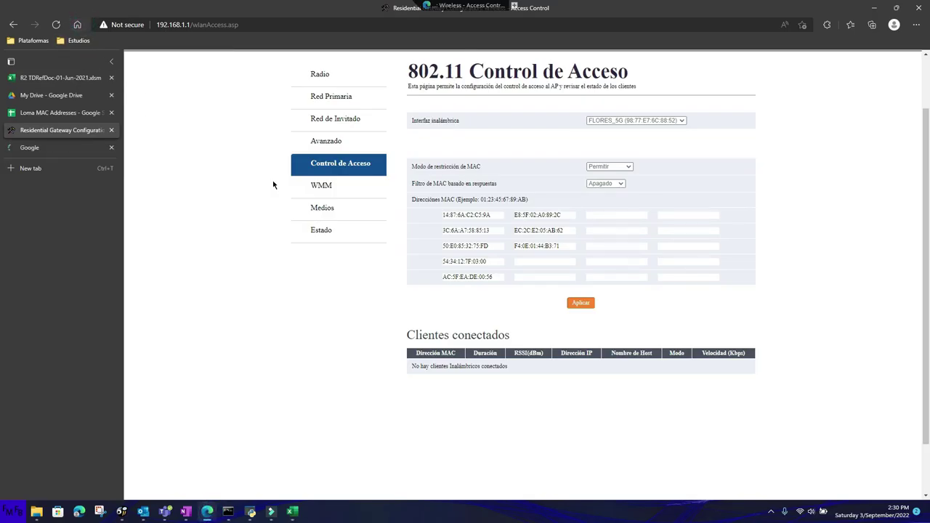
key("ctrl+Tab")
left_click(430, 246)
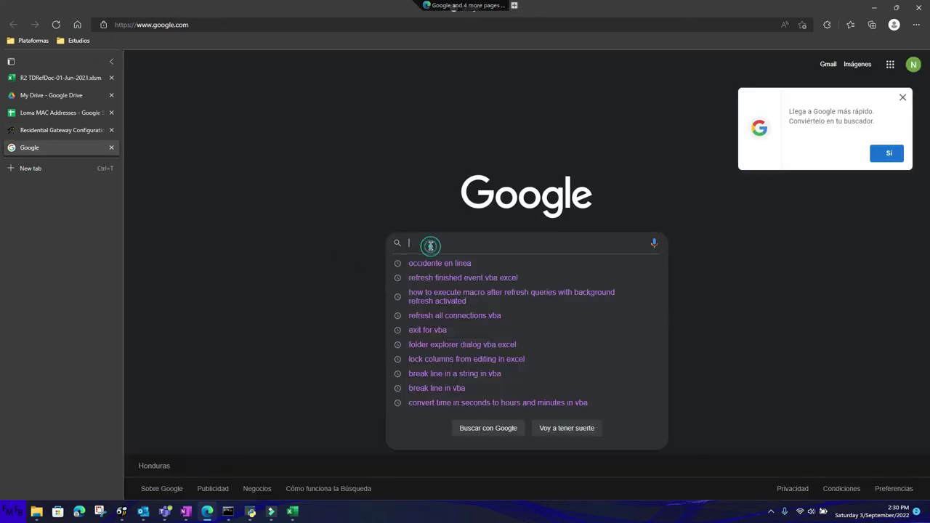
type("departamentos ni")
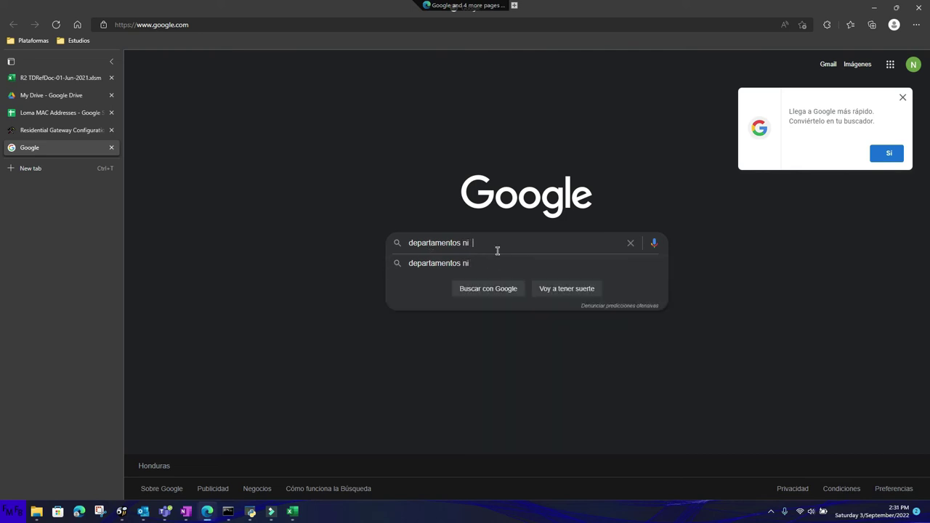
key("BackSpace")
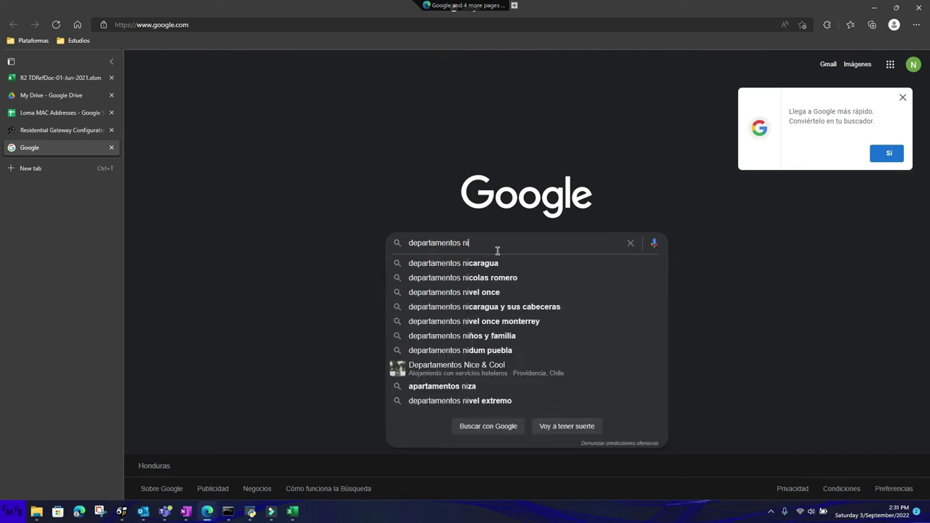
type("caragua")
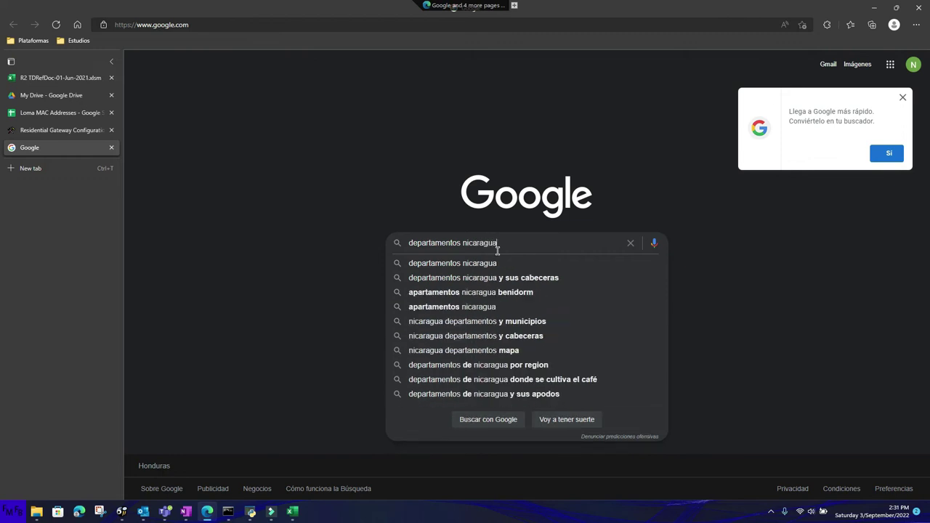
key("Return")
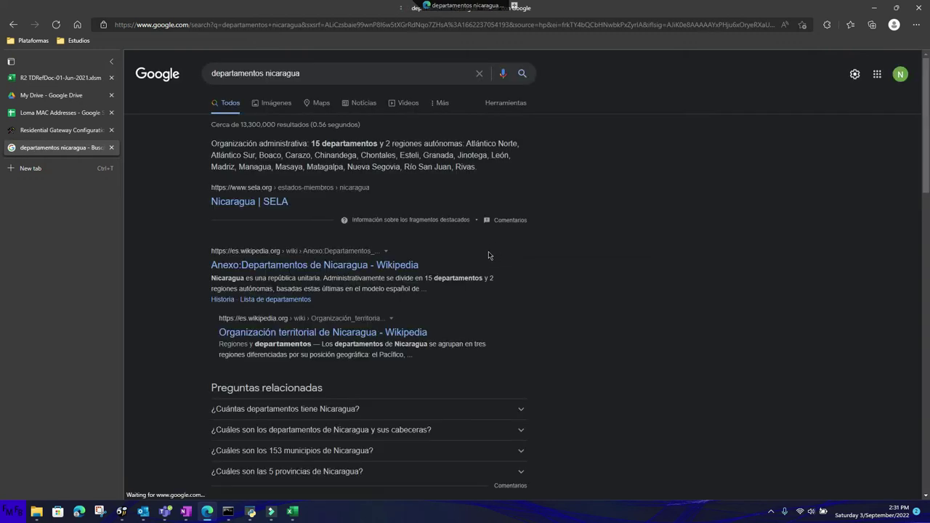
Open the Wikipedia Nicaragua departments list, copy 'Boaco', and return to Excel.
left_click(396, 265)
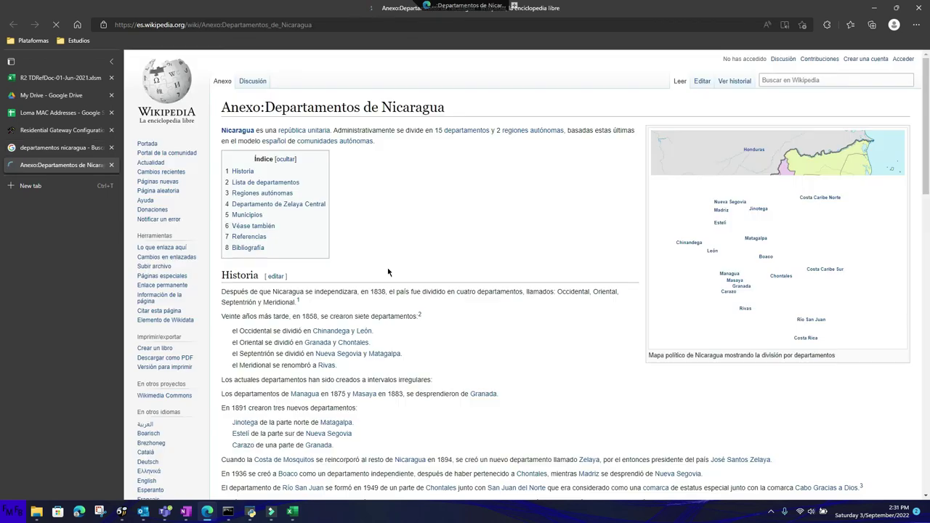
scroll(392, 273, "down", 7)
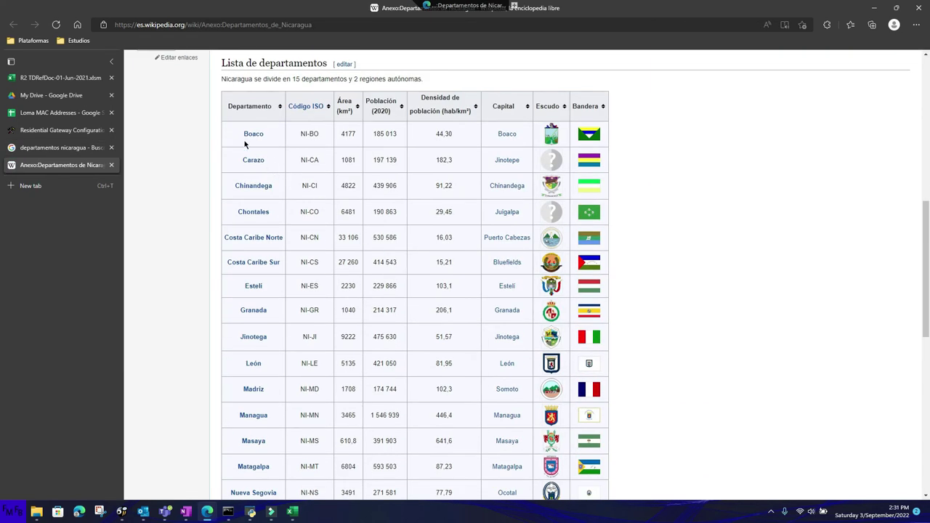
left_click_drag(242, 138, 270, 141)
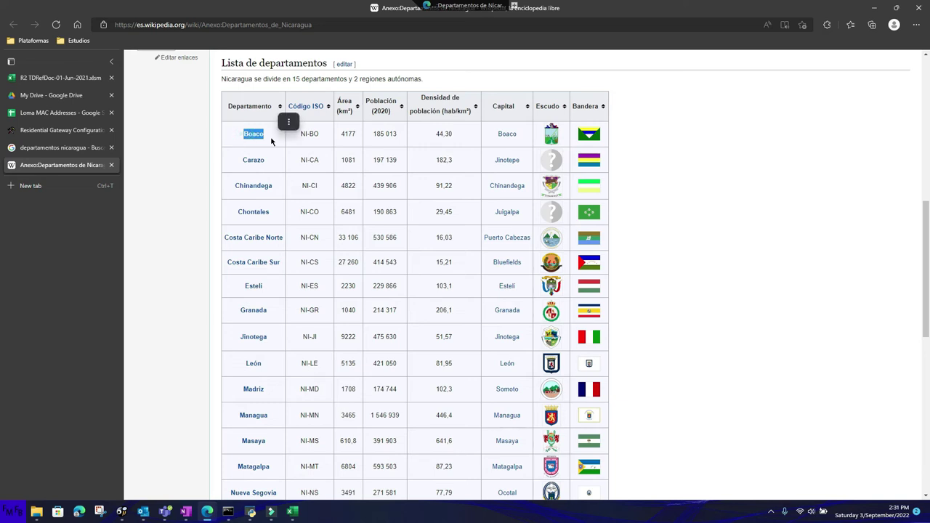
key("ctrl+c")
key("alt+Tab")
key("alt+Tab")
key("Tab")
key("Tab")
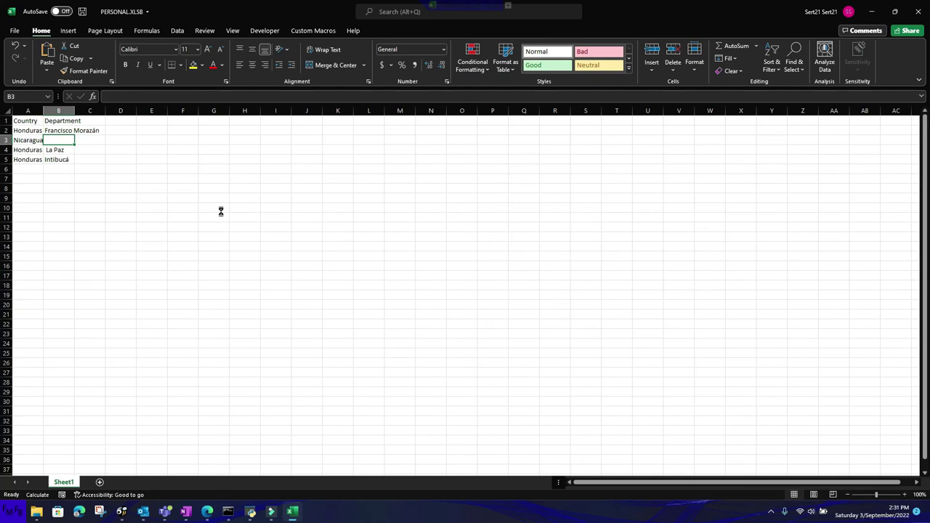
Paste Boaco into B3 and add row 6 with Nicaragua and Carazo.
key("ctrl+v")
key("Down")
key("Down")
key("Down")
key("Left")
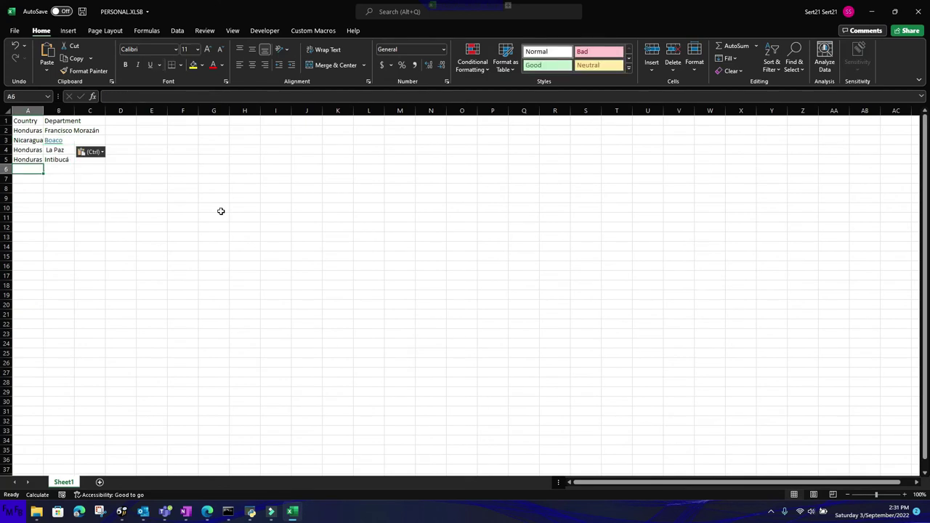
type("Nicaragua")
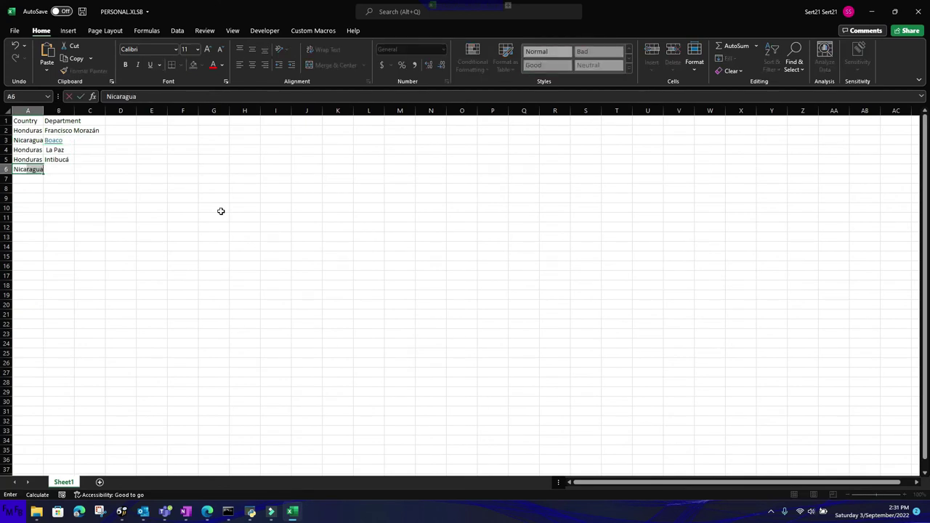
key("Tab")
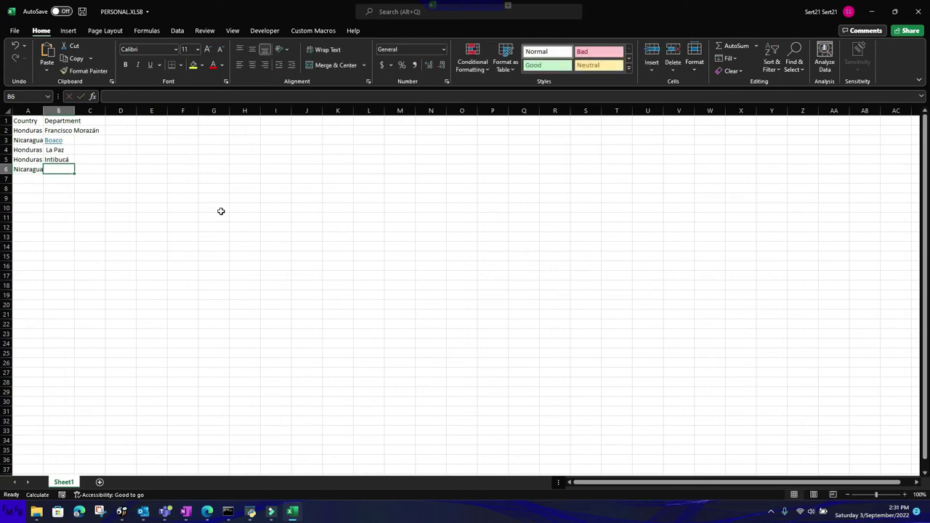
key("alt+Tab")
key("alt+Tab")
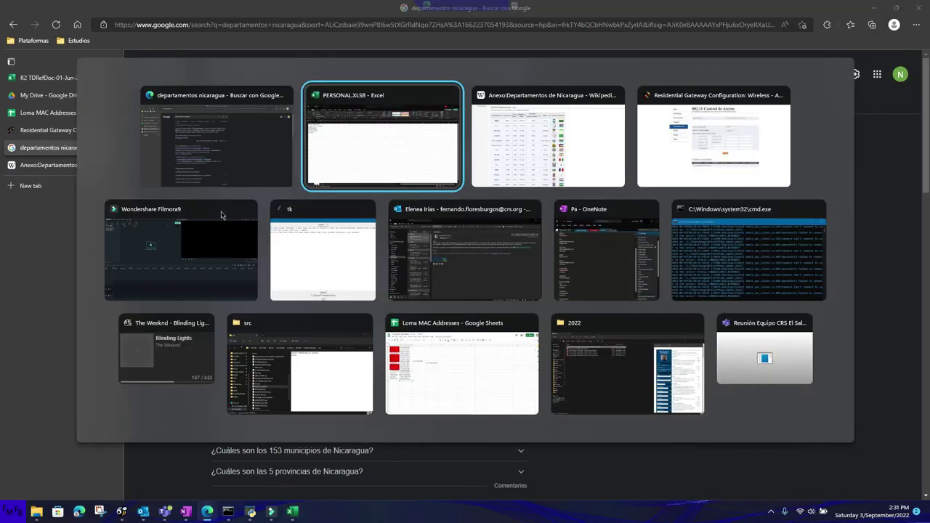
key("alt+Tab")
key("alt+Tab")
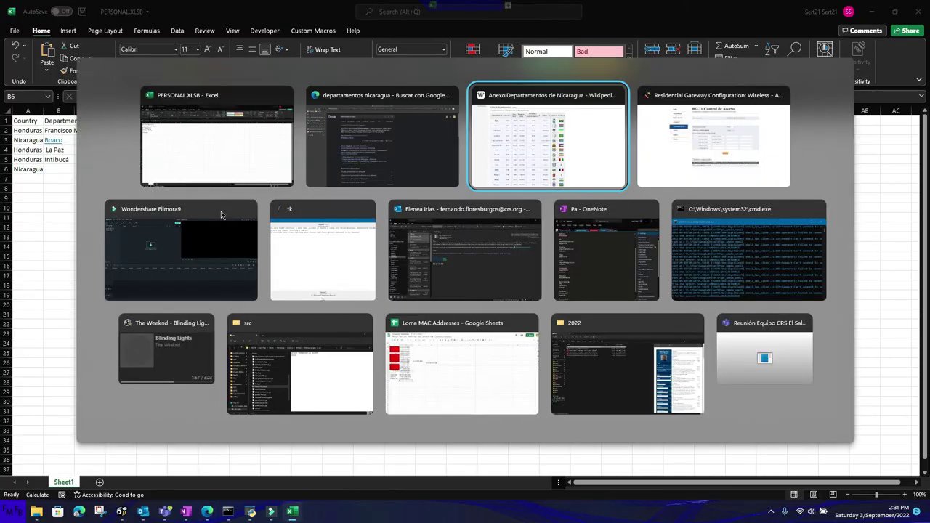
key("alt+Tab")
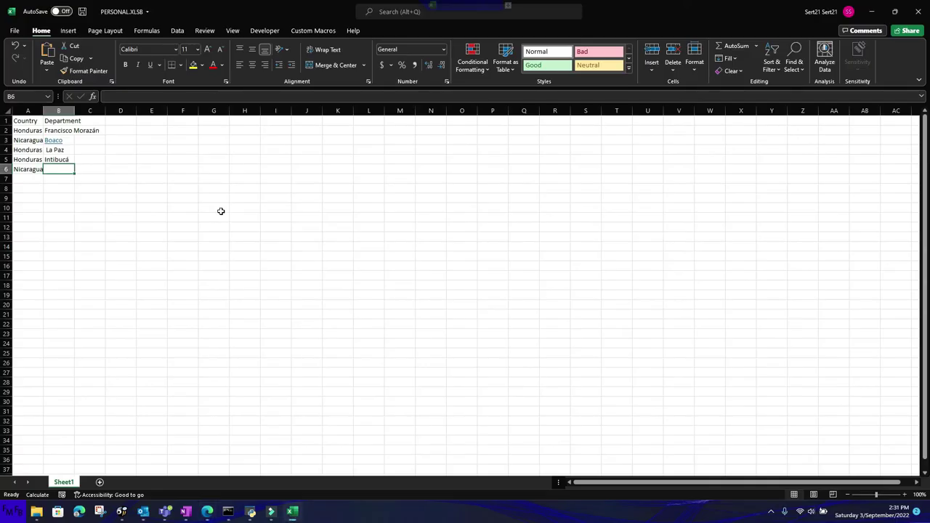
type("Carazo")
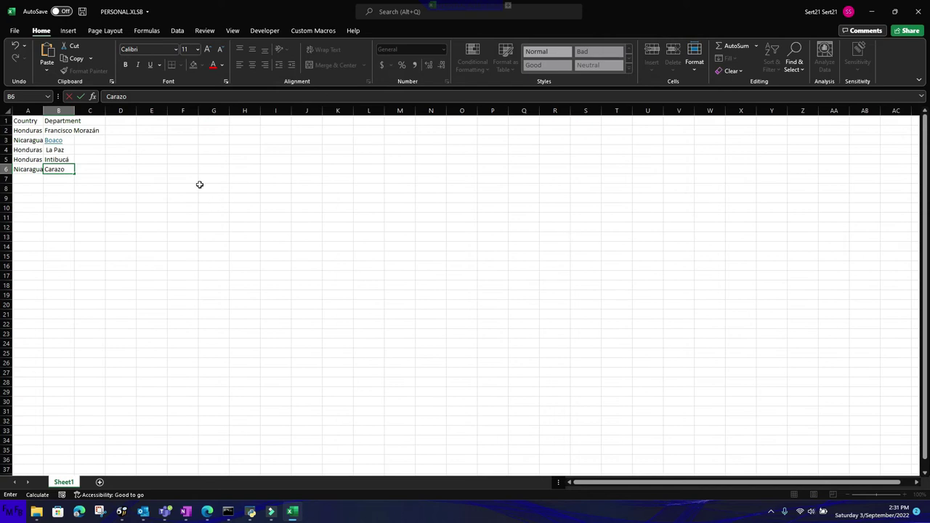
Add a 'Values' header in C1 with 10, 20, 30, 40, 50 in C2:C6.
left_click(100, 119)
type("Values")
key("Return")
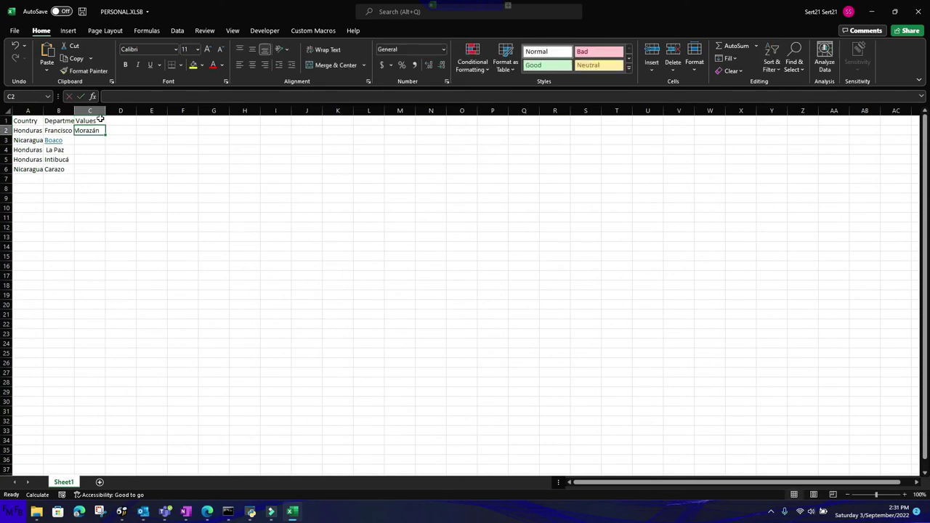
type("10")
key("Return")
type("20")
key("Return")
type("30")
key("Return")
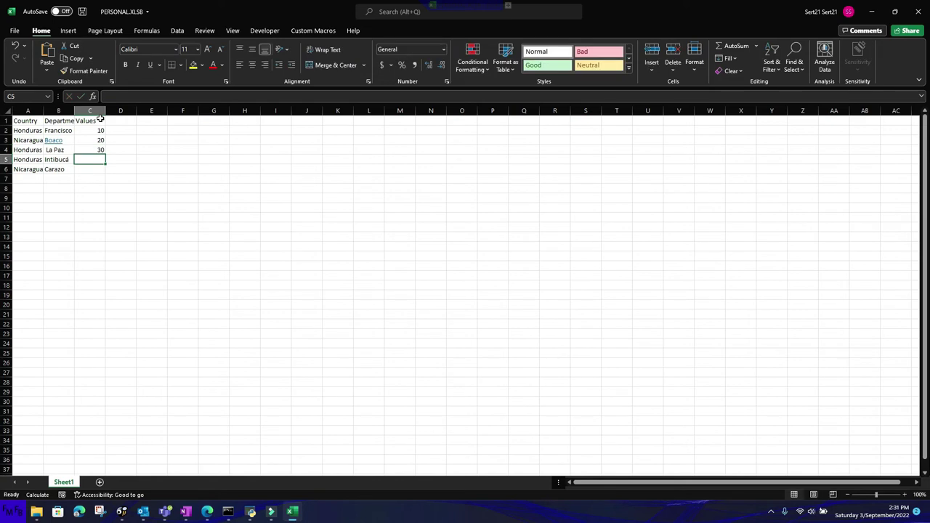
type("40")
key("Return")
type("50")
key("Right")
key("Right")
key("Up")
key("Up")
key("Up")
key("Up")
key("Up")
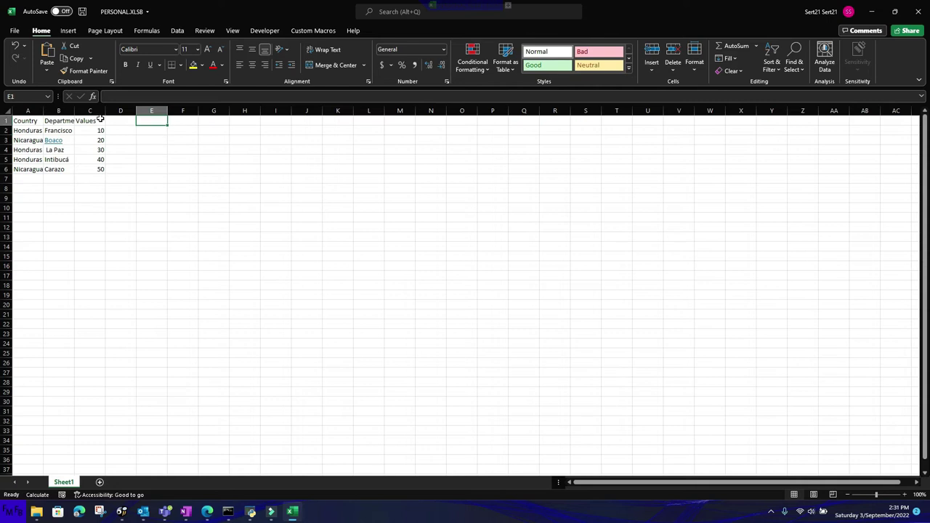
Enter =FILTER(A:B,A:A="Honduras","") in E1 to spill the three Honduras rows.
type("=filter")
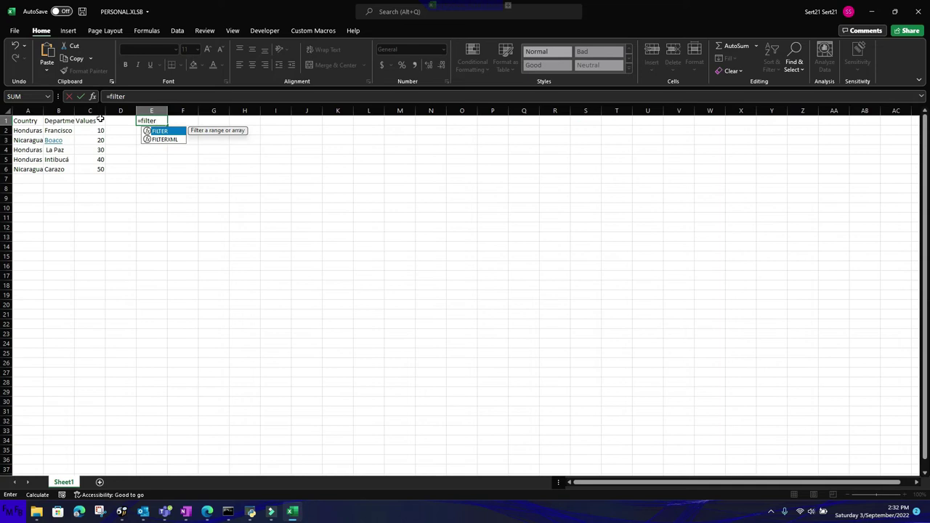
type("()")
key("Return")
key("Return")
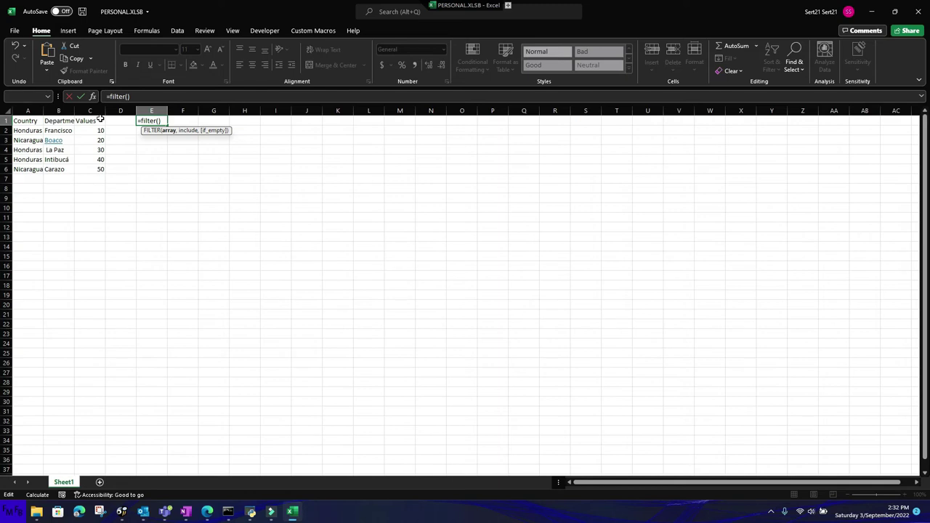
type("A:B,")
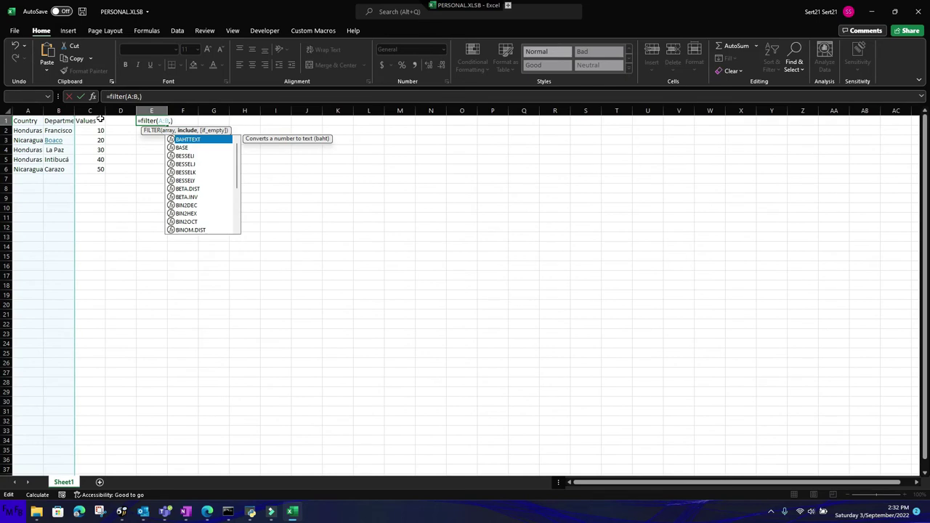
type("A:A")
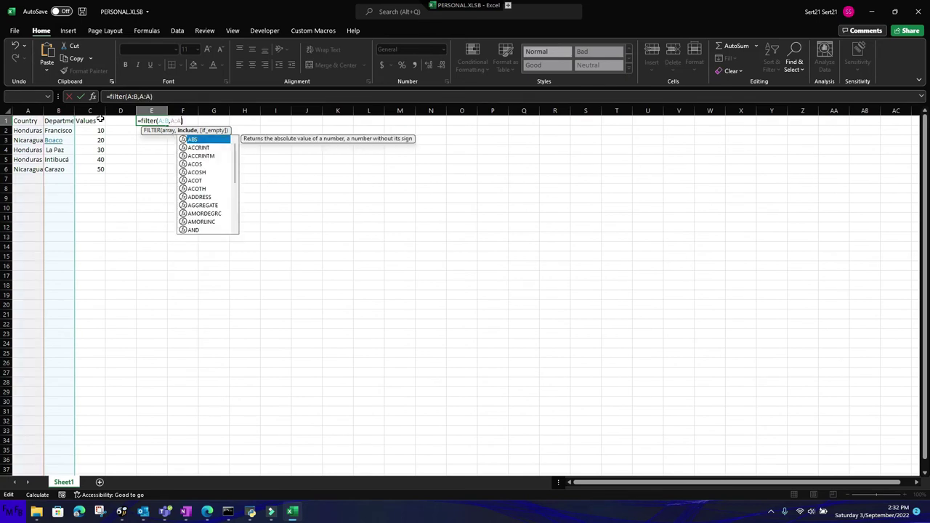
type("=\"Honduras\",")
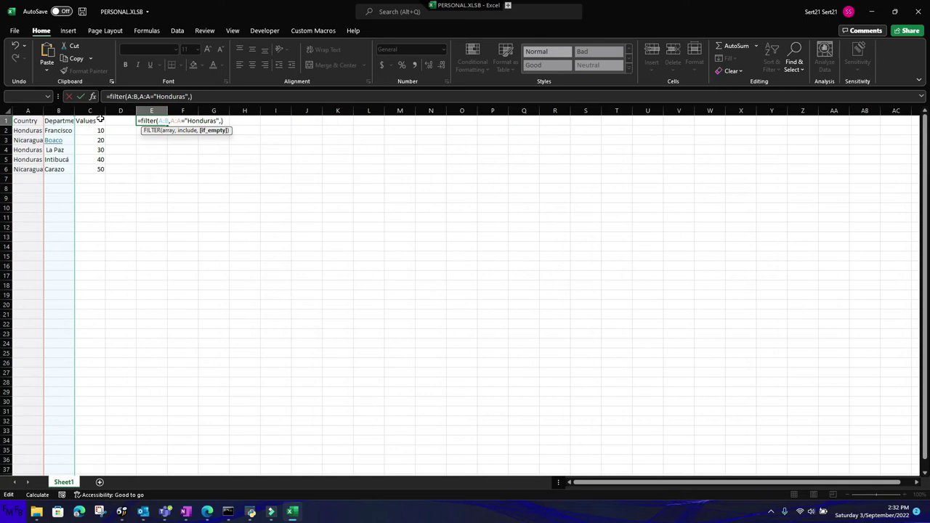
type("\"\"")
key("Return")
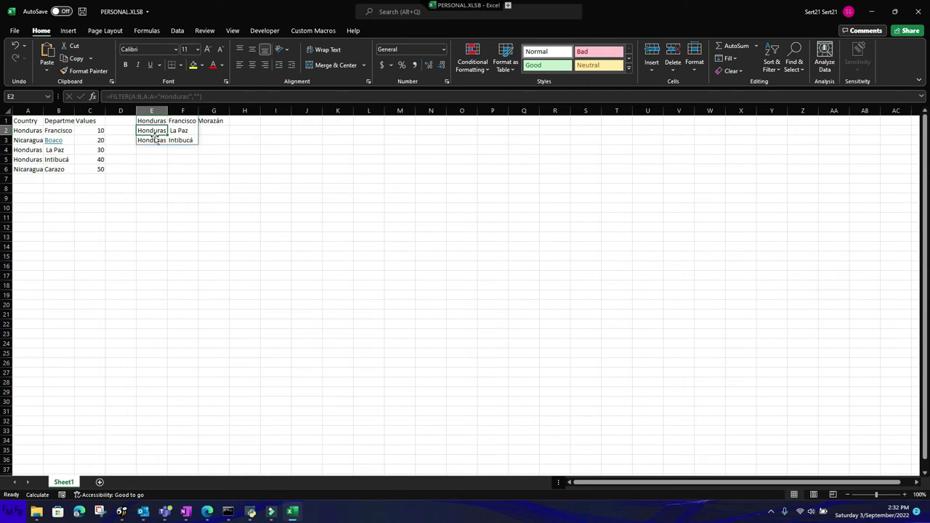
Fill A2:B2 yellow and copy that fill to A4:B4 and A5:B5 with Format Painter.
left_click(65, 131)
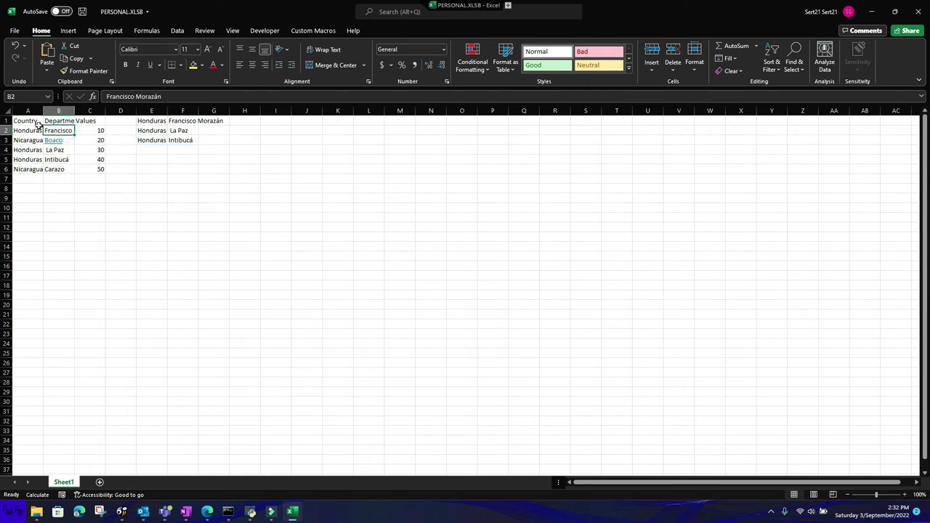
left_click_drag(20, 129, 51, 130)
left_click(193, 65)
left_click(87, 70)
left_click(29, 150)
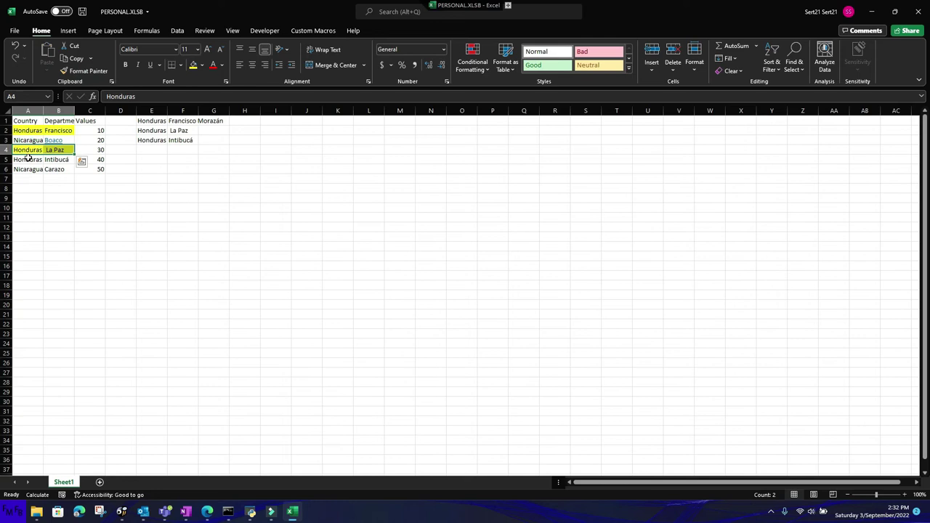
left_click(28, 159)
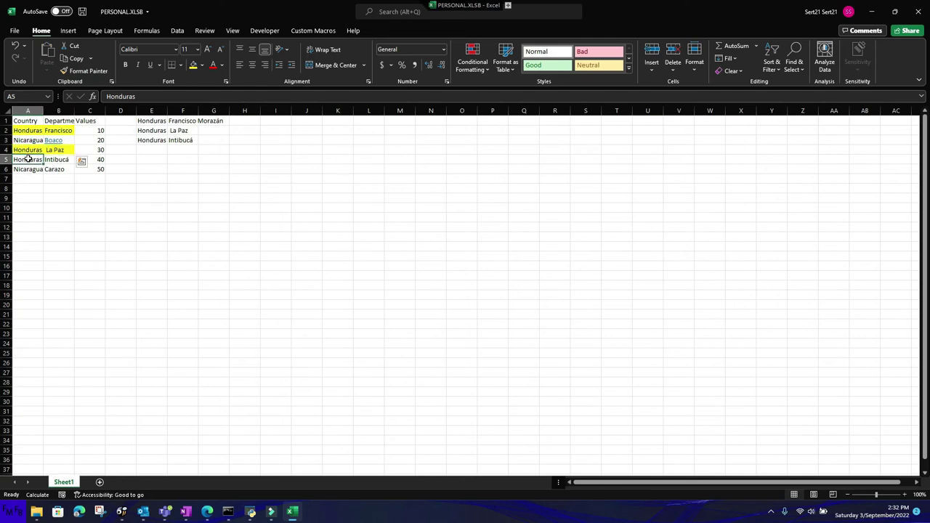
left_click_drag(29, 150, 55, 150)
left_click(86, 71)
left_click(27, 159)
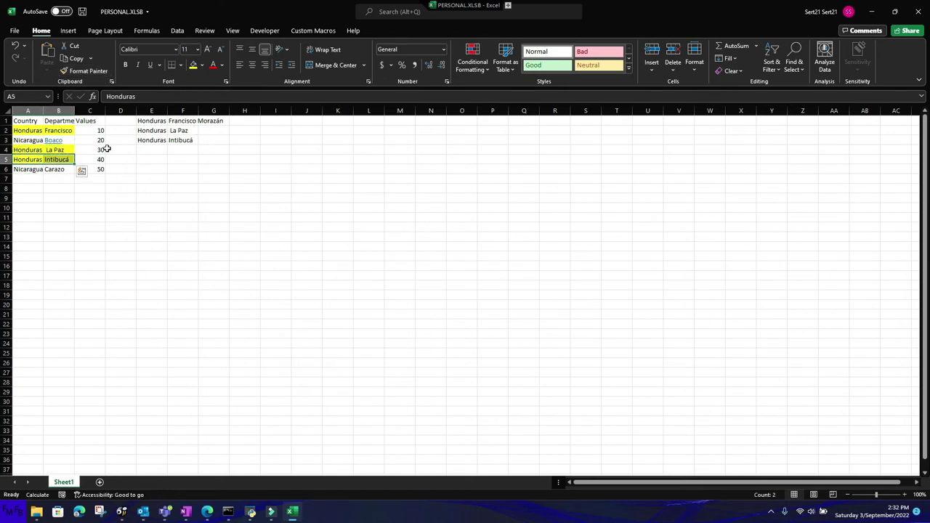
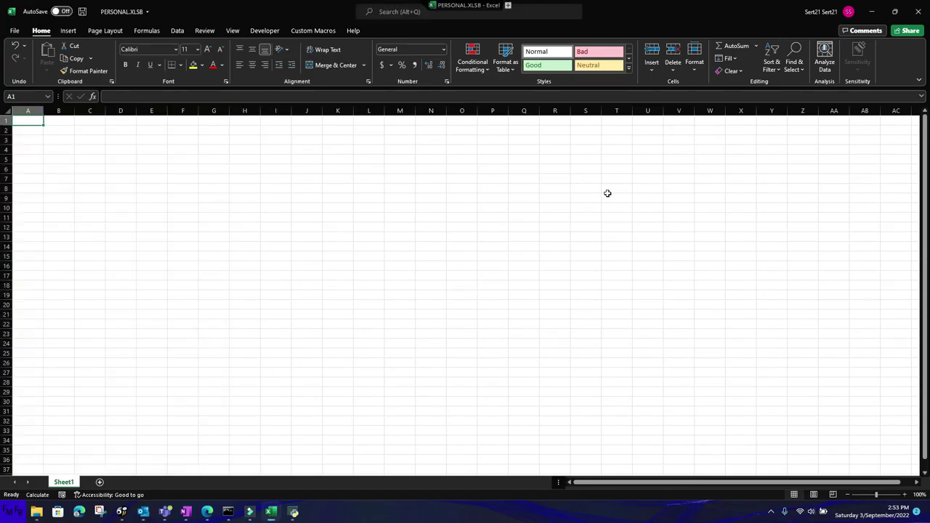
Enter the headers Country, Department and Values in A1:C1.
type("Country")
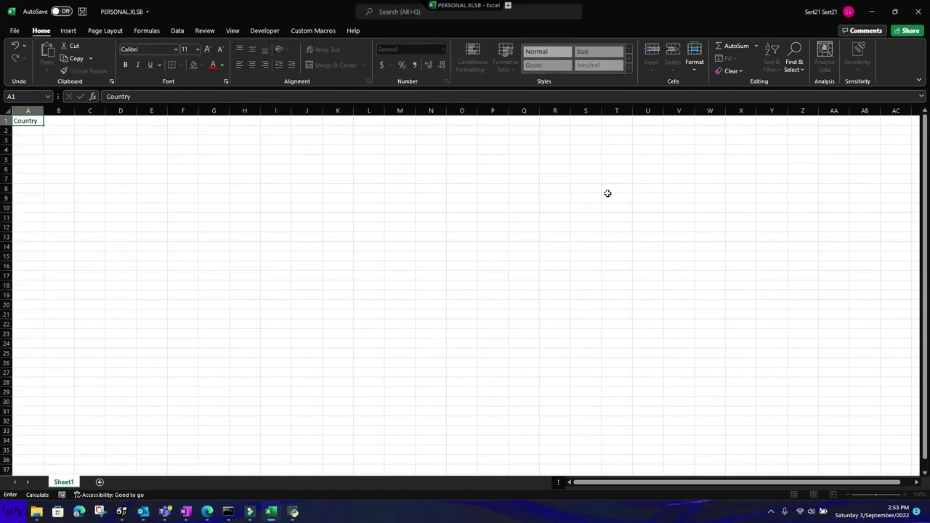
key("Tab")
type("Department")
key("Tab")
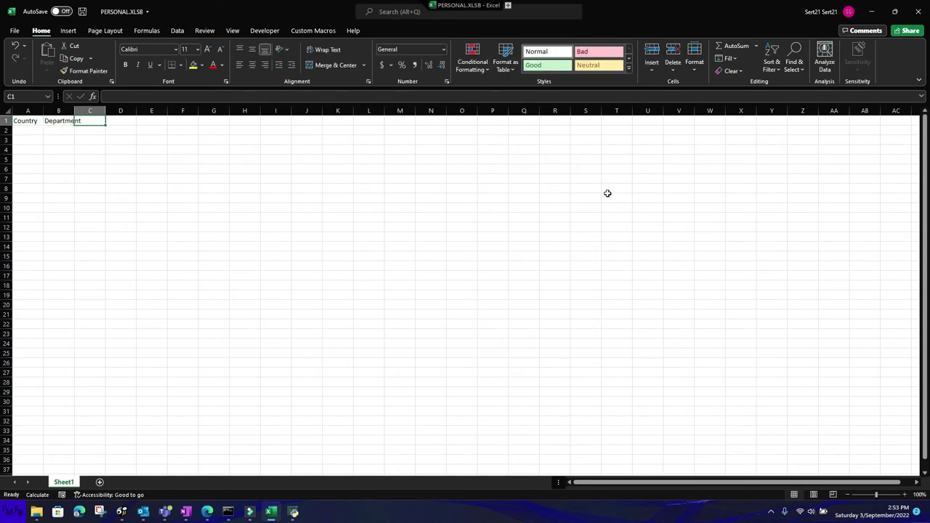
type("Valui")
key("BackSpace")
type("es")
key("Return")
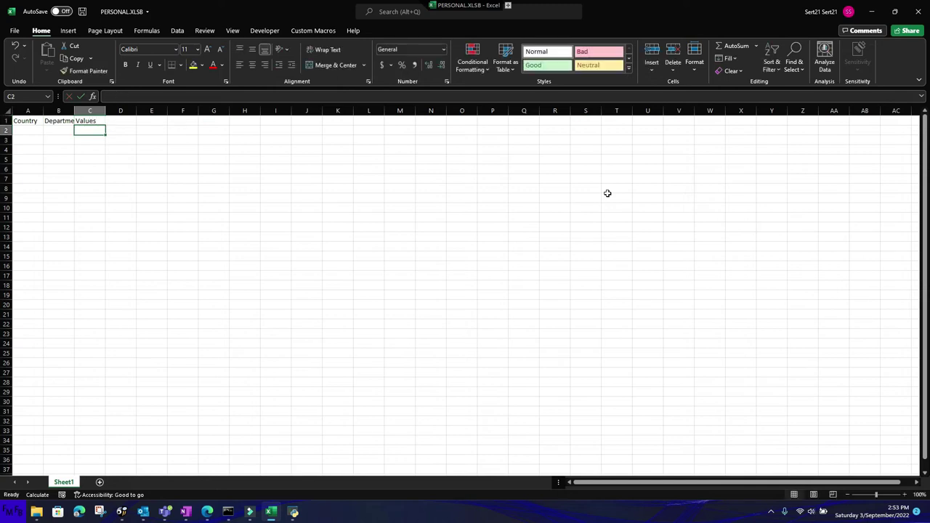
List Honduras, Nicaragua, Honduras, Honduras, Nicaragua down A2:A6.
key("Left")
key("Left")
type("Honduras")
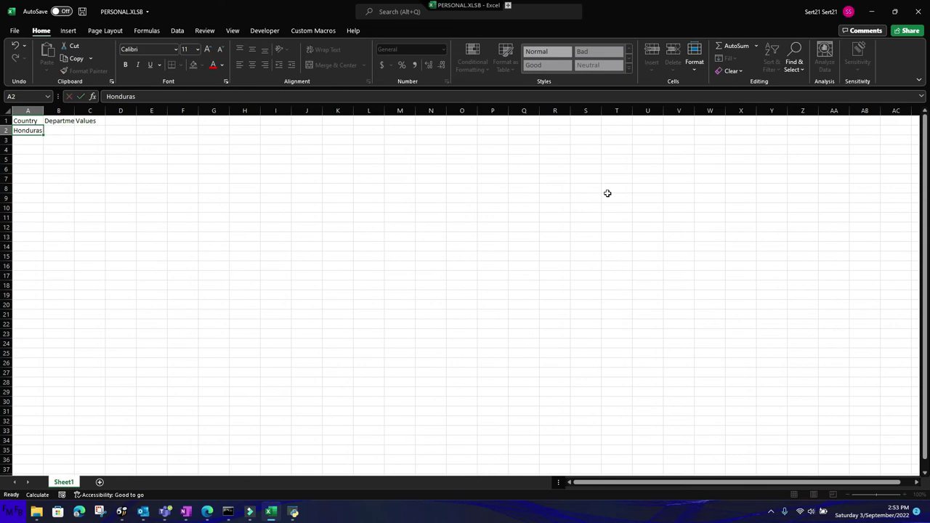
key("Return")
type("Nicaragua")
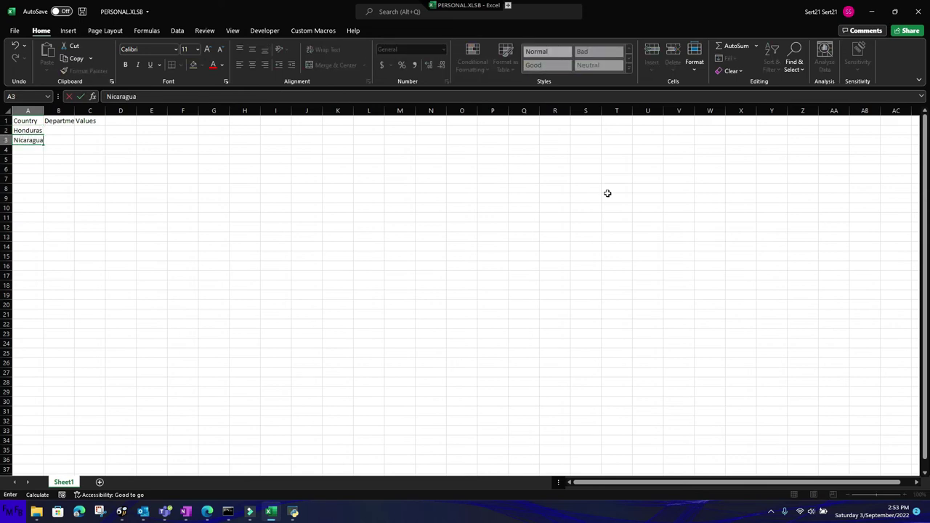
key("Return")
type("Honduras")
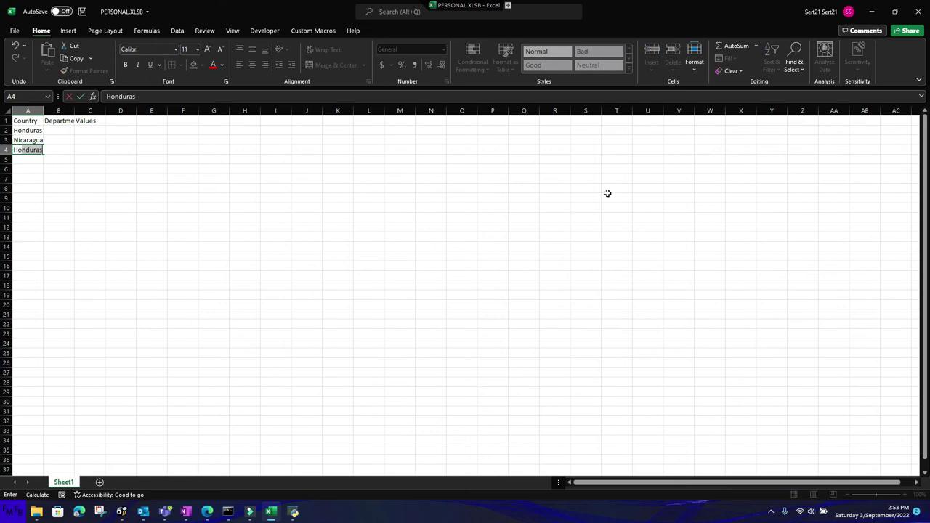
key("Return")
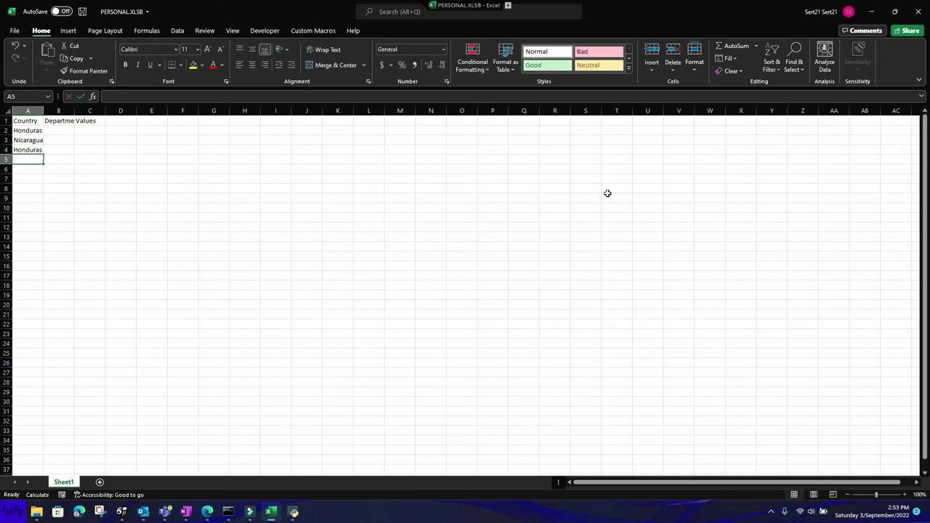
type("Honduras")
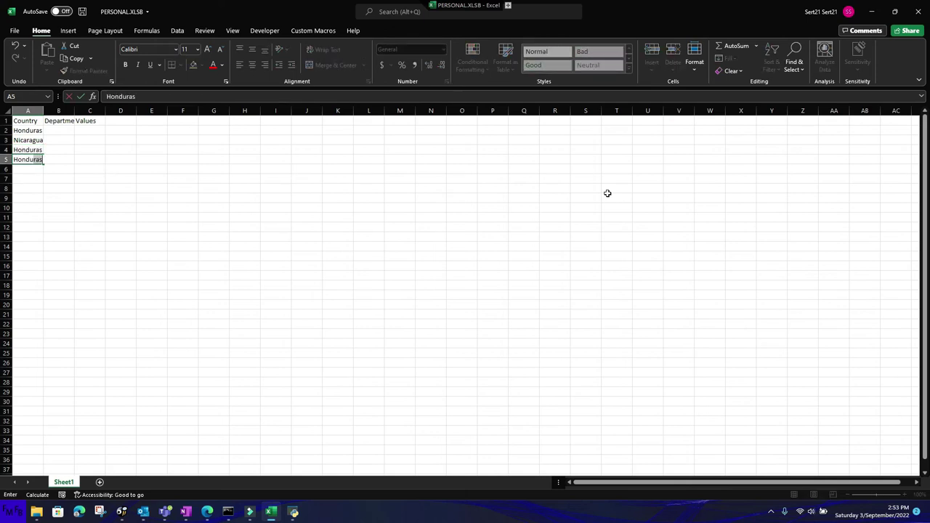
key("Return")
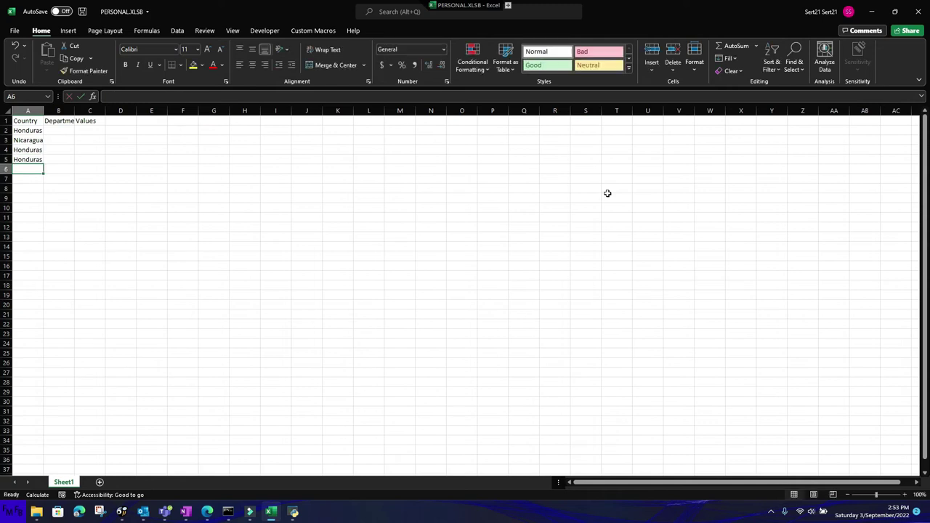
type("Nicaragua")
key("Tab")
key("Up")
key("Up")
key("Up")
key("Up")
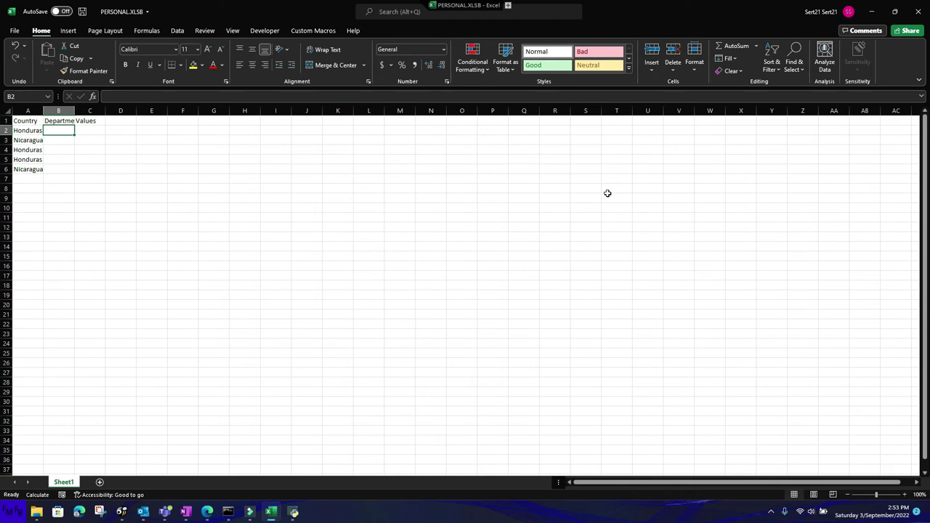
Type the departments Francisco Morazán, La Paz, La Paz and Intibucá into column B.
type("Francisco Moraz")
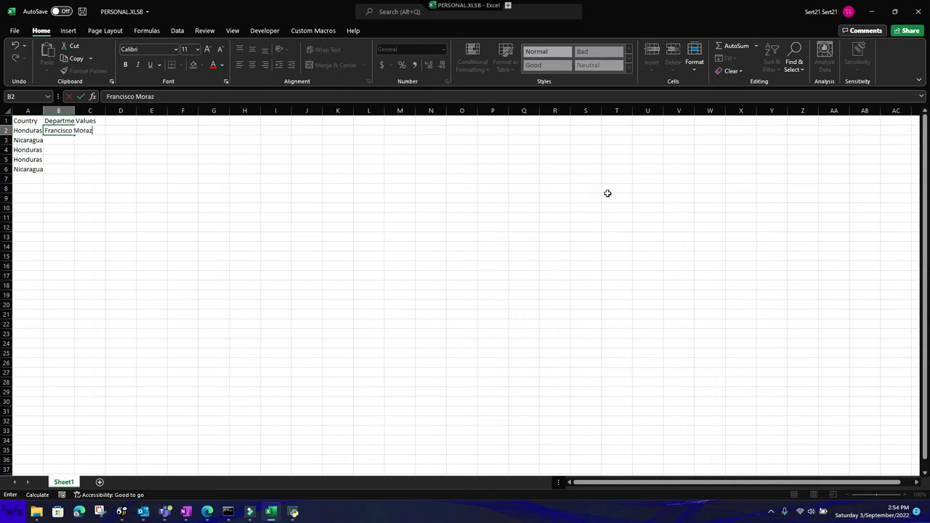
type("án")
key("Return")
type("La")
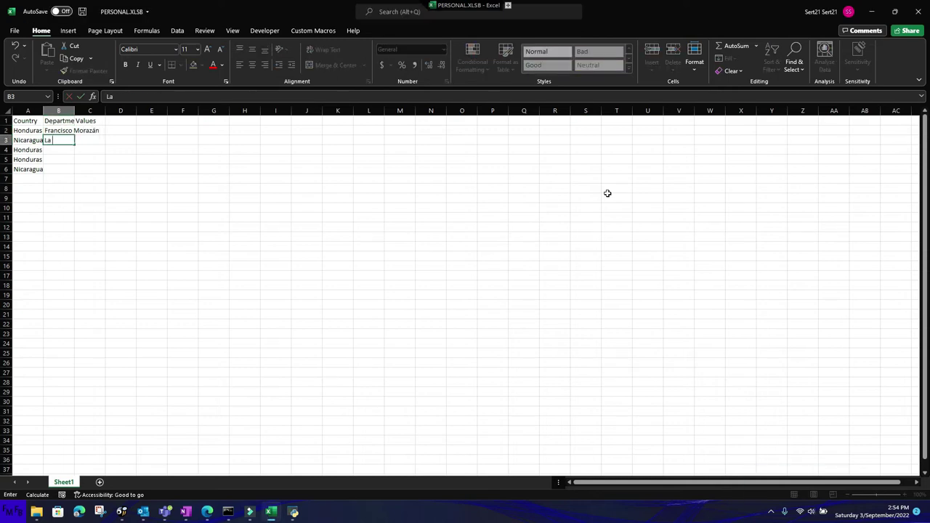
type(" Paz")
key("Return")
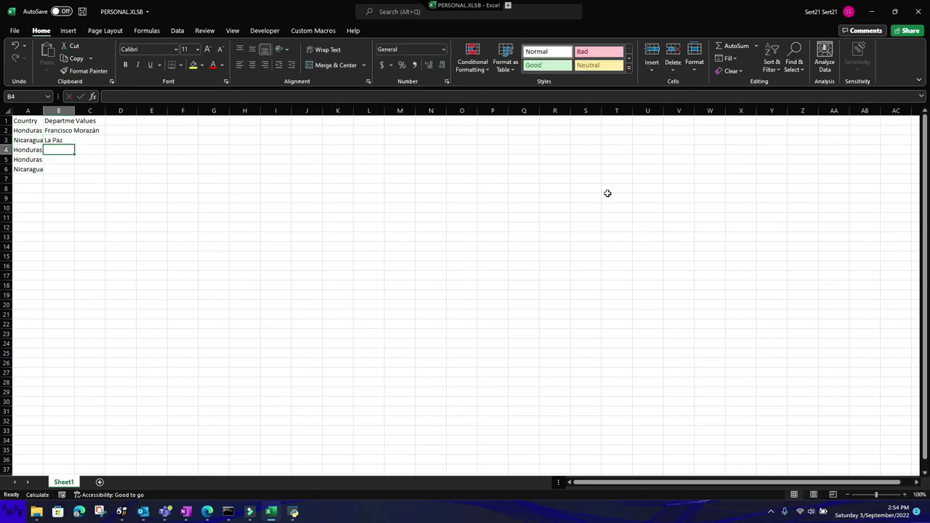
type("La Paz")
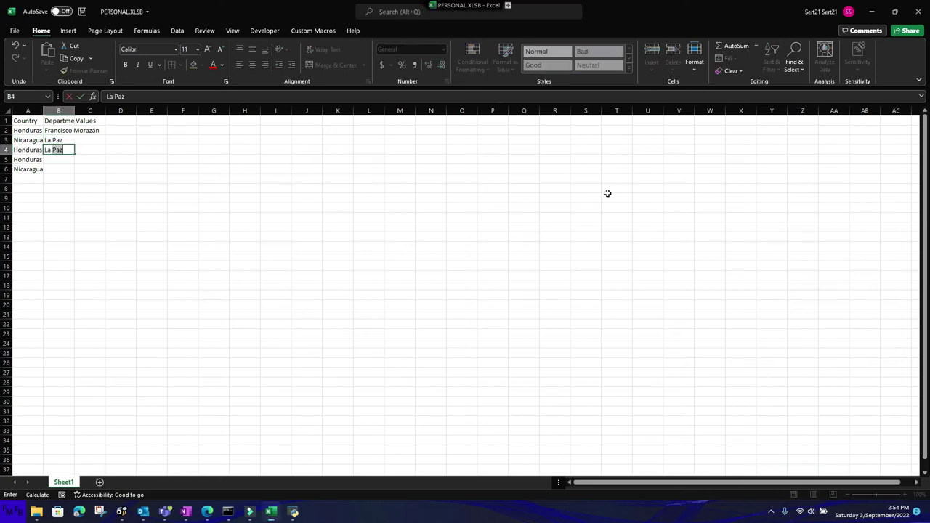
key("Return")
key("Return")
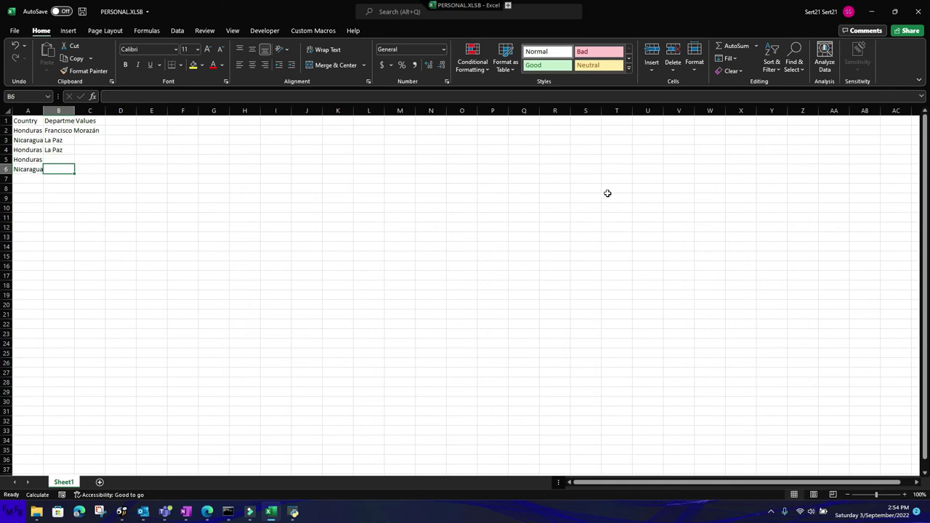
type("Intibuc")
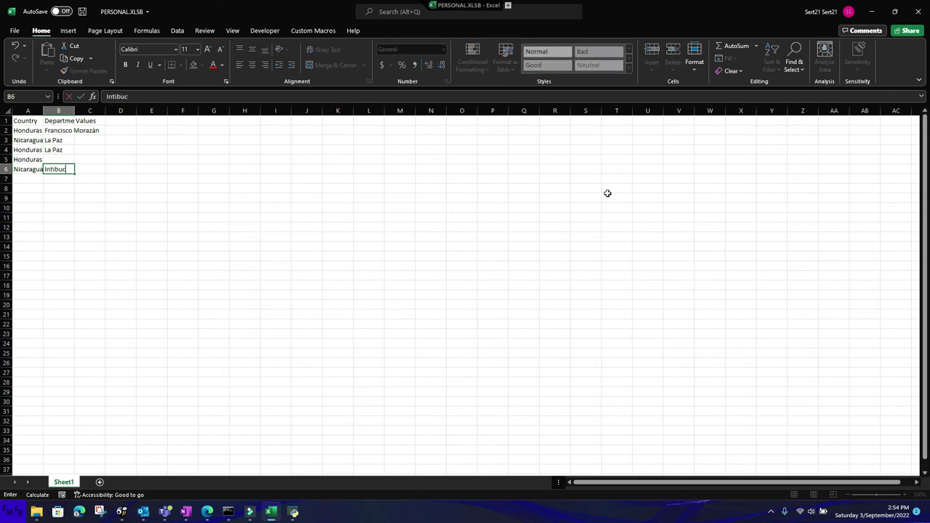
type("á")
key("Up")
key("Up")
key("Up")
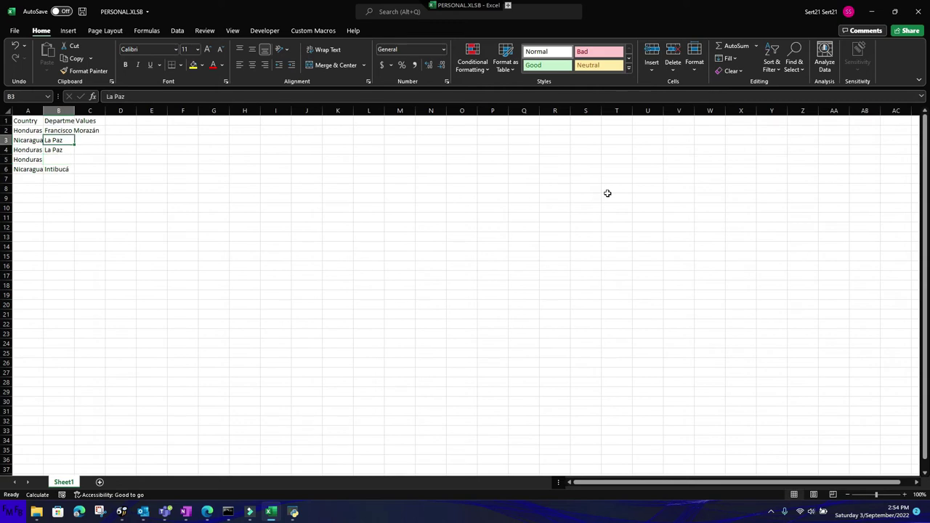
Move La Paz from B3 to B5 and clear Intibucá from B6.
key("ctrl+c")
key("Down")
key("Down")
key("ctrl+v")
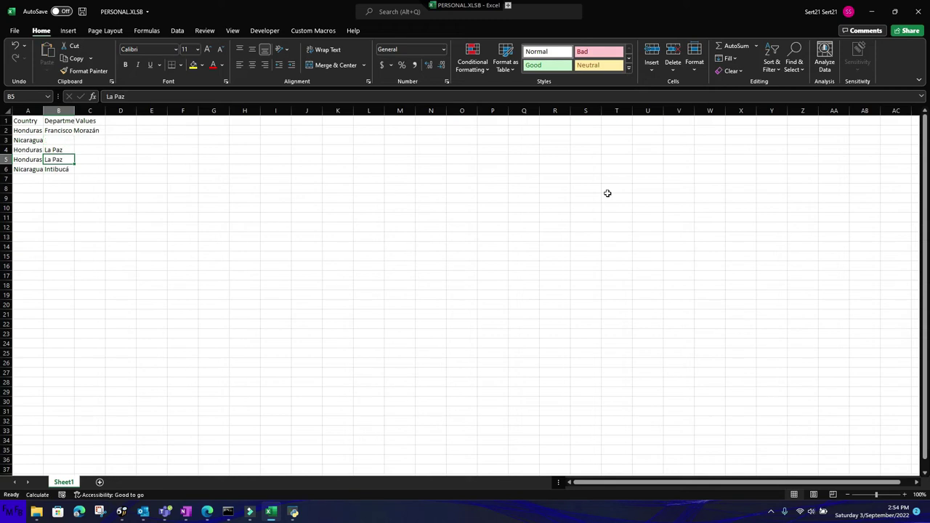
key("Down")
key("Delete")
key("Up")
key("Up")
key("Up")
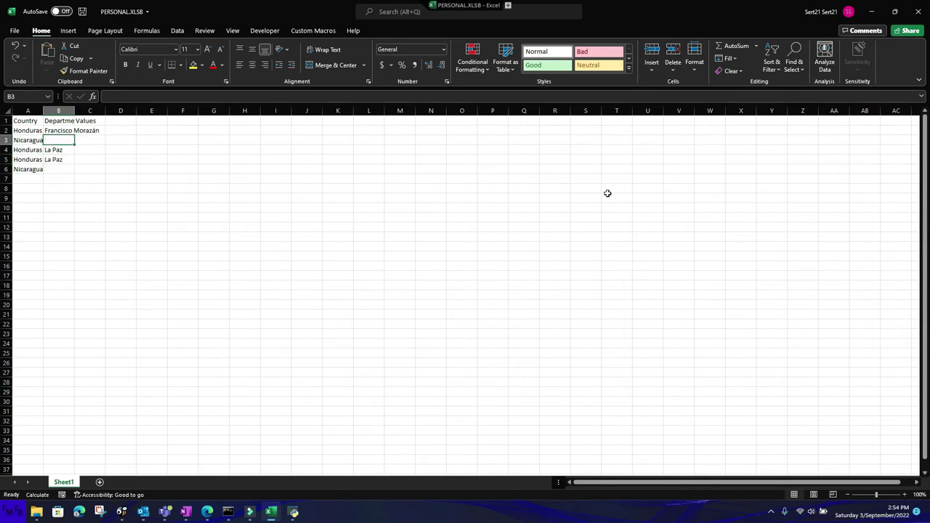
key("Down")
key("Down")
key("Down")
key("Down")
key("Left")
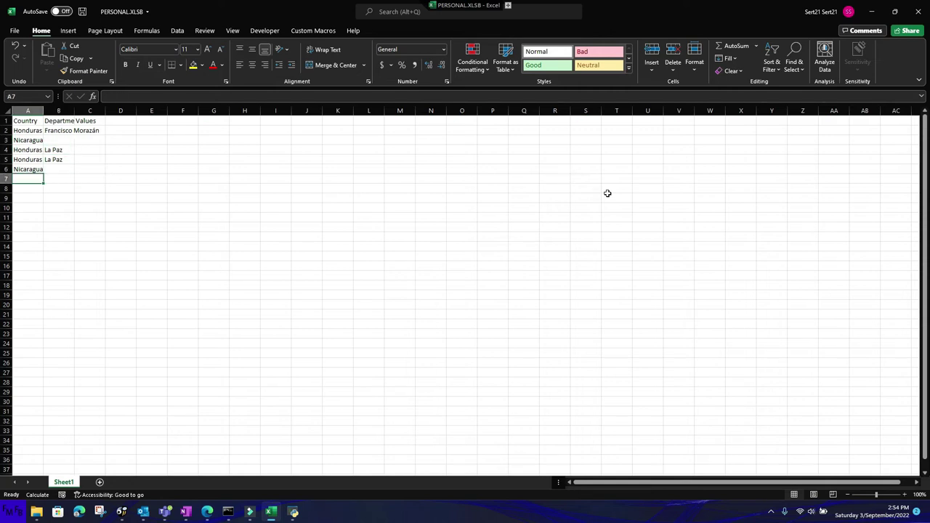
Add Honduras in A7 with the department Intibucá in B7.
type("Honduras")
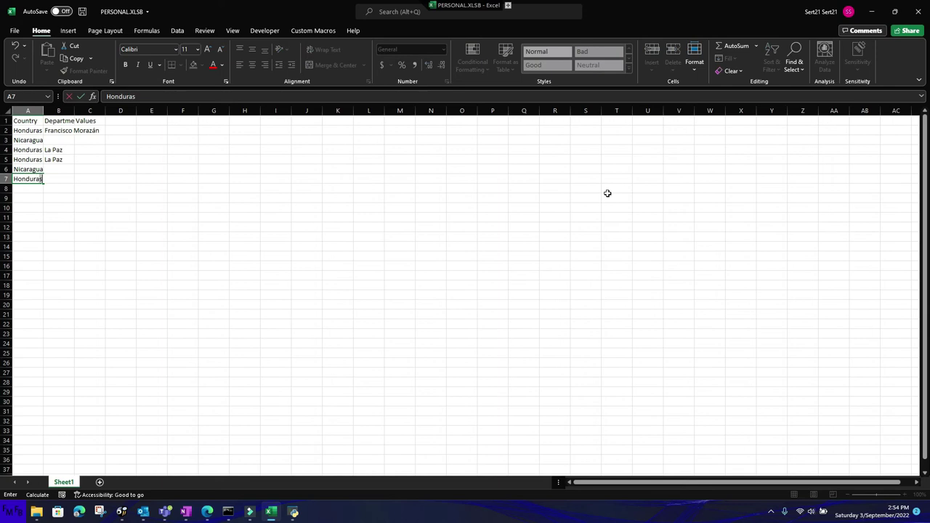
key("Tab")
type("In")
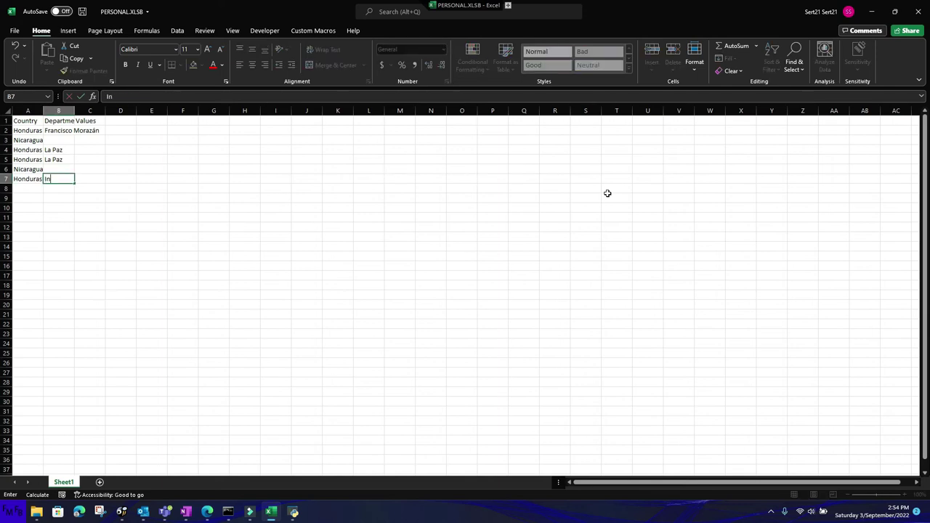
type("tibu")
key("alt")
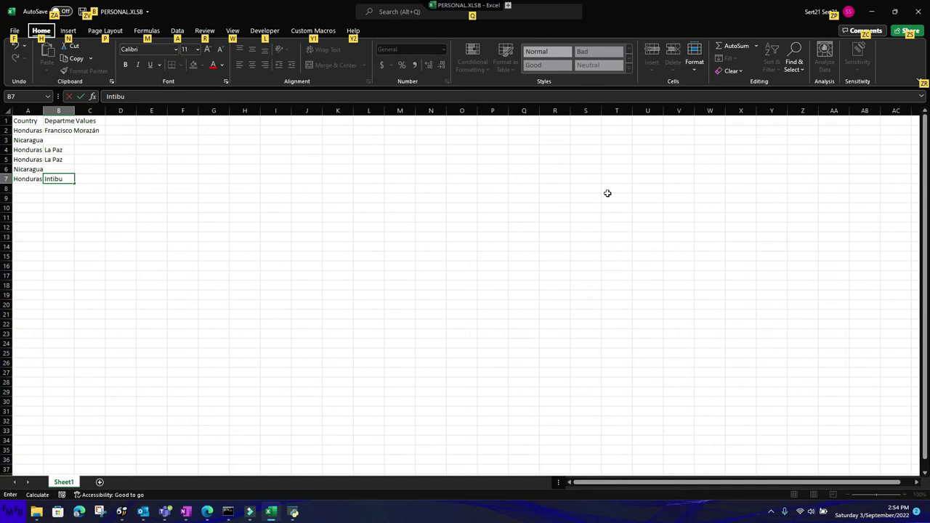
key("alt")
type("c")
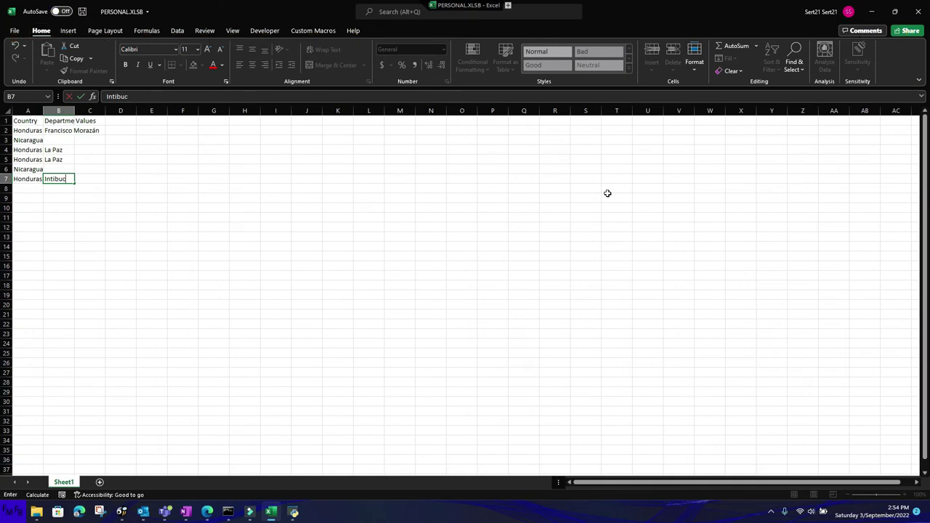
type("á")
Commit Intibucá in B7, check Edge's Wikipedia list of Nicaraguan departments, then return to Excel.
key("Up")
key("Up")
key("Up")
key("Up")
key("alt+Tab")
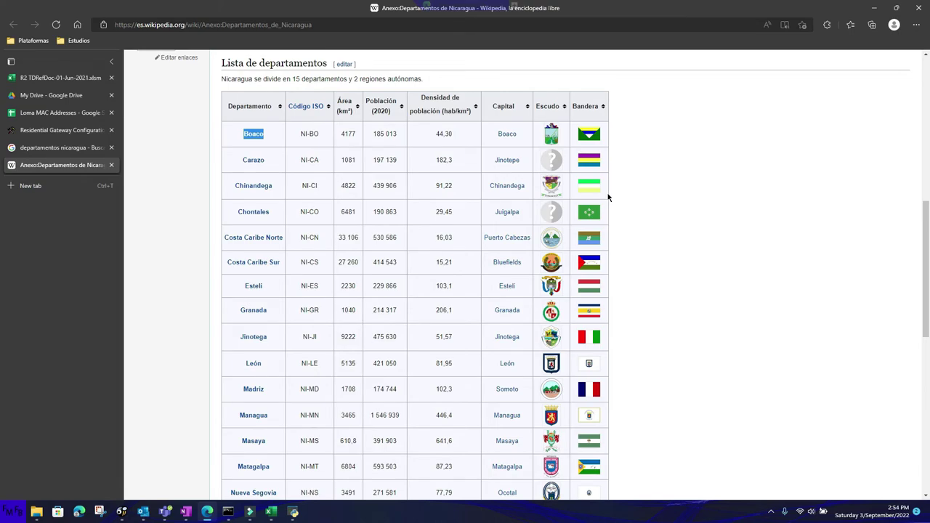
key("alt+Tab")
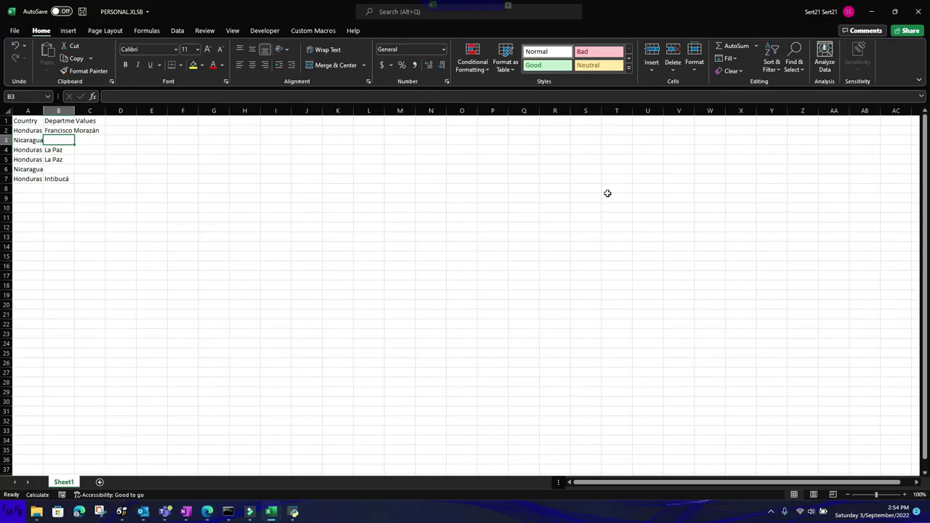
Give the Nicaragua rows the departments Boaco (B3) and Carazo (B6).
type("Boaco")
key("Return")
key("Down")
key("Down")
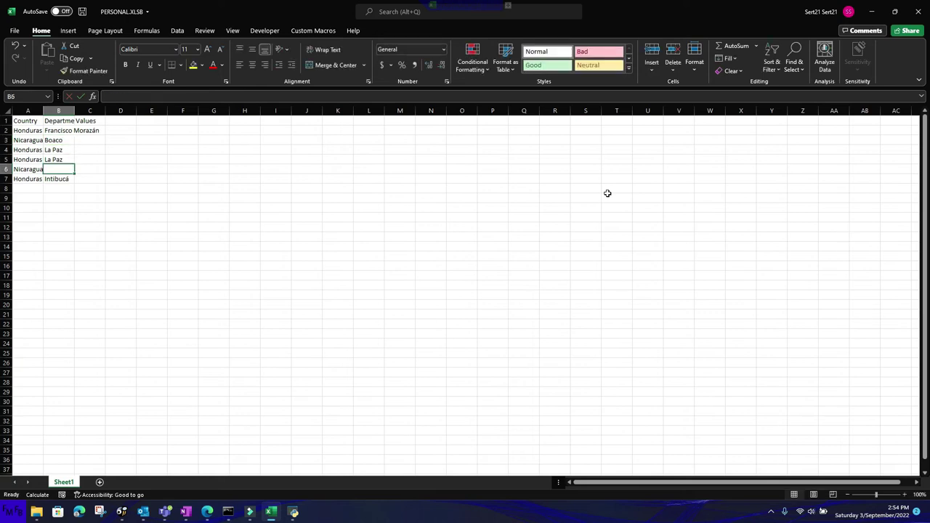
type("Carazo")
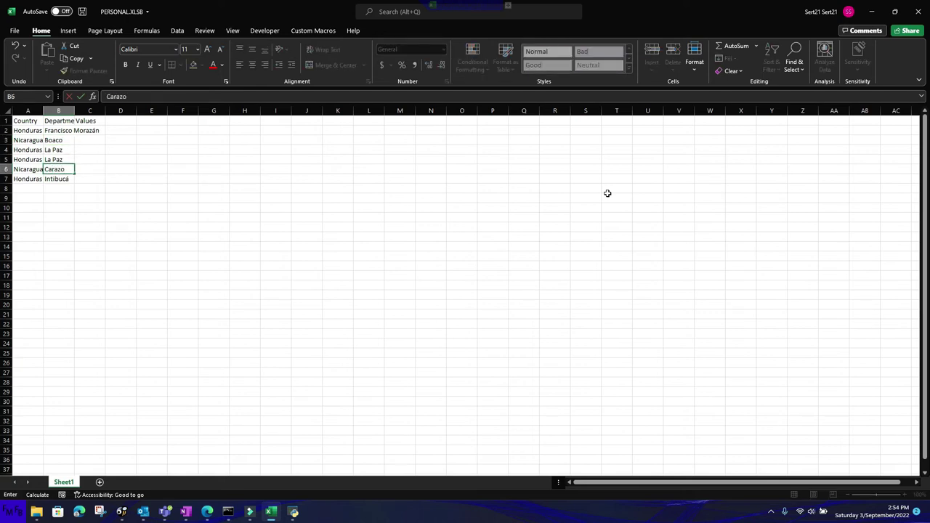
key("Return")
Fill Values C2:C7 with 10, 20, 30, 40, 50 and 60.
key("Up")
key("Up")
key("Up")
key("Up")
key("Up")
key("Up")
key("Right")
key("Down")
type("10")
key("Return")
type("20")
key("Return")
type("30")
key("Return")
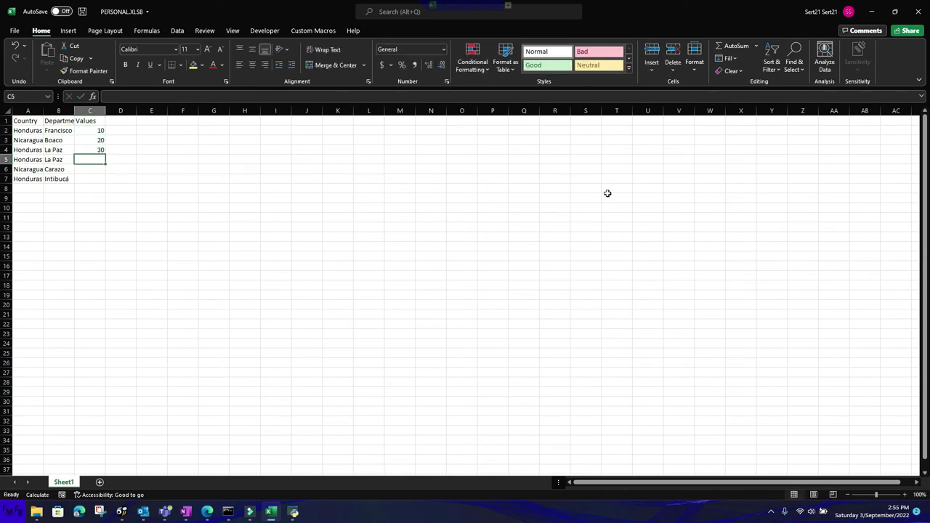
type("40")
key("Return")
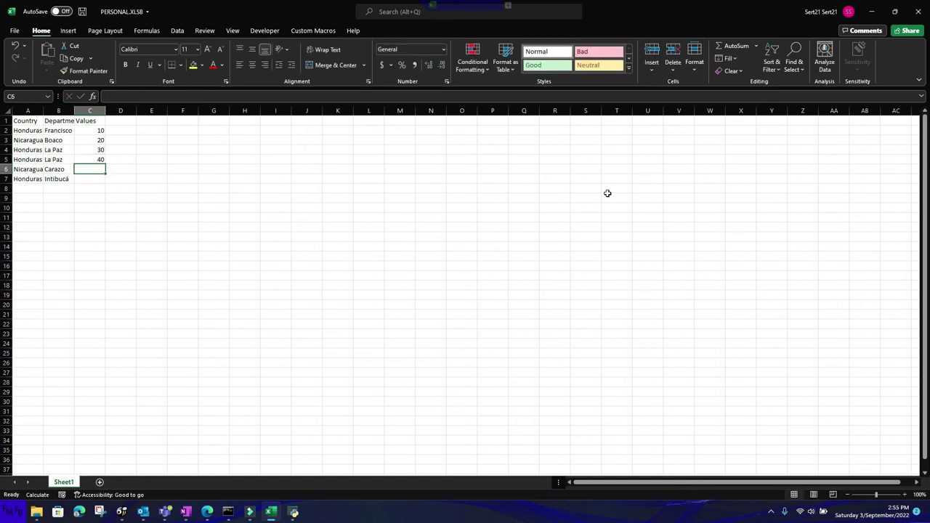
type("50")
key("Return")
type("60")
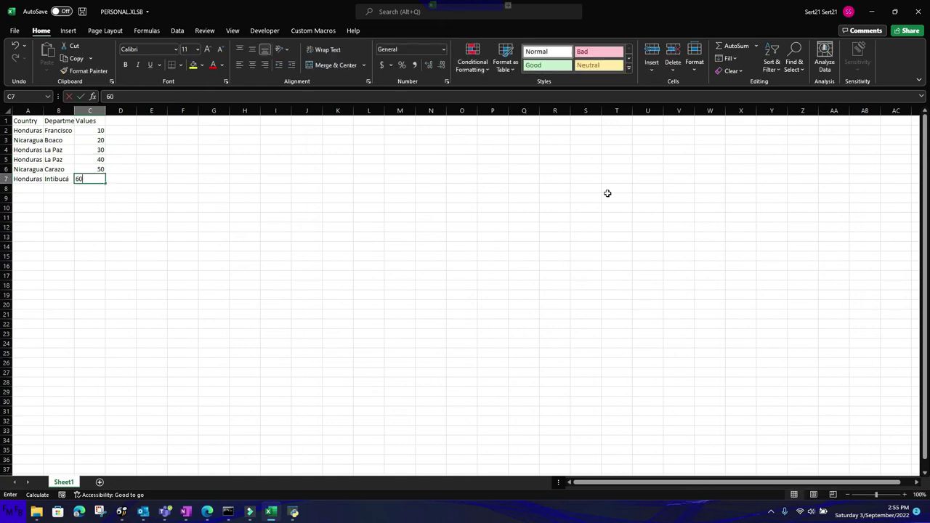
key("Tab")
key("Tab")
key("Right")
key("Up")
key("Up")
key("Up")
key("Up")
key("Up")
key("Up")
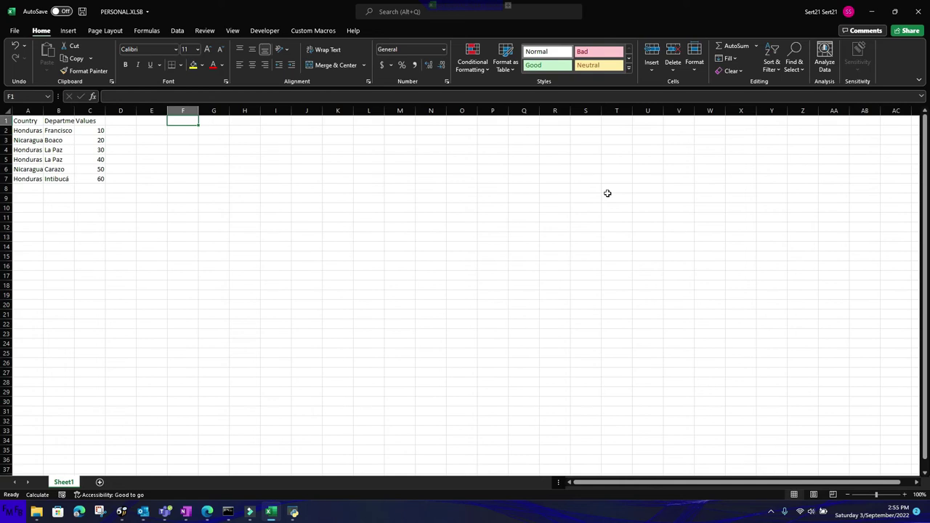
Enter a FILTER formula in F1 over A:C for Francisco Morazán or Intibucá rows.
type("=filter")
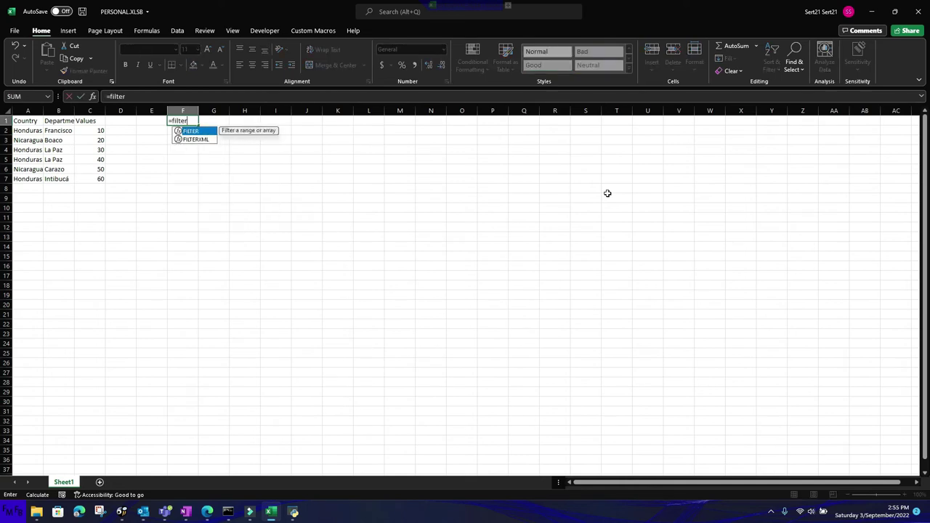
type("()")
key("Return")
key("Return")
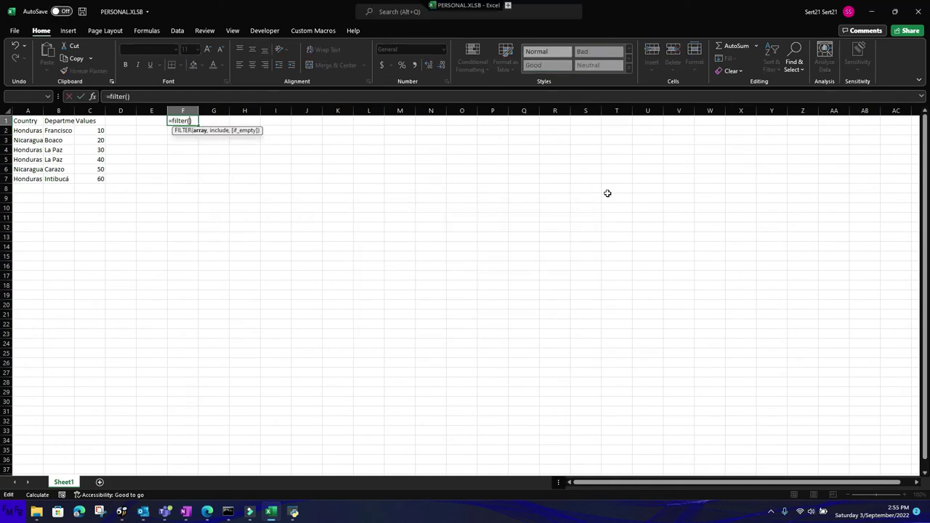
type("A:C")
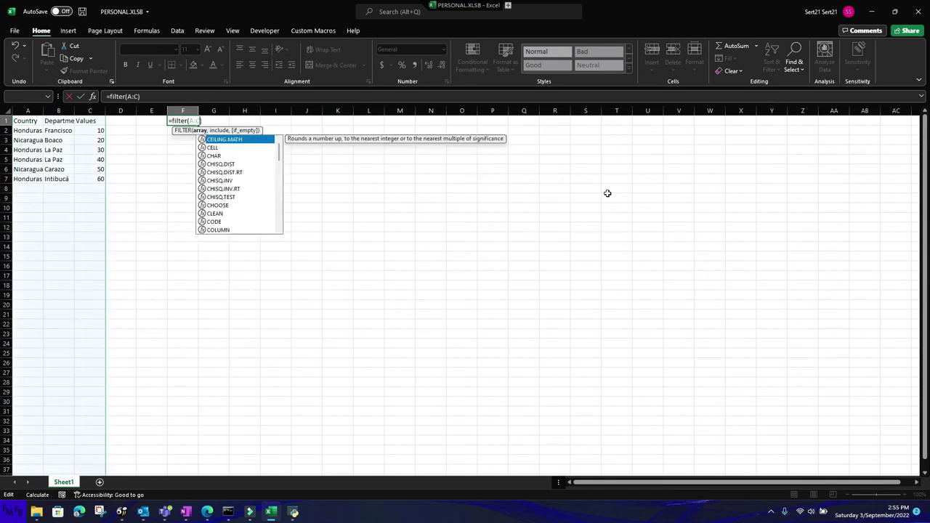
type(",")
type("()")
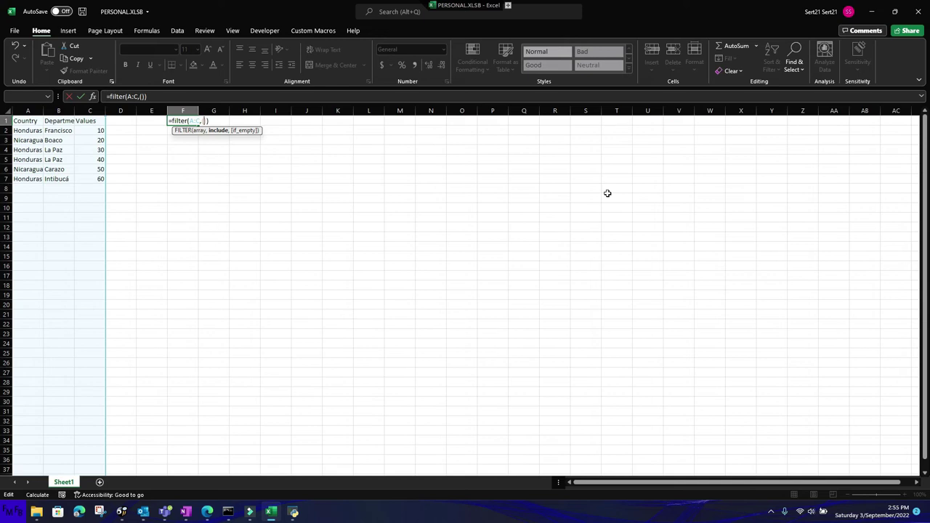
type("B:B")
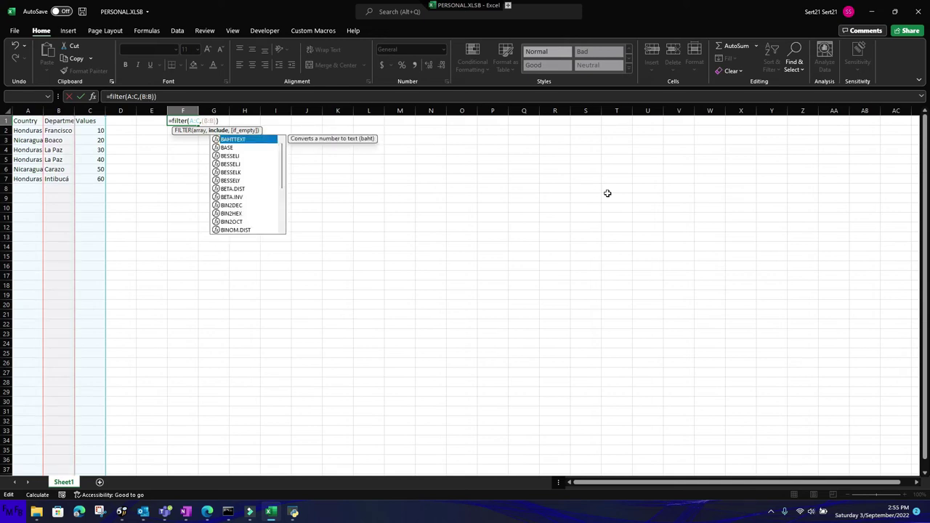
key("Escape")
type("=\"")
type("Francisco ")
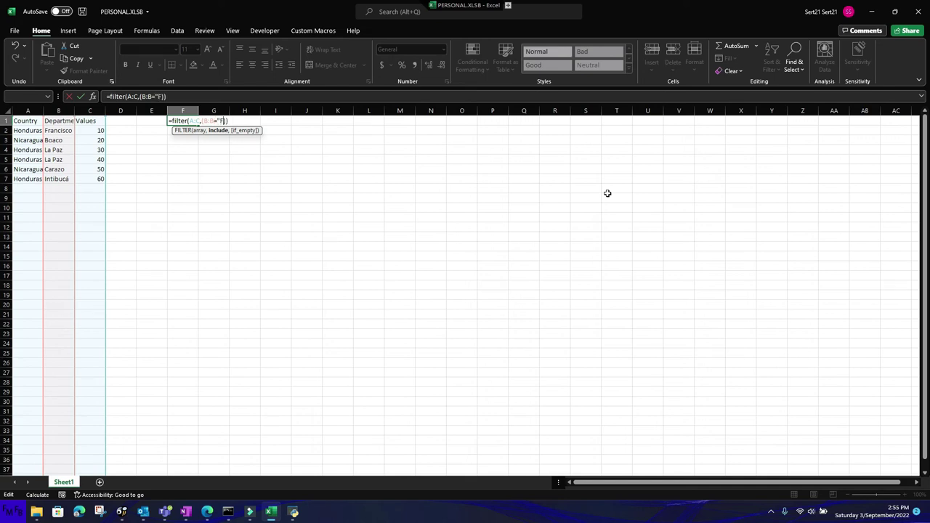
type("Morazán\"")
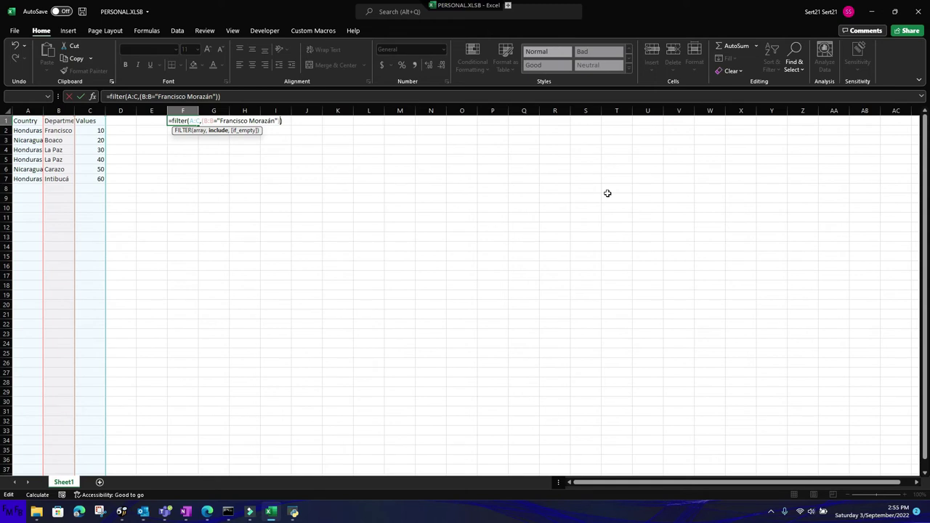
type("+")
type("()")
type("B:B")
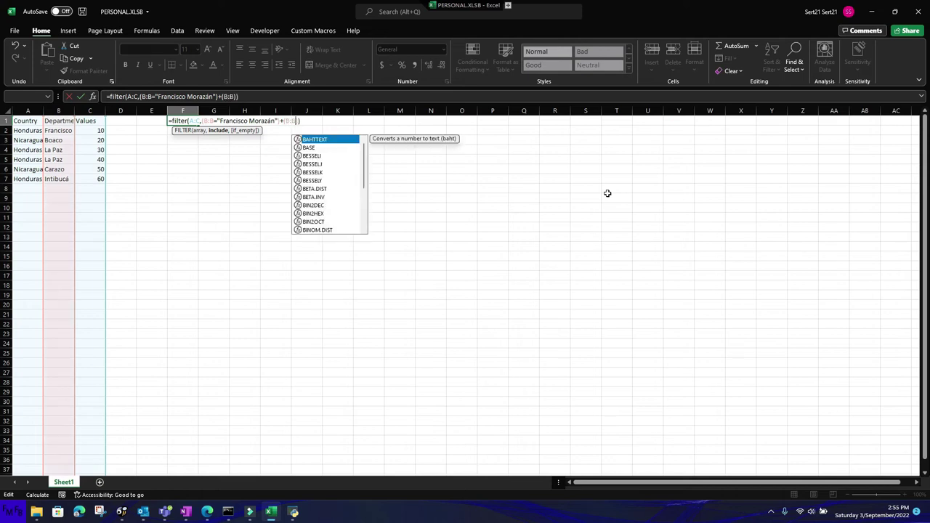
type("=\"")
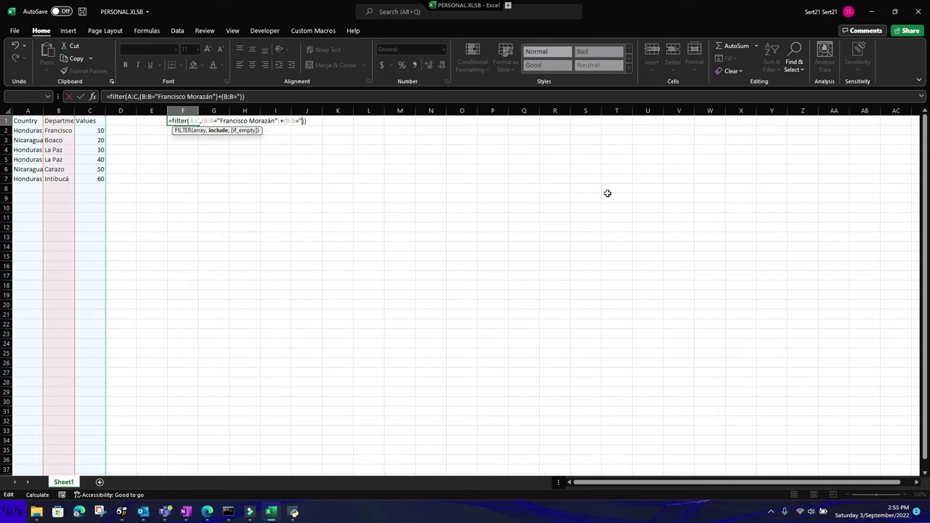
type("Intibucá\",\"\"")
key("Return")
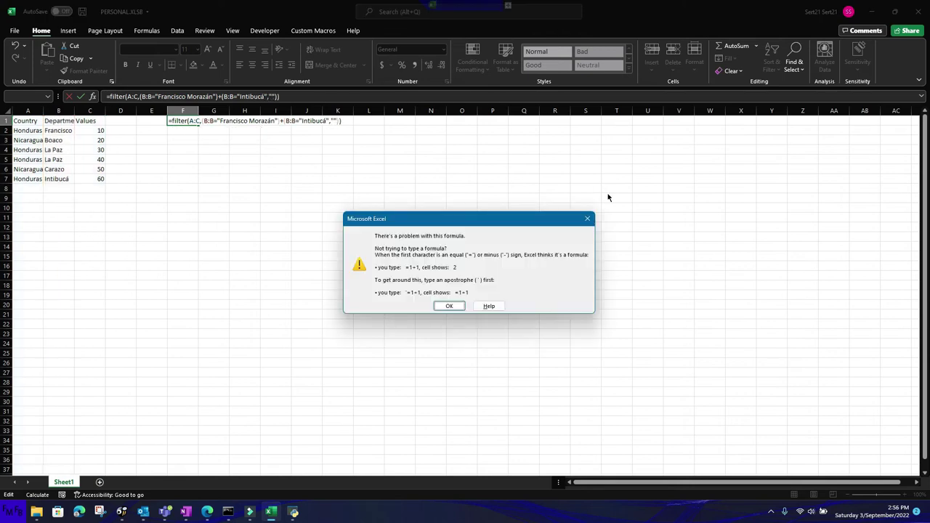
Dismiss the formula error twice and cancel the FILTER entry in F1.
key("Return")
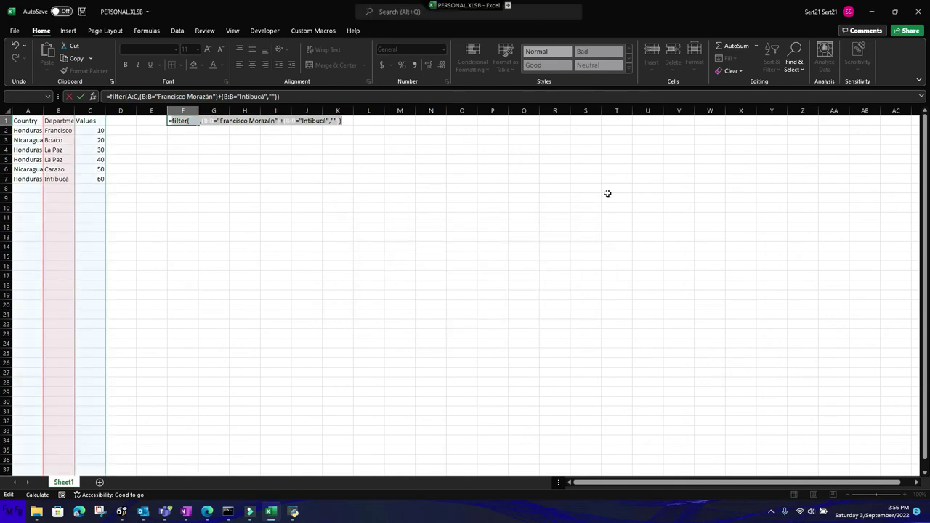
key("Return")
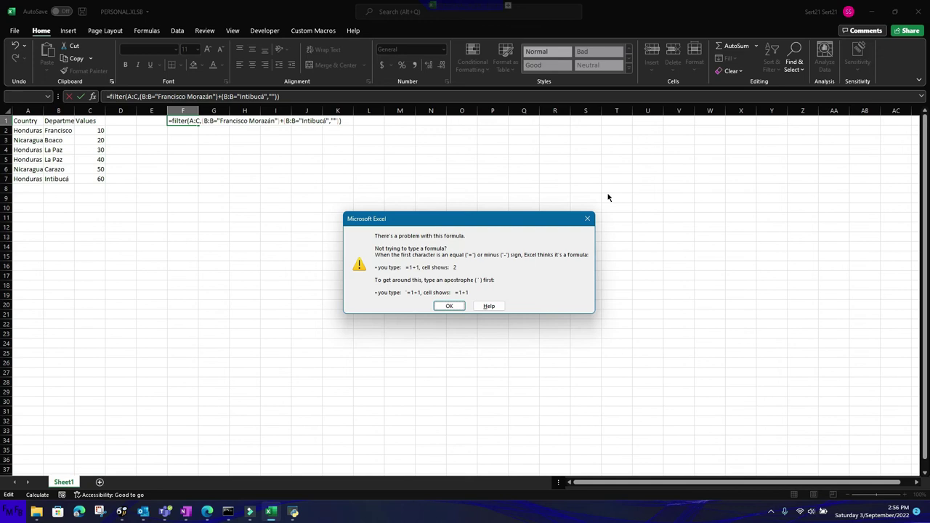
key("Return")
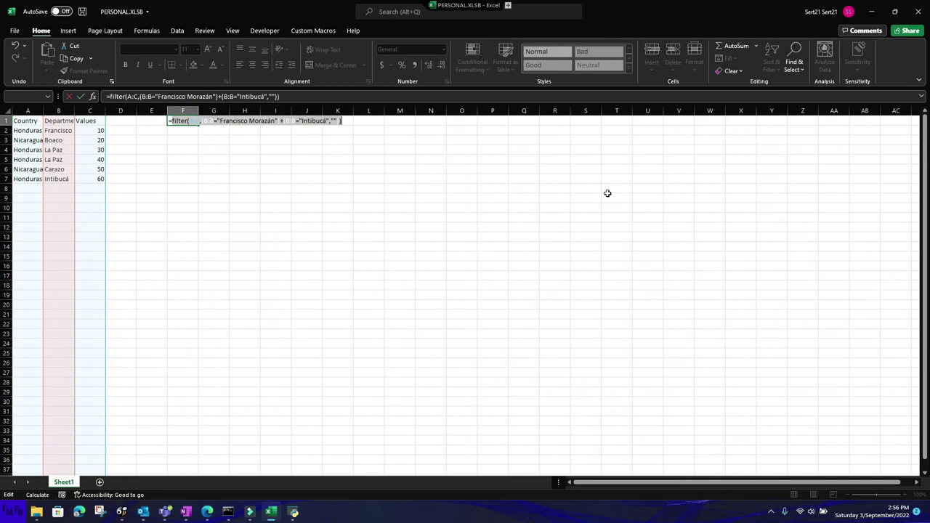
key("Escape")
Enter =FILTER(A:C,(B:B="La Paz")+(B:B="Intibucá"),"") in F1.
type("=f")
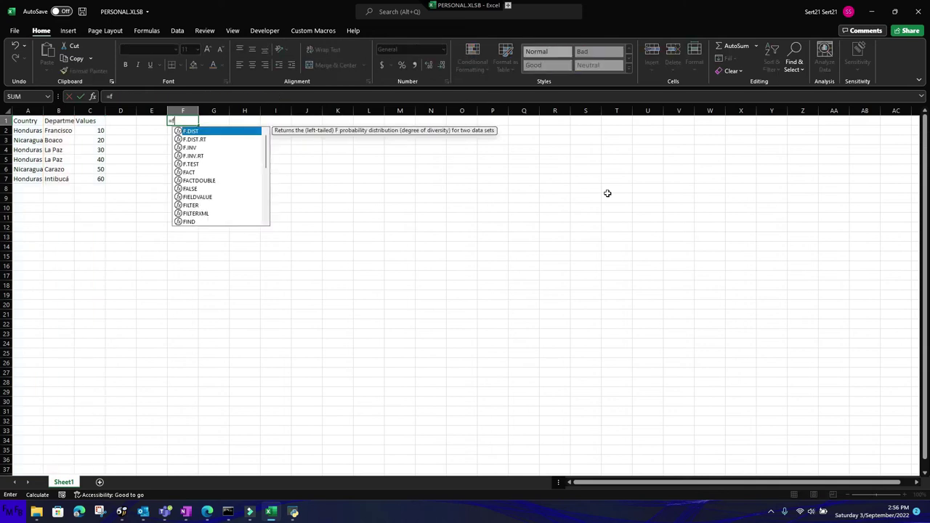
type("ilter()")
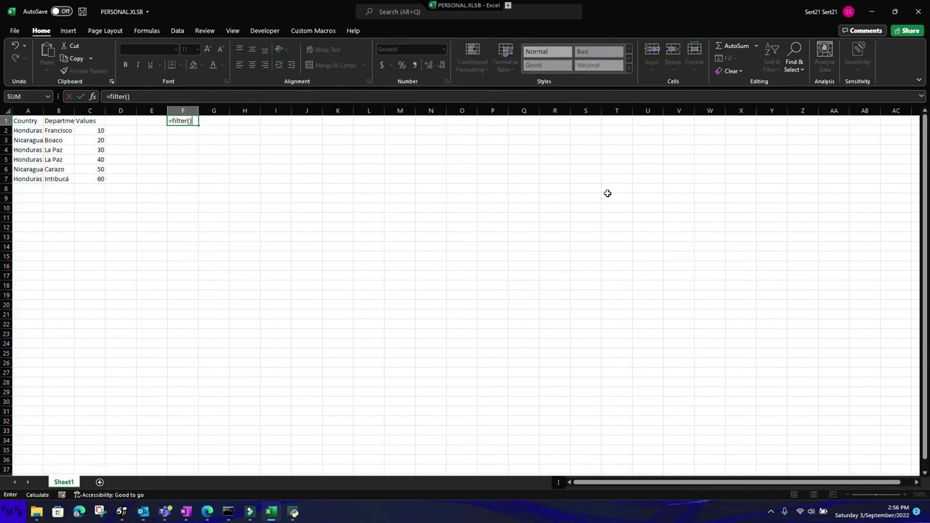
key("Return")
key("Return")
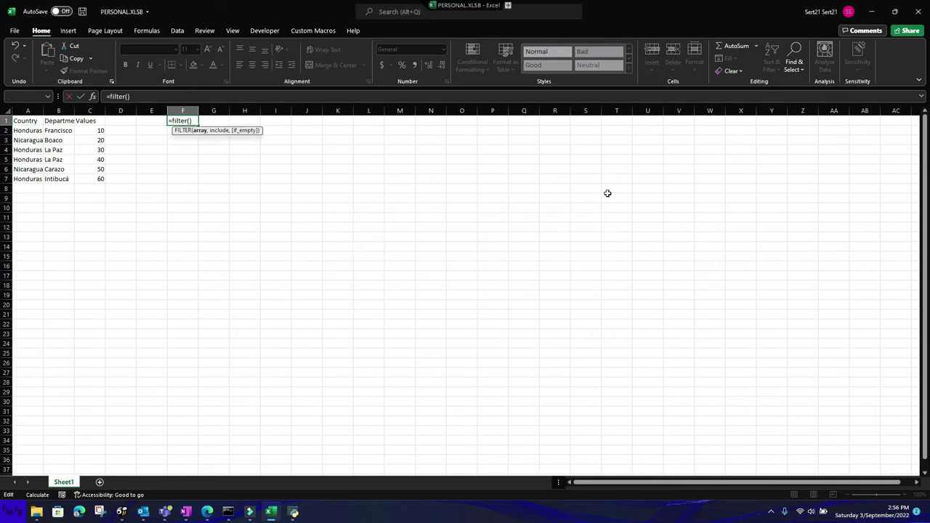
left_click_drag(20, 109, 93, 121)
type(",")
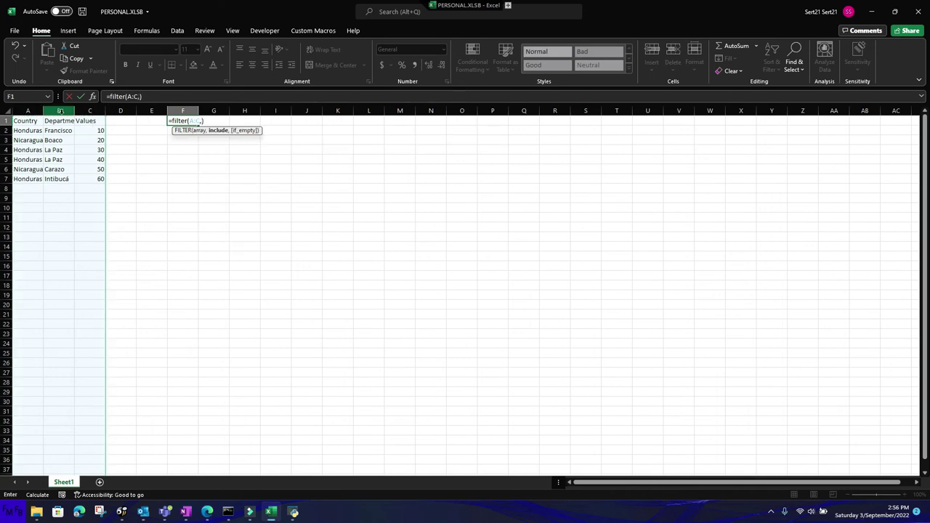
left_click(60, 110)
type("=")
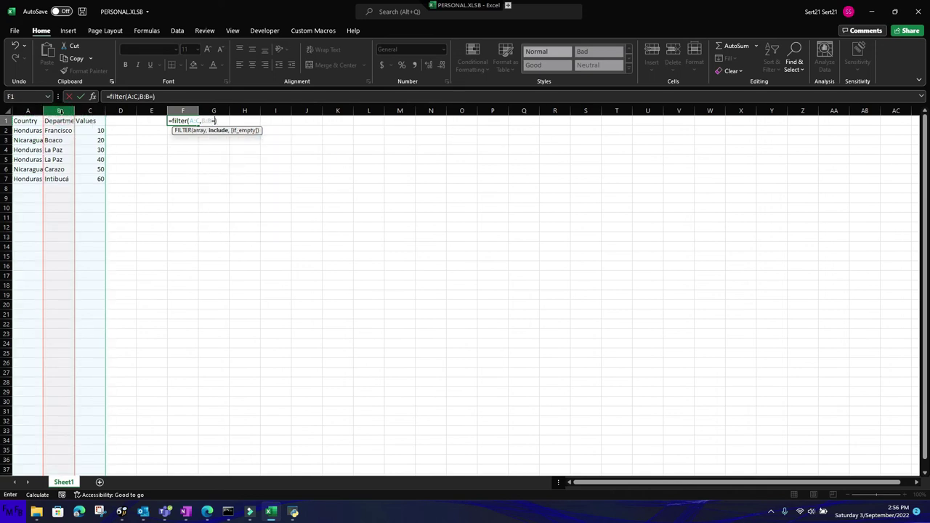
key("BackSpace")
key("BackSpace")
key("BackSpace")
key("BackSpace")
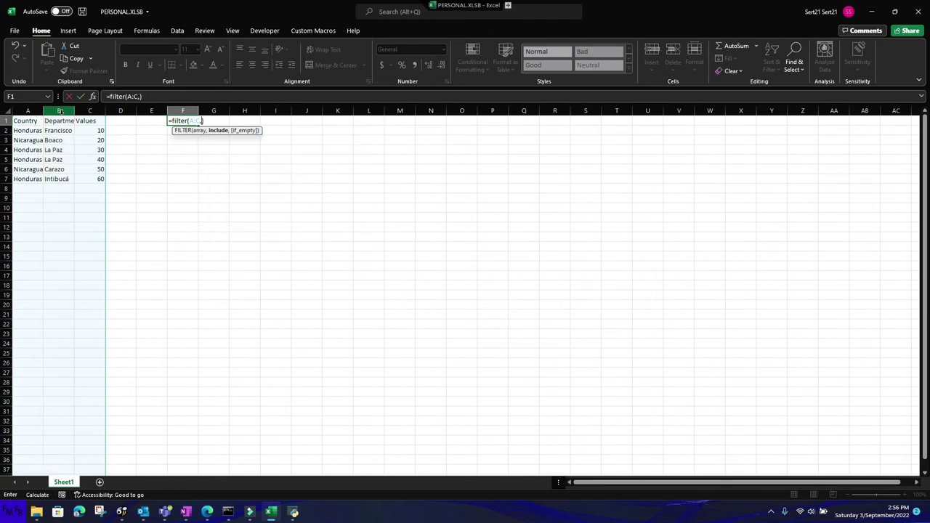
type("(")
left_click(60, 111)
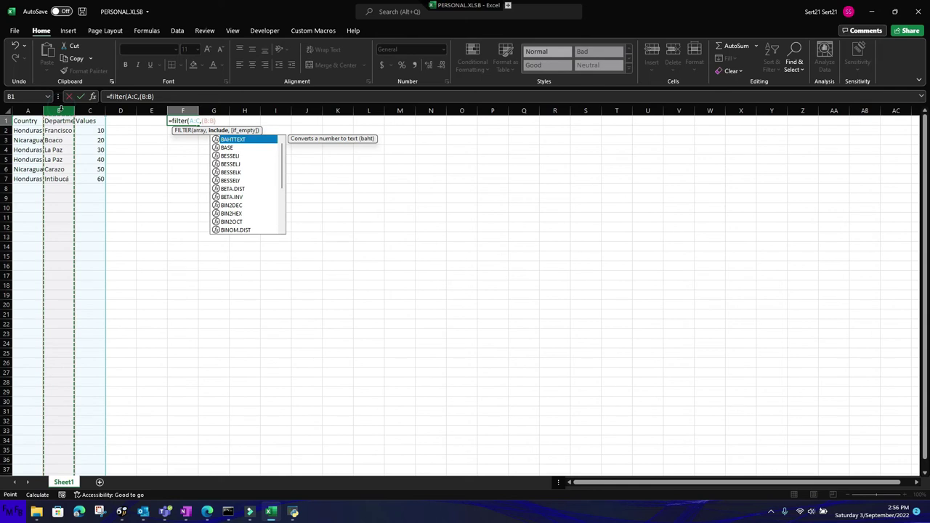
type("=\"")
type("La Paz")
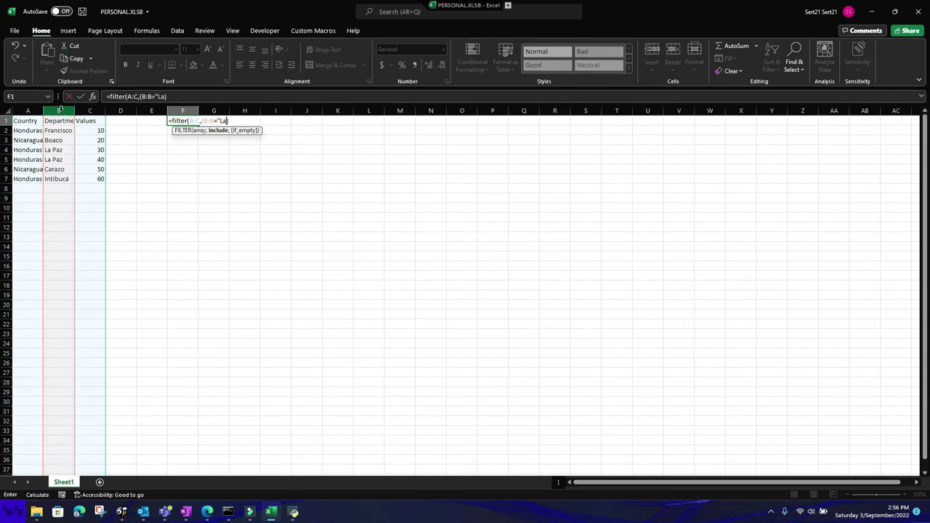
type("\")+(")
left_click(60, 110)
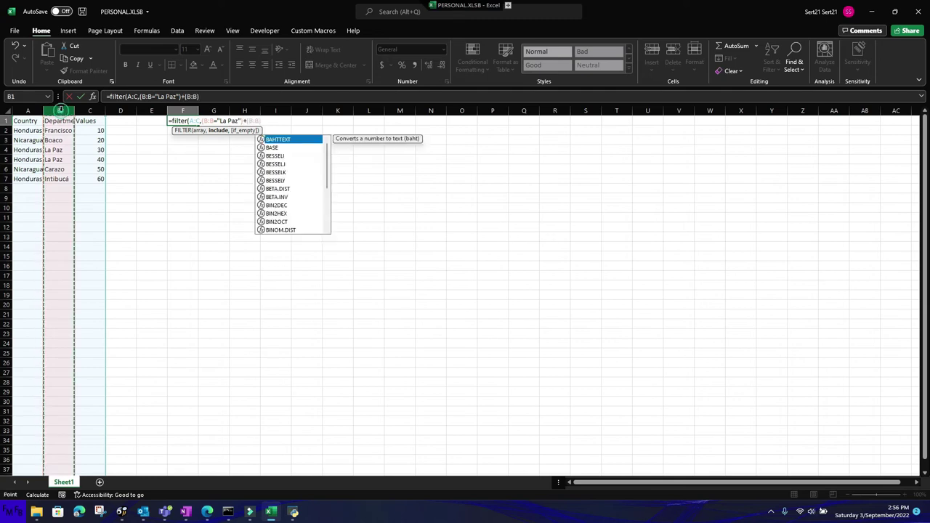
type("=\"")
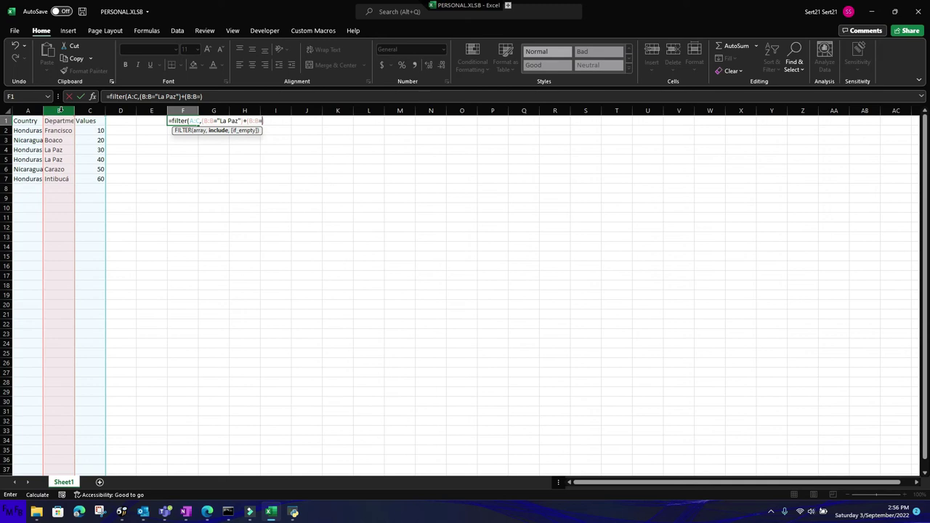
type("Intibucá\"),\"\")")
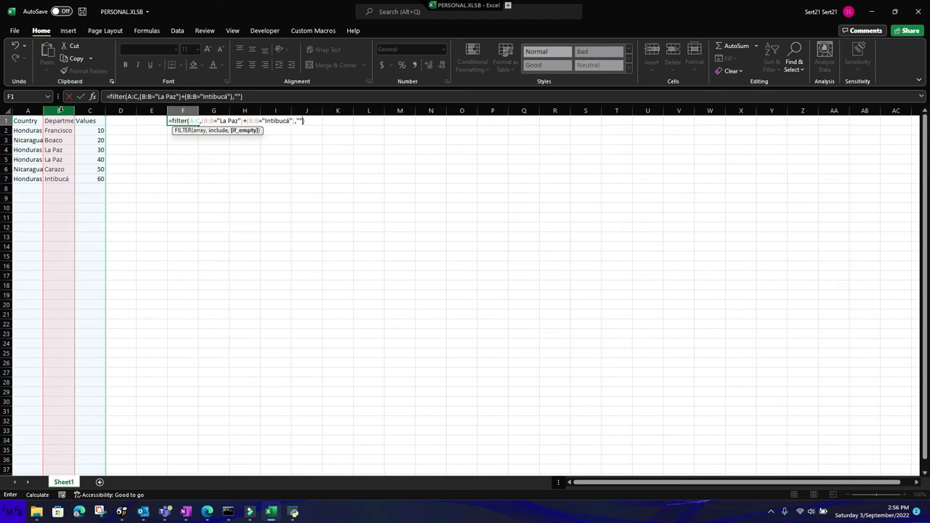
key("Return")
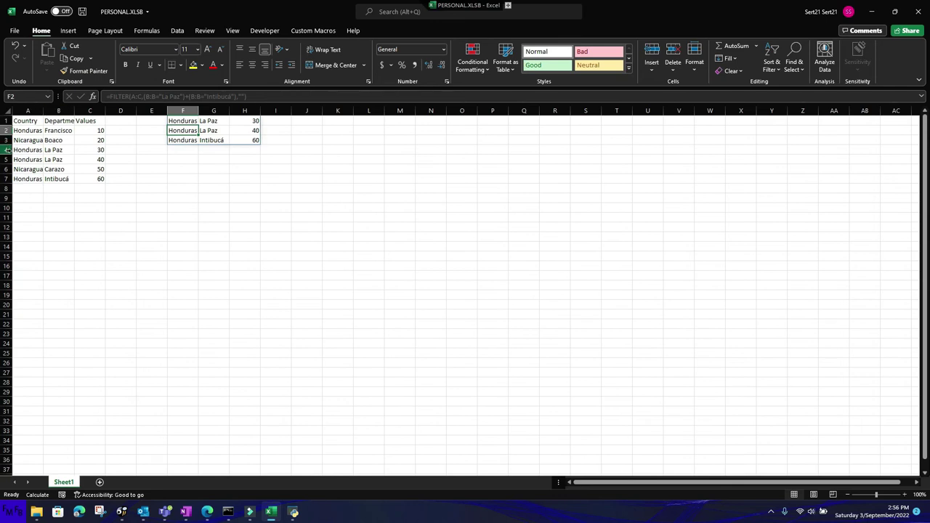
Fill the La Paz rows and the Intibucá row of the source data yellow.
left_click_drag(35, 149, 92, 158)
left_click(193, 66)
left_click_drag(20, 179, 96, 180)
left_click(193, 66)
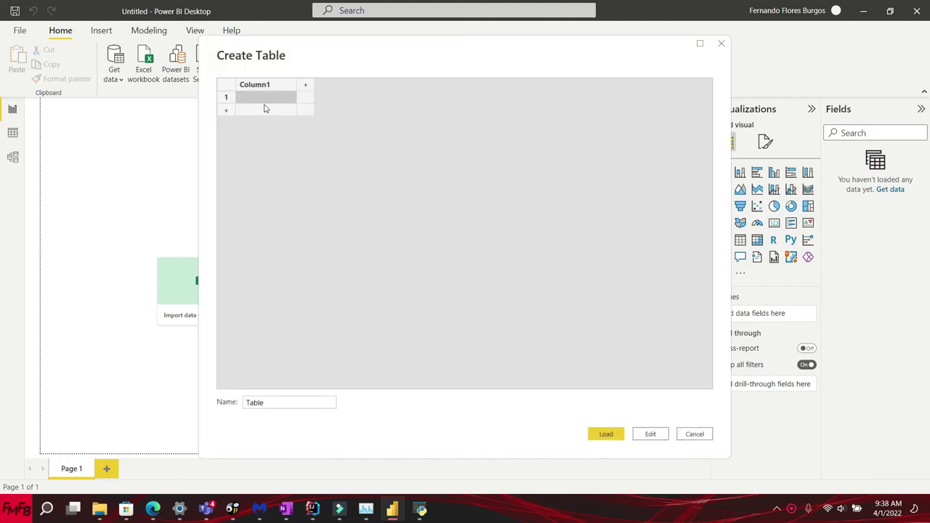
Create a Name column with two names and a Distance(Km) column holding 1 and 2.
double_click(262, 90)
type("Name")
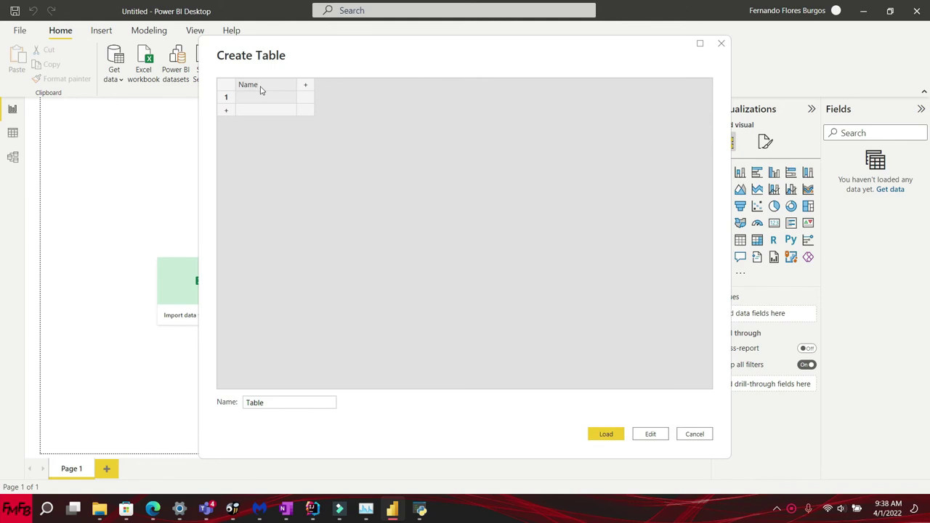
key("Return")
type("P")
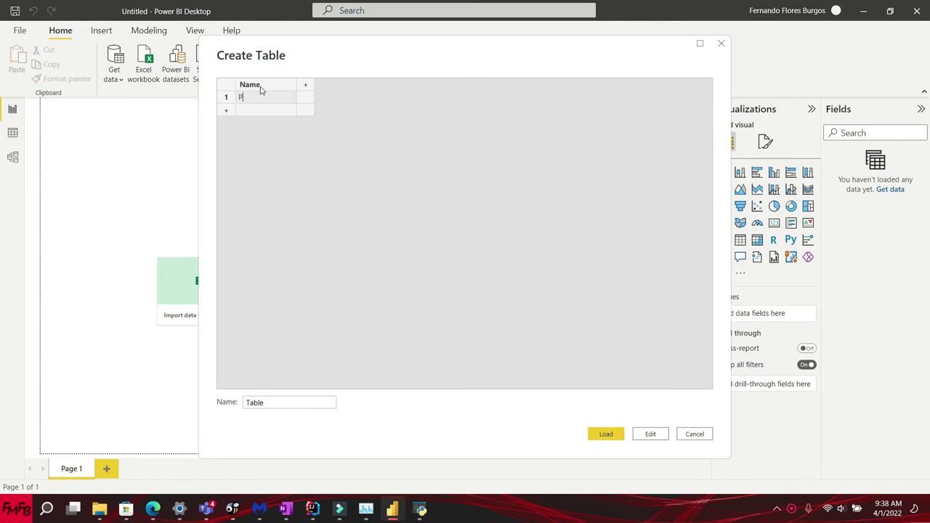
type("edro")
key("Return")
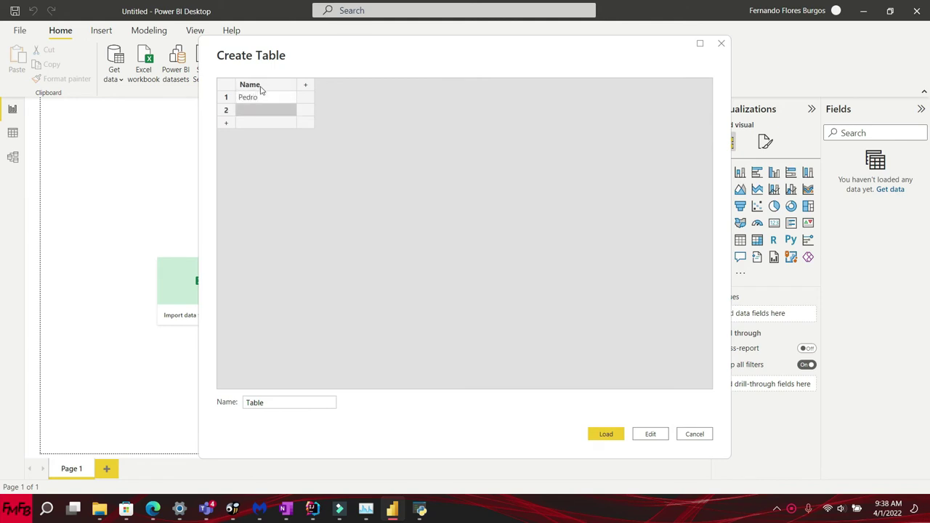
type("Pablo")
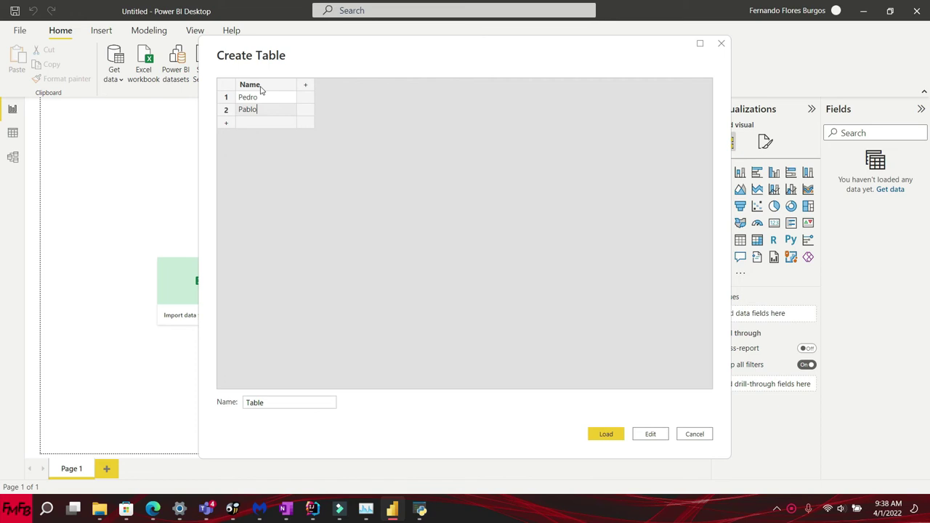
key("Tab")
type("2")
key("Up")
type("1")
key("Up")
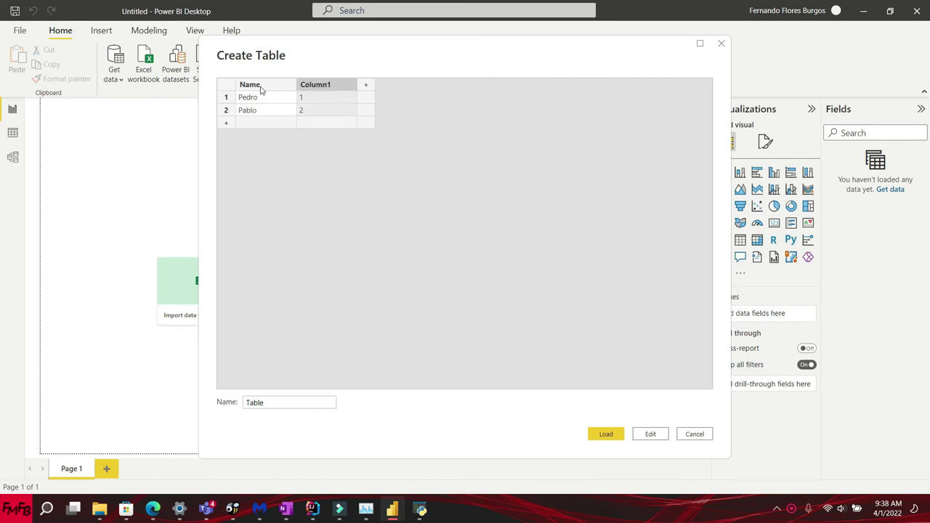
type("Dis")
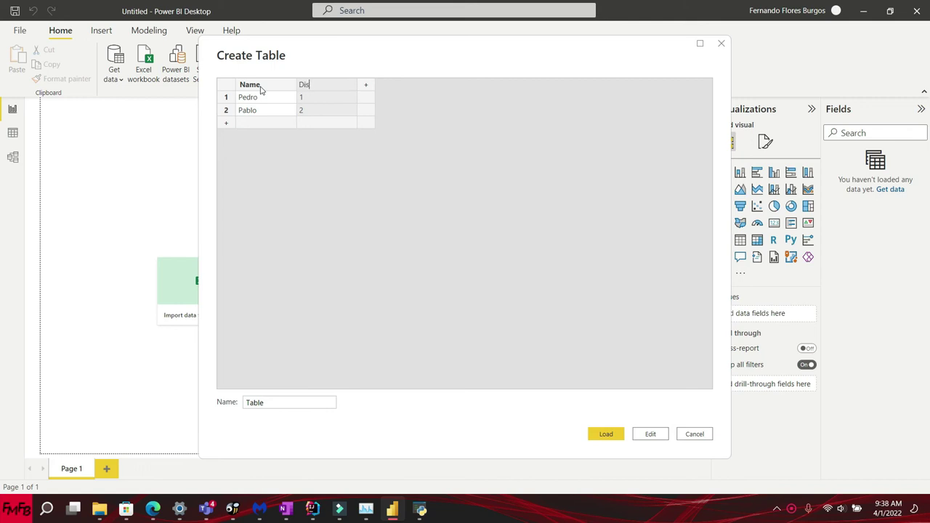
type("tance(Km)")
key("Return")
Name the table Data, add a Units column with Km in both rows, and load it.
double_click(284, 401)
type("Data")
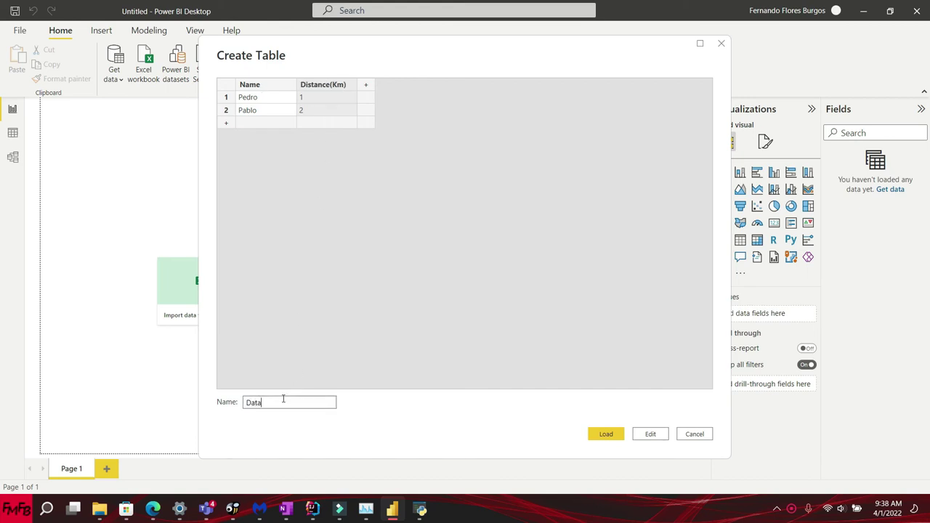
left_click(367, 86)
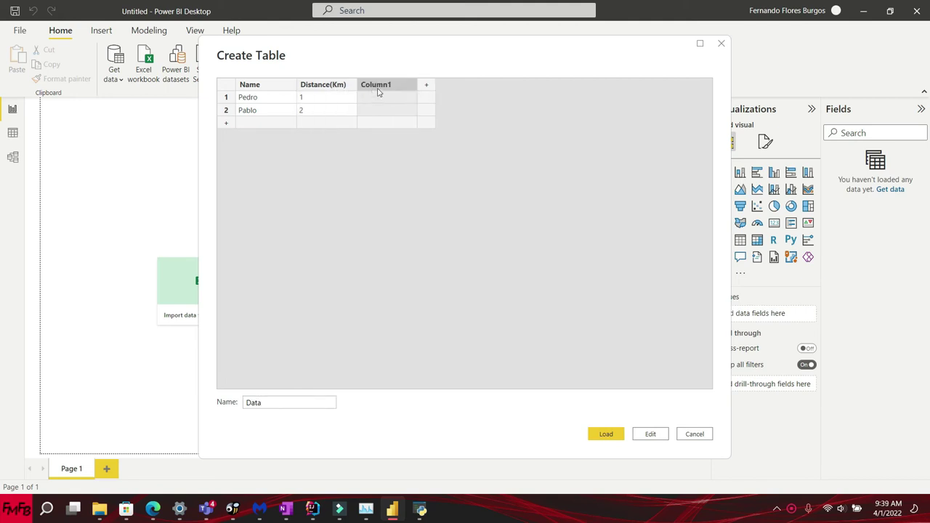
type("Units")
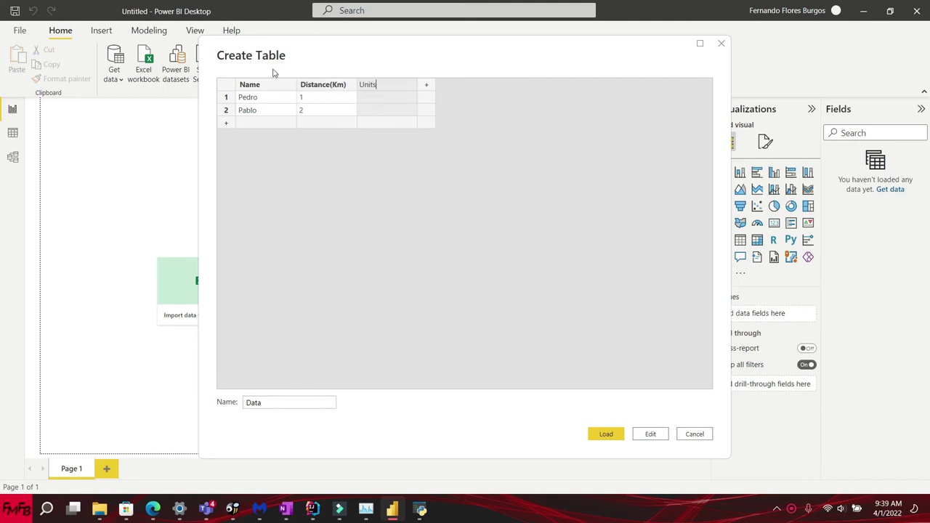
key("Return")
type("Km")
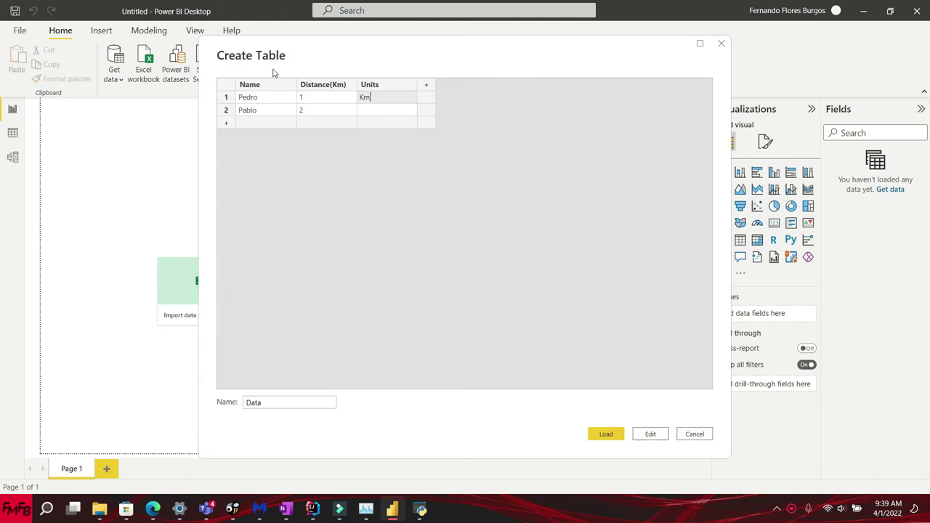
key("Return")
type("Km")
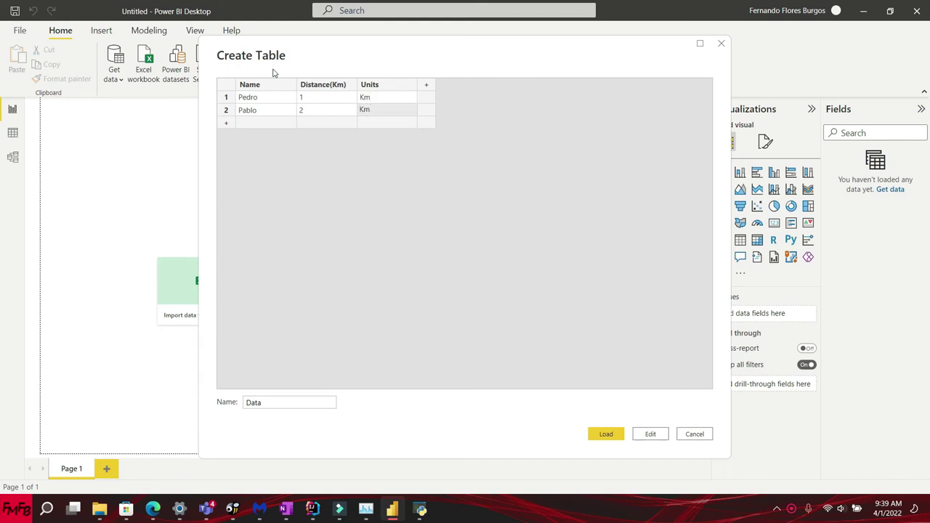
left_click(615, 434)
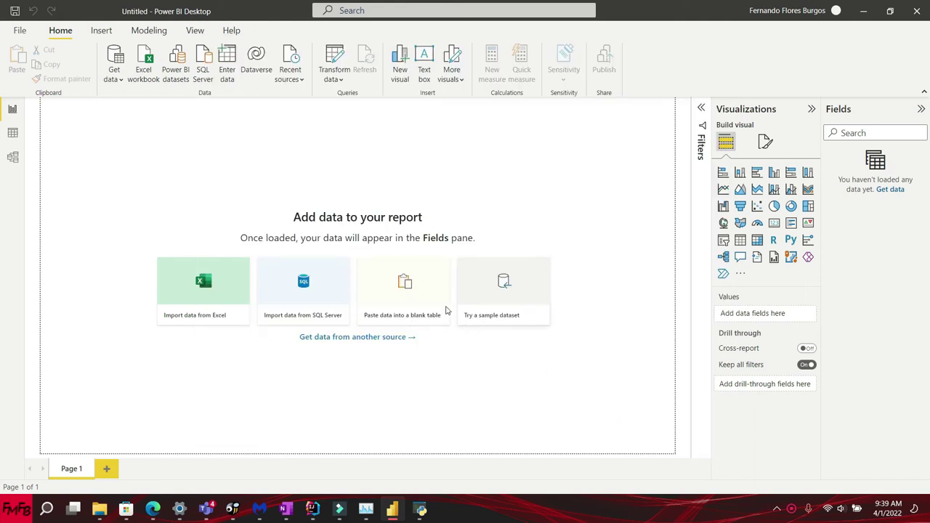
Start a new entered table with a Units column (Km) and a Conversion column (1000).
left_click(239, 78)
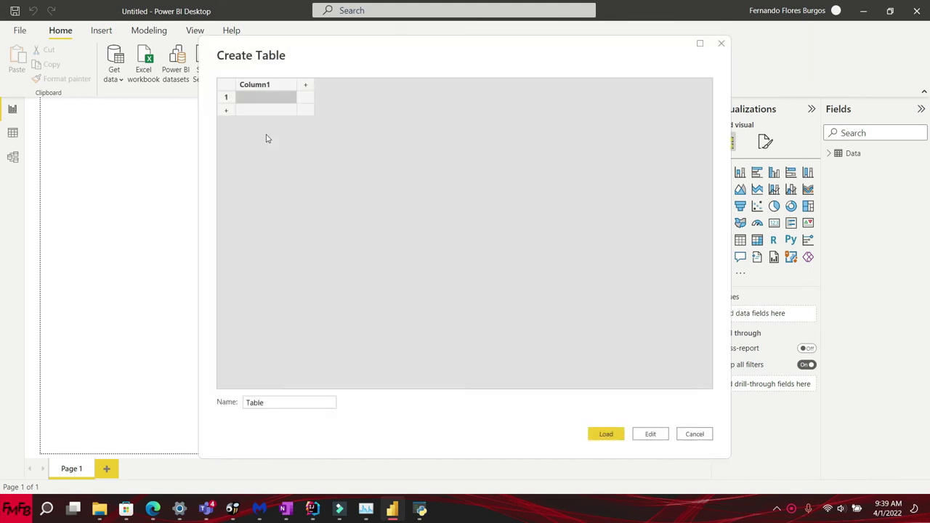
left_click(269, 90)
type("C")
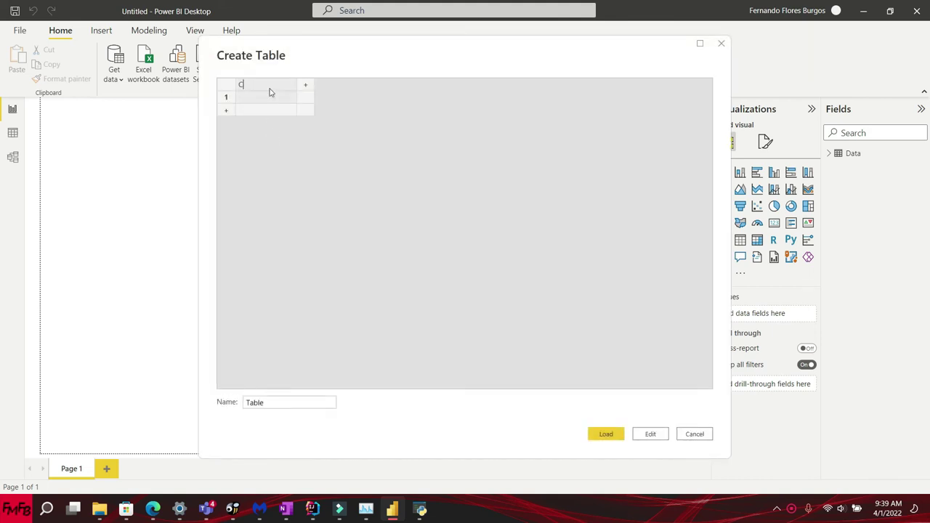
type("Units")
key("Return")
type("Km")
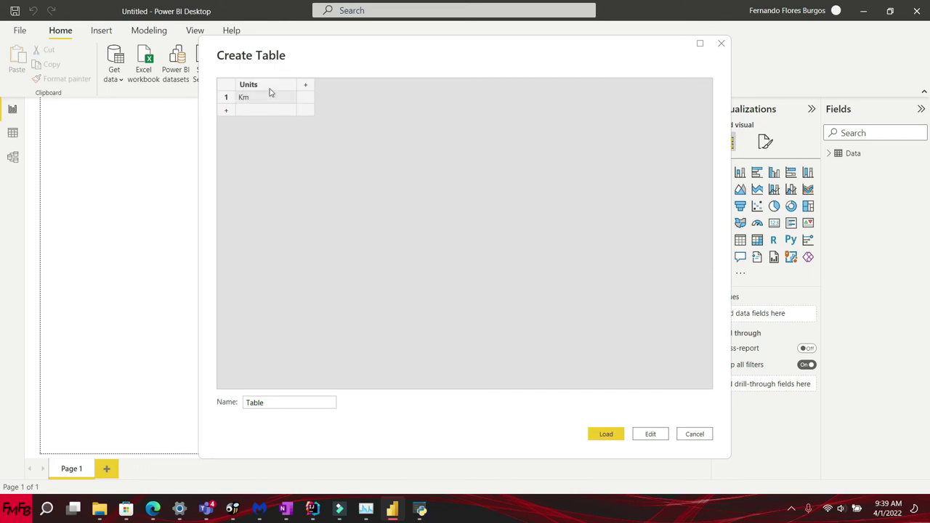
key("Return")
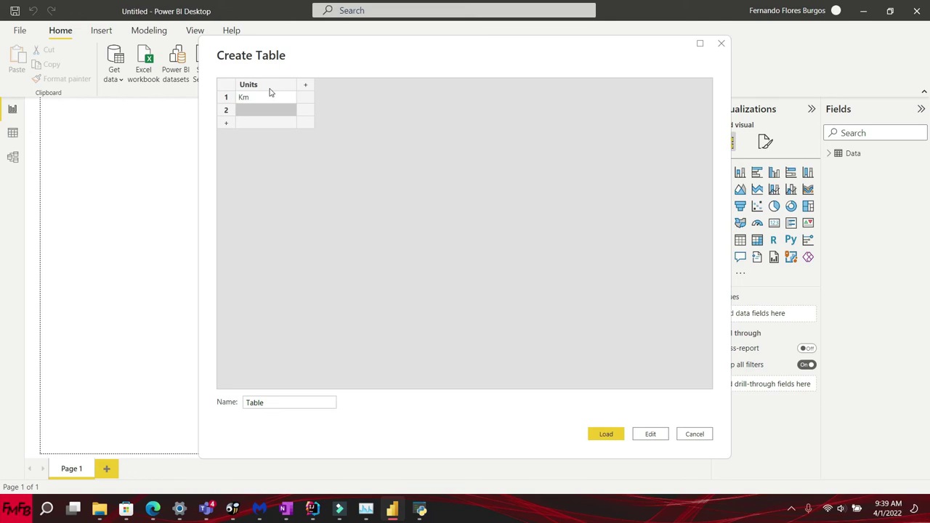
left_click(307, 85)
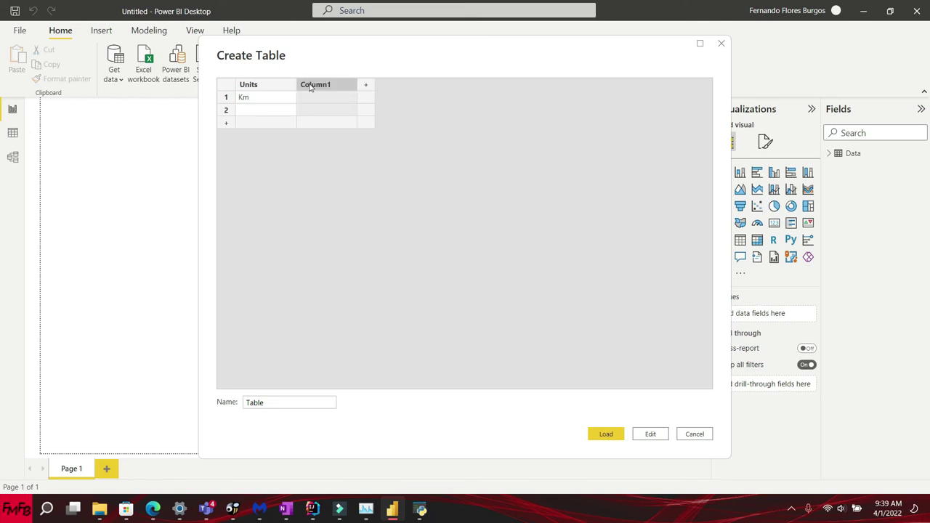
double_click(310, 87)
type("Conv")
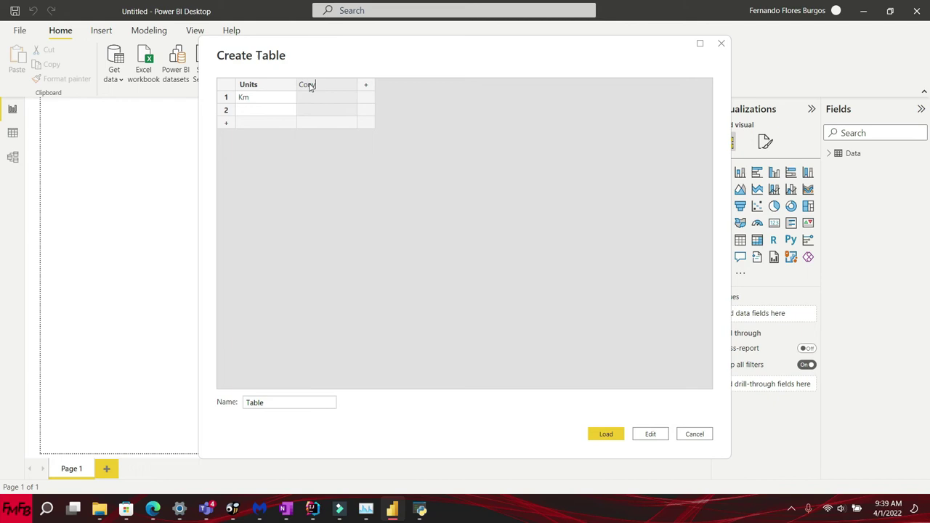
type("ersion")
key("Return")
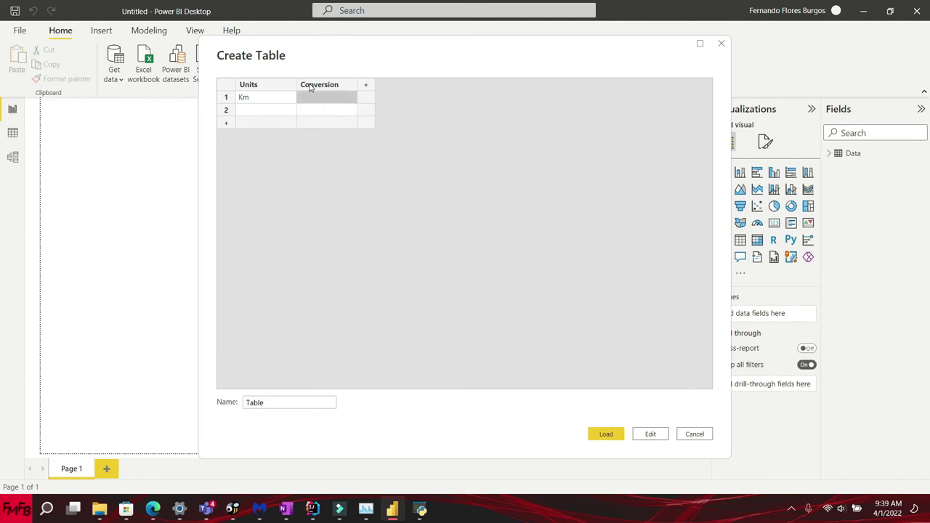
type("1000")
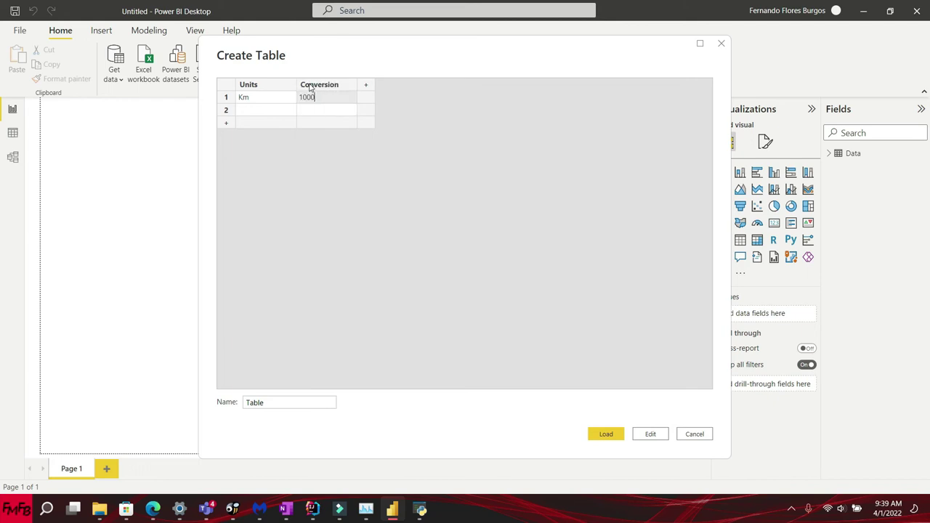
key("Return")
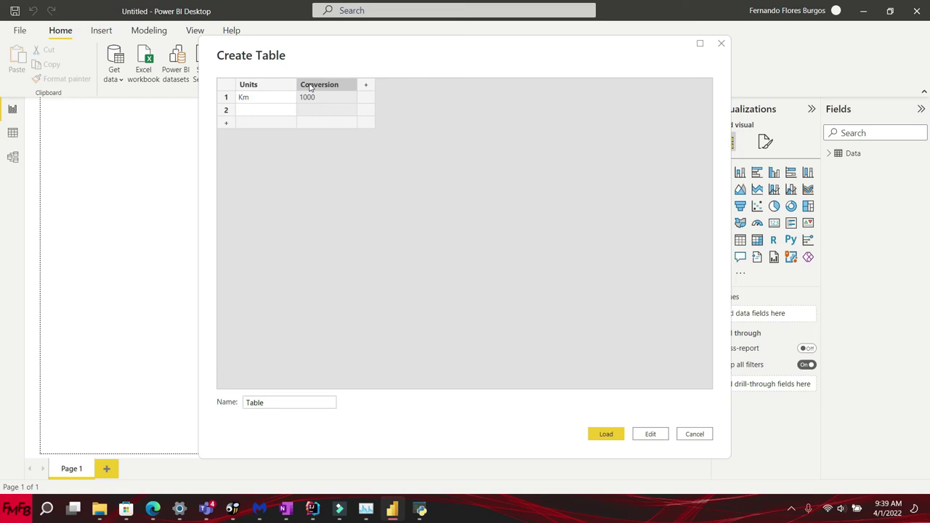
Rename the column to Conversion(m), name the table Conversion, and load it.
left_click(311, 88)
key("End")
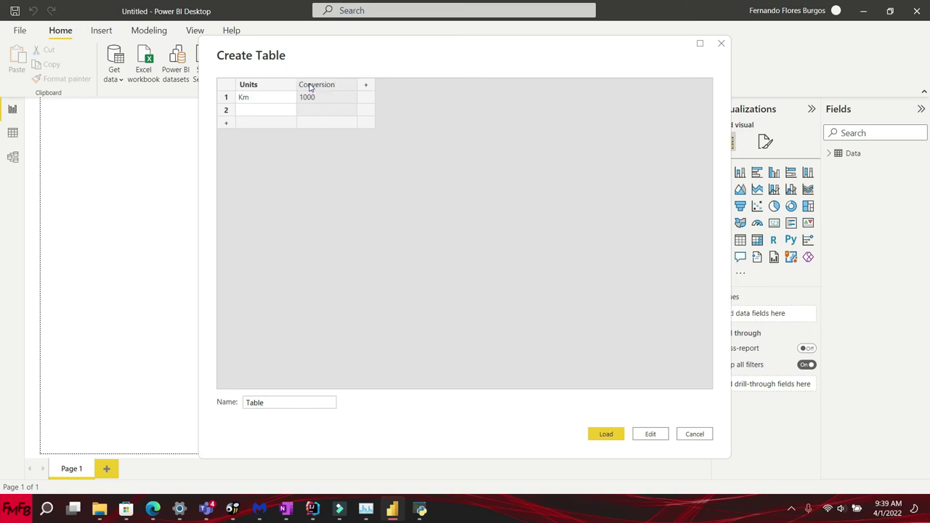
type("(m)")
left_click(286, 404)
double_click(286, 404)
type("Conversion")
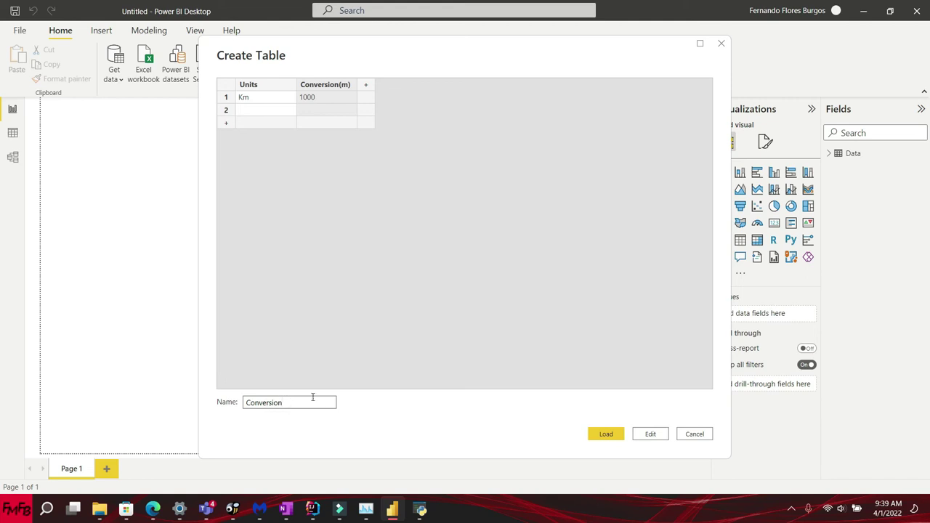
left_click(594, 435)
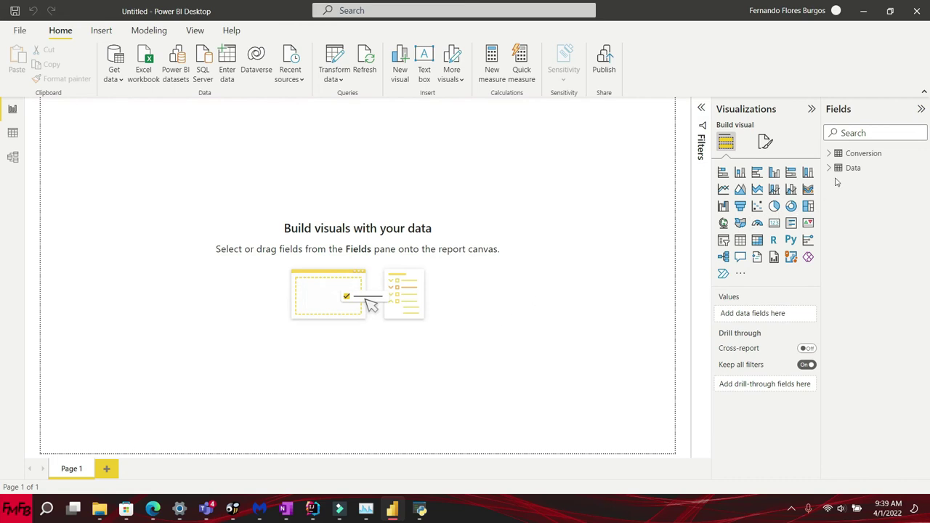
Add a new Data column named Distance in meters, starting its formula with Data[Distance(Km)].
left_click(829, 168)
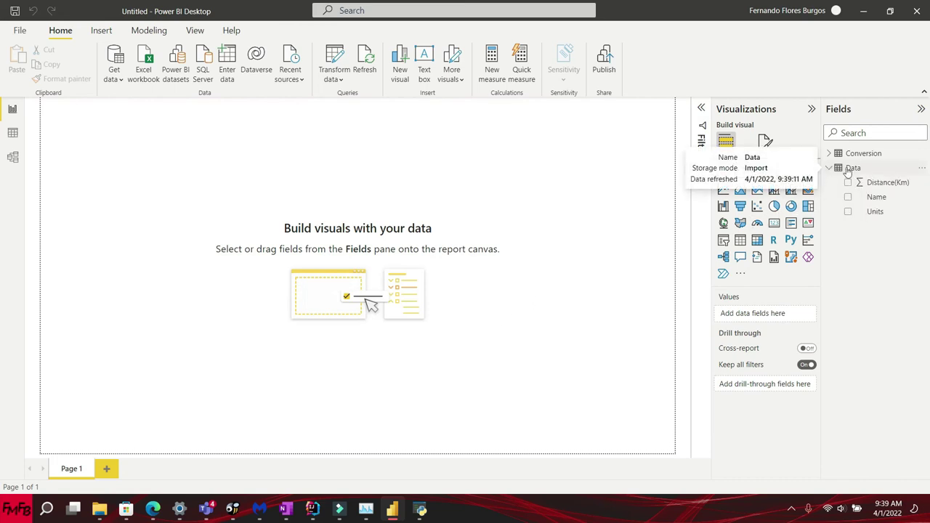
right_click(848, 169)
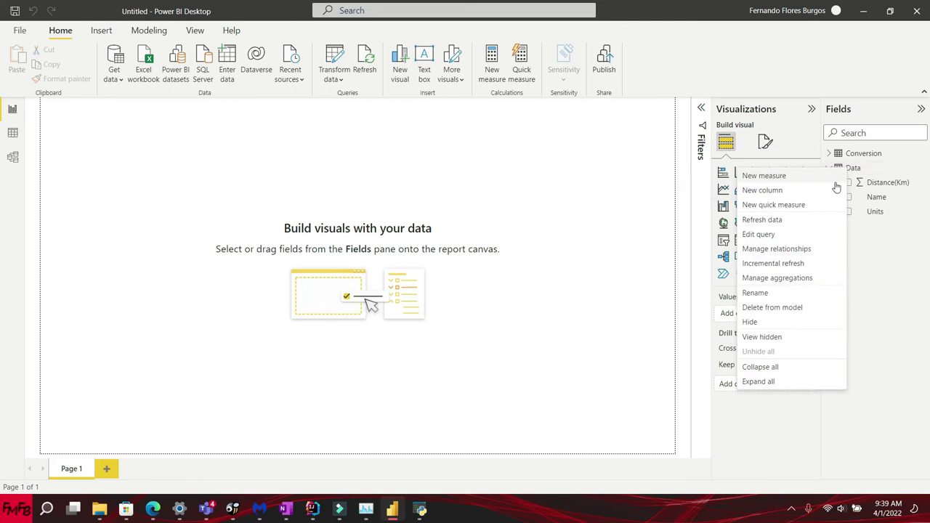
left_click(829, 188)
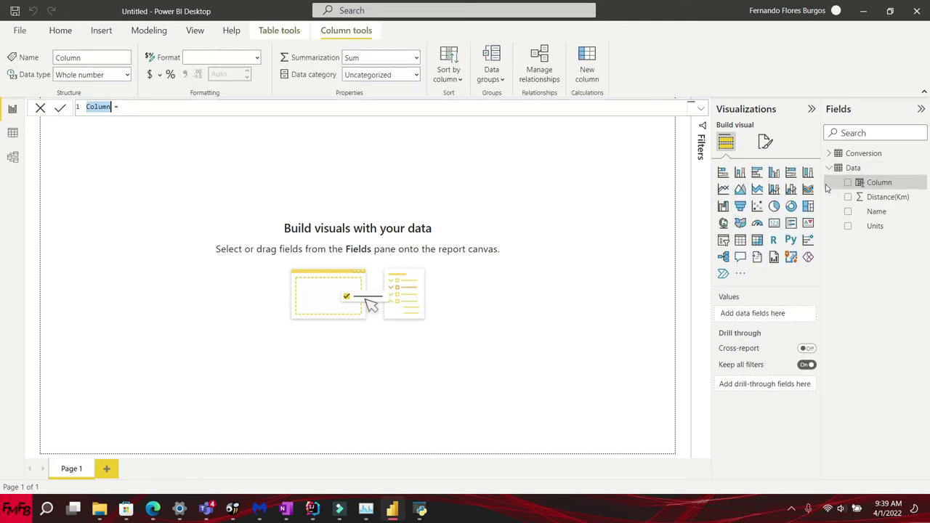
type("Distance in m")
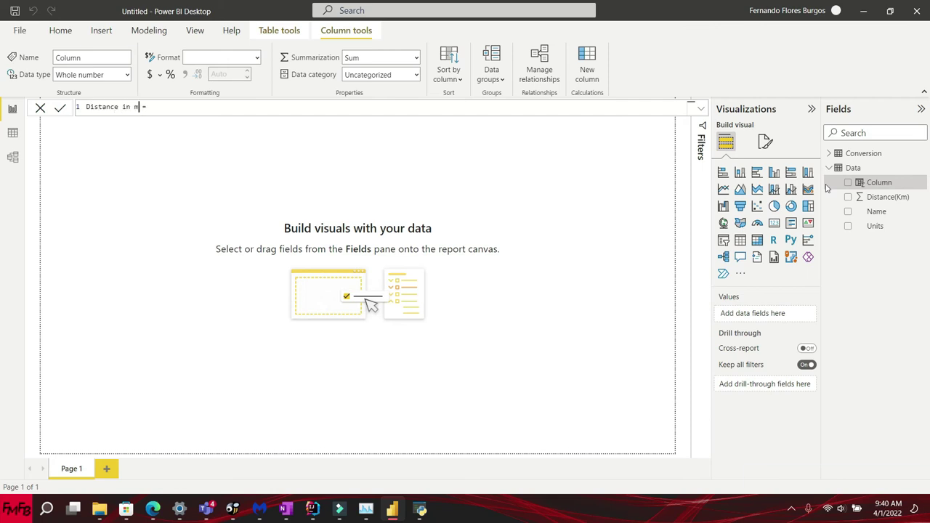
type("eters")
type("dis")
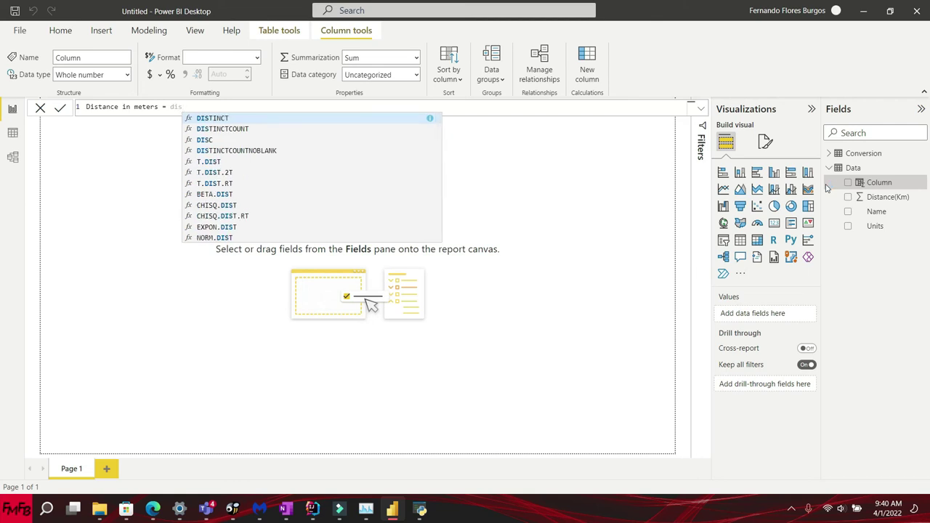
type("tan")
key("Down")
key("Tab")
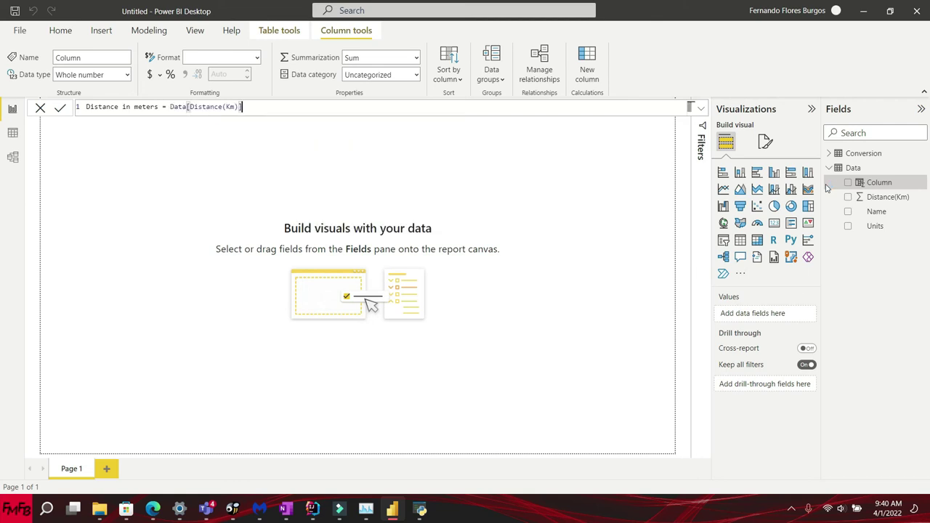
Multiply it by RELATED(Conversion[Conversion(m)]), commit the formula, and check the 1000 and 2000 values in Data view.
type("*rela")
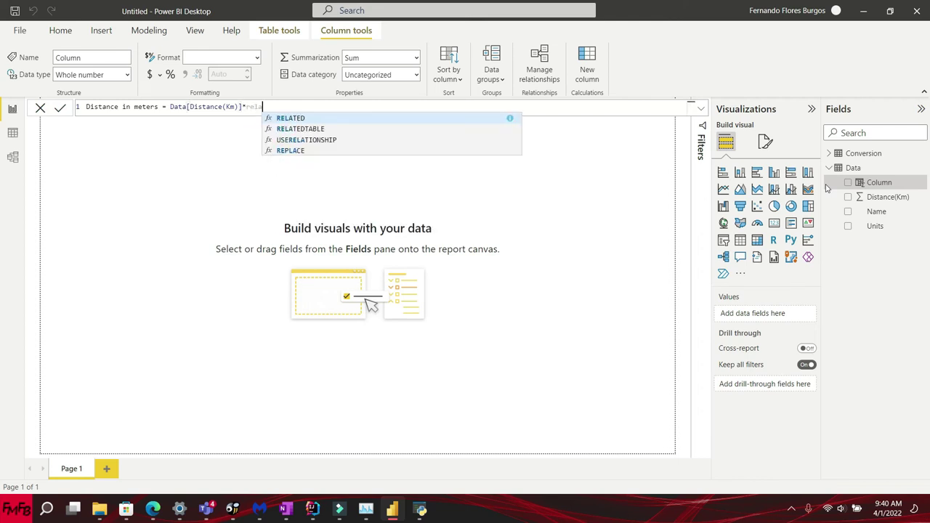
key("Tab")
key("Down")
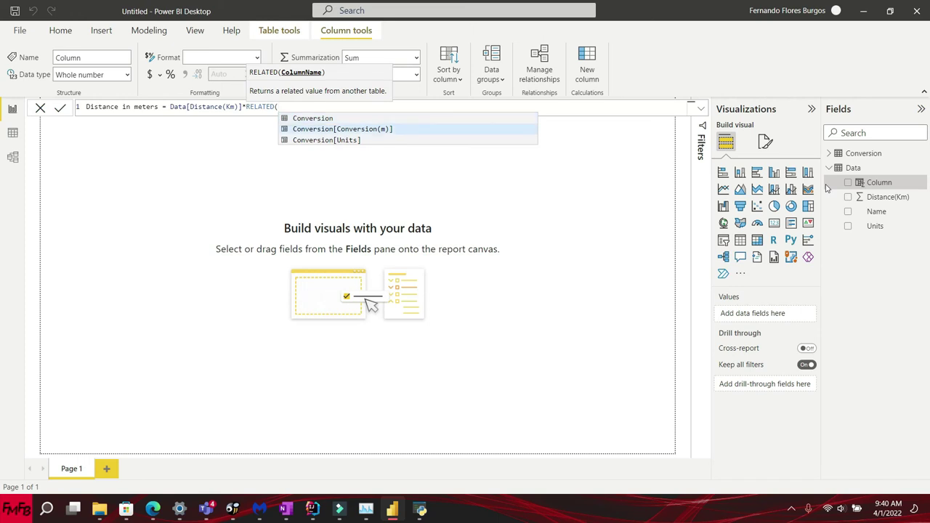
key("Tab")
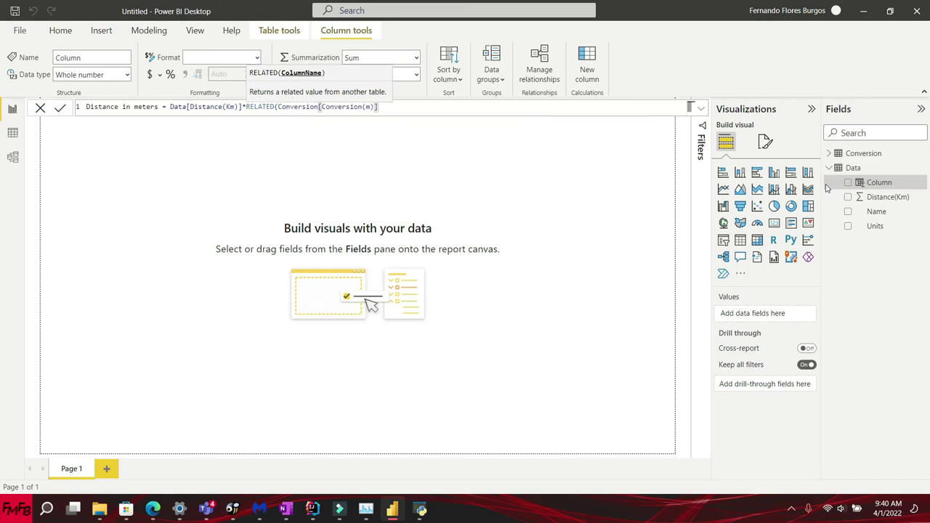
type(")")
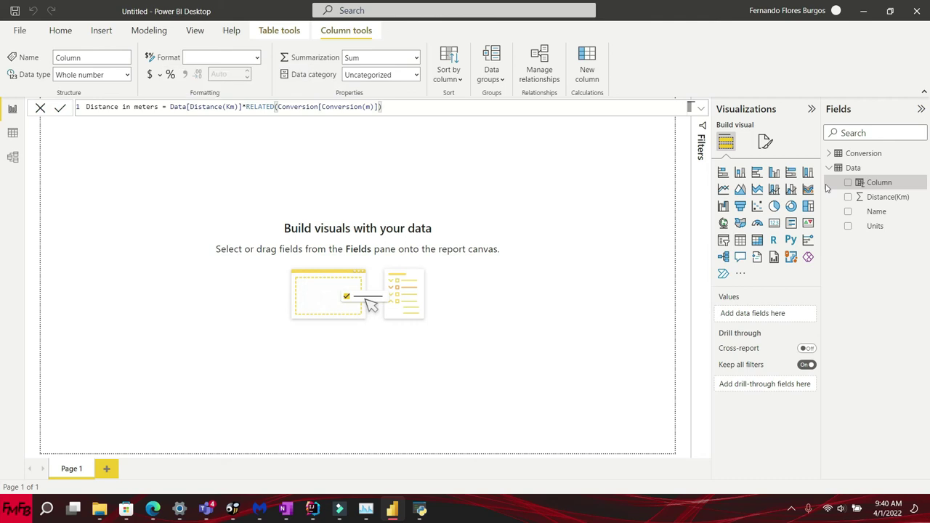
key("Return")
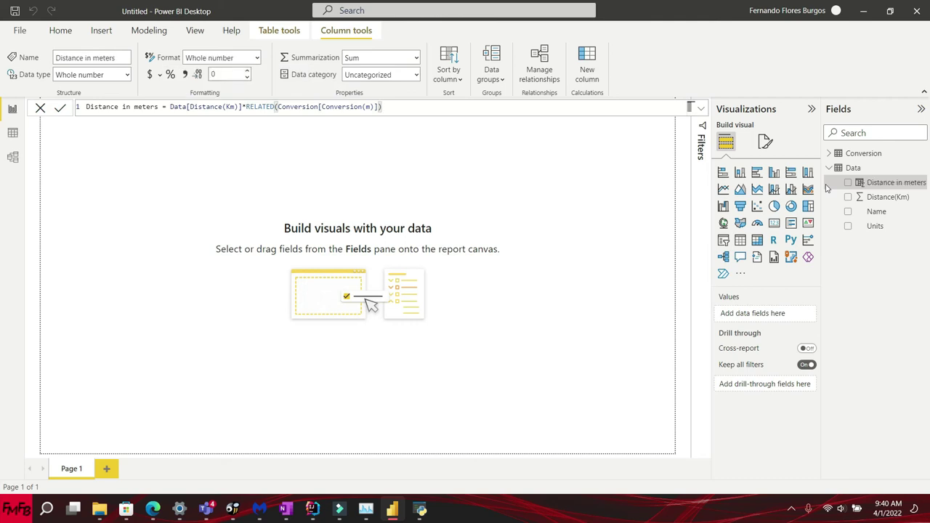
left_click(10, 139)
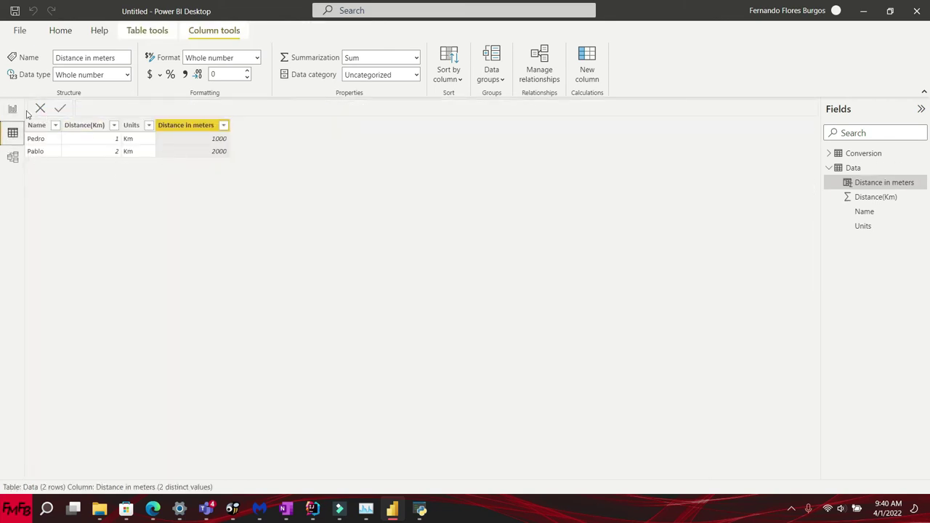
Go back to Report view and preview the Conversion query in Power Query Editor.
left_click(13, 110)
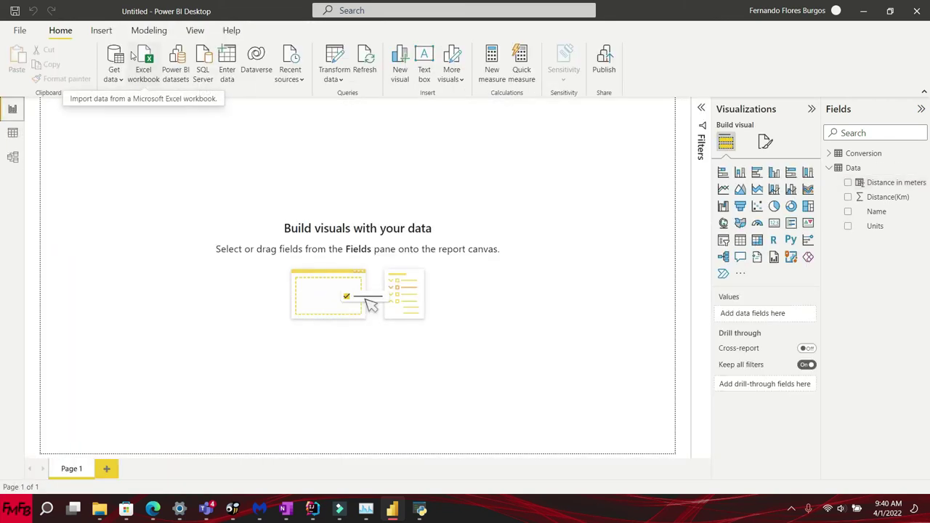
left_click(334, 79)
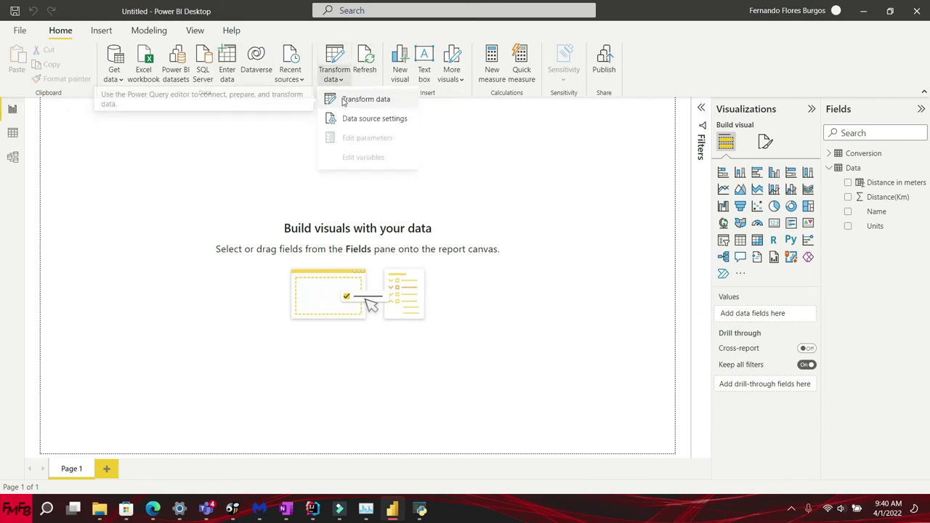
left_click(344, 99)
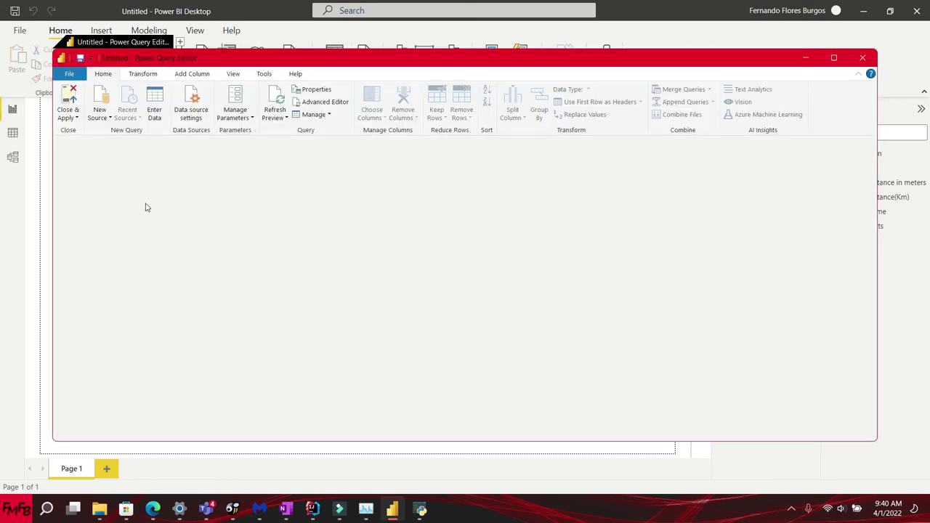
left_click(114, 211)
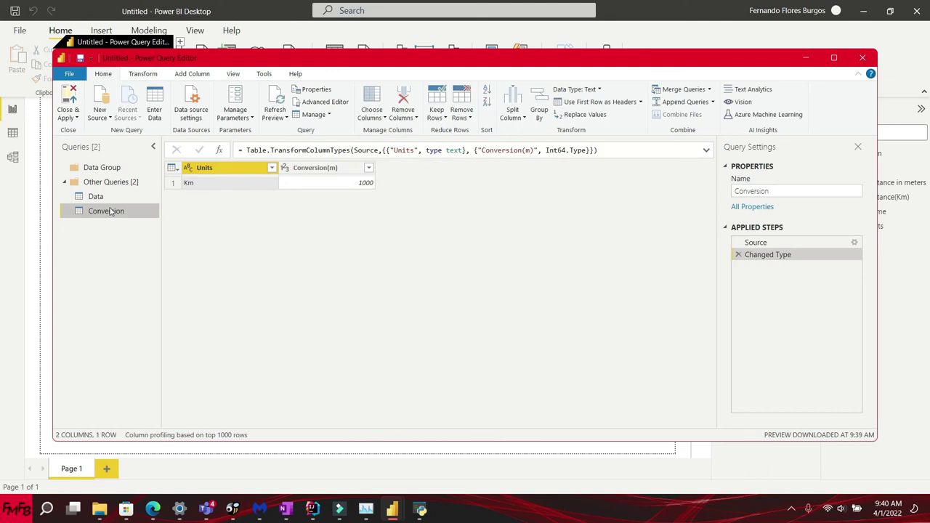
Exit Power Query Editor with Close & Apply.
right_click(111, 211)
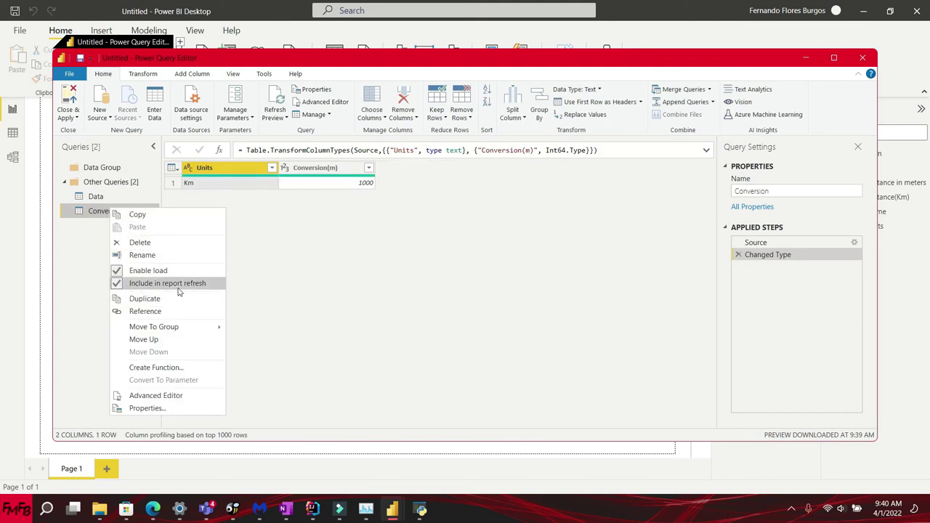
left_click(180, 287)
left_click(74, 118)
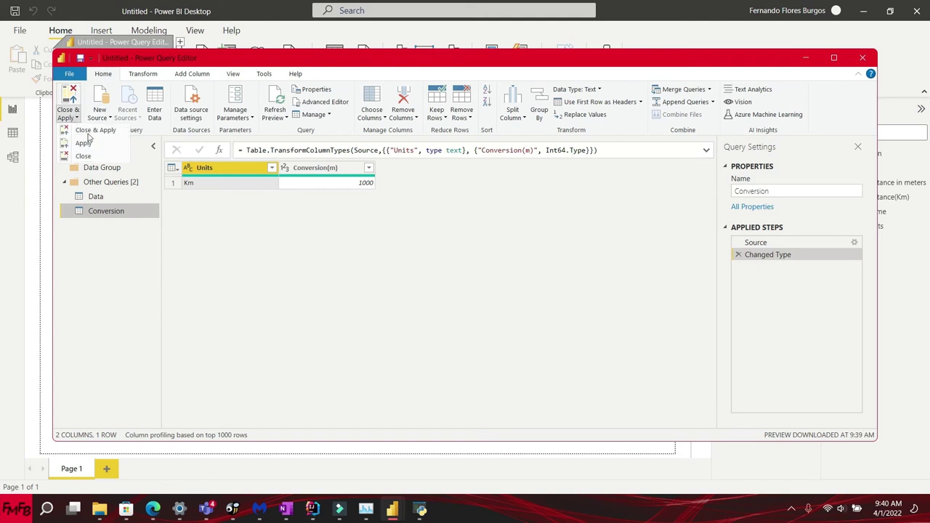
left_click(93, 131)
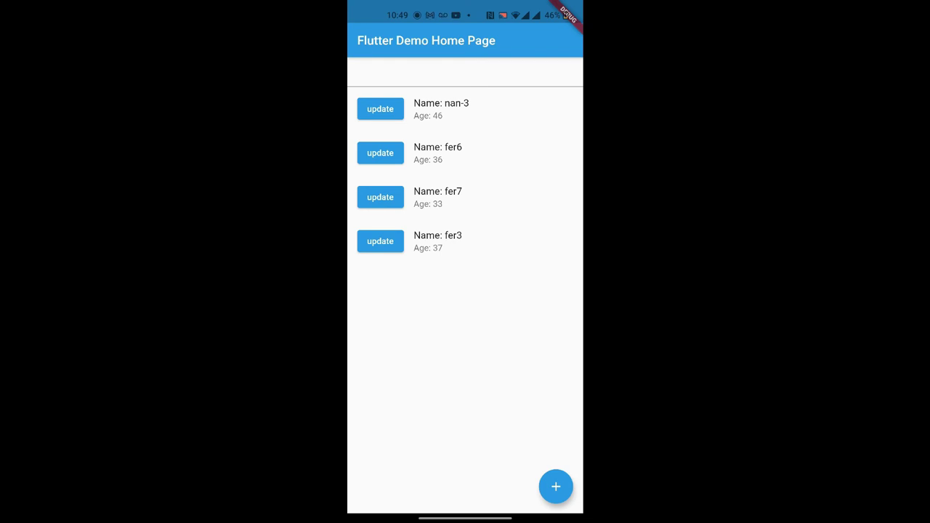
Update the nan-3 entry to name nan-5 and age 50.
left_click(390, 106)
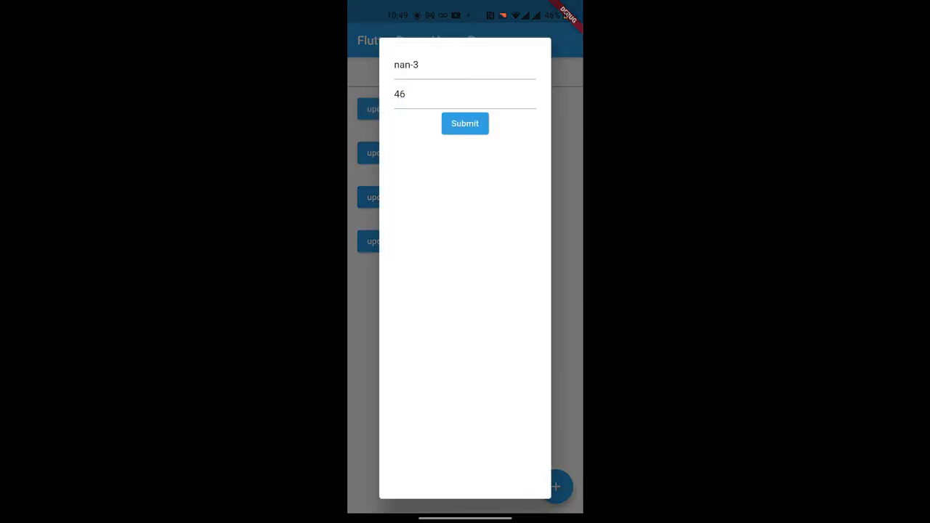
left_click(439, 69)
key("BackSpace")
type("5")
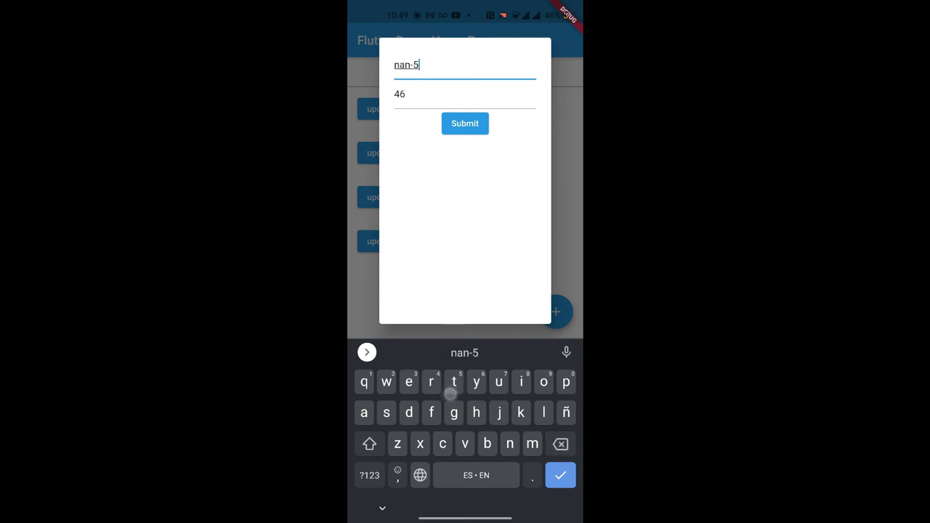
left_click(404, 96)
key("BackSpace")
key("BackSpace")
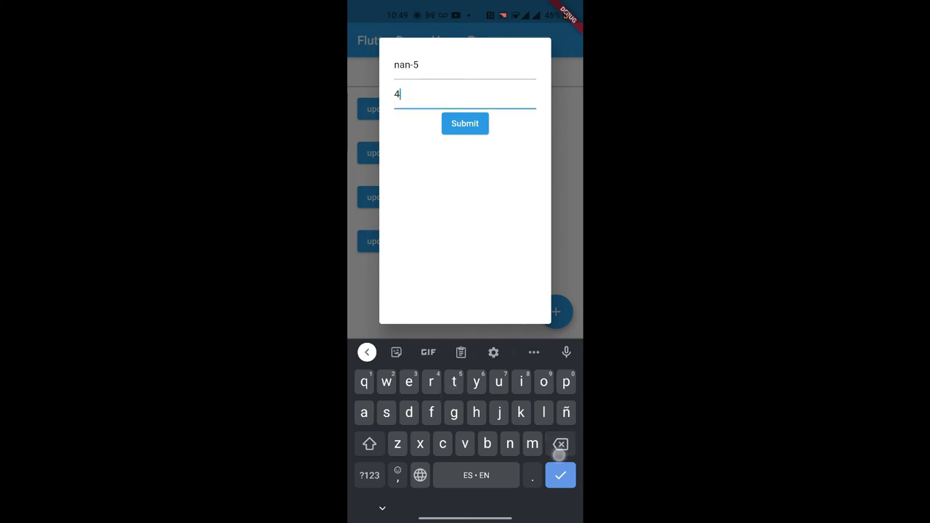
type("50")
left_click(465, 123)
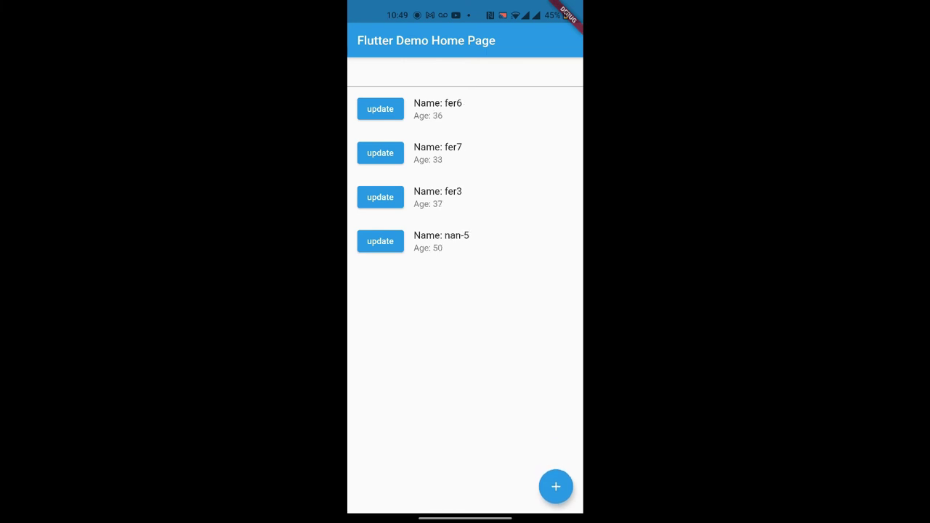
Update the fer7 entry to name fer8 and age 36.
left_click(387, 156)
left_click(405, 104)
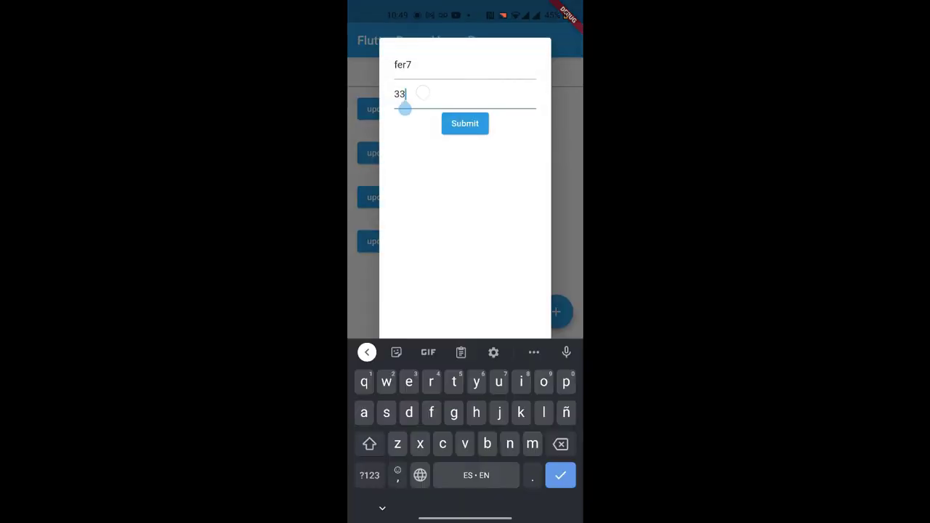
key("BackSpace")
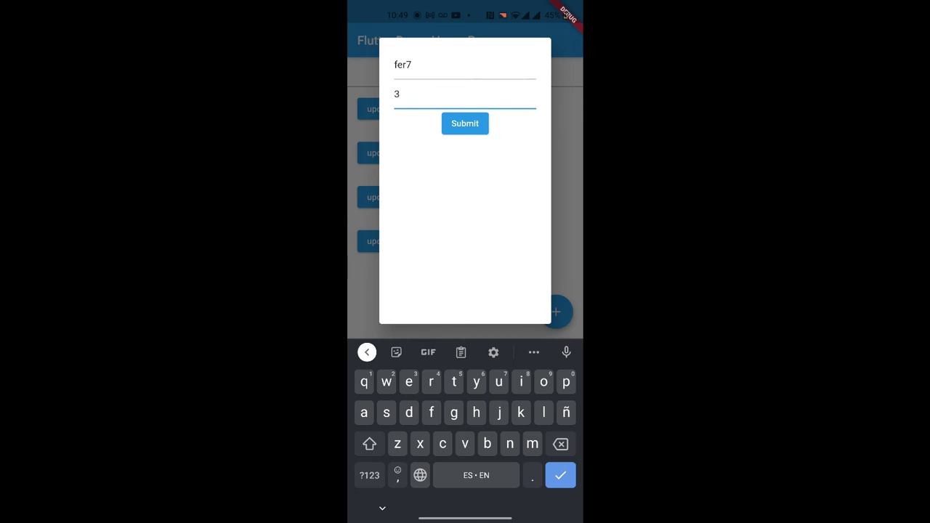
type("6")
left_click(436, 64)
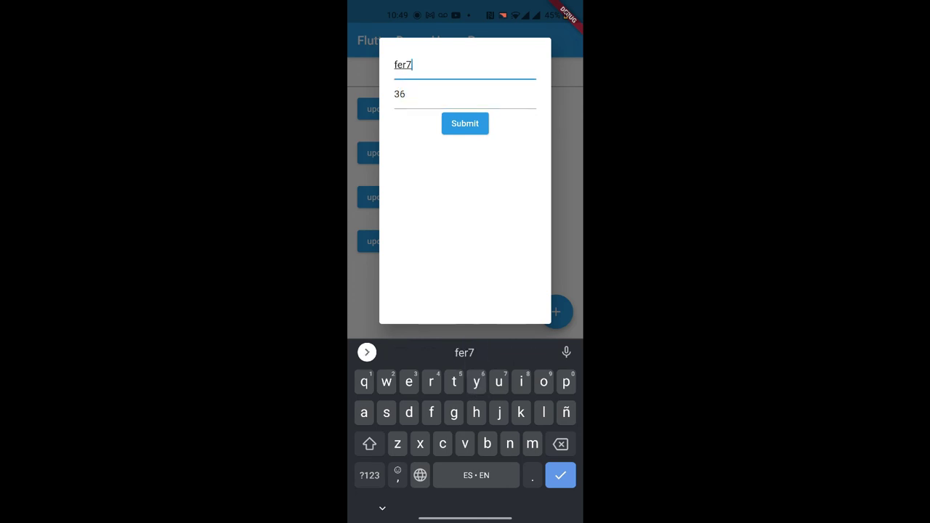
key("BackSpace")
type("6")
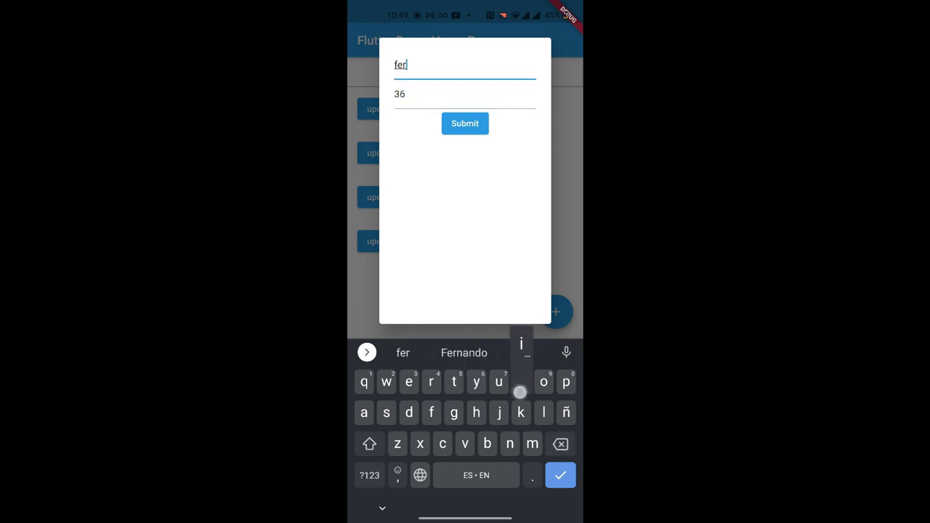
left_click(465, 124)
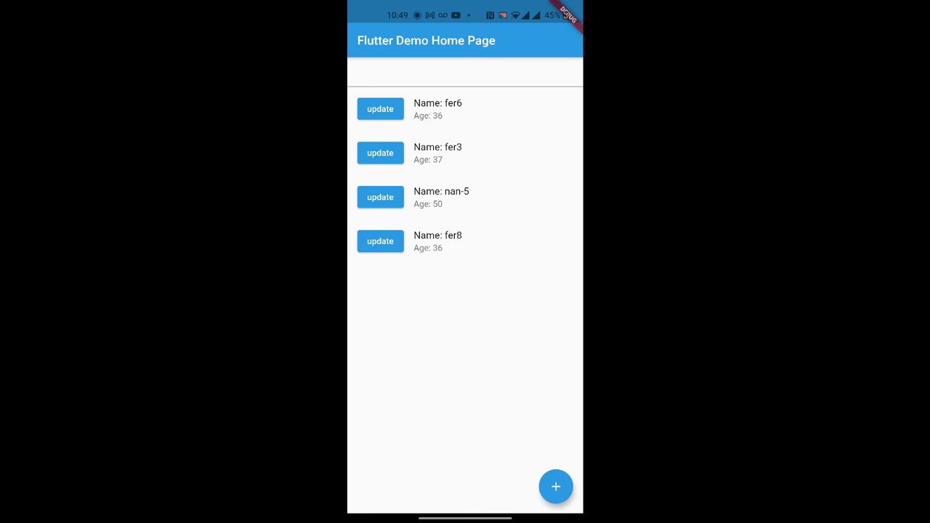
Update the fer3 entry to name fer7 and age 39.
left_click(390, 153)
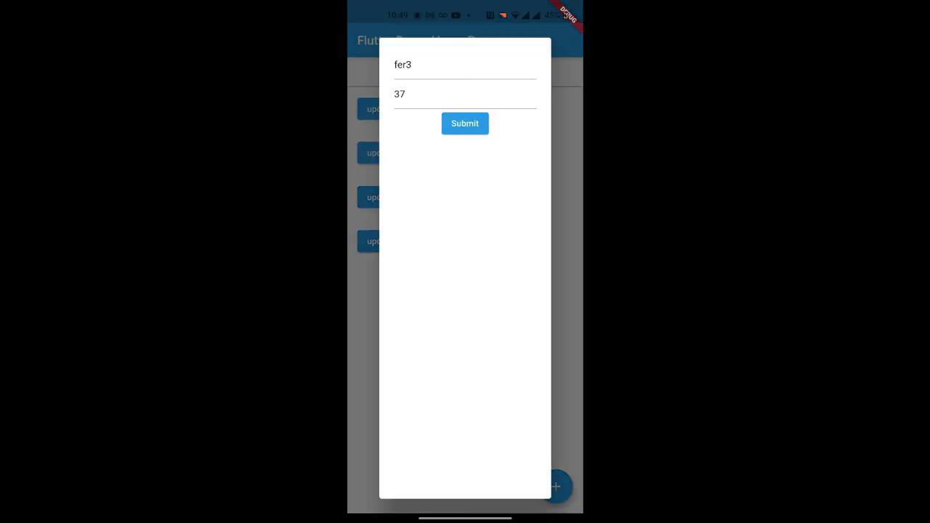
left_click(431, 74)
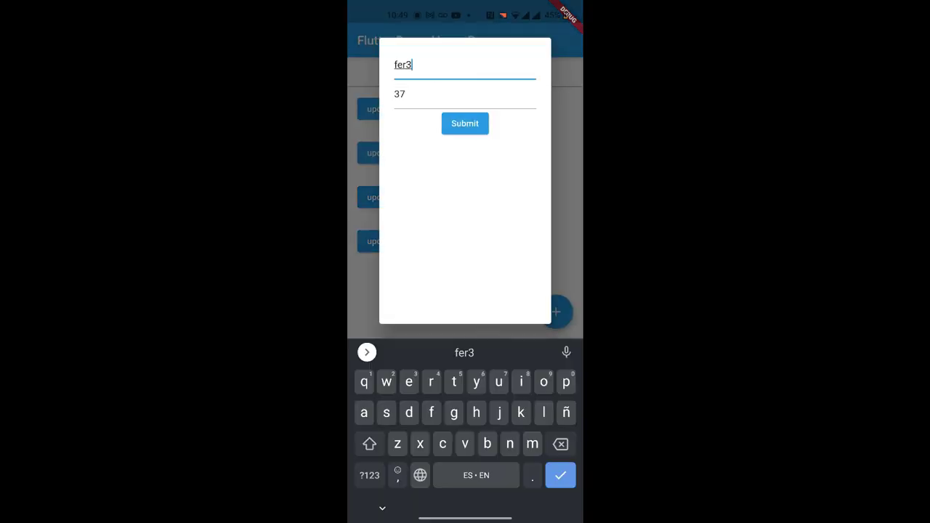
key("BackSpace")
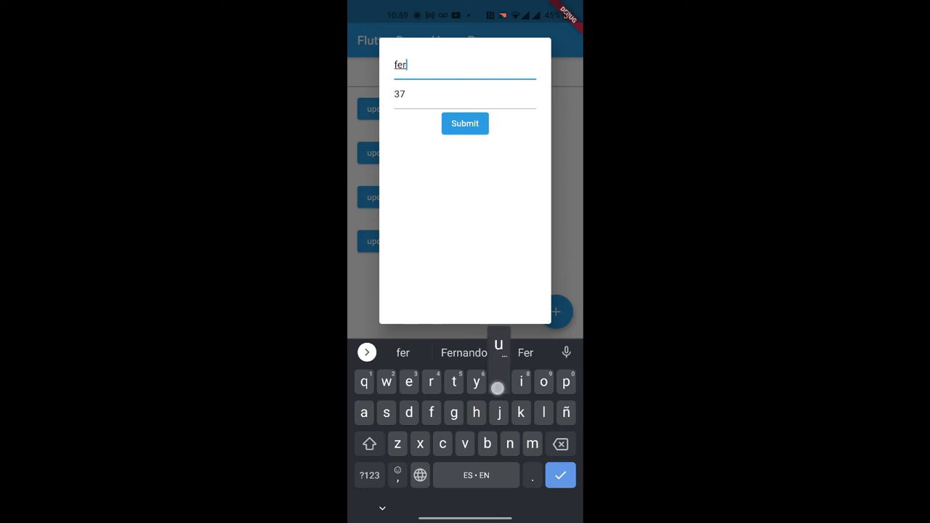
type("7")
left_click(426, 98)
key("BackSpace")
type("9")
left_click(465, 123)
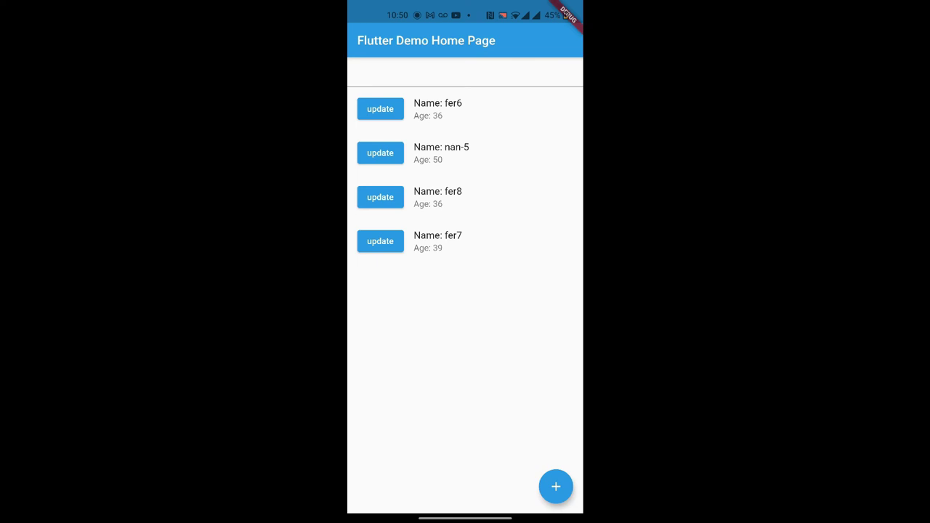
Update the fer6 entry to name fer8 and age 40.
left_click(380, 108)
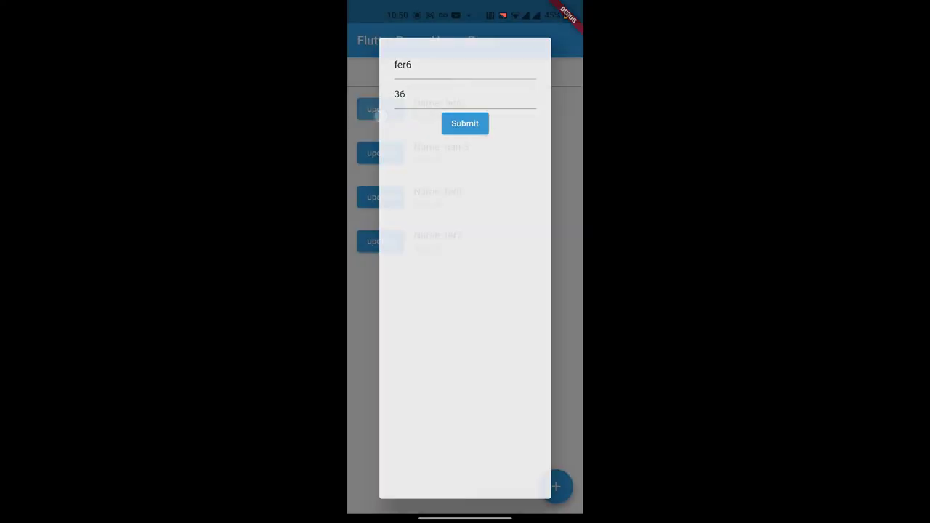
left_click(411, 65)
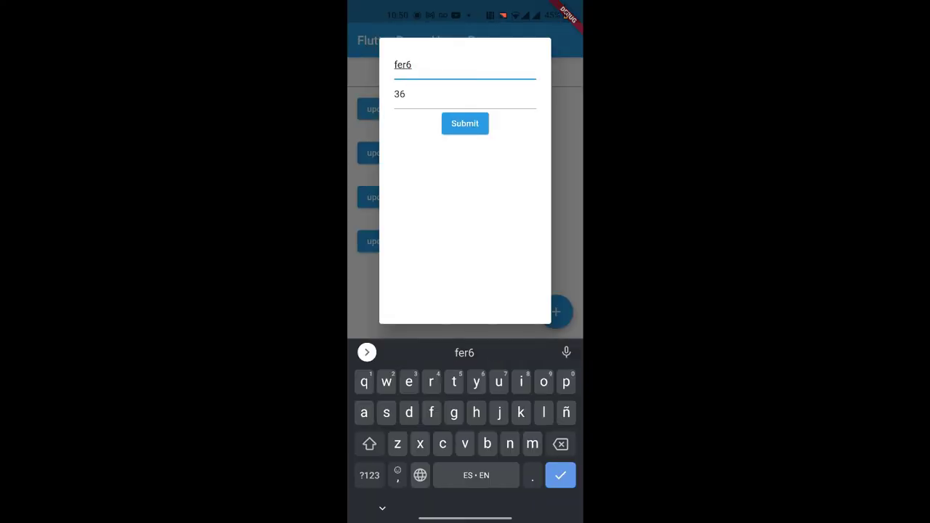
key("BackSpace")
type("8")
left_click(405, 95)
key("BackSpace")
key("BackSpace")
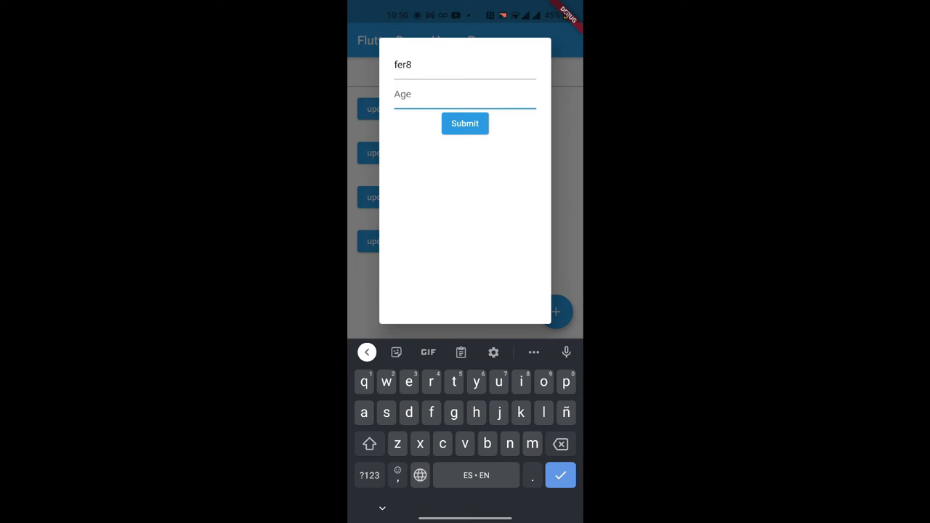
type("40")
left_click(465, 123)
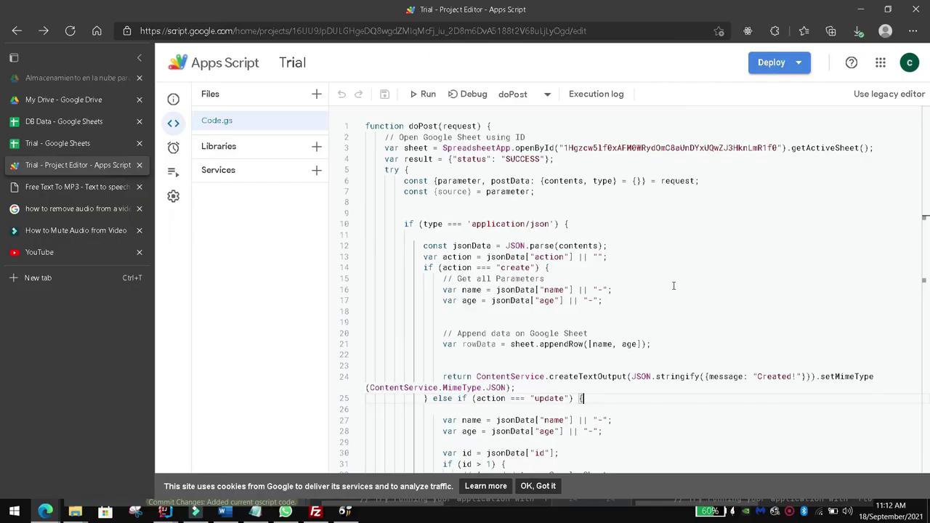
Delete the spreadsheet IDs from the openById calls in doPost (line 3) and doGet (line 69).
left_click(777, 140)
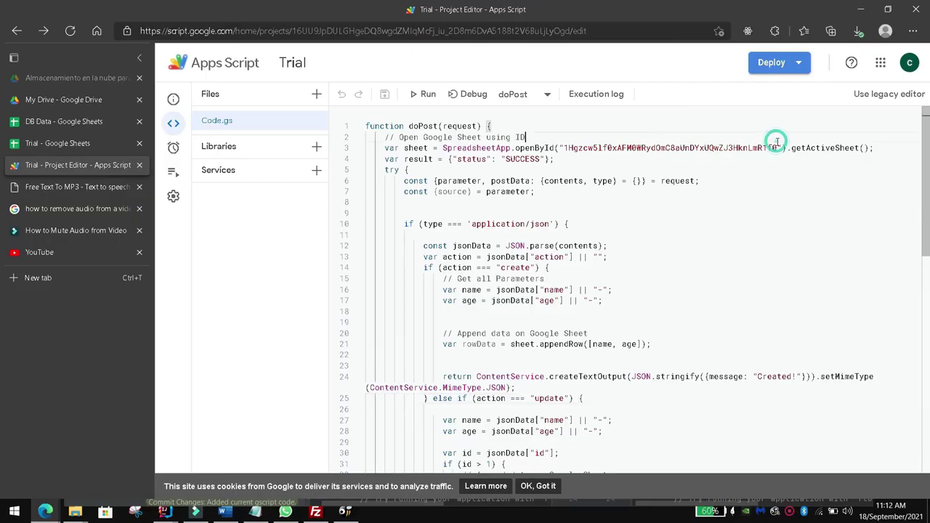
double_click(776, 149)
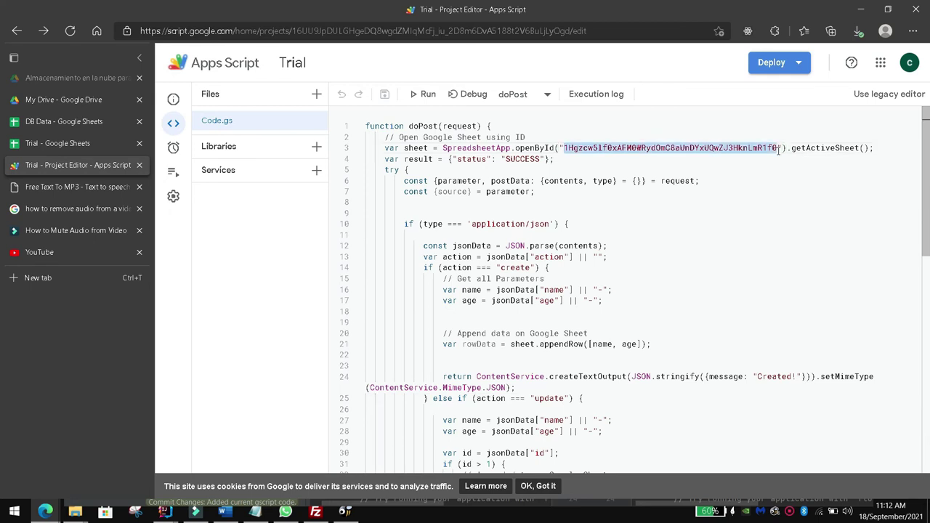
key("BackSpace")
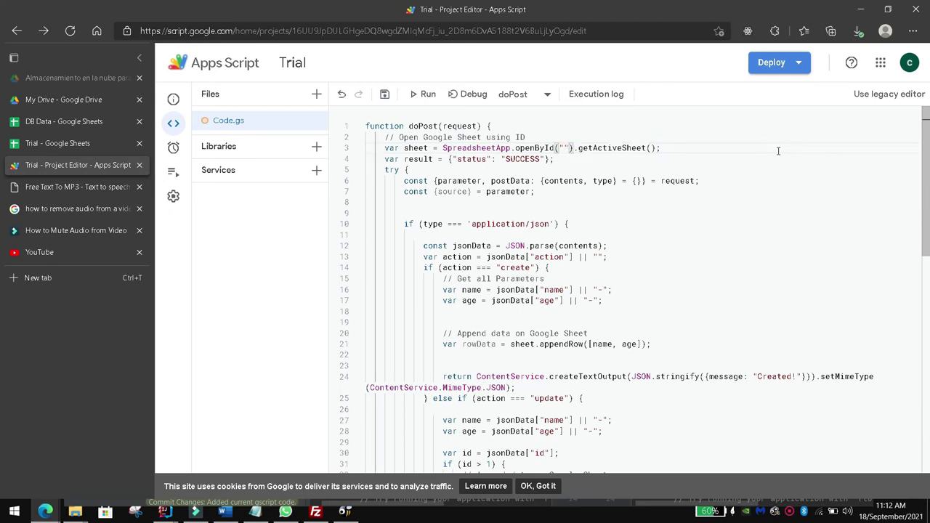
scroll(777, 151, "down", 7)
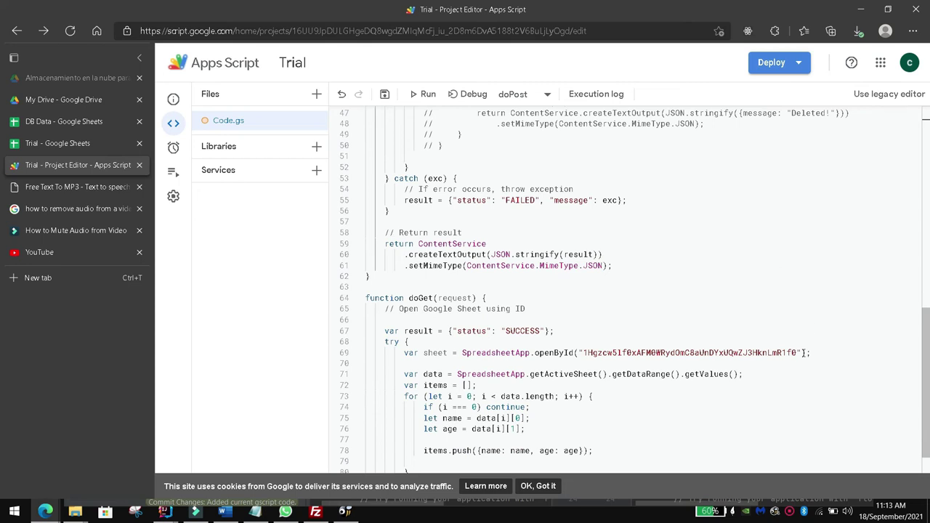
double_click(798, 353)
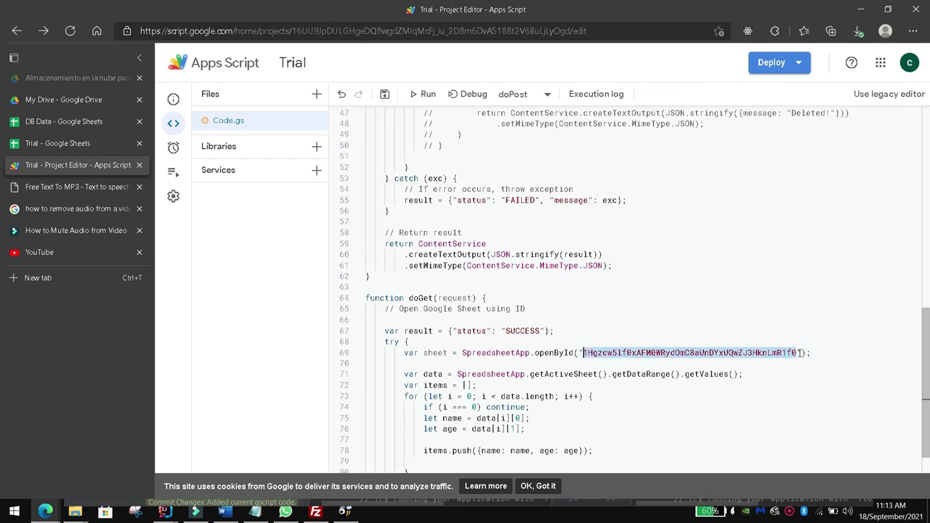
key("BackSpace")
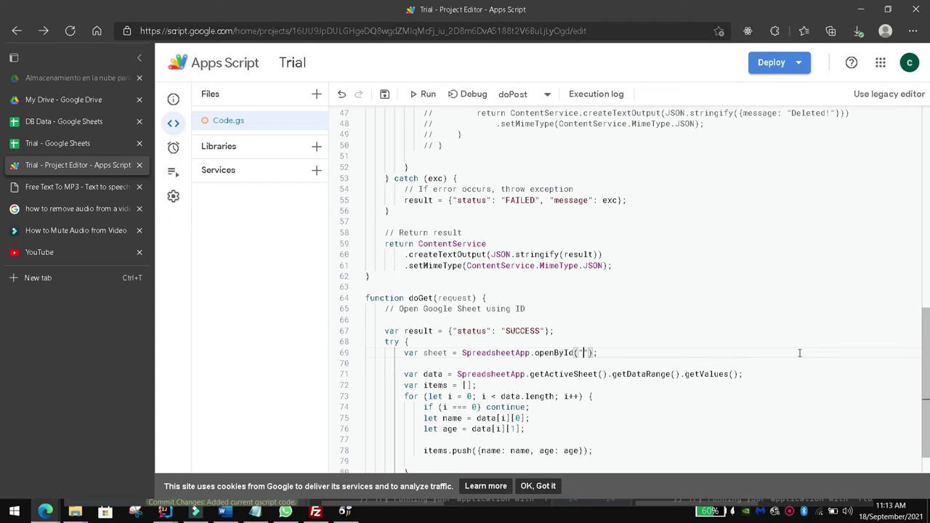
scroll(796, 356, "up", 7)
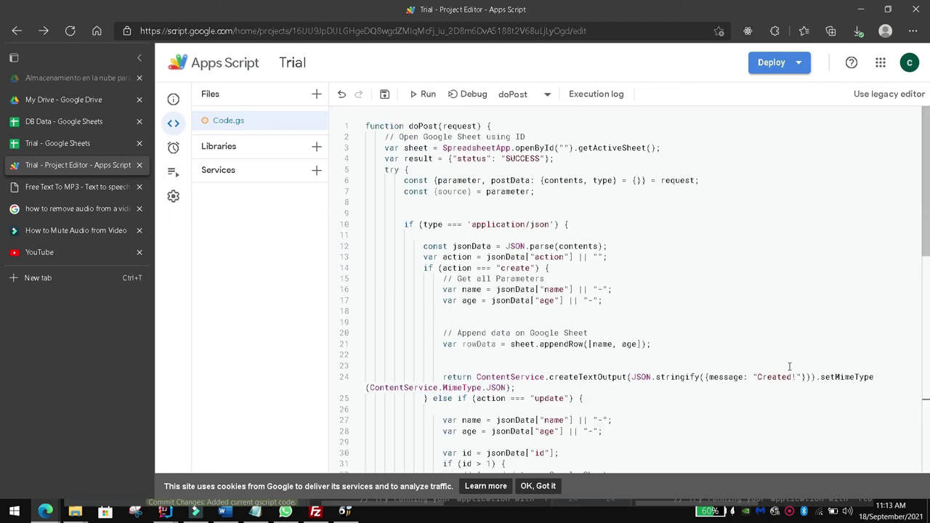
Undo with Ctrl+Z to restore both spreadsheet IDs, then review the doPost code.
key("ctrl+z")
key("ctrl+z")
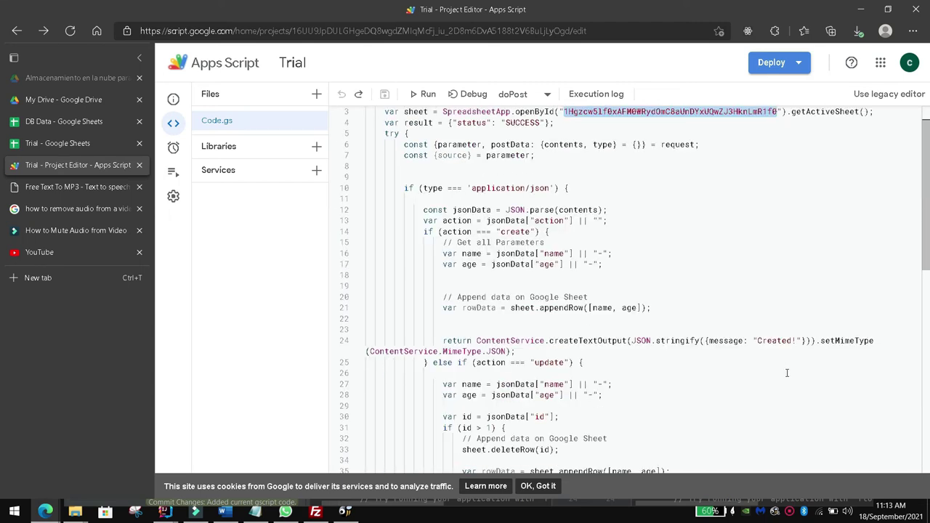
scroll(787, 372, "up", 1)
scroll(787, 373, "down", 3)
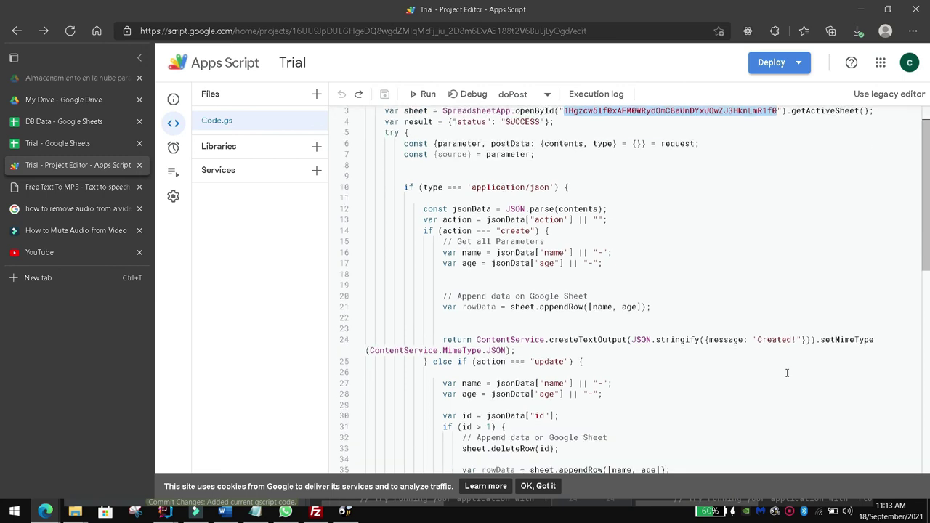
scroll(788, 373, "down", 7)
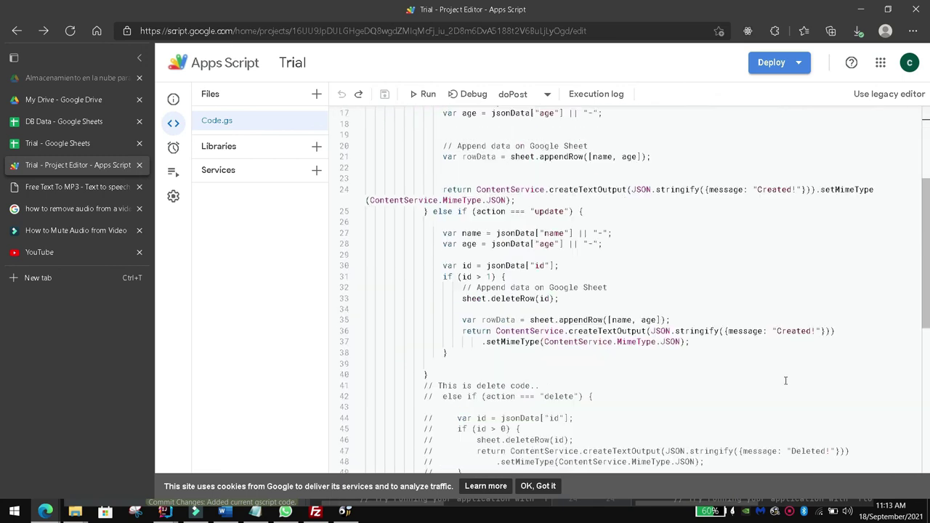
scroll(785, 381, "up", 7)
scroll(786, 381, "up", 3)
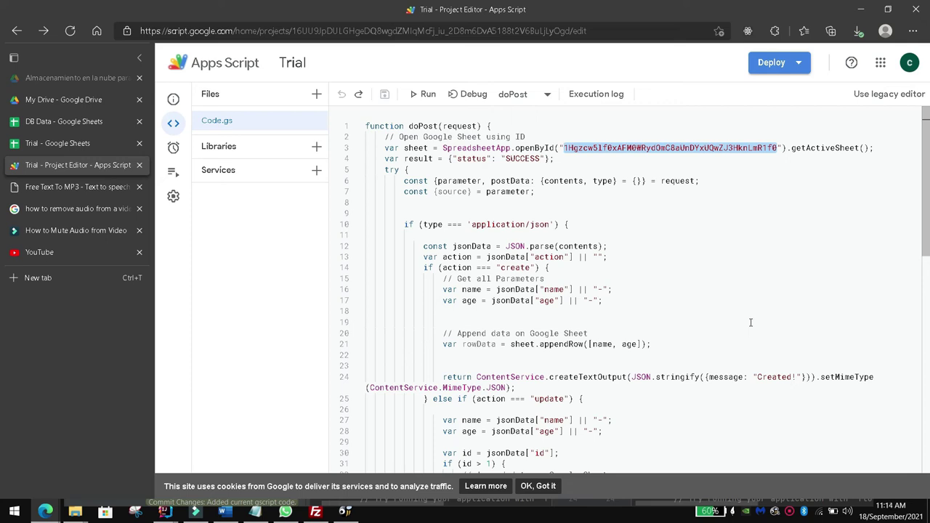
Finish reviewing doPost and switch to Android Studio's api_client.dart with its serverAddress.
scroll(751, 322, "down", 6)
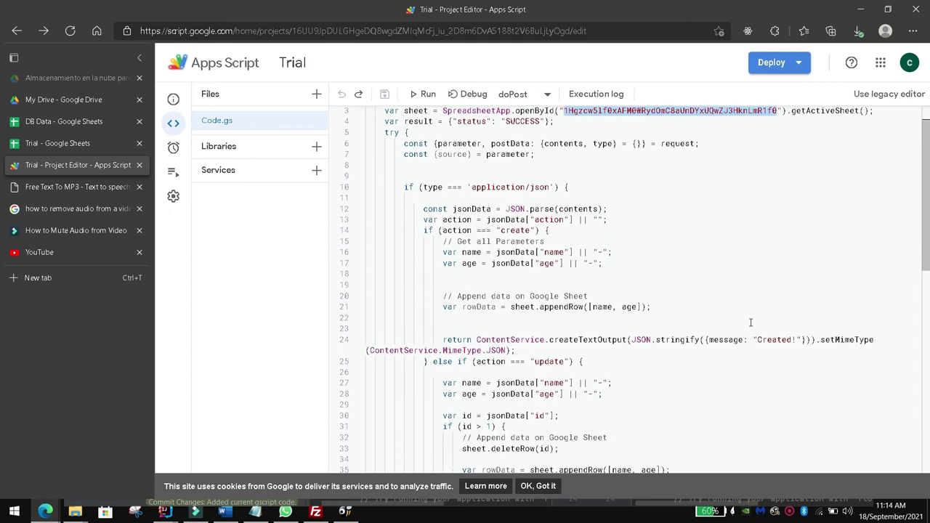
scroll(751, 322, "down", 2)
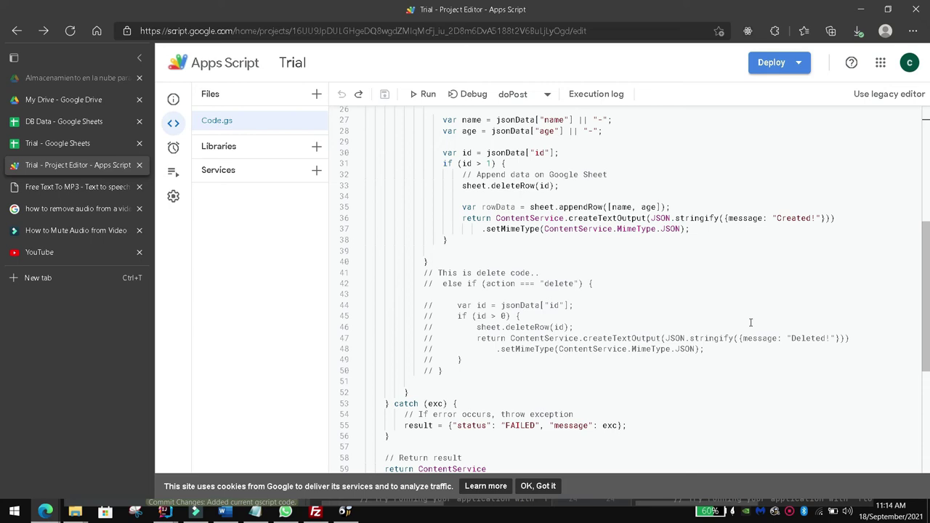
left_click(793, 513)
left_click(764, 494)
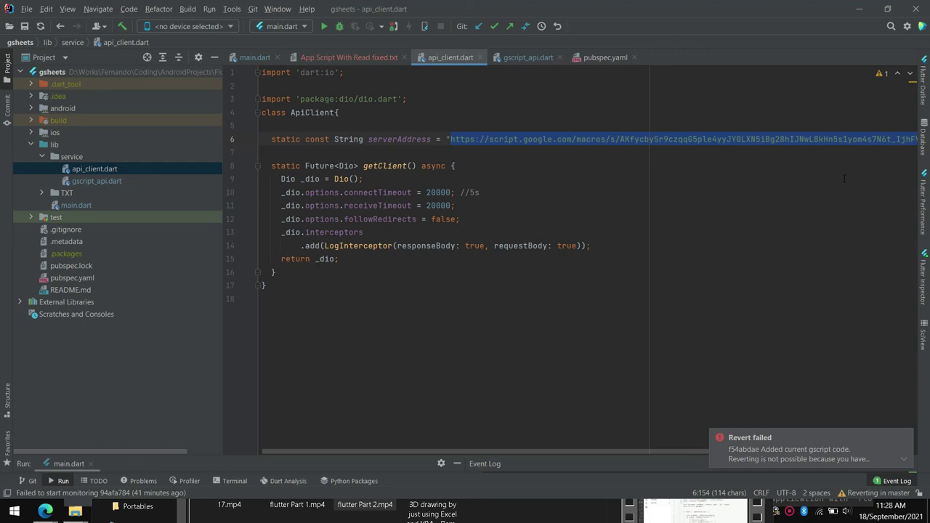
Dismiss the Revert failed notification and open gscript_api.dart.
left_click(903, 442)
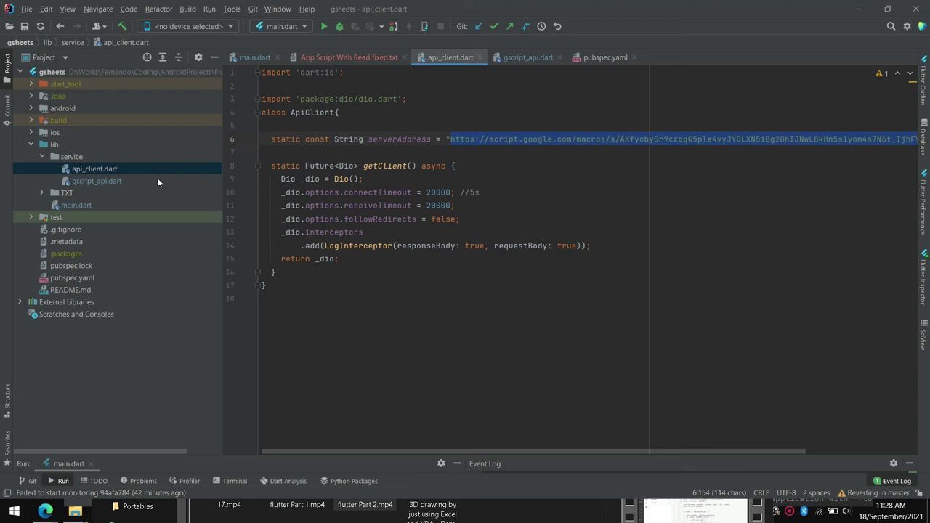
double_click(124, 182)
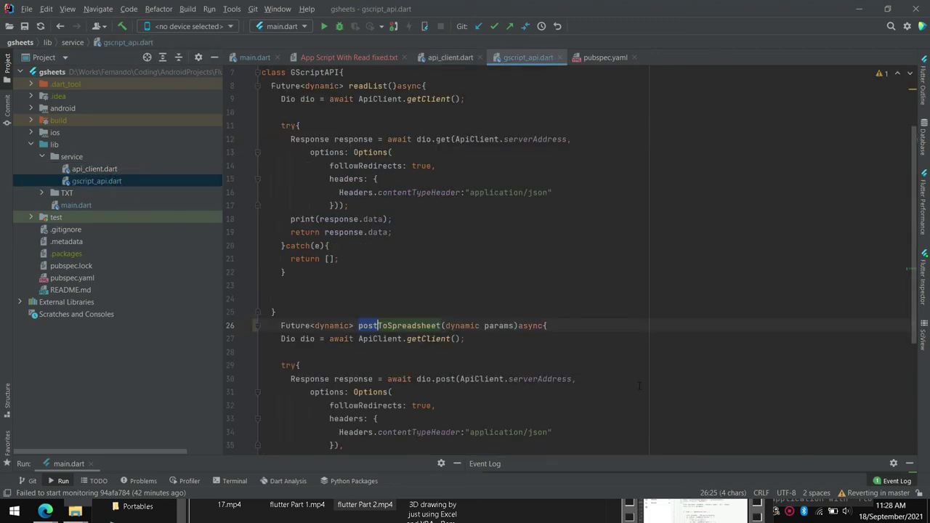
Review readList and postToSpreadsheet in gscript_api.dart, then open main.dart.
scroll(653, 395, "up", 2)
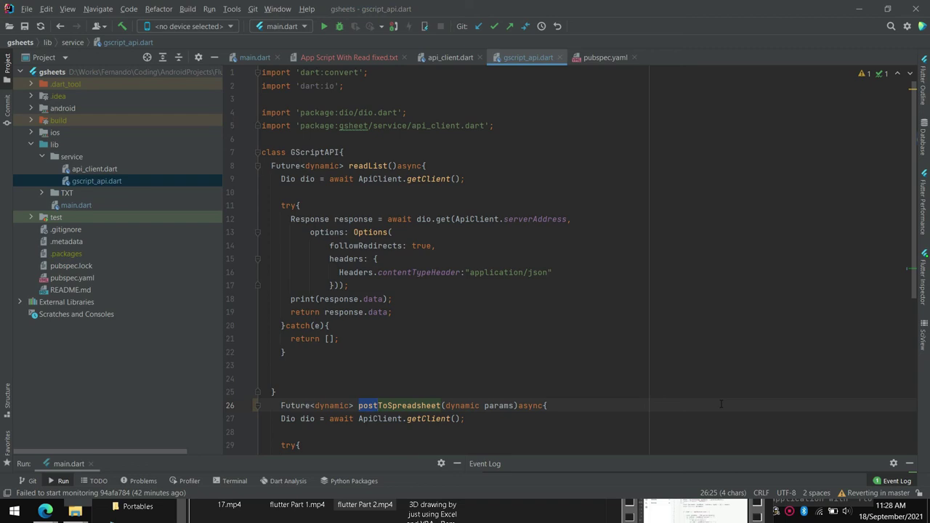
scroll(721, 404, "down", 1)
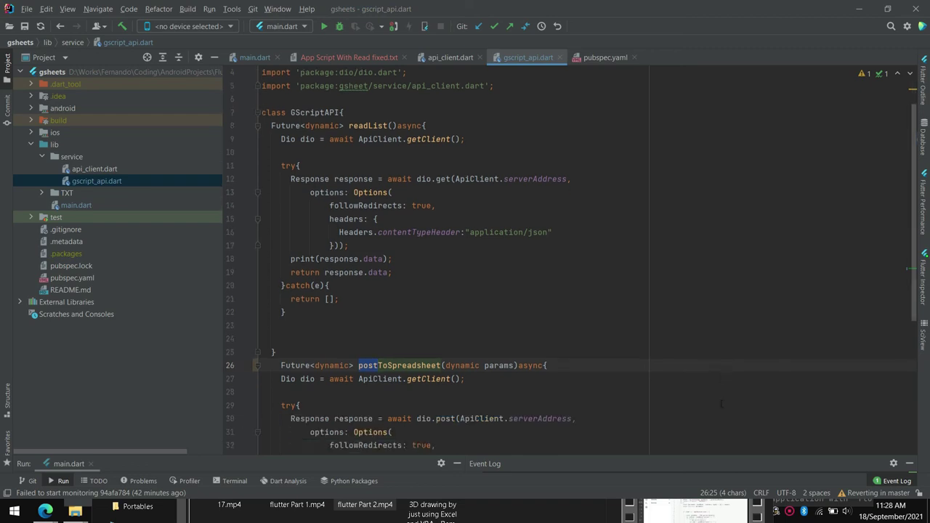
scroll(721, 404, "down", 6)
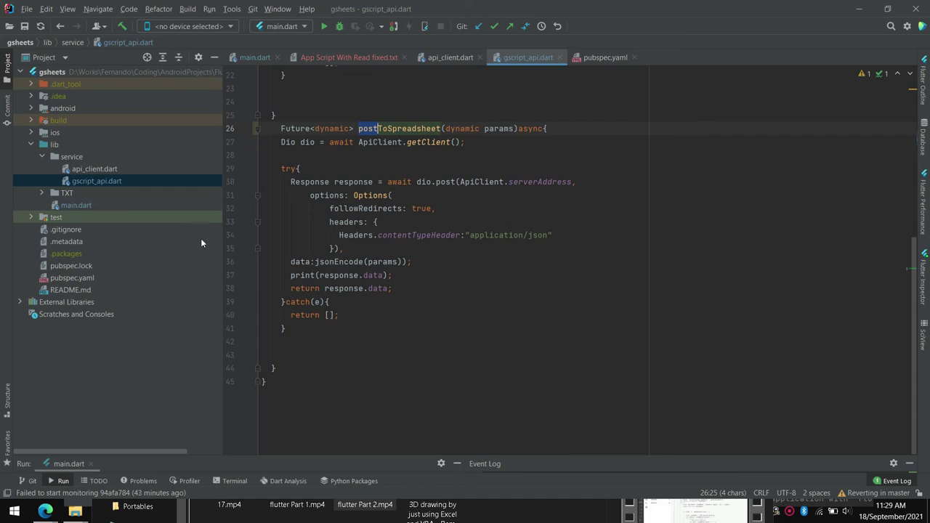
double_click(76, 206)
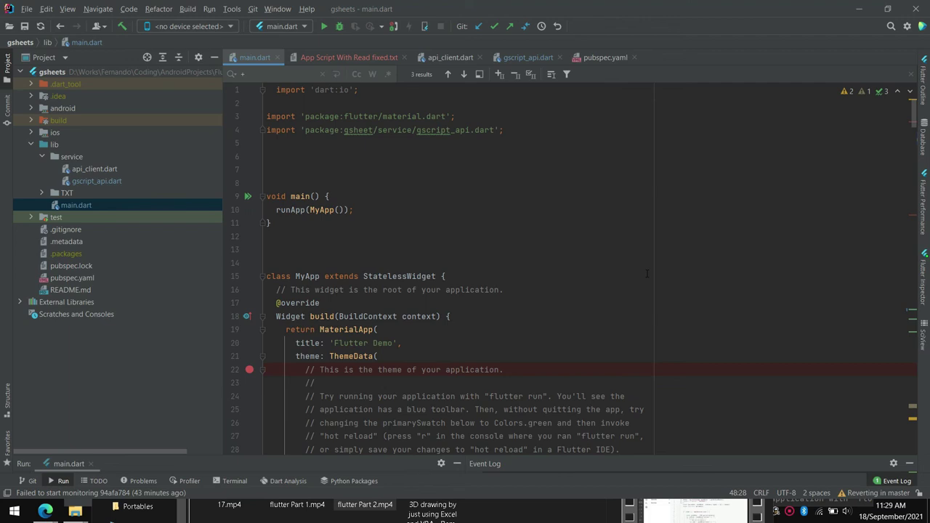
scroll(647, 273, "down", 9)
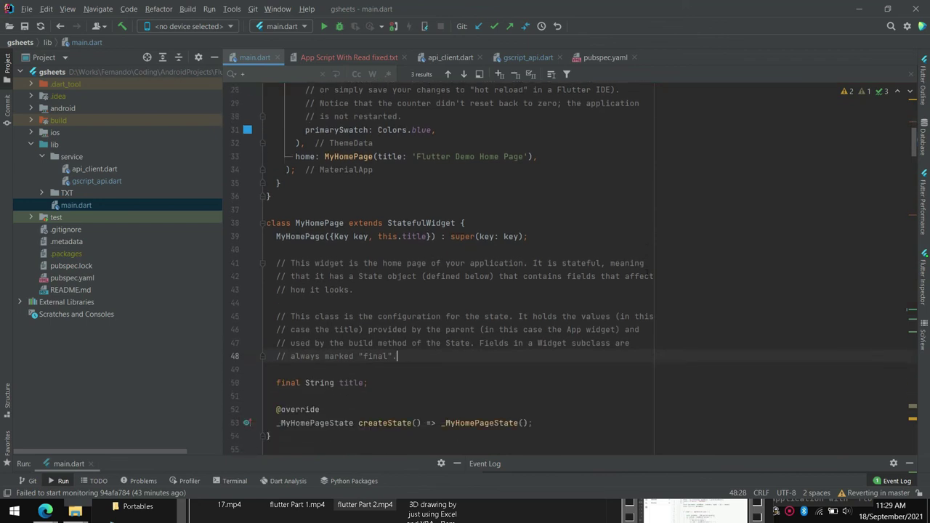
scroll(647, 273, "down", 2)
scroll(647, 273, "up", 2)
scroll(732, 270, "down", 7)
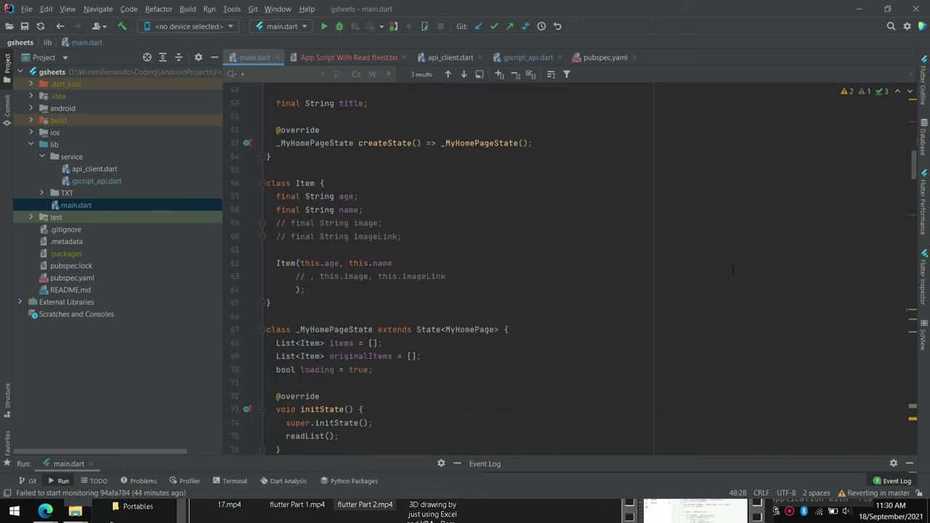
scroll(732, 270, "down", 2)
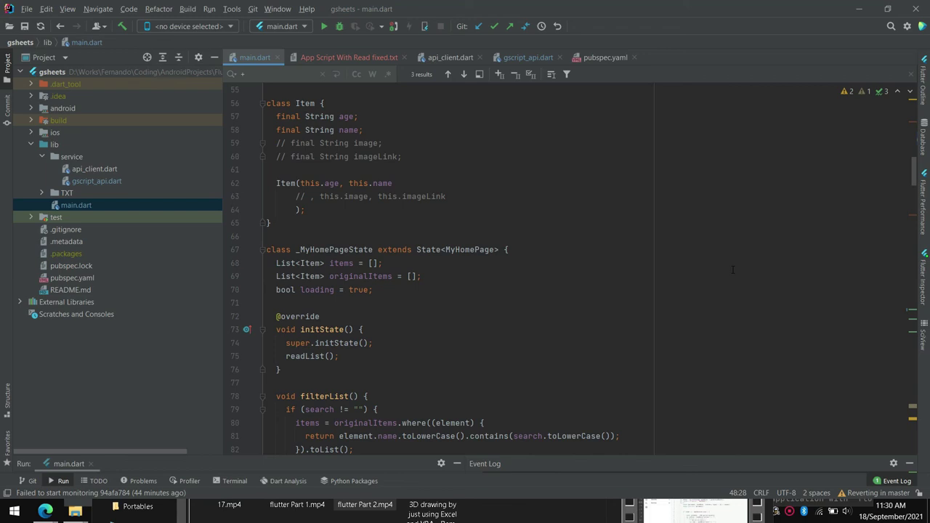
scroll(733, 270, "down", 8)
scroll(732, 270, "down", 2)
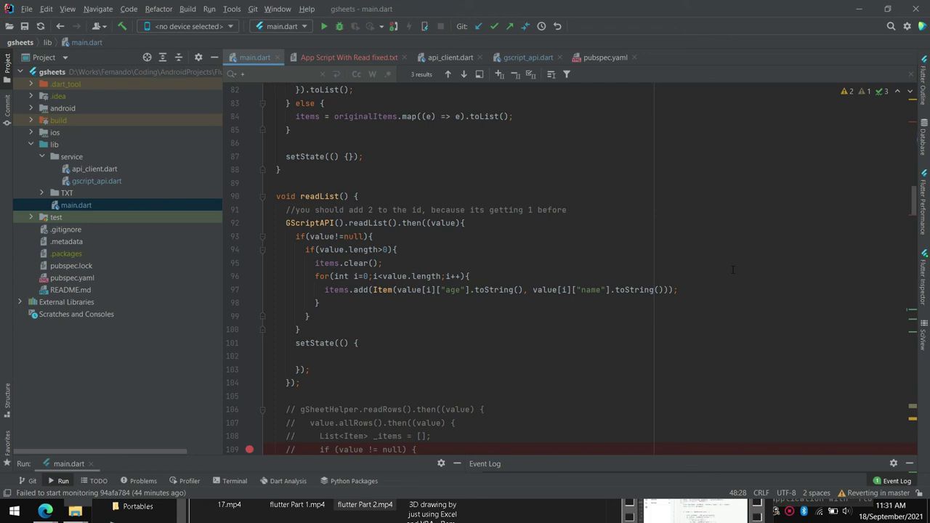
scroll(732, 269, "down", 10)
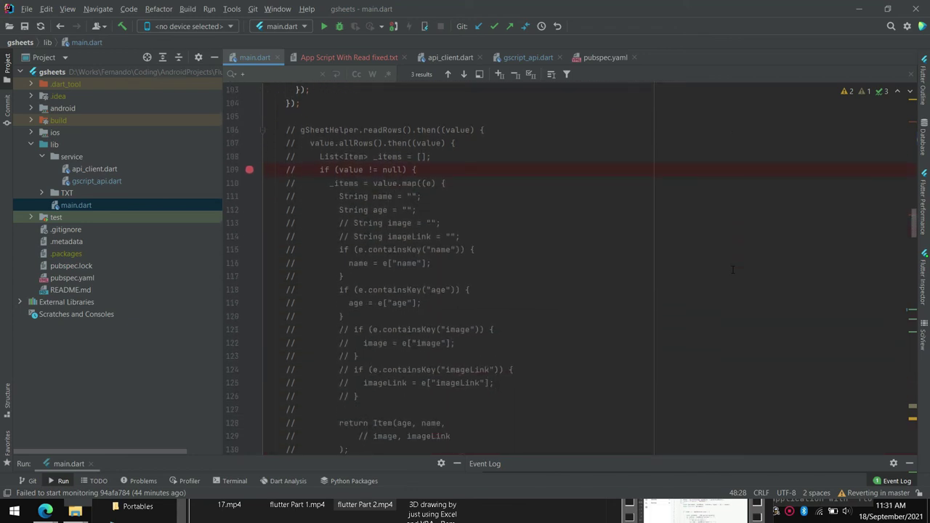
scroll(732, 269, "down", 9)
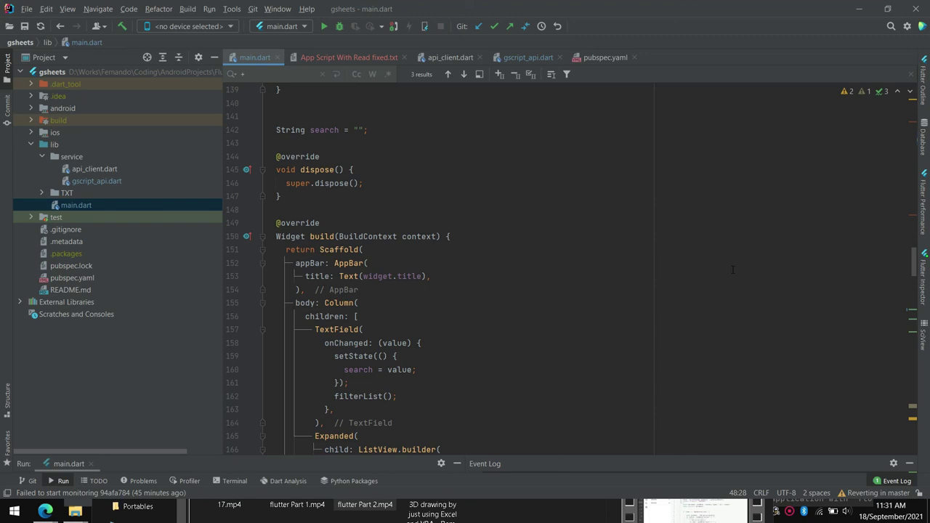
scroll(732, 270, "down", 9)
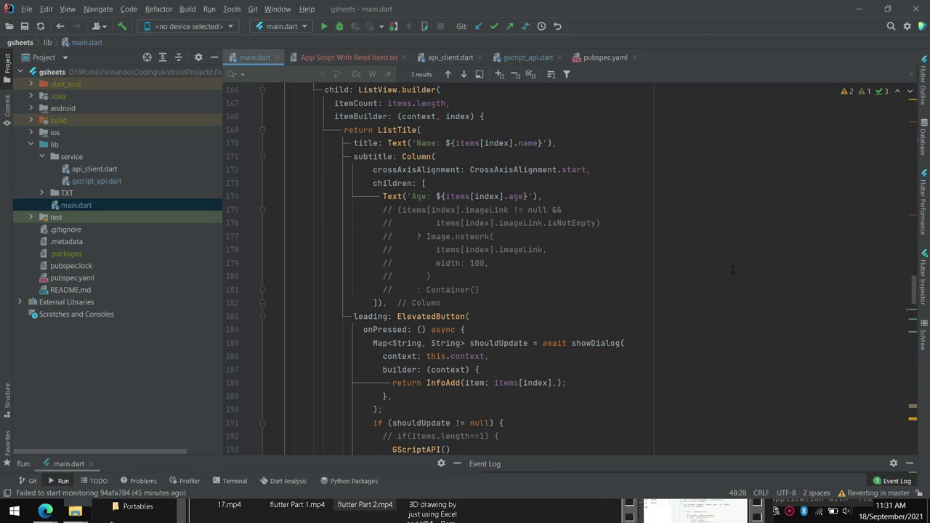
scroll(732, 269, "down", 9)
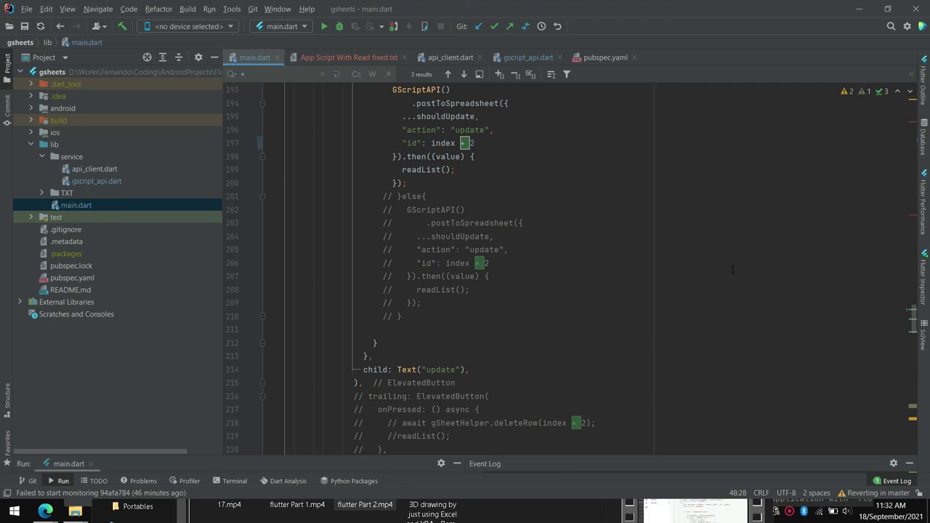
scroll(733, 269, "down", 10)
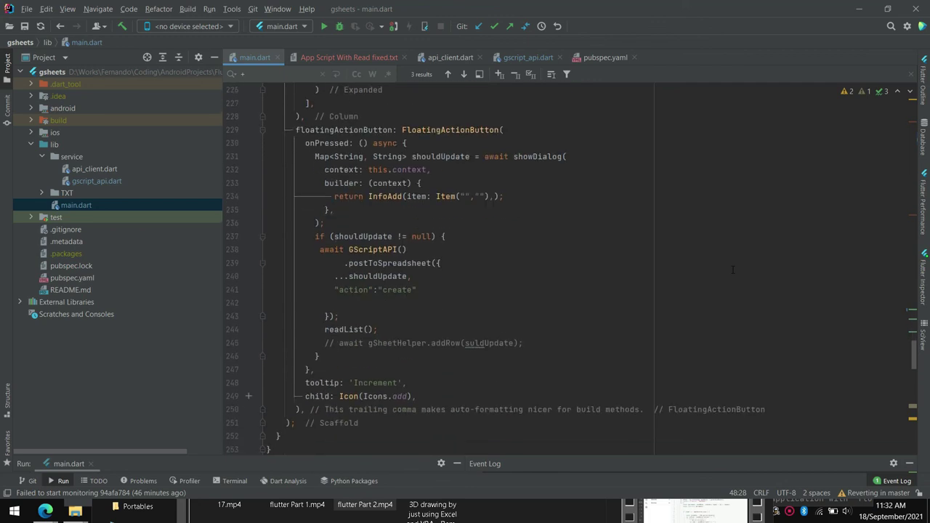
scroll(733, 269, "down", 1)
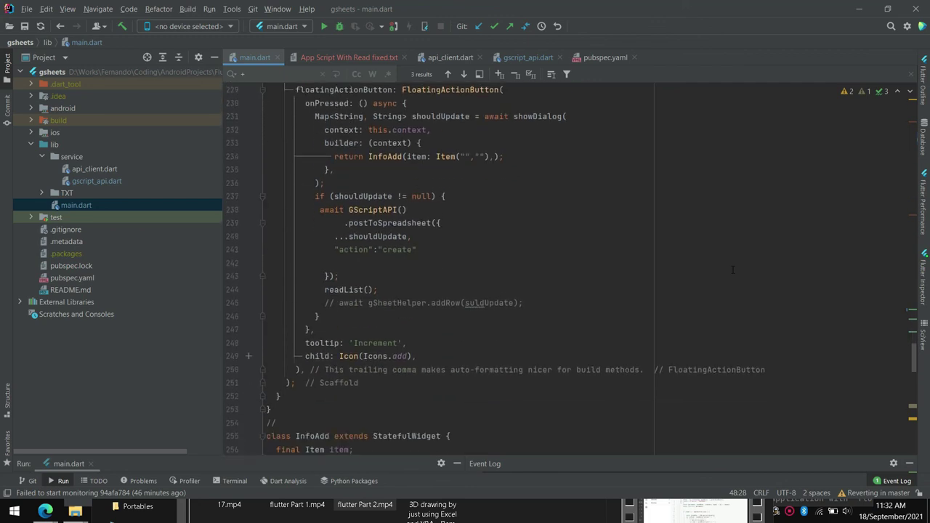
scroll(733, 269, "up", 1)
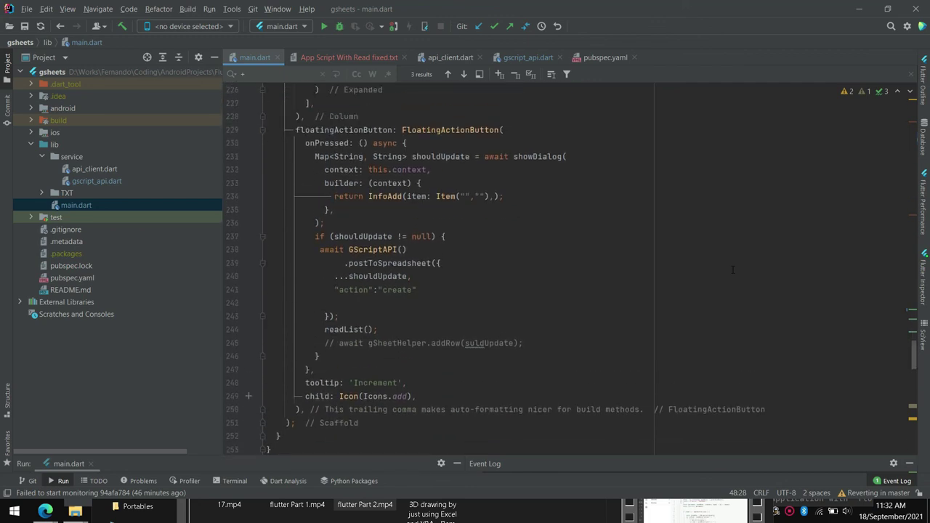
scroll(732, 270, "down", 1)
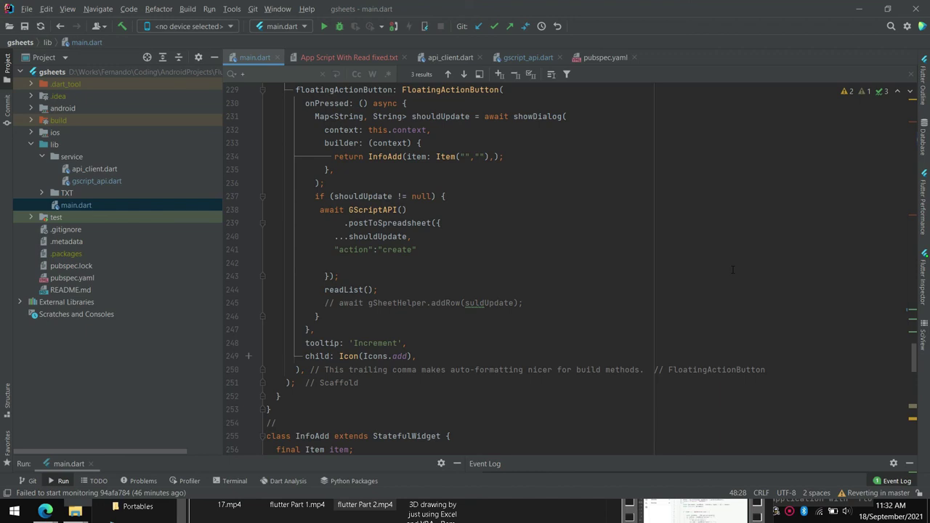
scroll(732, 270, "down", 8)
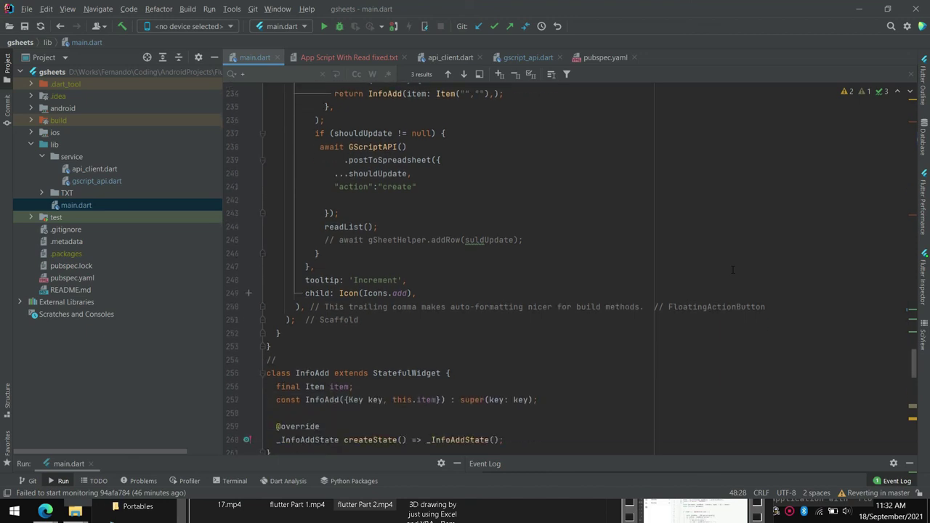
scroll(733, 270, "down", 1)
scroll(733, 269, "up", 1)
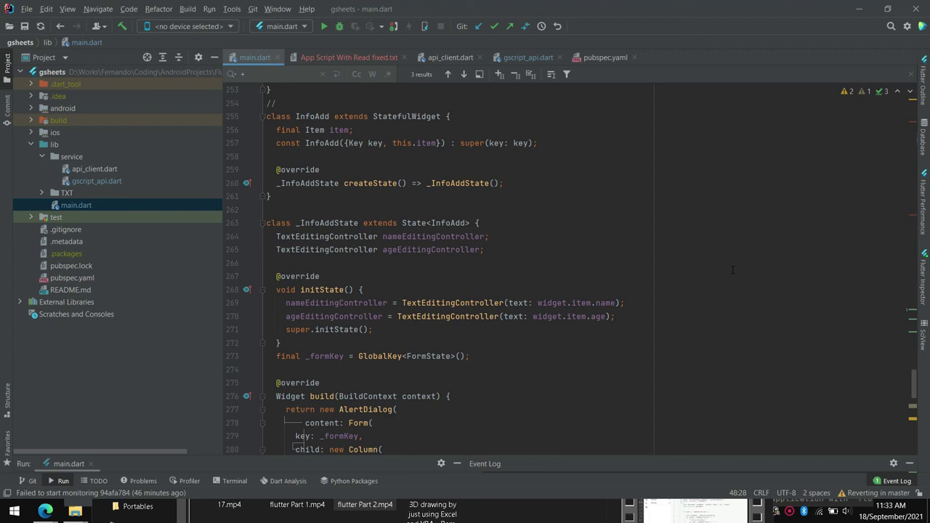
Scroll through the InfoAdd form fields in main.dart.
scroll(733, 270, "down", 9)
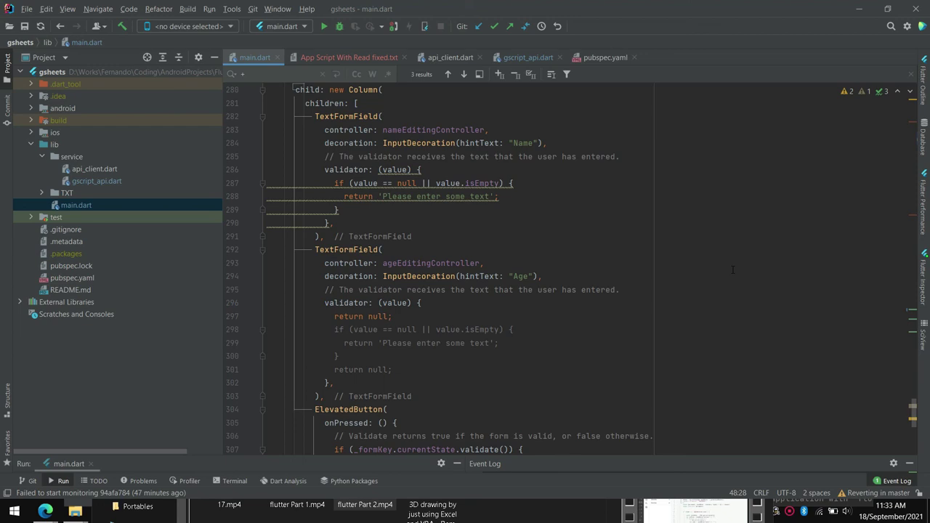
scroll(733, 269, "down", 7)
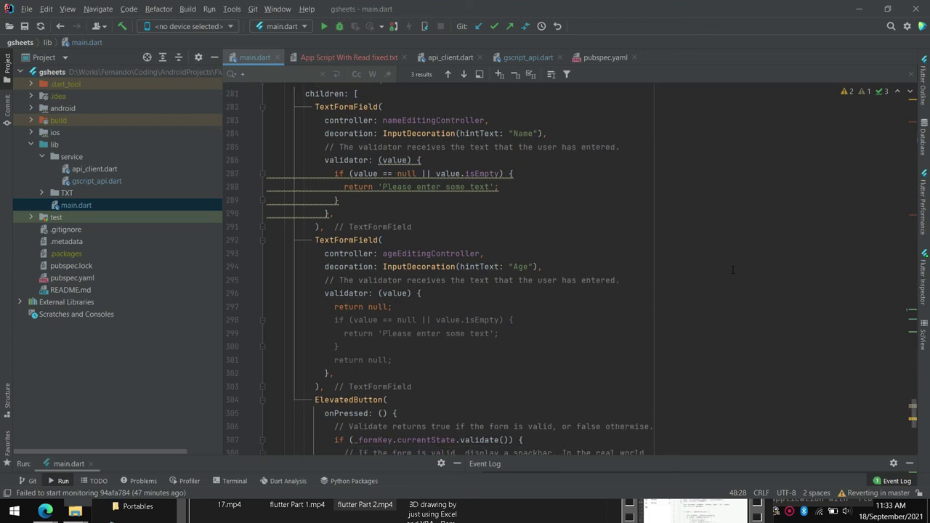
scroll(732, 270, "down", 1)
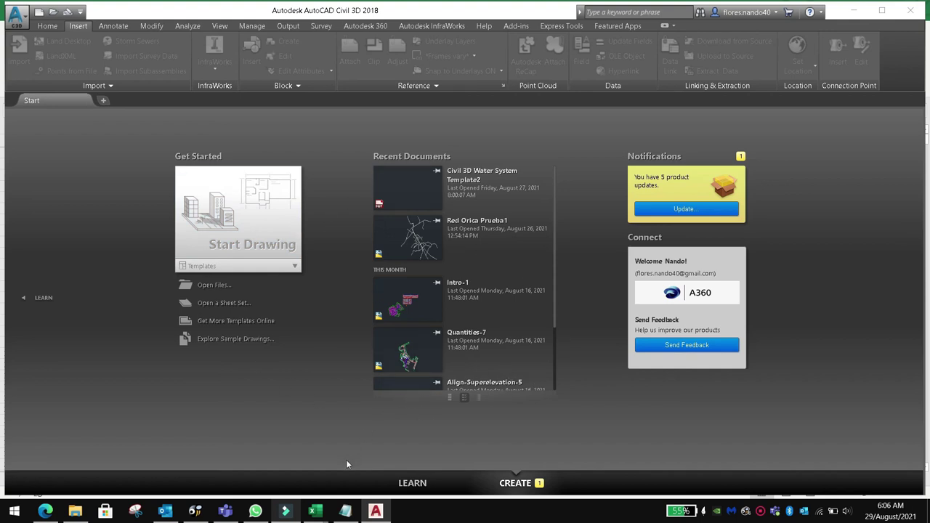
Return to the coordinates workbook and run the '2. Dibujar' macro to draw the polylines in AutoCAD.
mouse_move(322, 510)
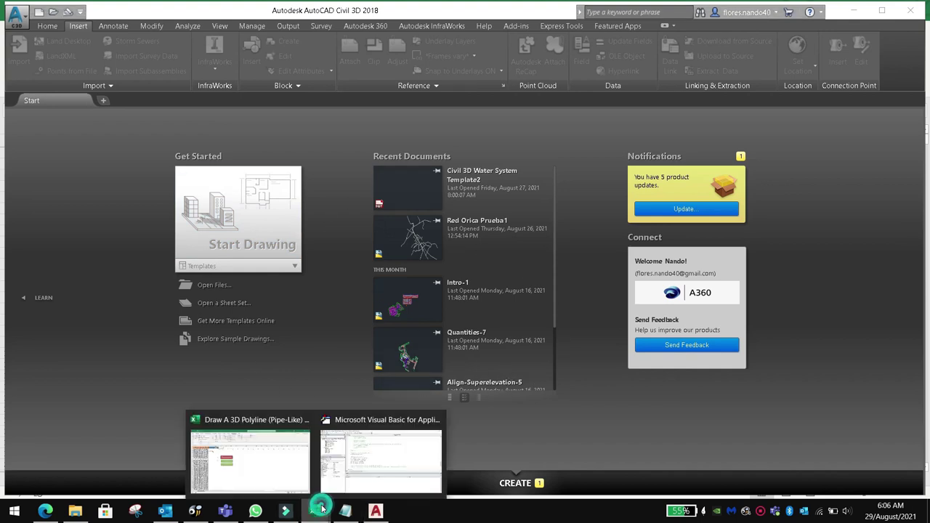
left_click(289, 476)
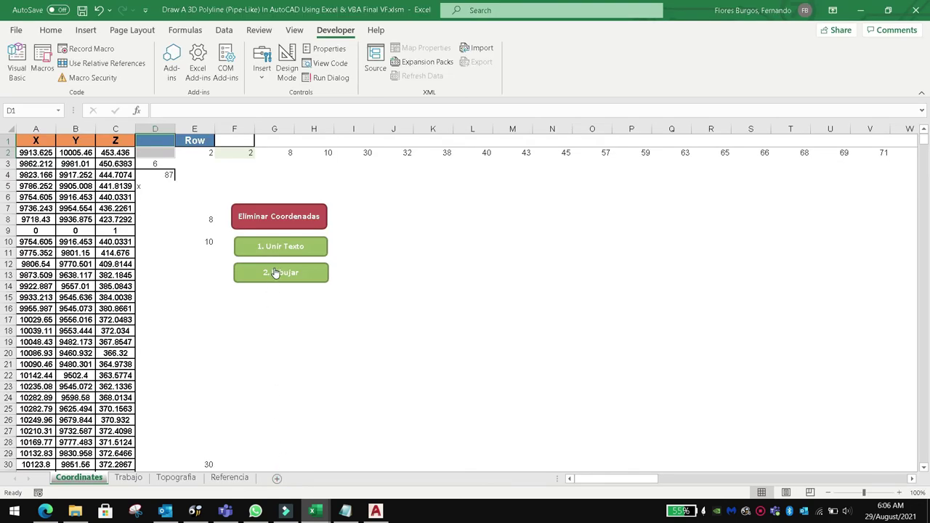
mouse_move(376, 511)
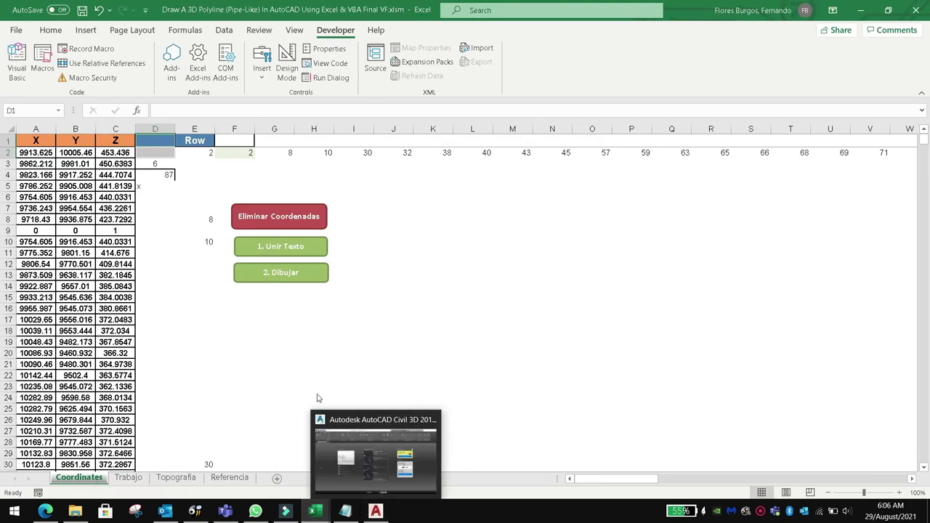
left_click(300, 277)
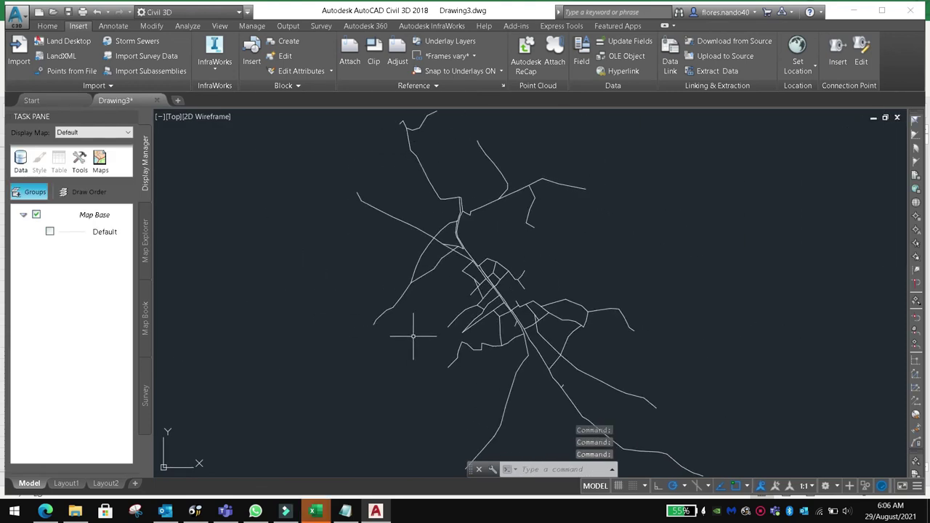
Pan and zoom around Drawing3 to inspect the branching road network of polylines.
scroll(412, 332, "down", 1)
scroll(412, 332, "up", 2)
scroll(412, 332, "up", 2)
left_click_drag(450, 268, 424, 396)
scroll(441, 339, "up", 3)
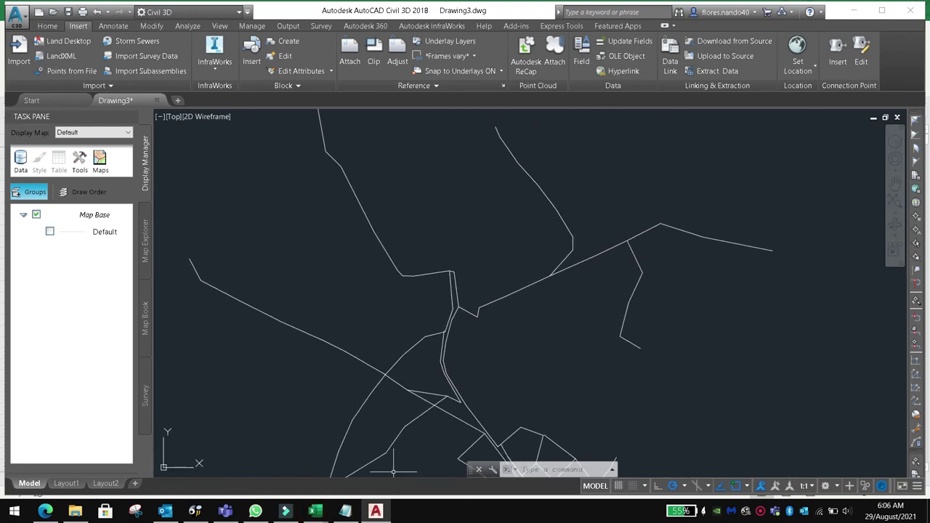
left_click_drag(395, 343, 398, 414)
left_click_drag(407, 476, 407, 436)
scroll(424, 336, "down", 3)
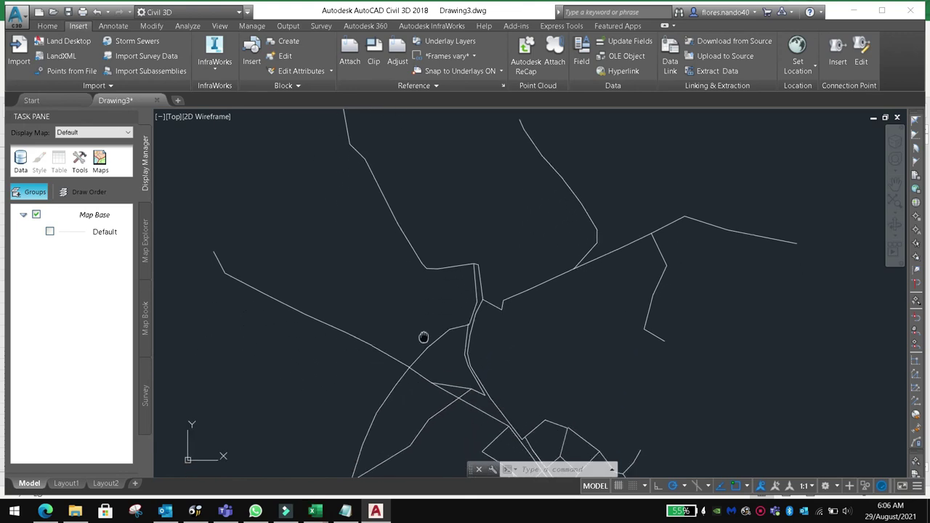
left_click_drag(462, 331, 375, 177)
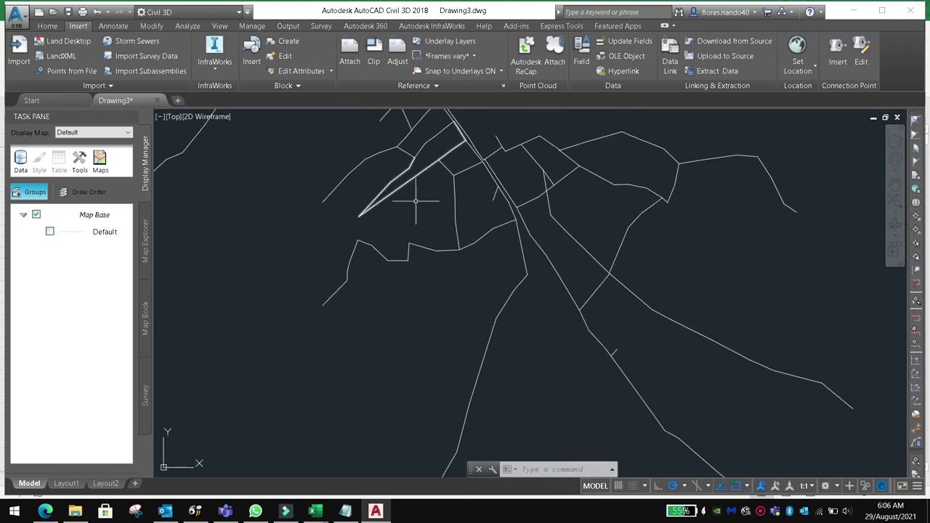
scroll(438, 330, "up", 3)
left_click_drag(438, 329, 397, 119)
mouse_move(623, 245)
left_mouse_down()
mouse_move(492, 278)
mouse_move(296, 222)
mouse_move(513, 339)
left_mouse_up()
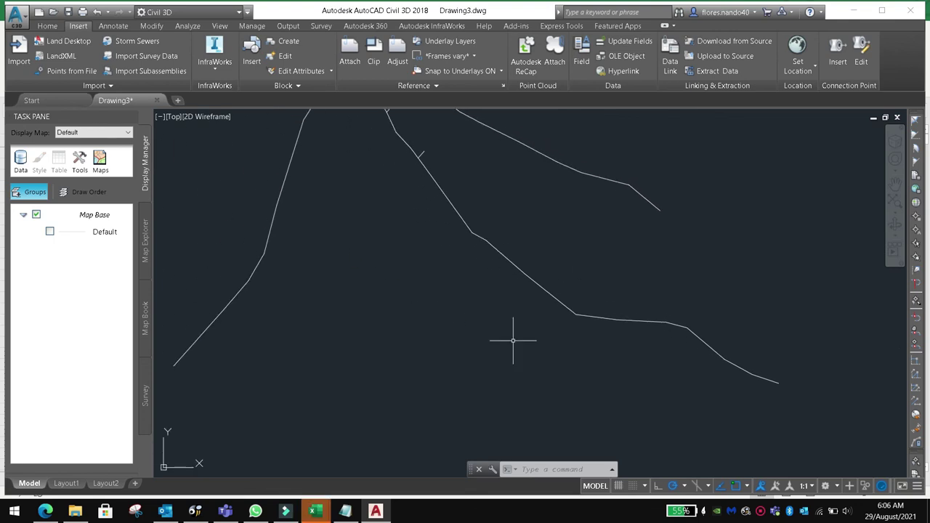
scroll(425, 291, "down", 2)
scroll(422, 268, "down", 2)
scroll(419, 270, "down", 2)
scroll(418, 271, "down", 1)
left_click_drag(417, 270, 468, 358)
scroll(468, 359, "up", 3)
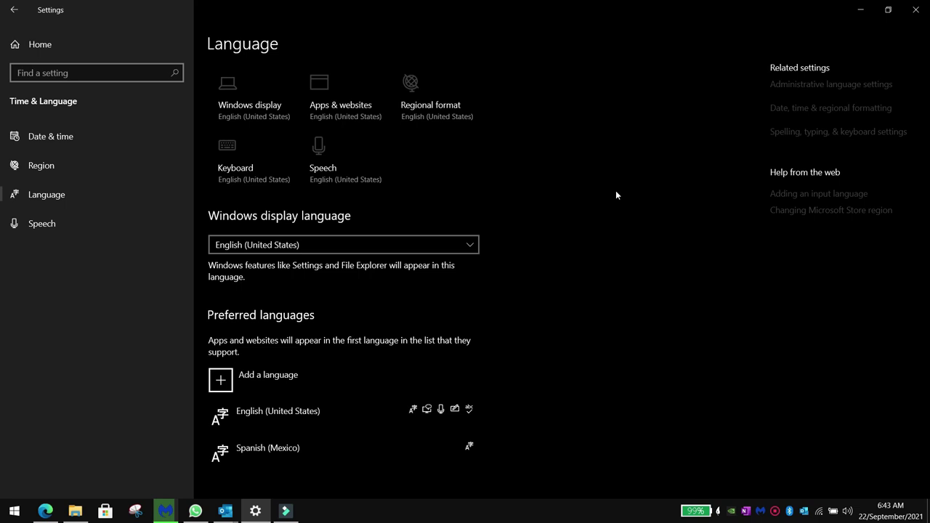
Add a preferred language by searching 'spani' and choosing Español (España).
left_click(222, 380)
left_click(404, 73)
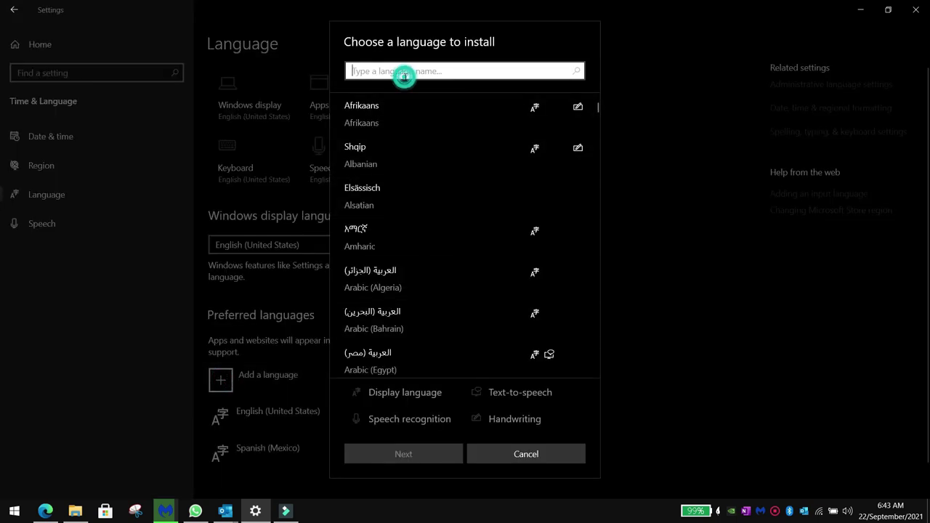
type("spani")
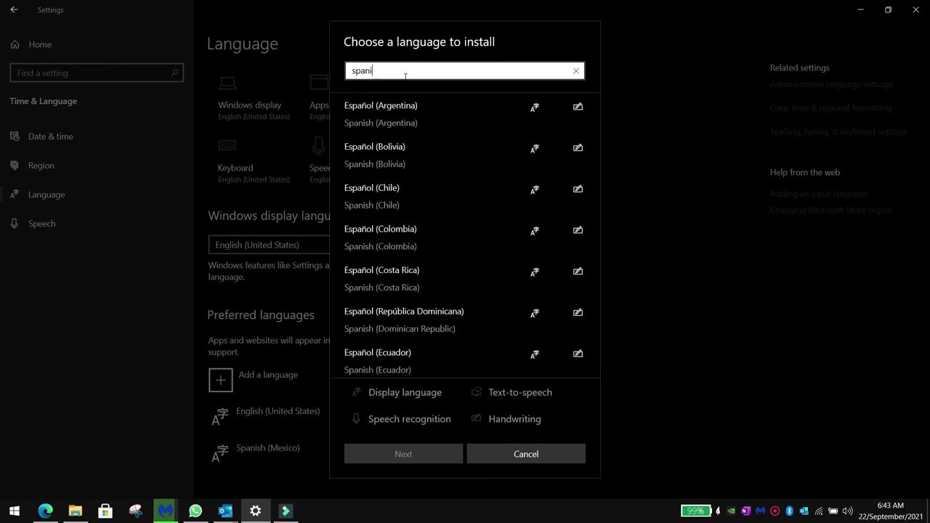
scroll(478, 231, "down", 5)
scroll(479, 231, "down", 3)
scroll(480, 234, "down", 3)
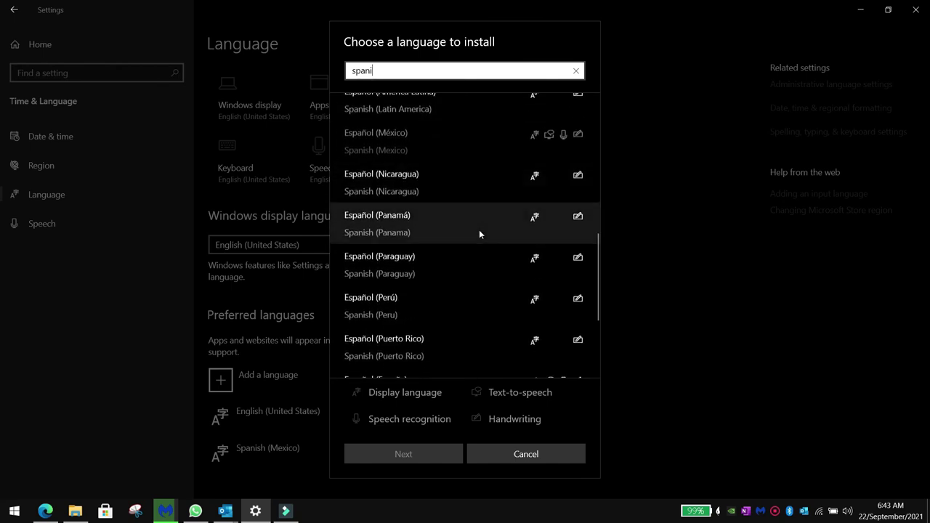
scroll(480, 233, "down", 4)
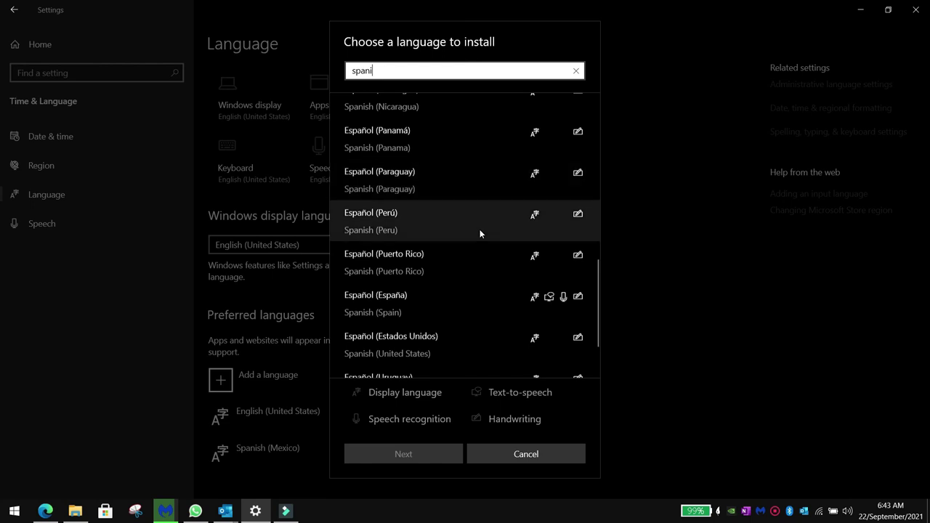
left_click(476, 232)
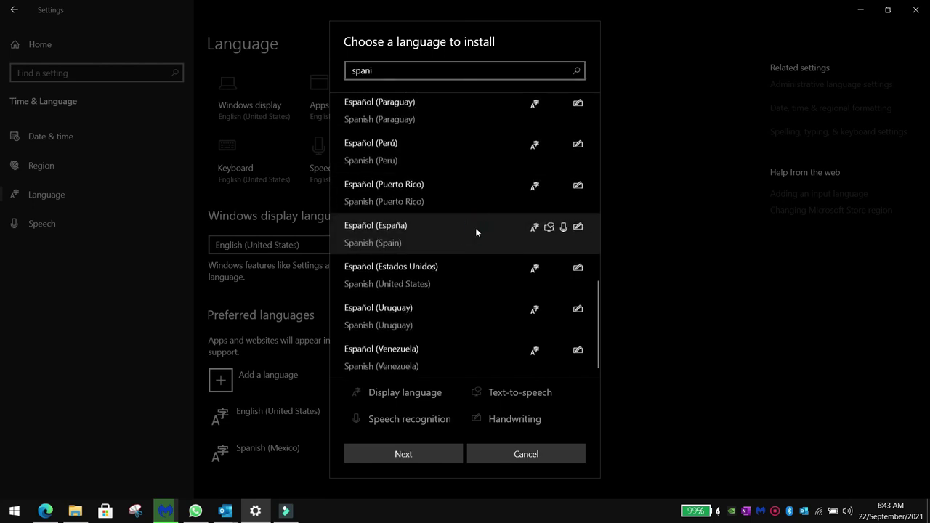
Uncheck speech recognition, handwriting and the language pack, then cancel the Spanish (Spain) install.
left_click(418, 454)
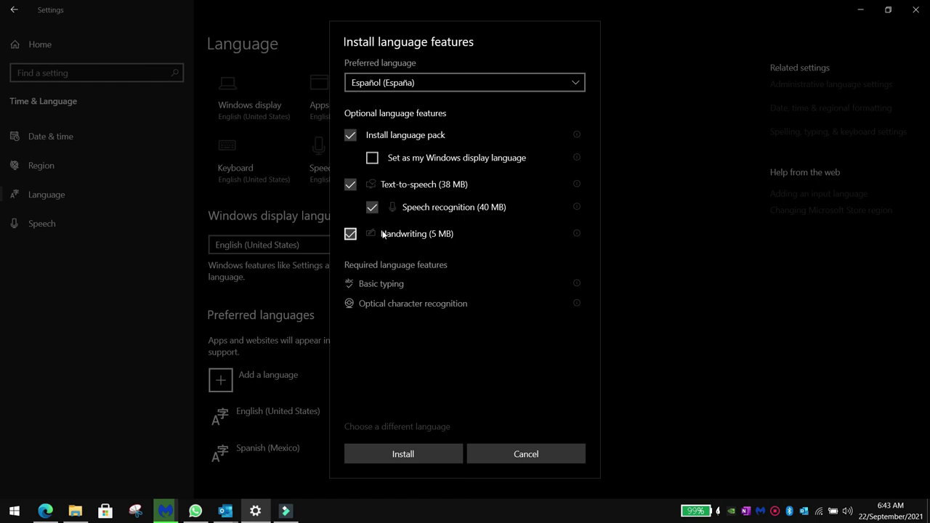
left_click(376, 208)
left_click(351, 233)
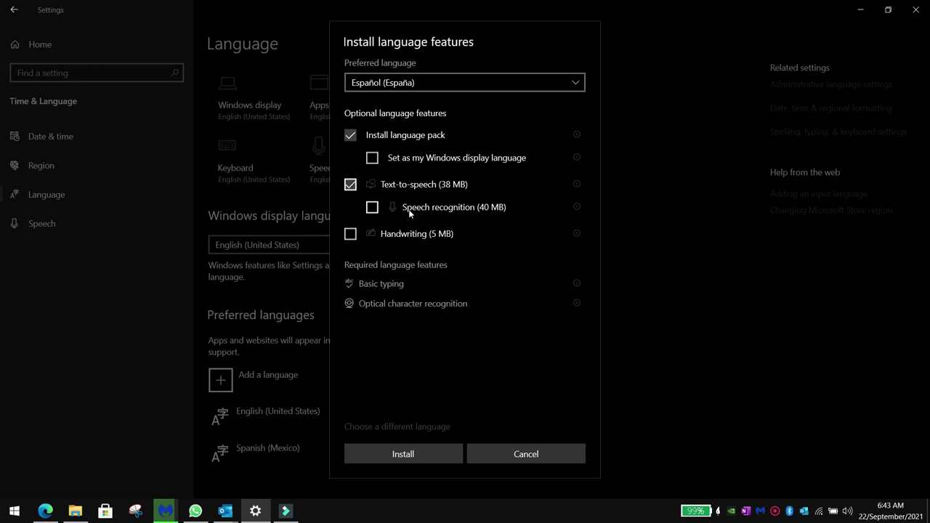
left_click(351, 141)
left_click(518, 455)
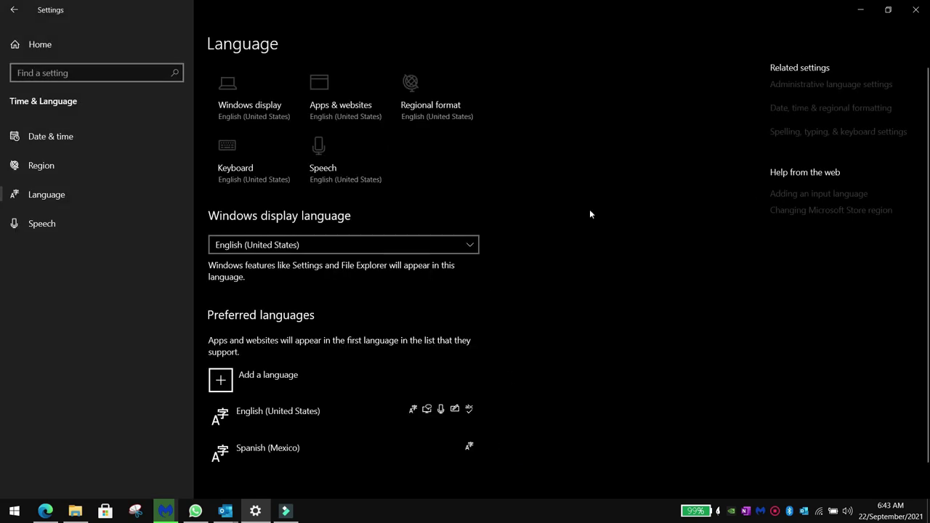
left_click(861, 9)
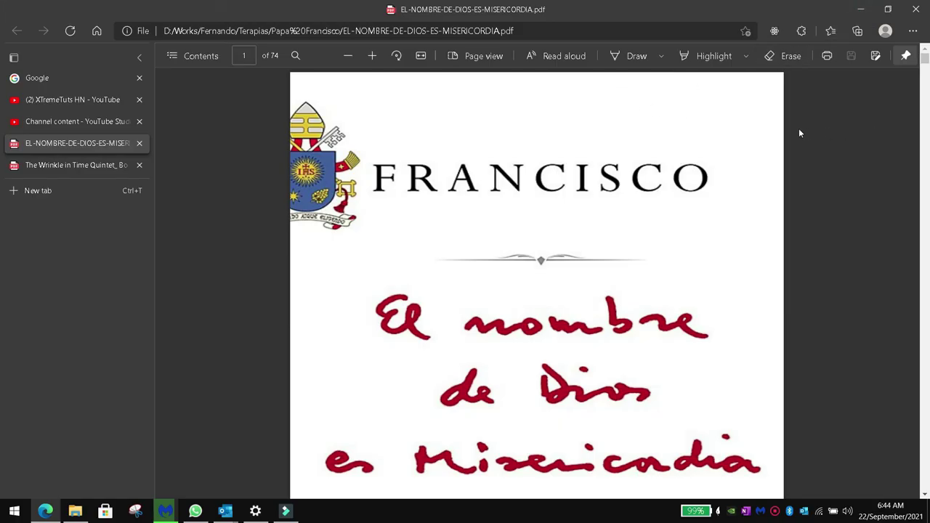
Start and pause Read aloud on the Wrinkle in Time Quintet PDF's contents page.
left_click(77, 165)
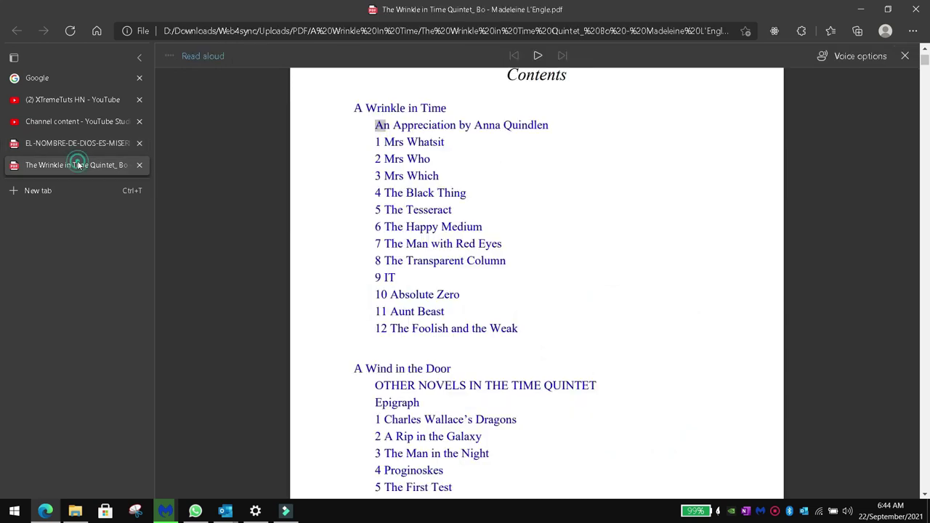
left_click(538, 56)
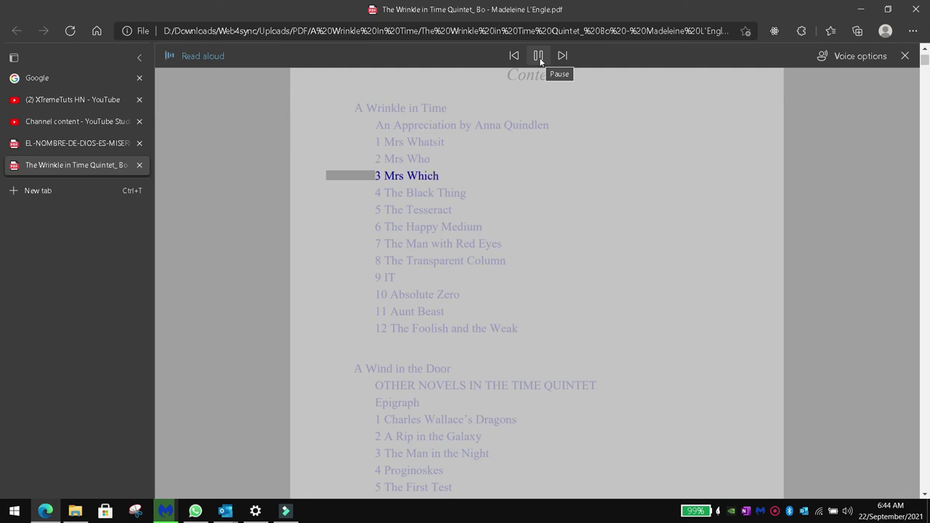
left_click(539, 58)
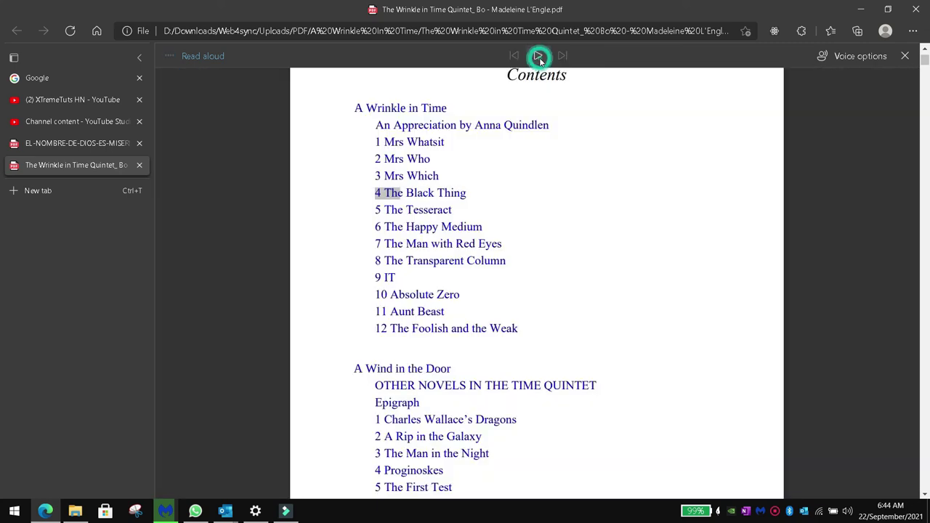
Start and pause Read aloud on the EL-NOMBRE-DE-DIOS PDF, then open the voice list in Voice options.
left_click(110, 147)
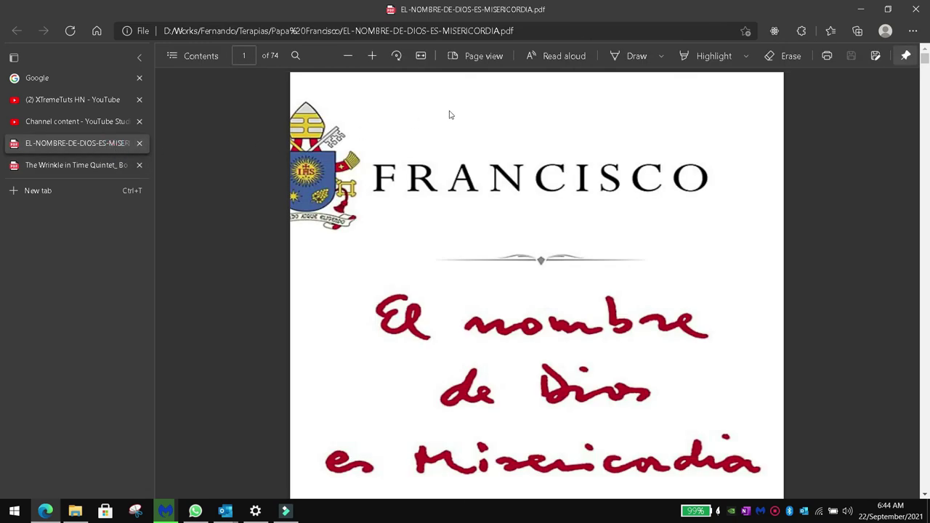
left_click(551, 62)
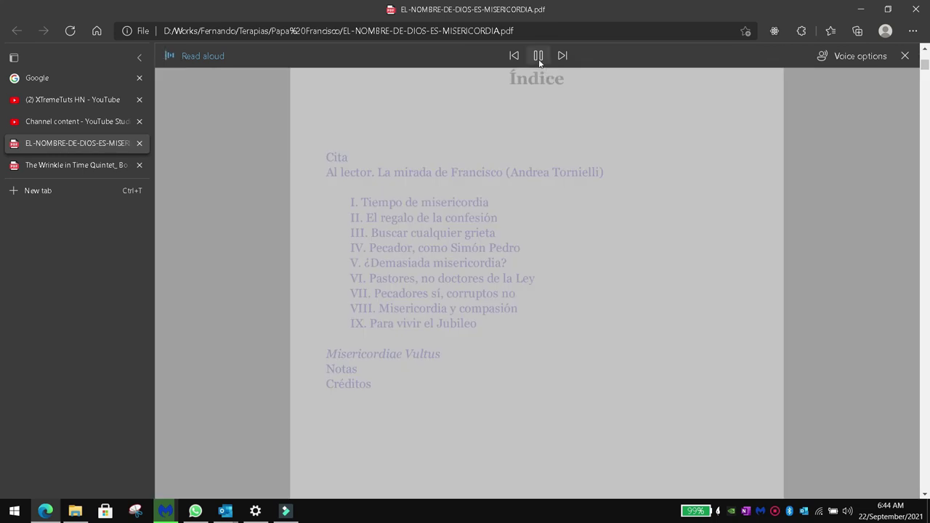
left_click(539, 56)
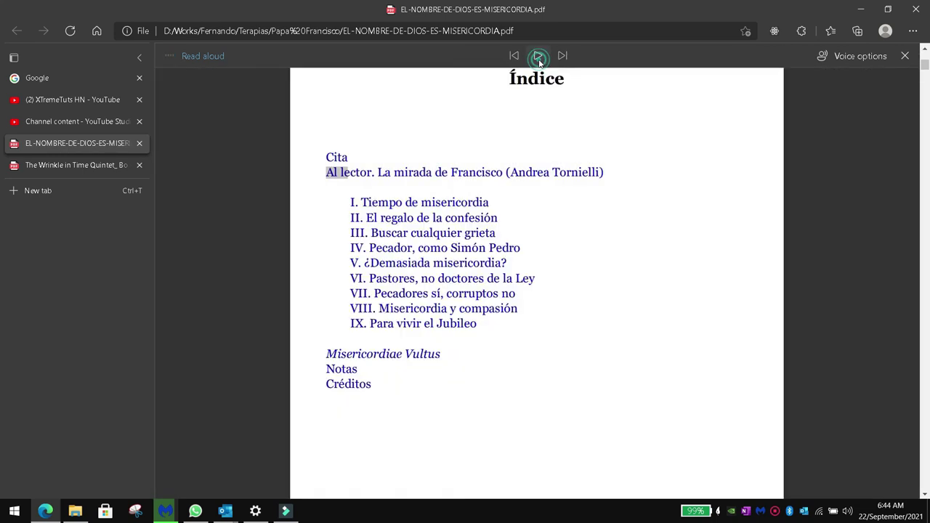
left_click(851, 62)
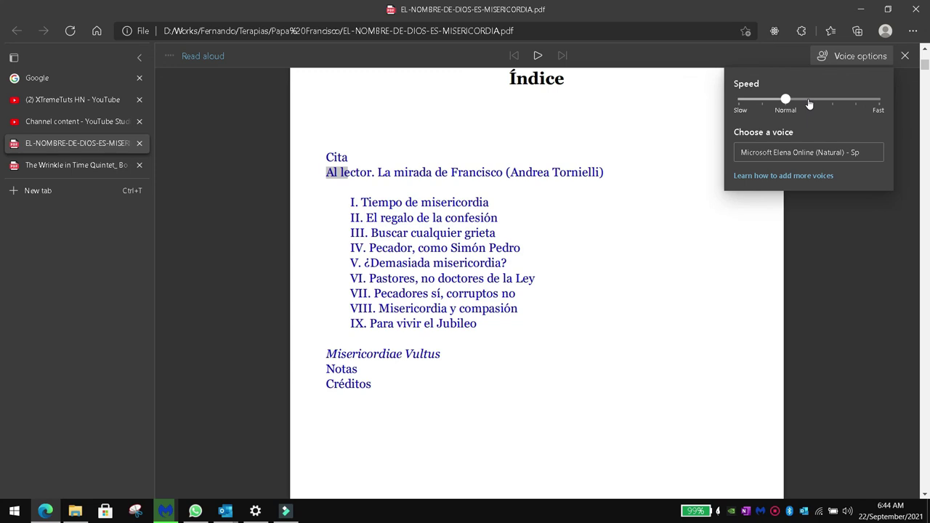
left_click(798, 152)
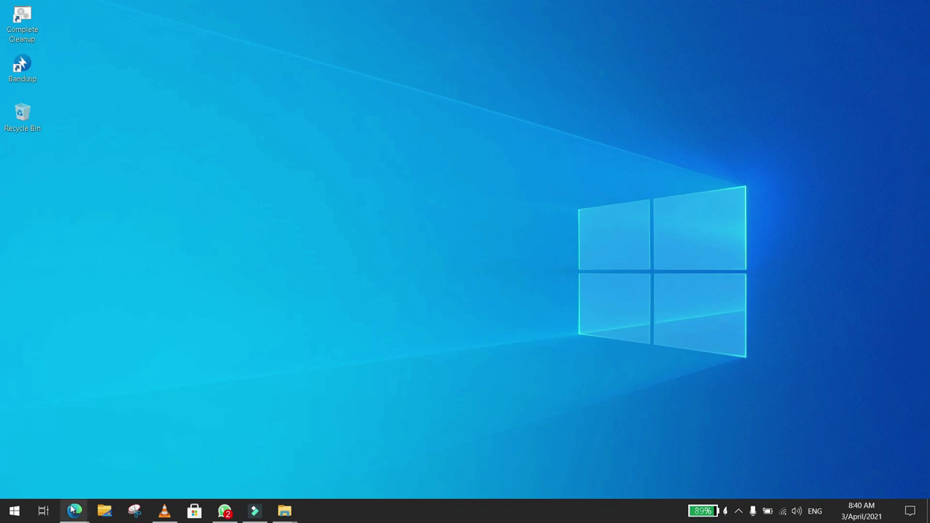
Filter Udemy's My learning page to one instructor, leaving two Power BI Desktop courses.
mouse_move(73, 511)
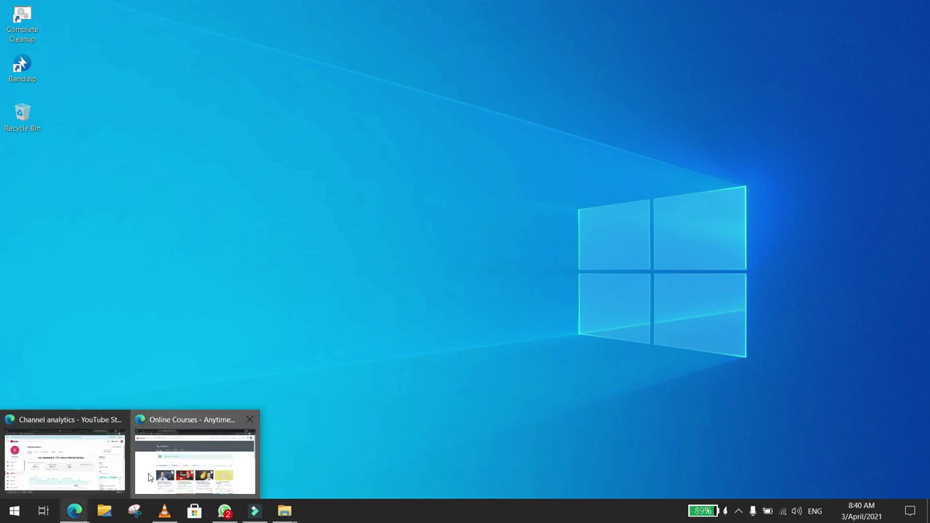
left_click(149, 478)
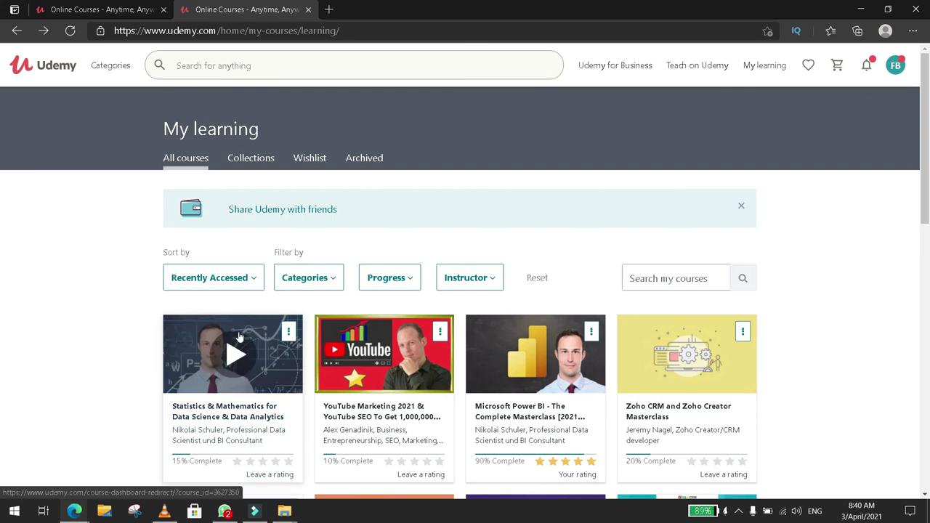
mouse_move(765, 66)
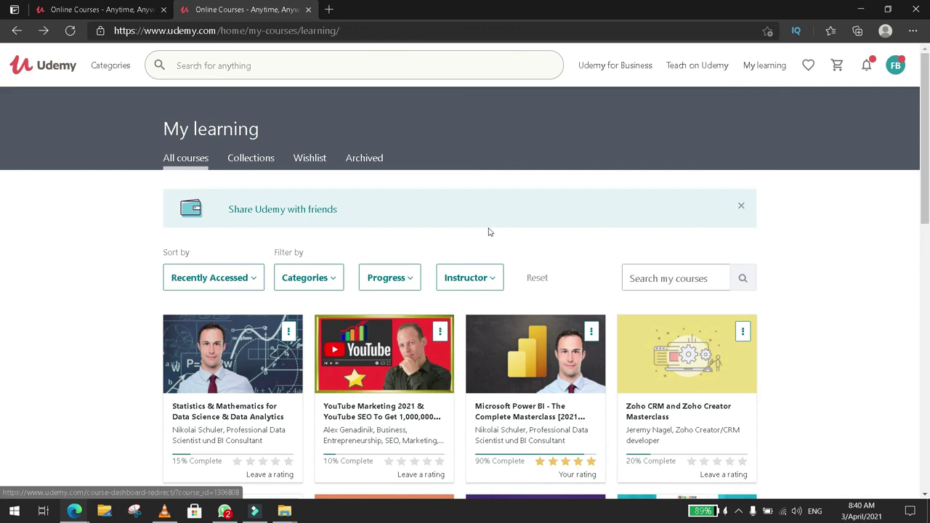
left_click(490, 277)
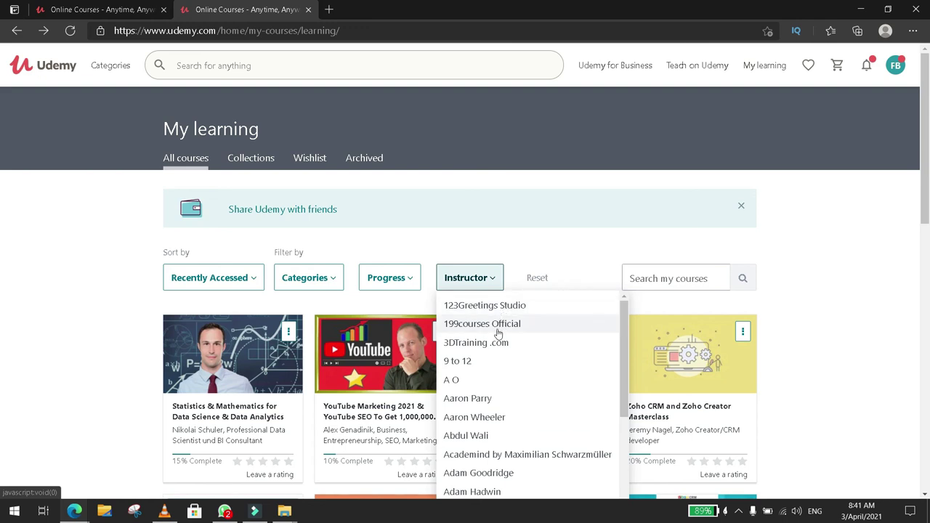
left_click(482, 399)
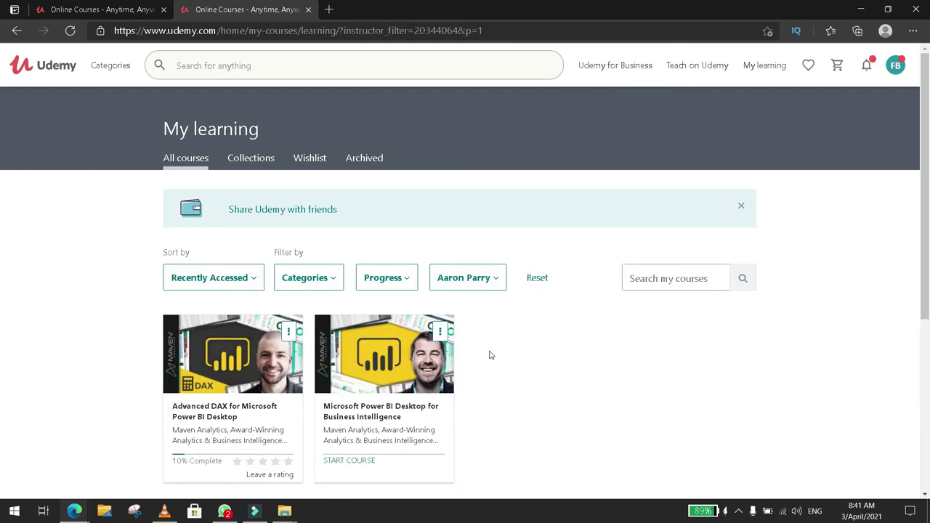
Scroll through the filtered courses and reveal the hidden notification area icons.
scroll(401, 382, "down", 1)
scroll(402, 382, "up", 1)
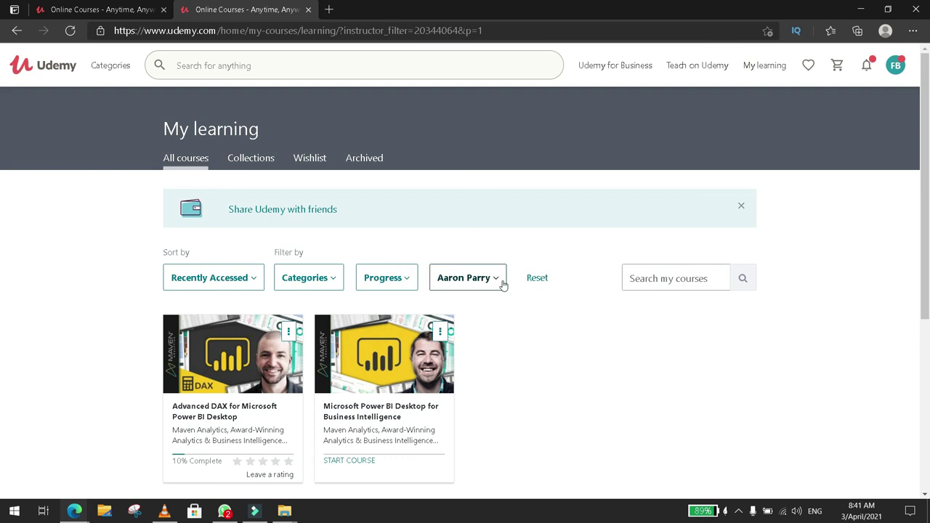
left_click(739, 513)
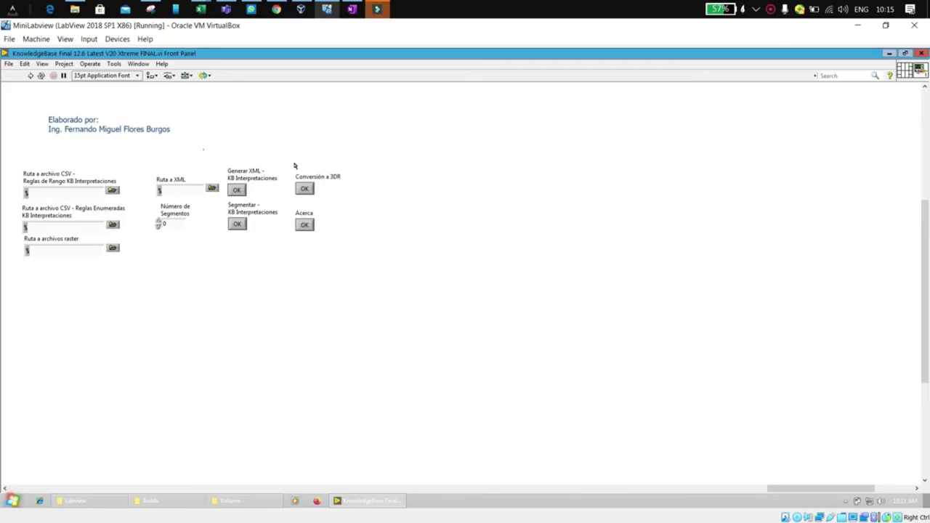
Edit the 'Ruta a archivo CSV' label, replacing its text with 'Rath to'.
left_click(236, 191)
left_click(109, 176)
left_click(64, 177)
double_click(63, 177)
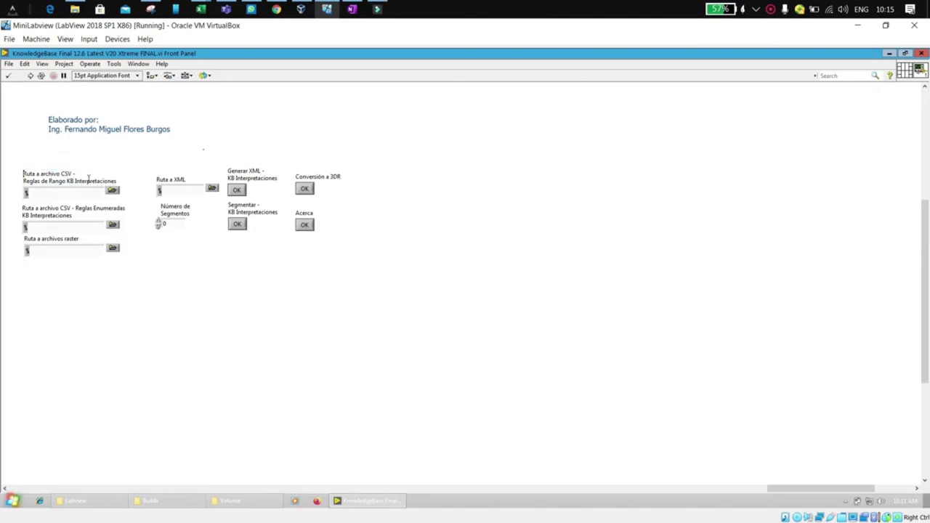
key("ctrl+a")
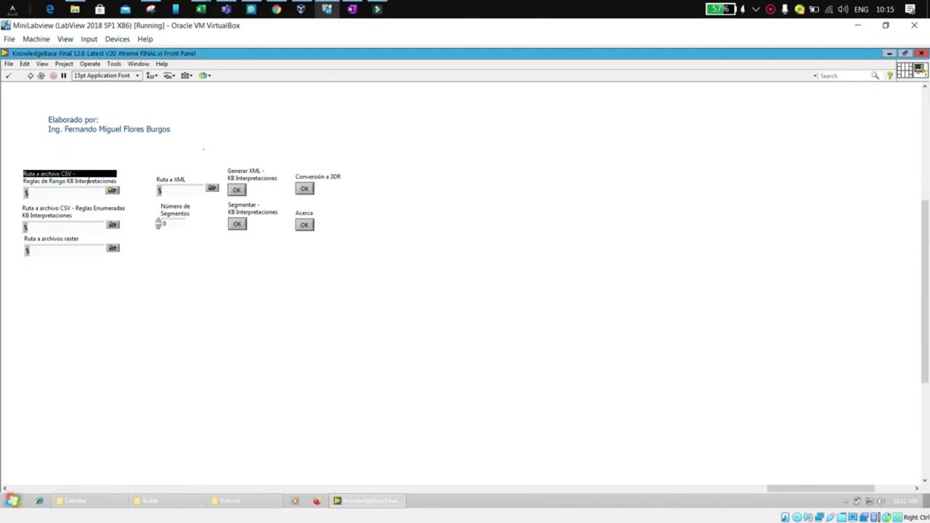
type("Rath to")
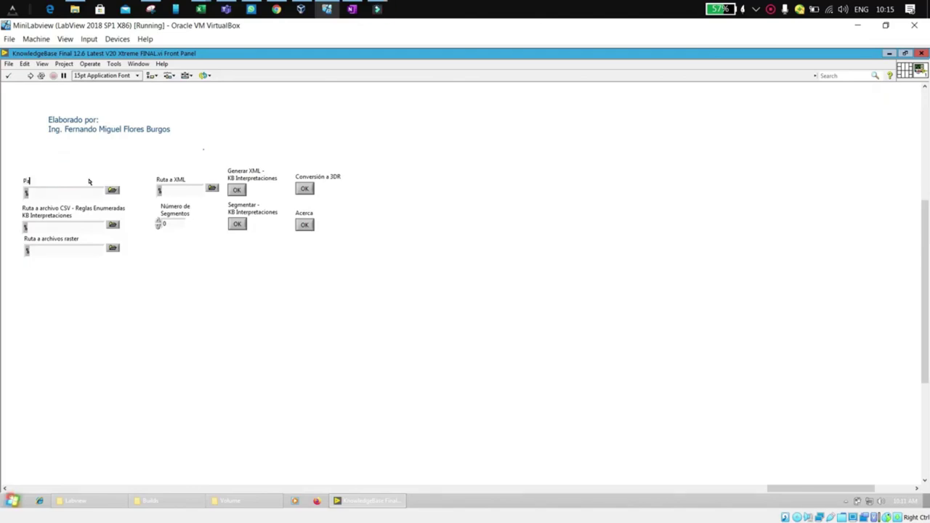